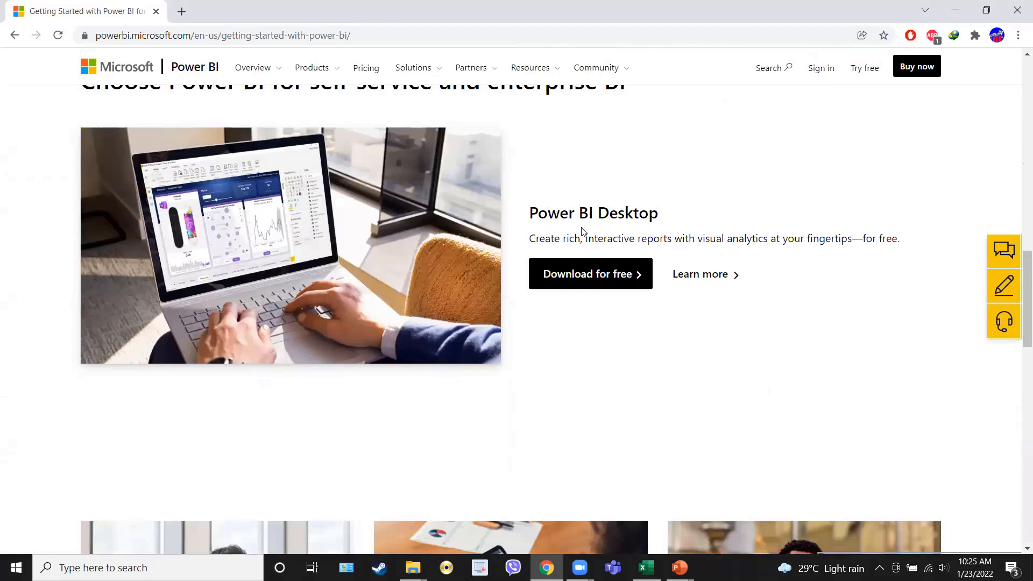
Download the 64-bit Power BI Desktop installer, PBIDesktopSetup_x64.exe, from the Microsoft Download Center through the advanced download options
left_click(710, 275)
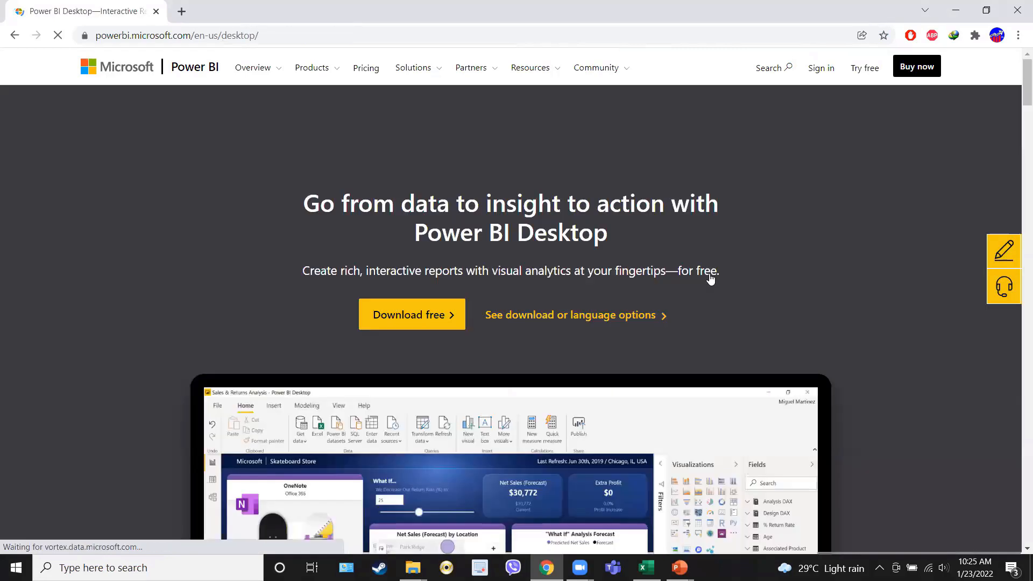
left_click(603, 317)
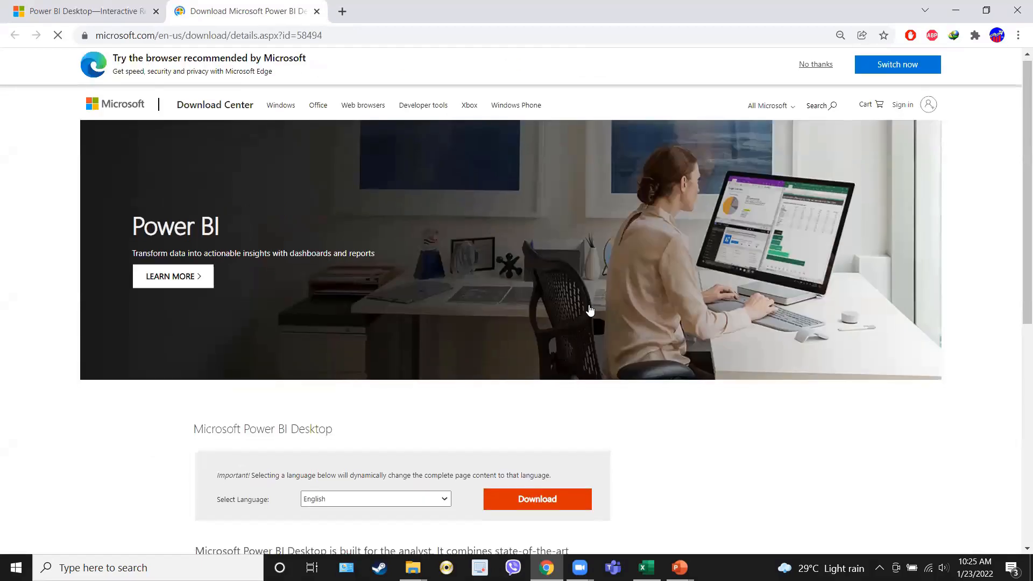
scroll(588, 308, "down", 3)
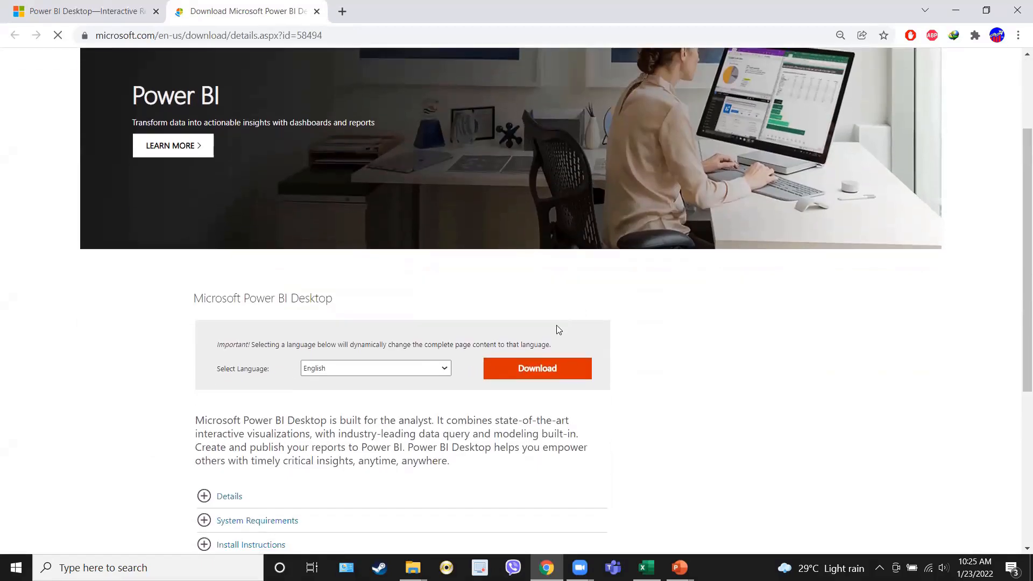
left_click(526, 372)
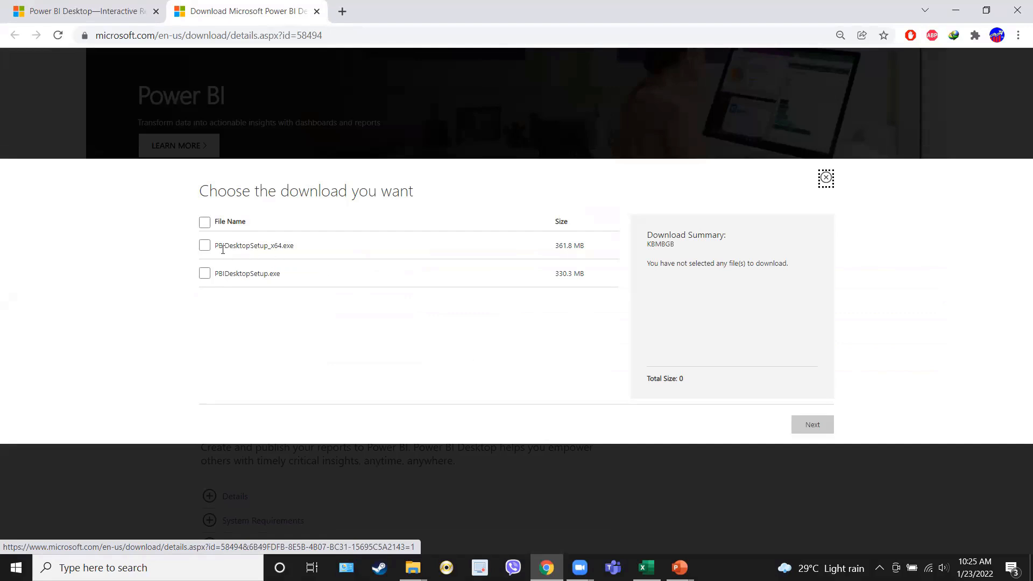
left_click(205, 245)
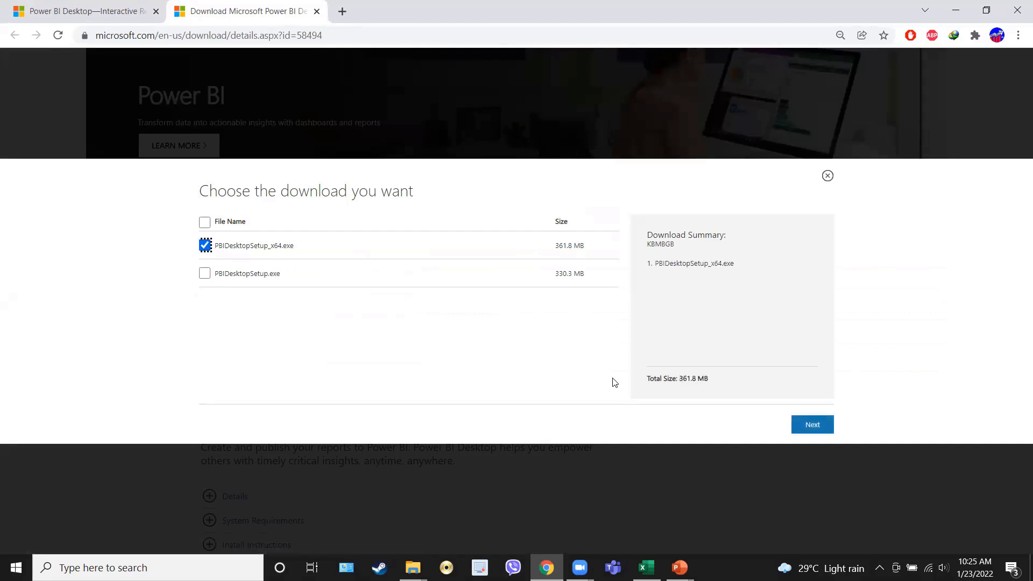
left_click(809, 426)
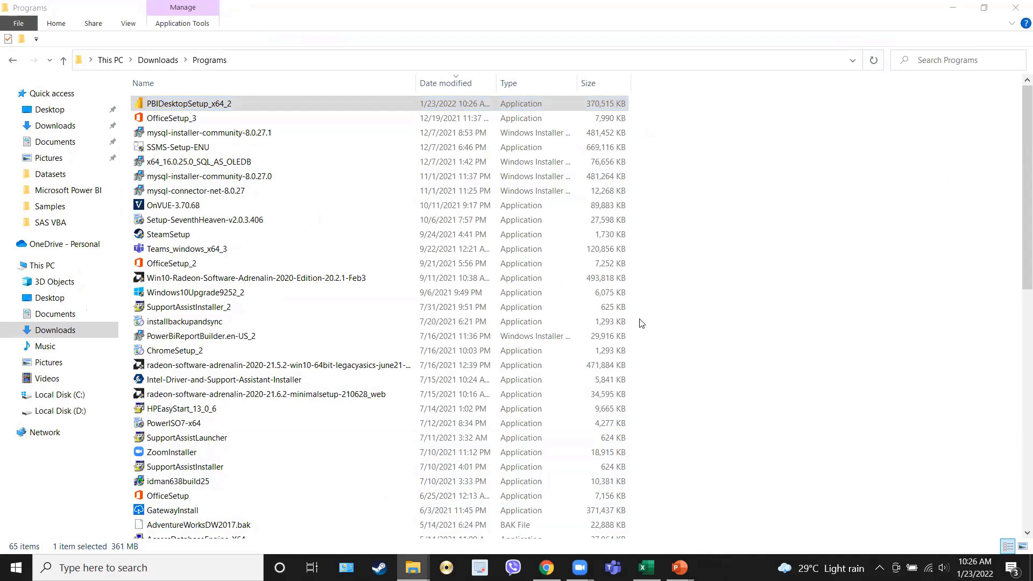
Run the downloaded PBIDesktopSetup_x64_2 installer in English and accept the Microsoft software license terms
double_click(249, 105)
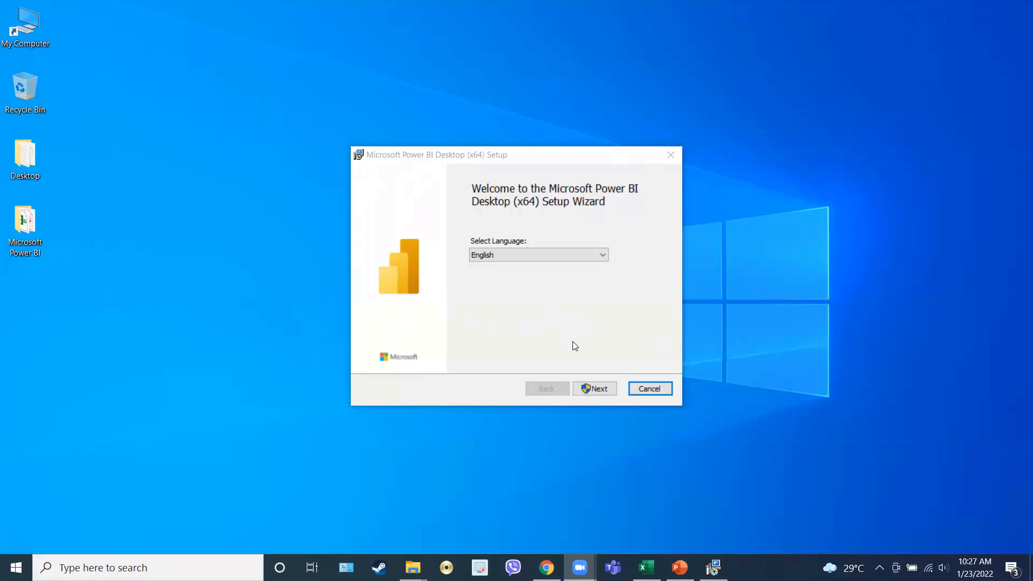
left_click(595, 388)
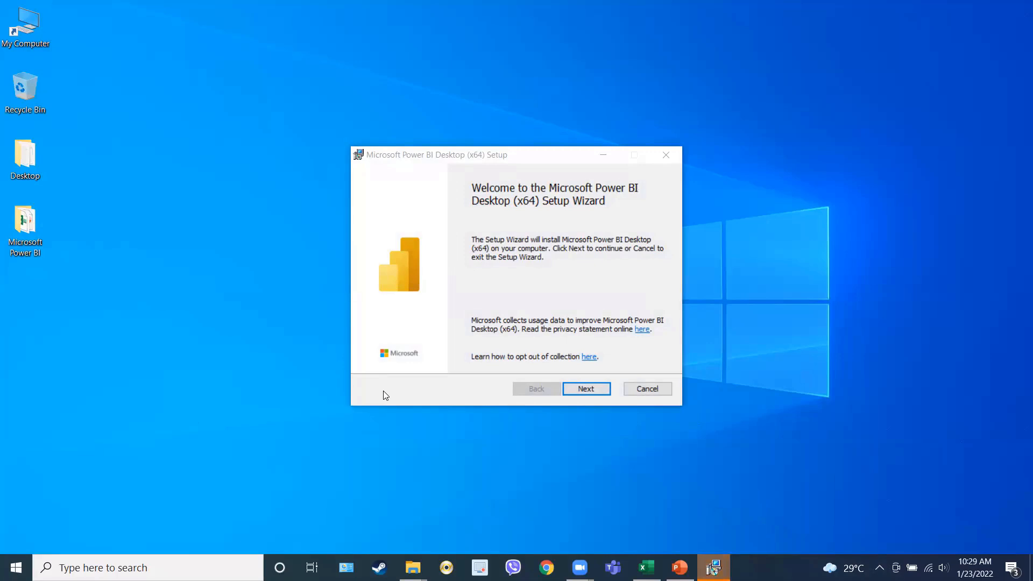
left_click(578, 387)
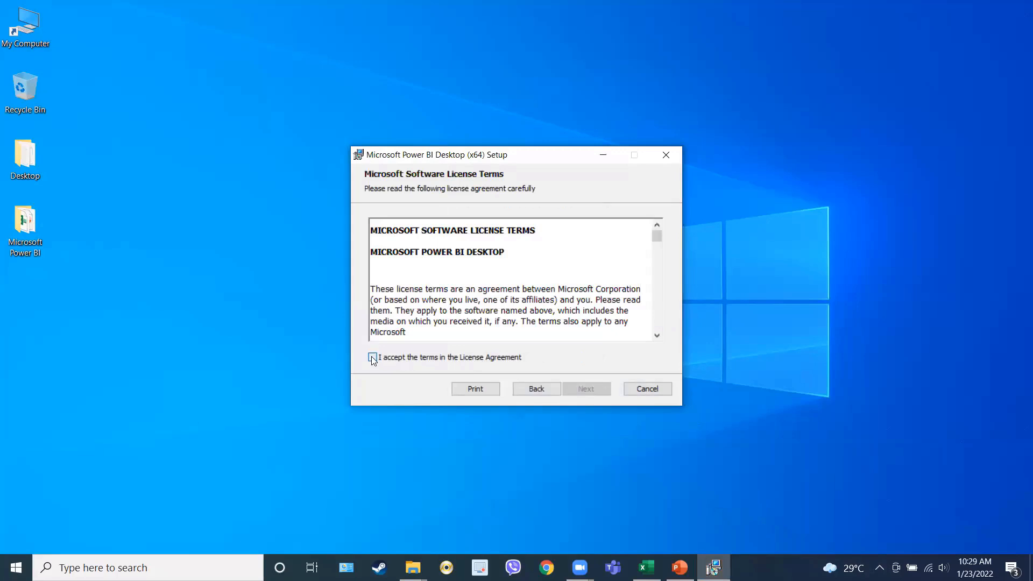
left_click(372, 357)
left_click(583, 390)
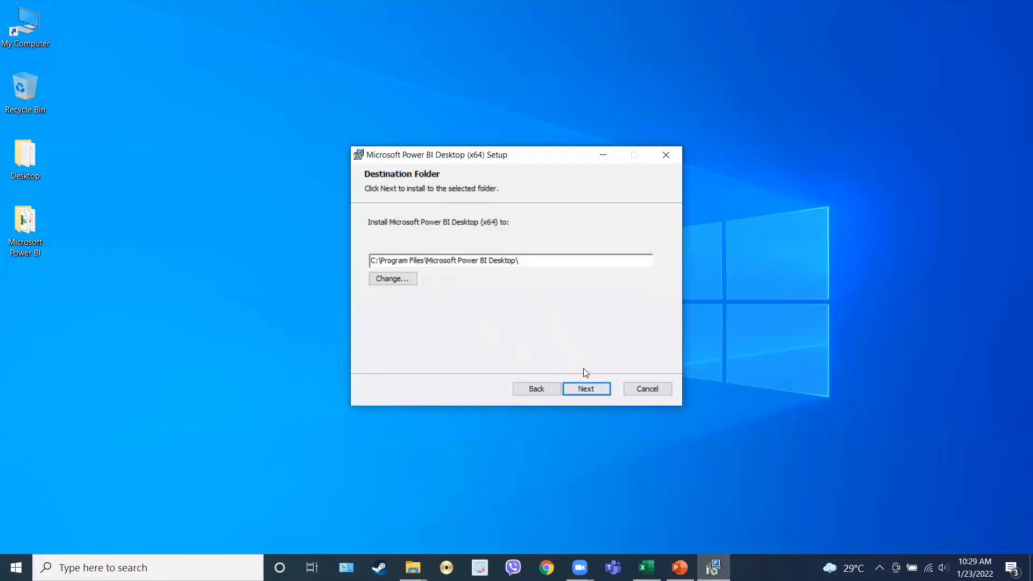
Install Power BI Desktop to the default destination folder with a desktop shortcut, and finish the setup without launching the program
left_click(589, 387)
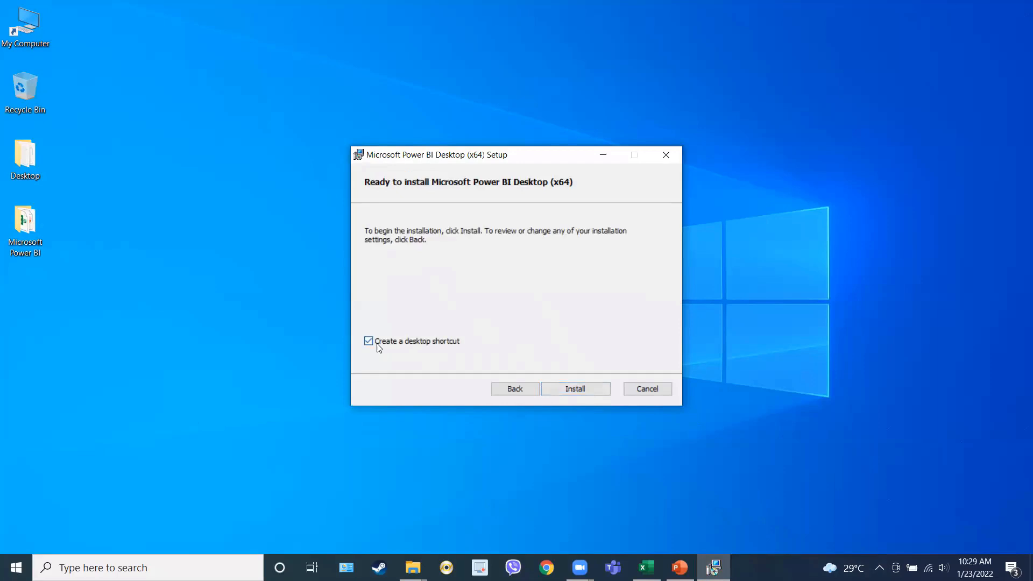
left_click(581, 388)
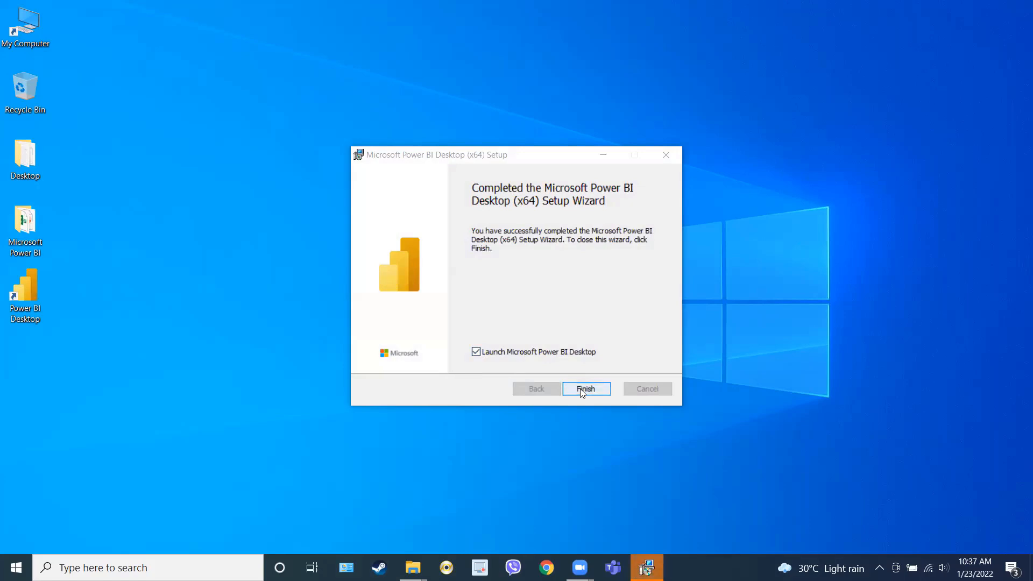
left_click(477, 353)
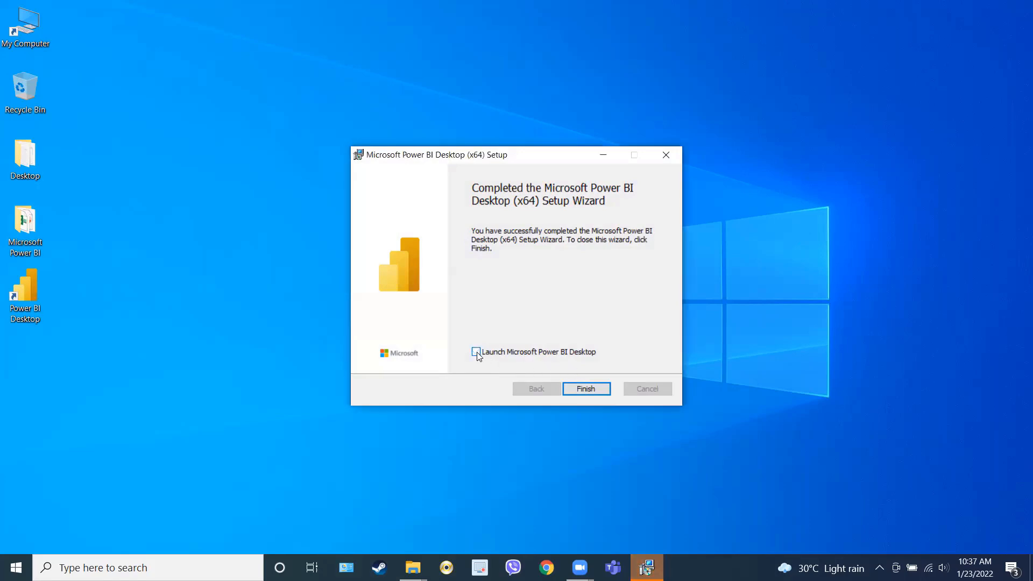
left_click(591, 392)
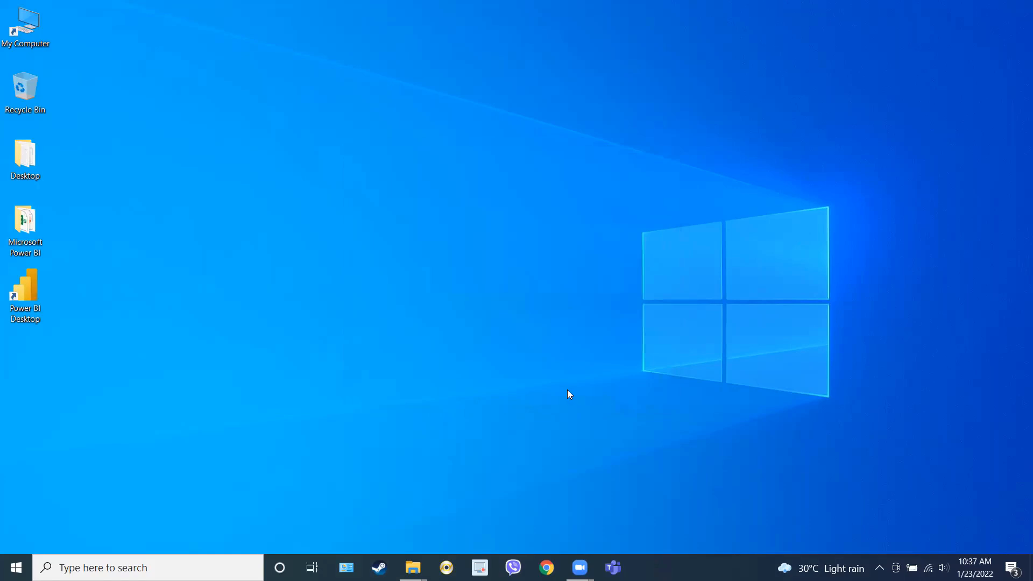
Launch Power BI Desktop from its Microsoft Power BI Desktop program folder and dismiss the welcome screen
left_click(28, 322)
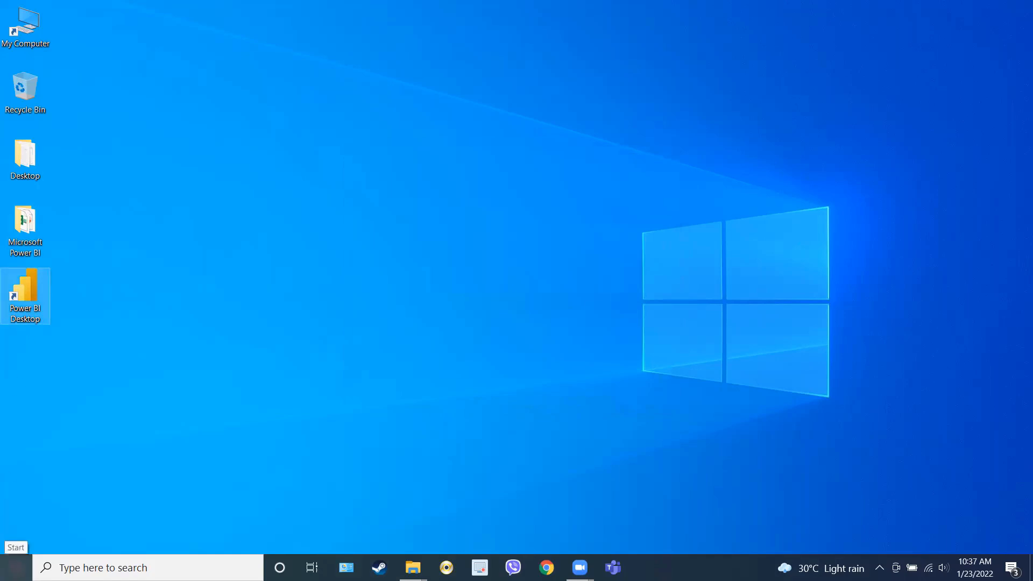
left_click(16, 567)
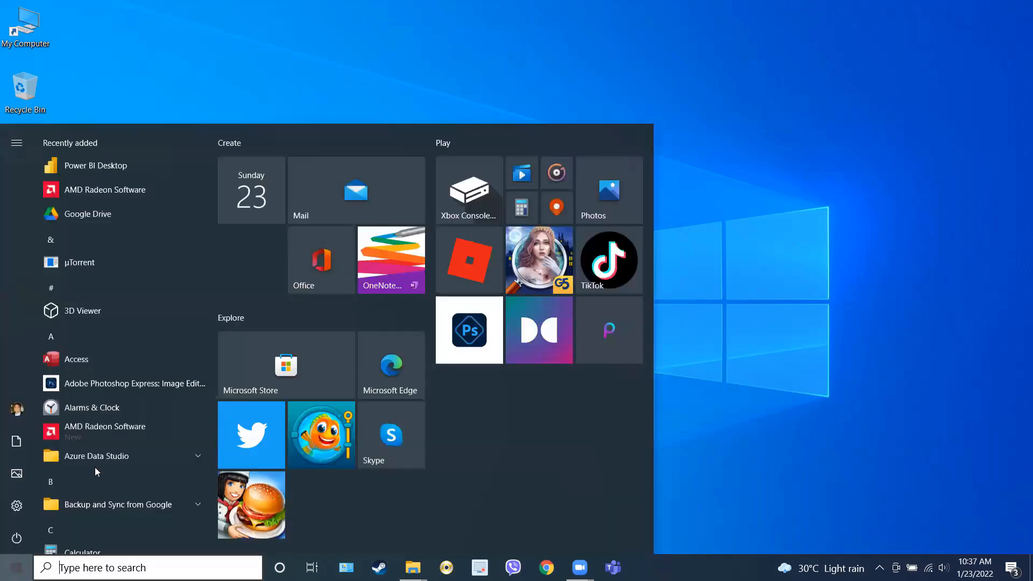
scroll(108, 446, "down", 12)
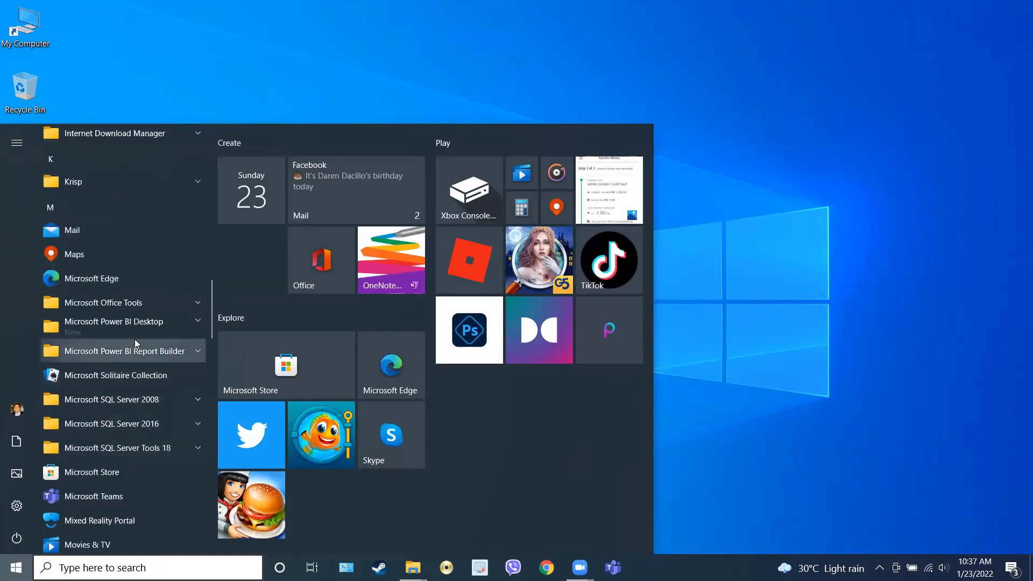
left_click(135, 332)
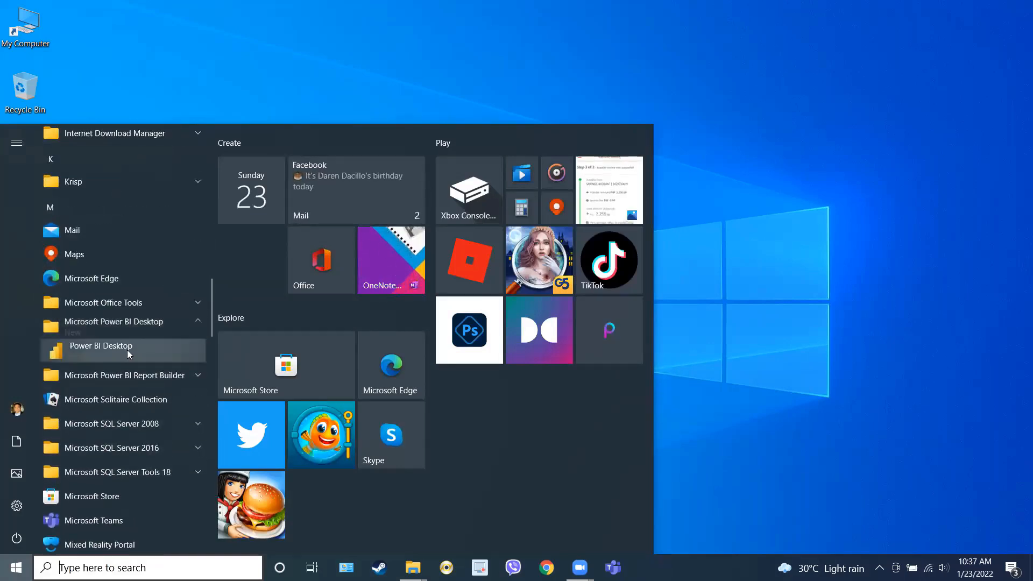
left_click(131, 357)
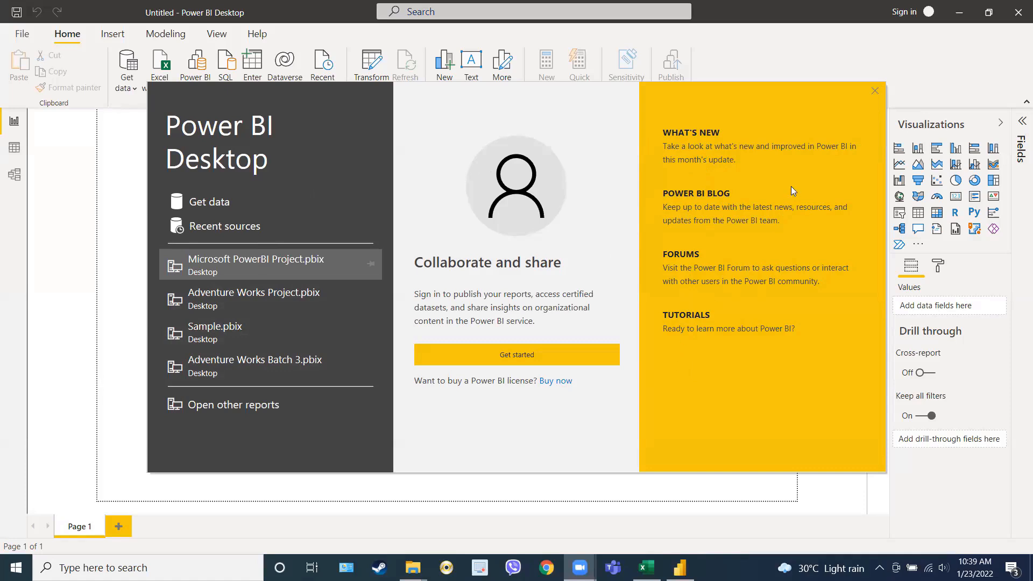
left_click(875, 92)
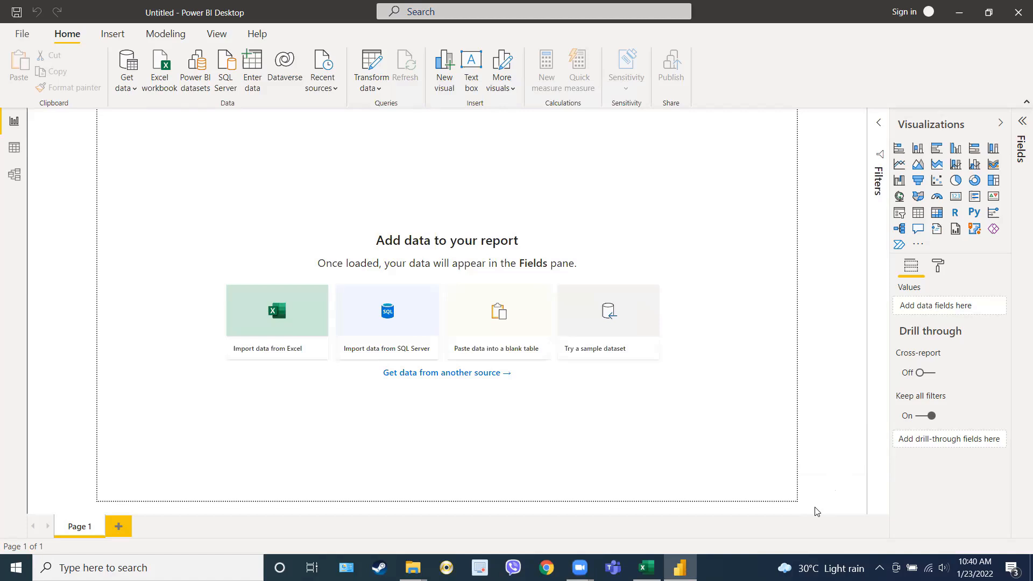
Switch to the Supply Chain Database workbook in Excel and examine its column headers from Order ID through Product Base Margin and beyond
mouse_move(646, 567)
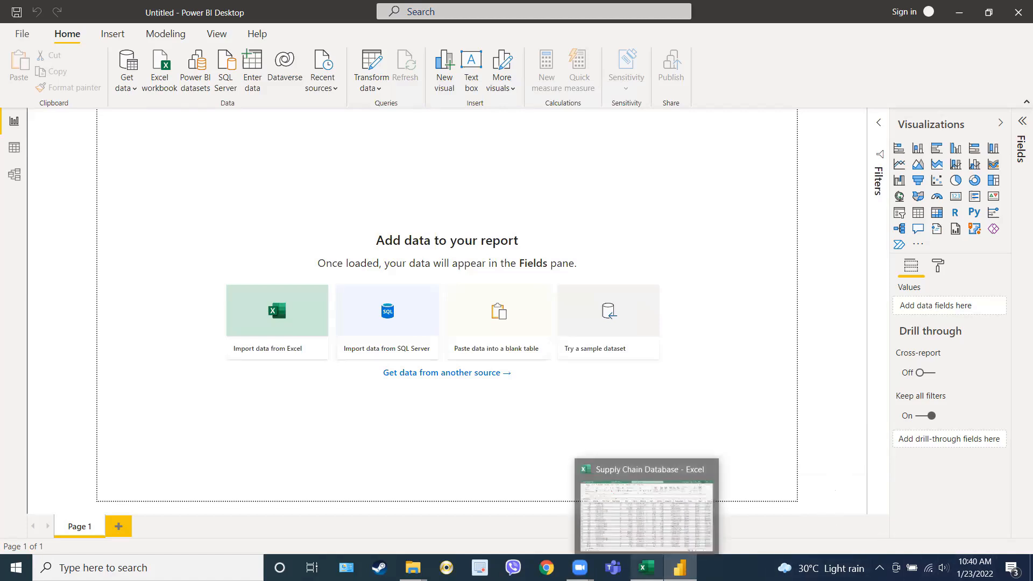
left_click(646, 516)
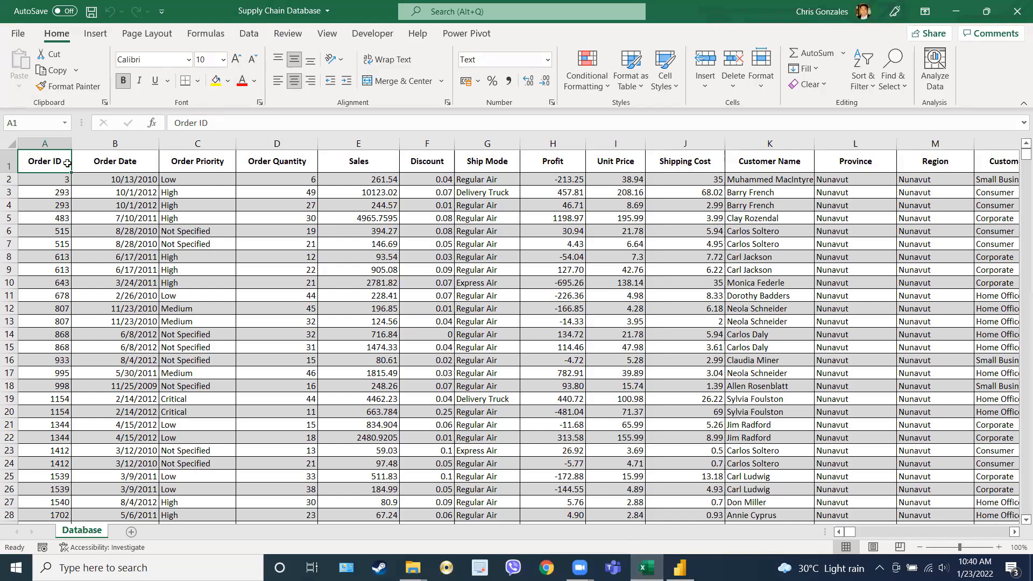
key("Right")
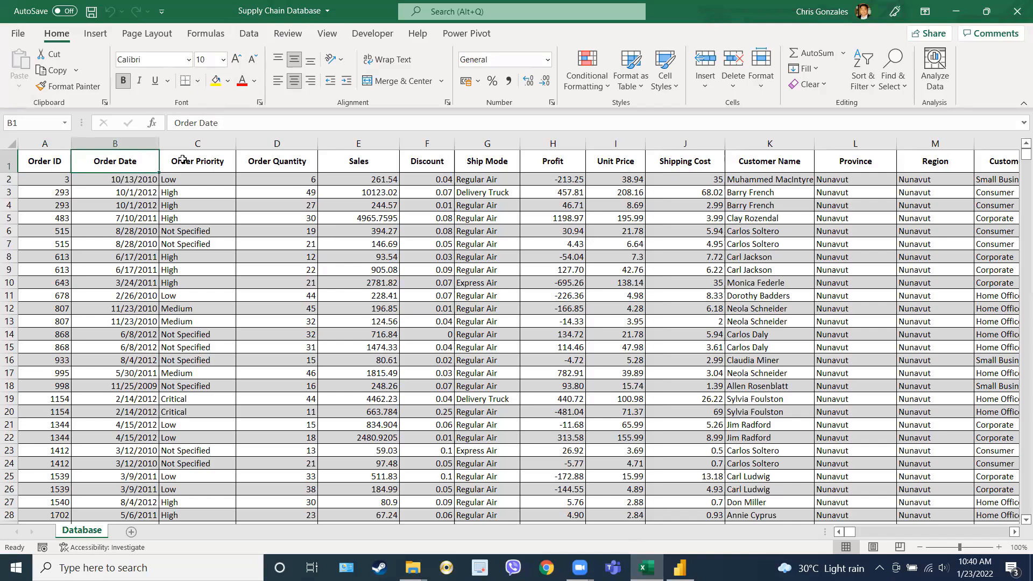
left_click(354, 164)
left_click(663, 162)
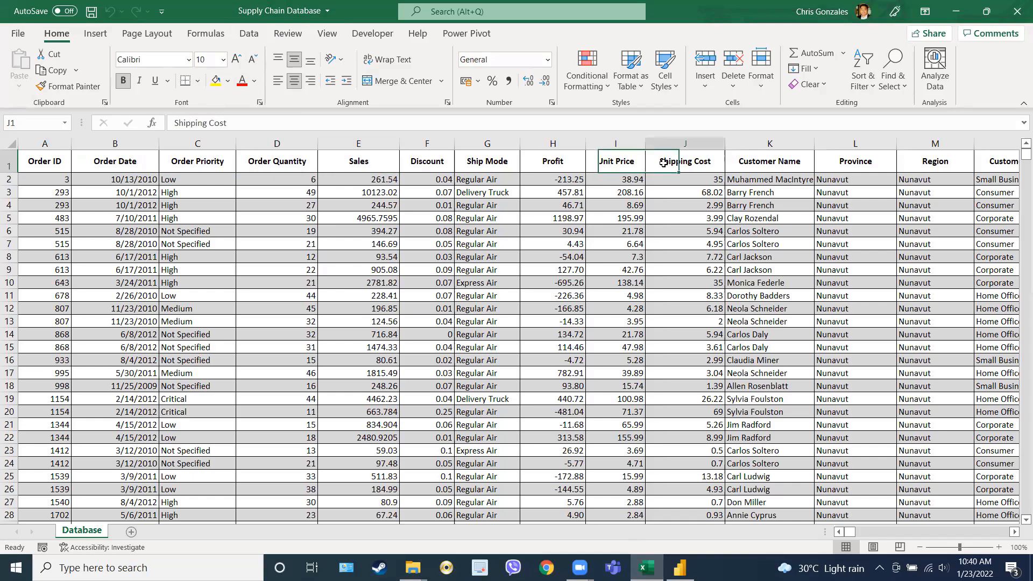
key("Right")
key("Right")
key("Right")
key("Right")
key("Right")
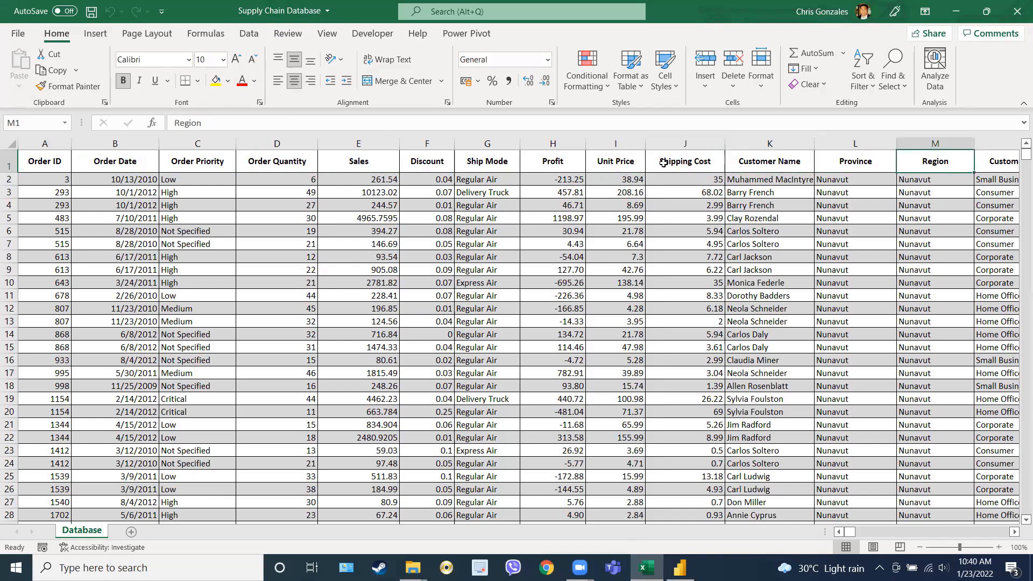
key("Right")
key("Right")
key("Right")
key("Right")
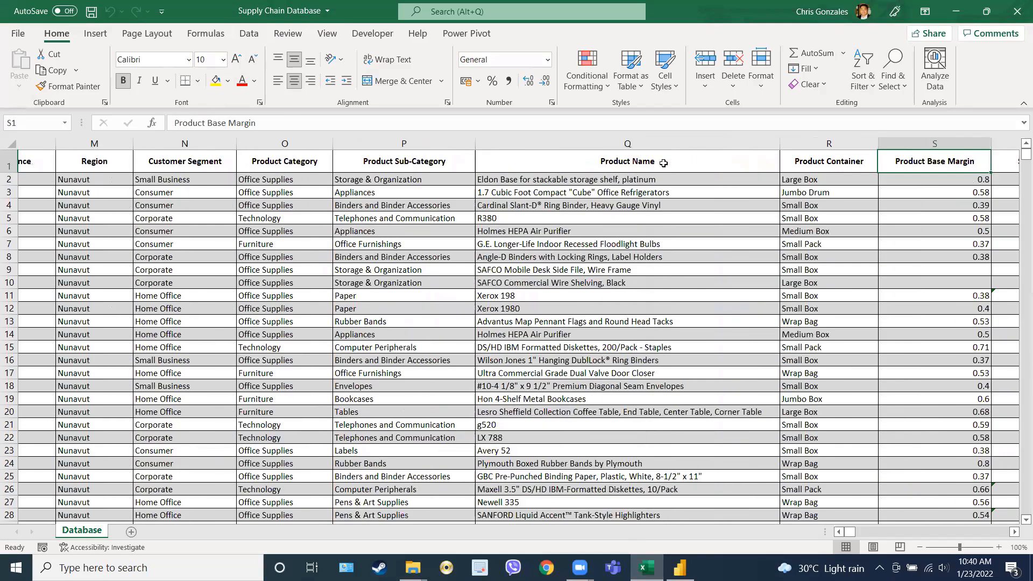
key("Right")
Check how far down the records in the Order ID column extend, and return to the header row
key("ctrl+Home")
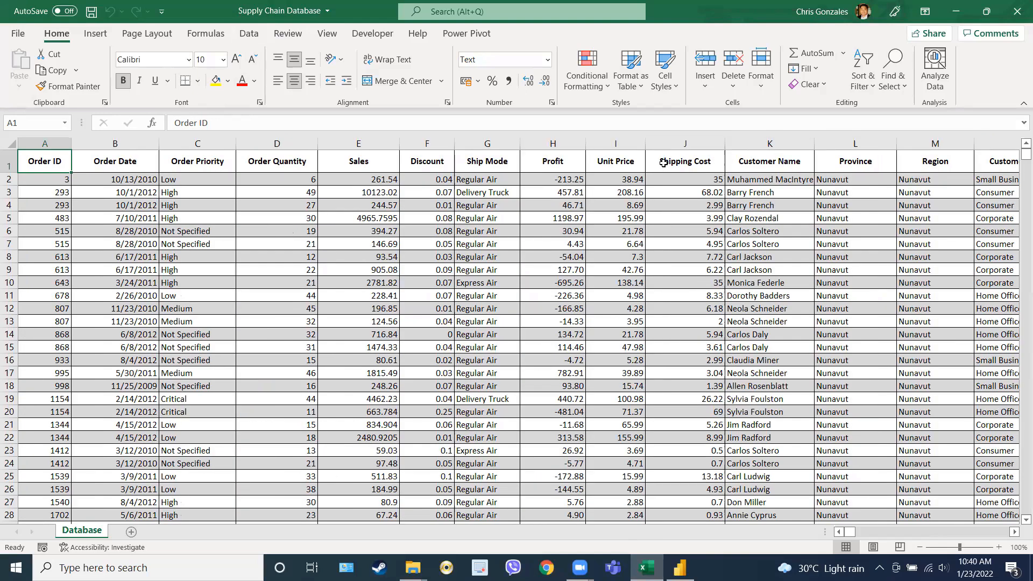
key("ctrl+Down")
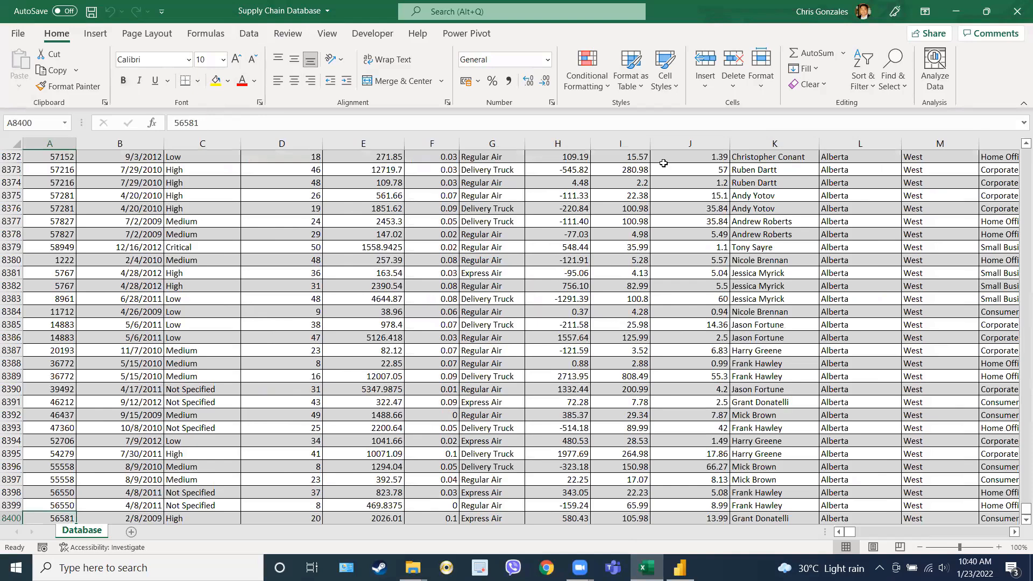
key("ctrl+Up")
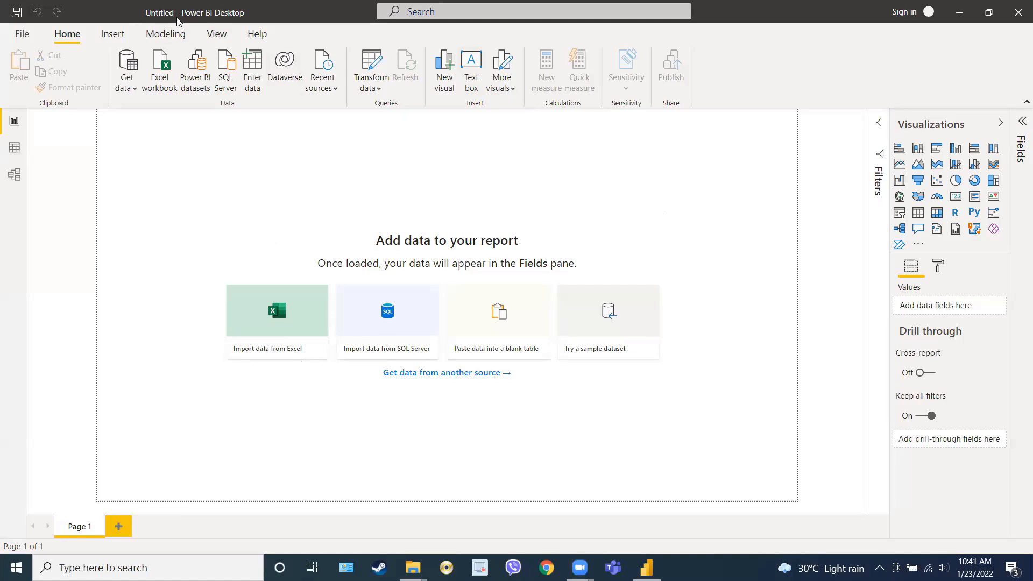
Save the report to the Desktop as a Power BI file named Microsoft Power BI Project
left_click(25, 35)
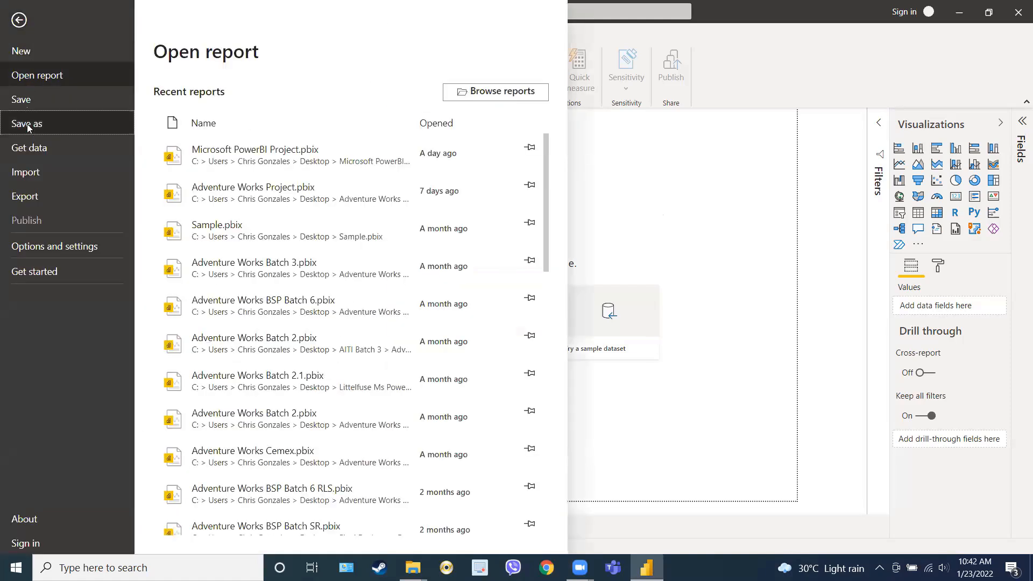
left_click(27, 124)
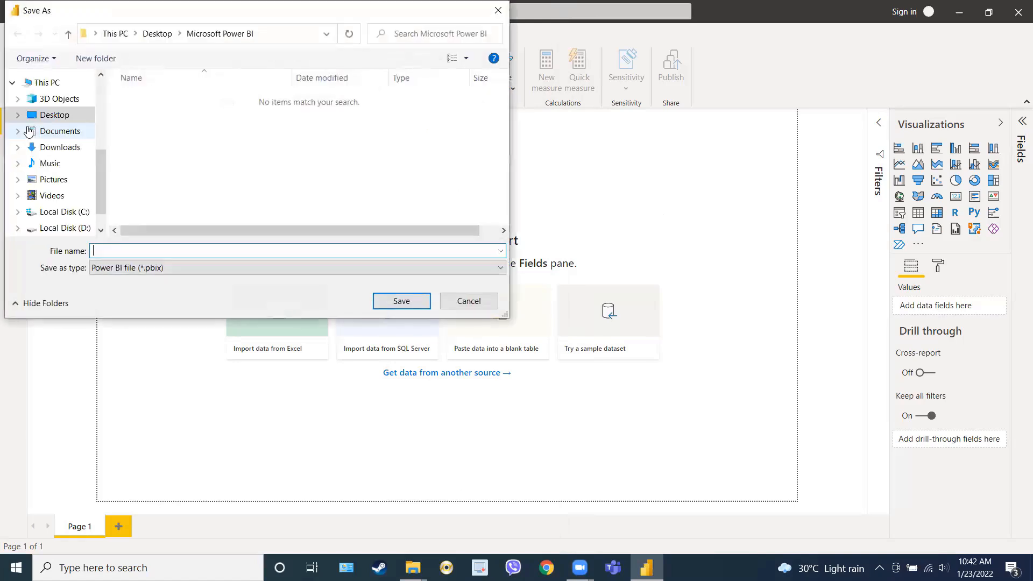
left_click(58, 116)
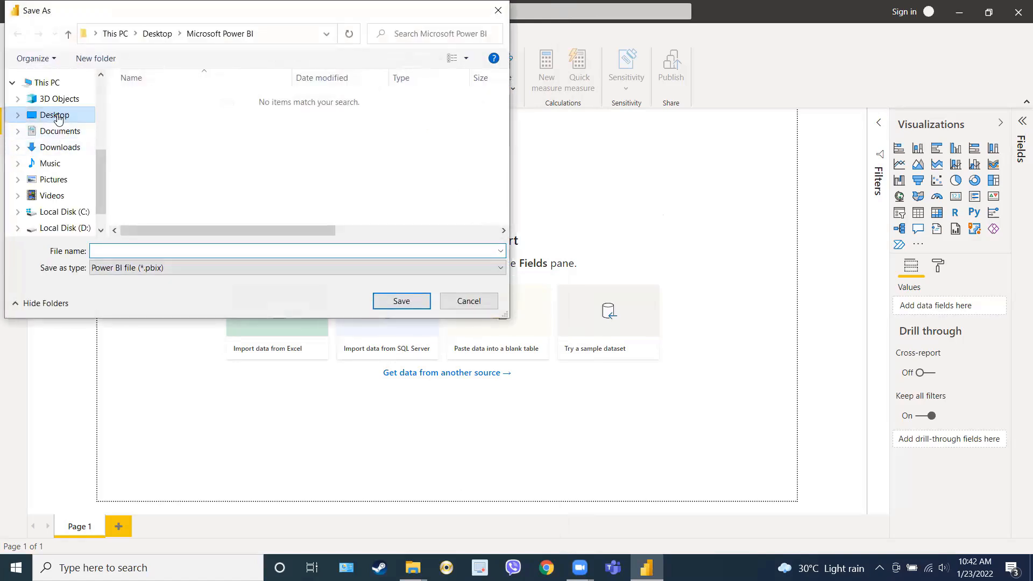
left_click(340, 251)
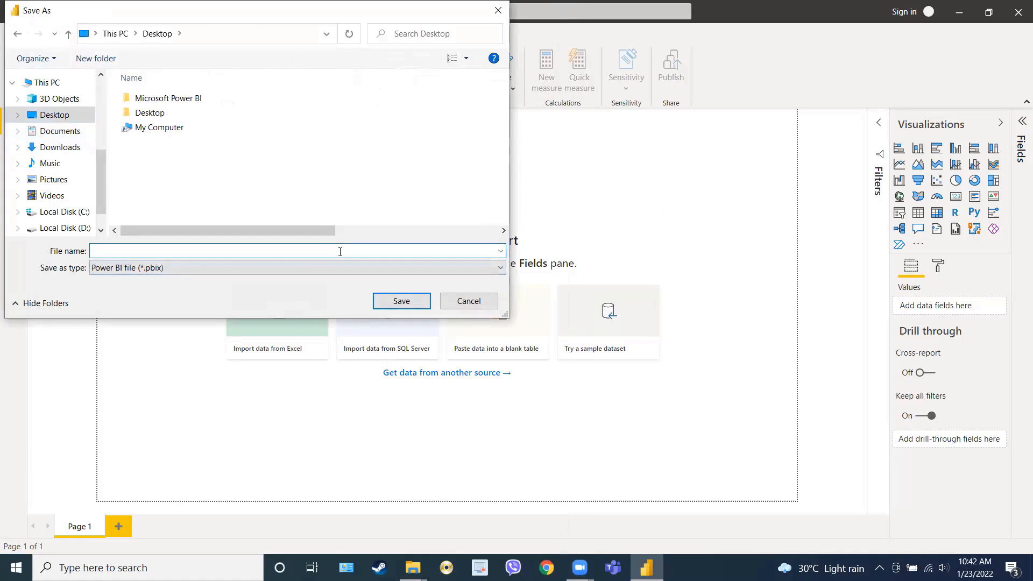
type("M")
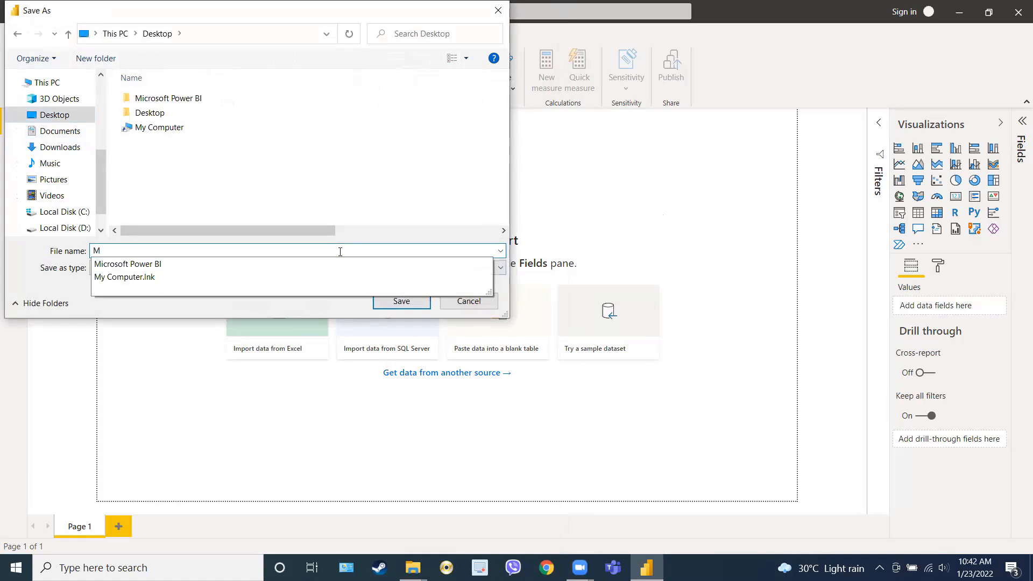
type("icrosoft")
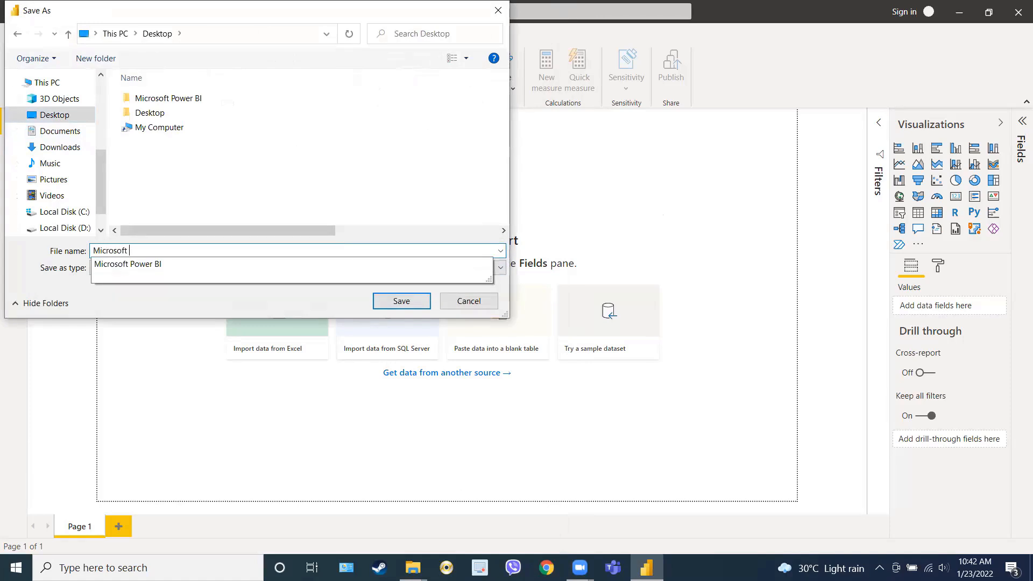
type(" Power BI")
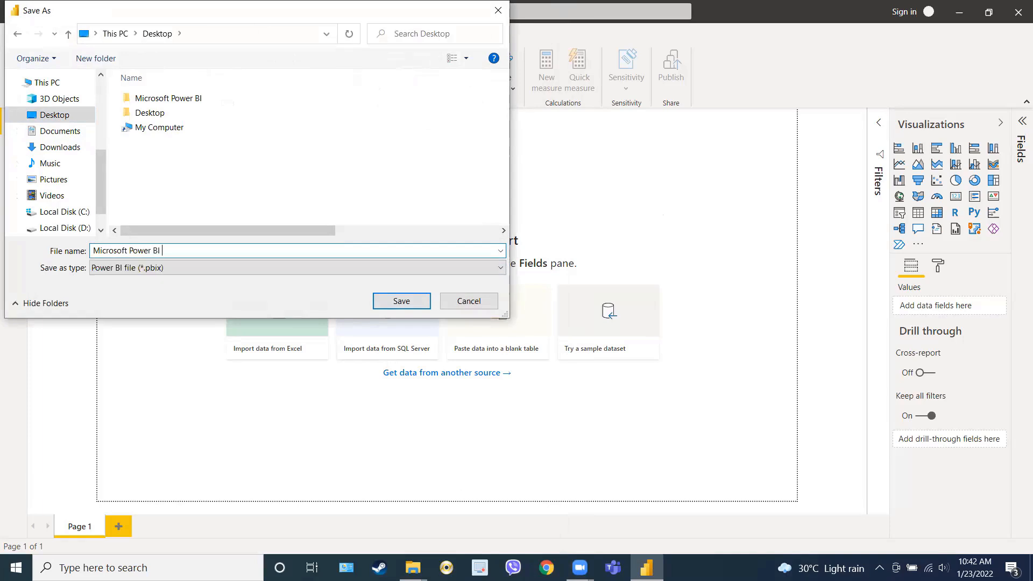
type(" Project")
left_click(424, 304)
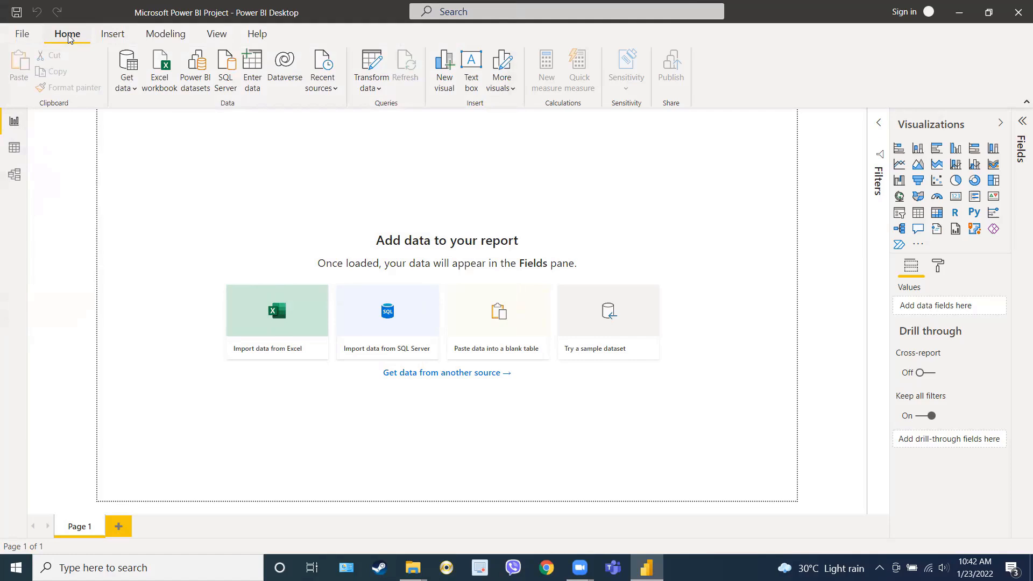
Look through the Insert, Modeling and View command sets, and return to the Home commands
left_click(112, 34)
left_click(165, 34)
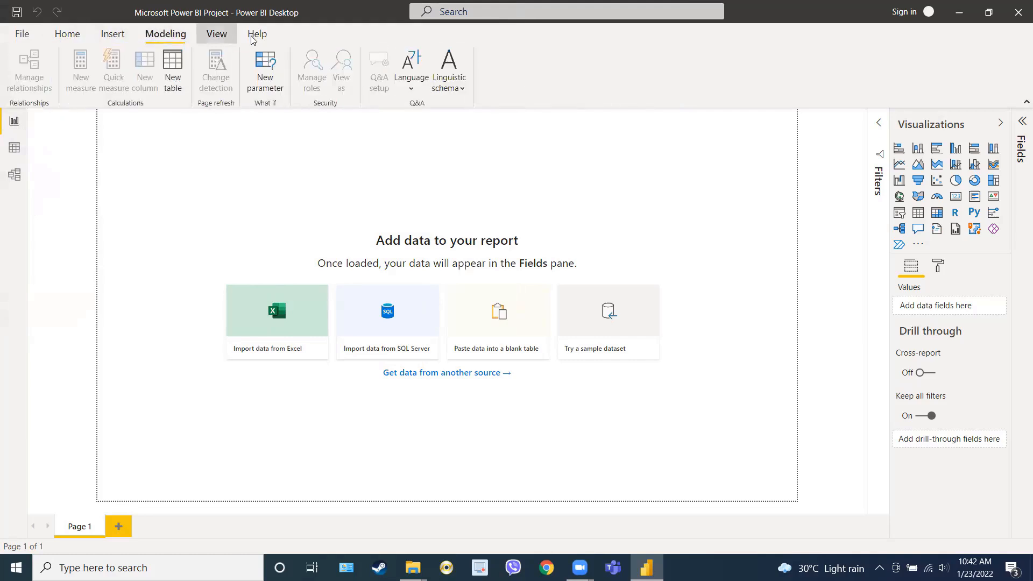
left_click(217, 34)
left_click(71, 34)
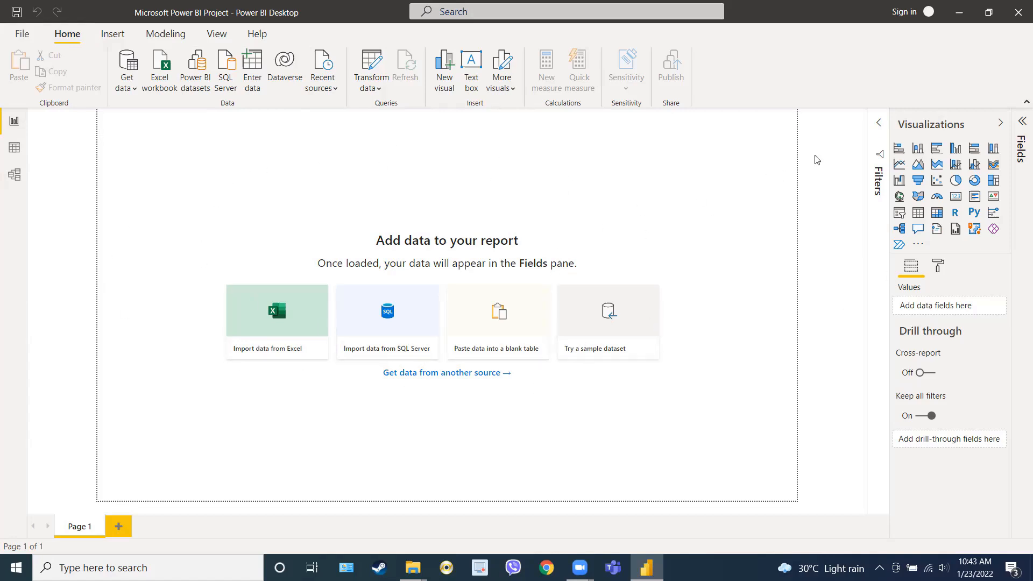
Try expanding and collapsing the Filters, Fields and Visualizations panes, leaving only Visualizations expanded
left_click(878, 123)
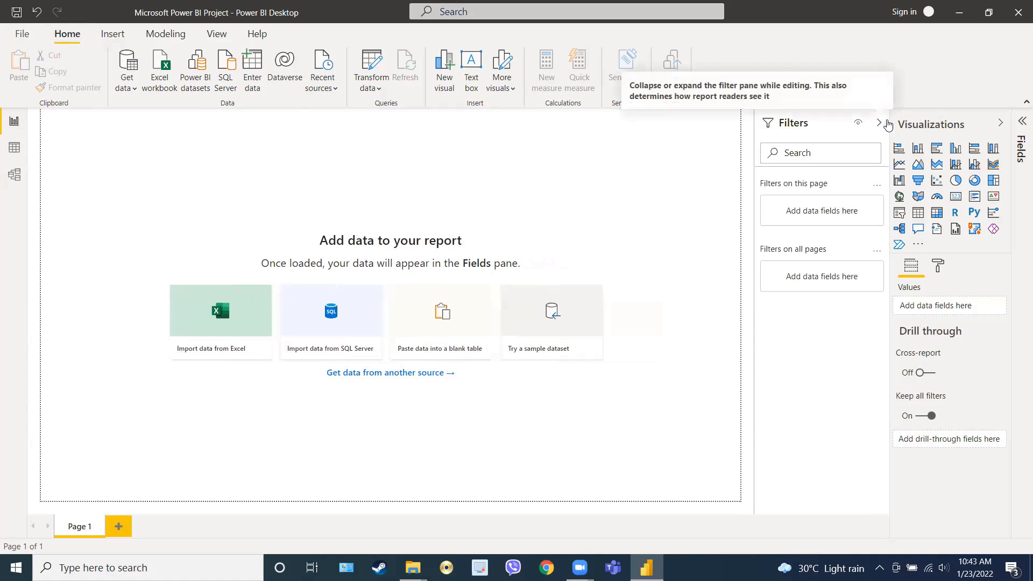
left_click(1020, 123)
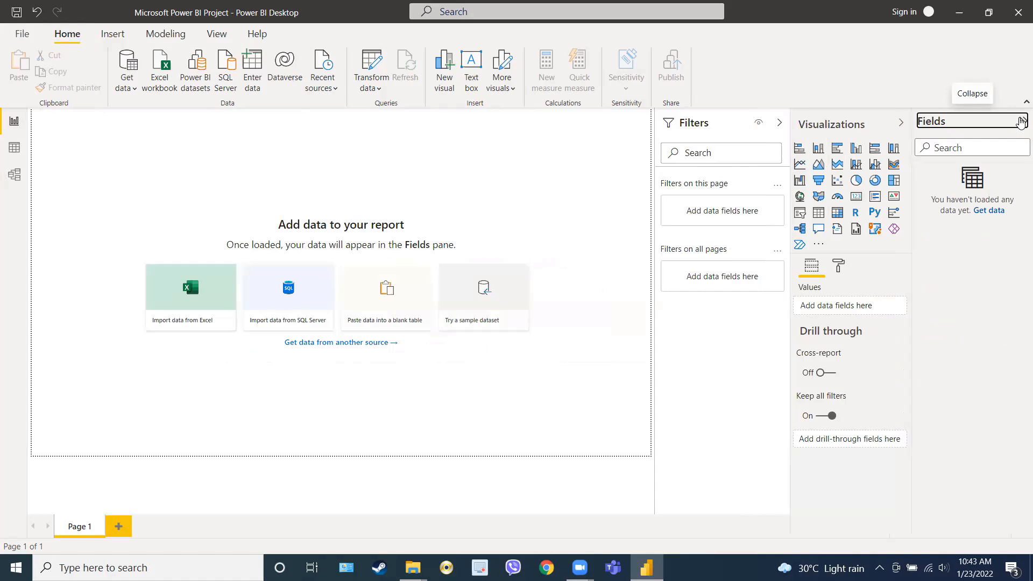
left_click(1020, 123)
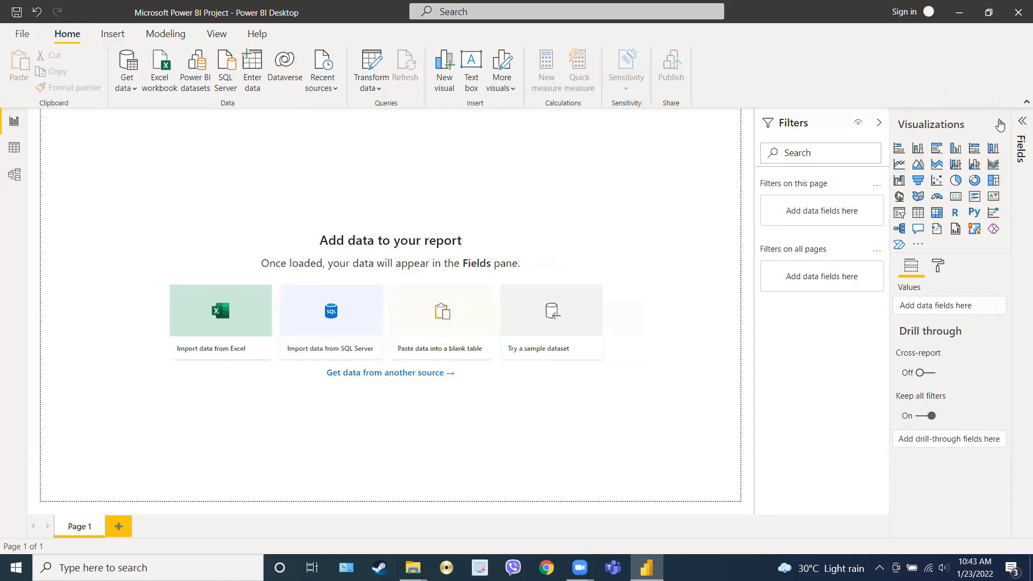
left_click(1000, 124)
left_click(978, 123)
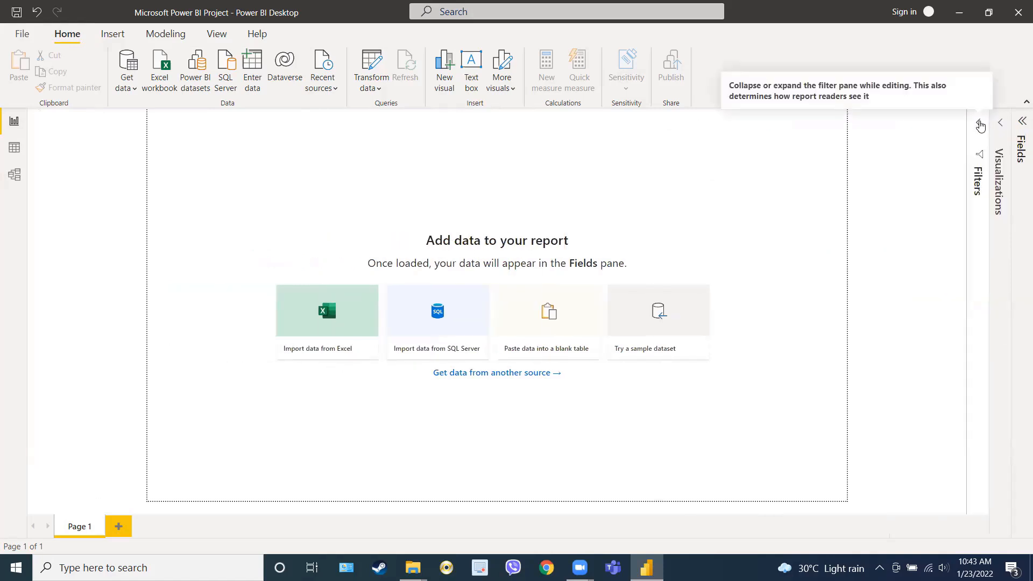
left_click(999, 122)
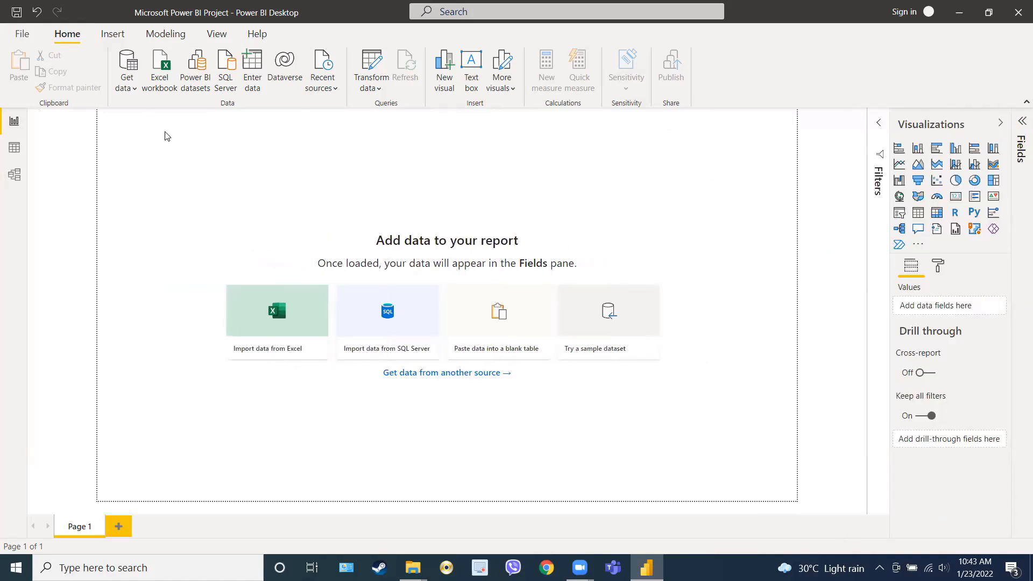
Look at the Data view and the Model view of the empty report, and return to the Report view
left_click(14, 151)
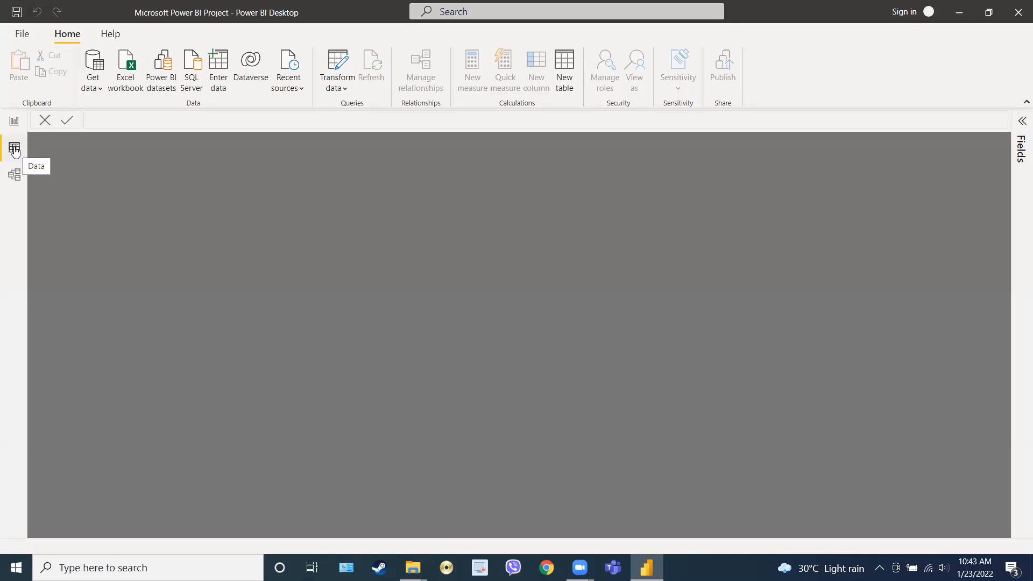
left_click(13, 176)
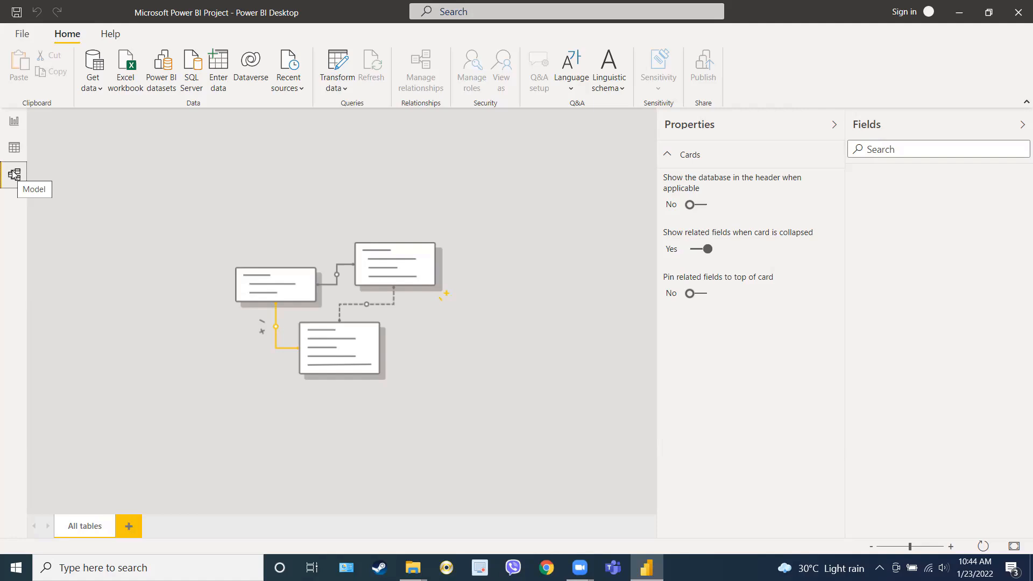
left_click(14, 147)
left_click(15, 122)
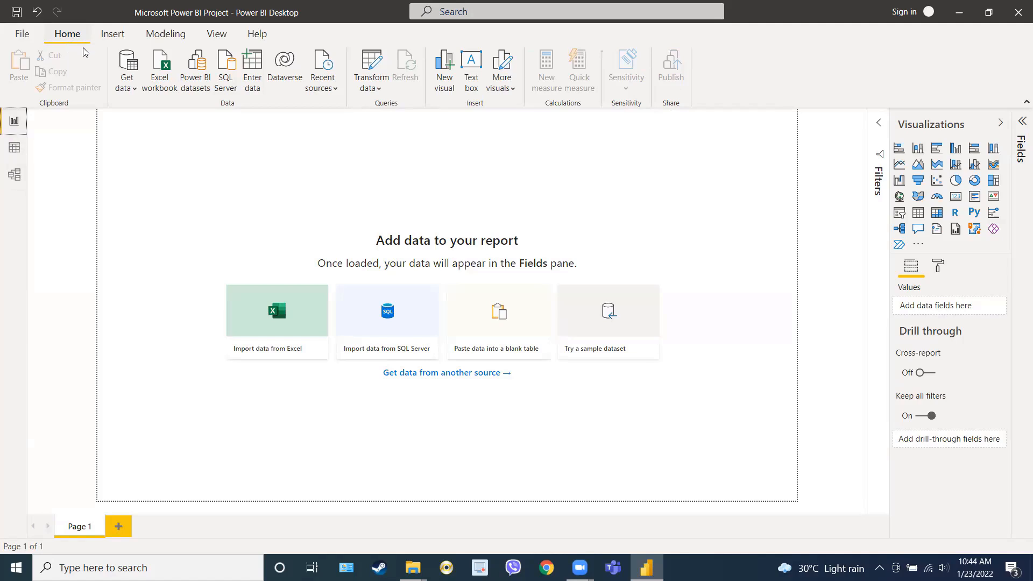
Examine the full list of Get Data connectors from Excel Workbook to Blank Query, and close it without connecting
left_click(132, 89)
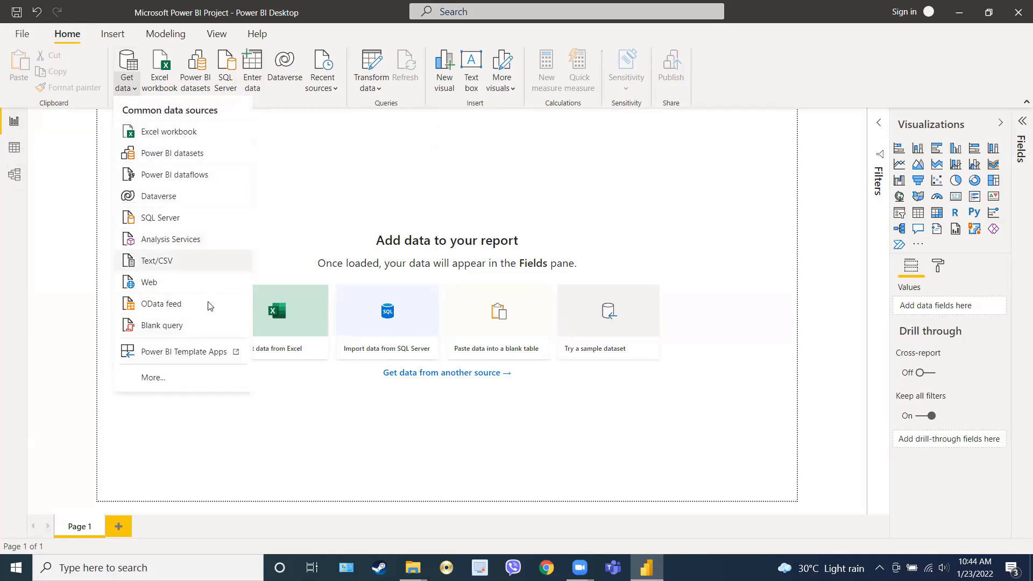
left_click(189, 380)
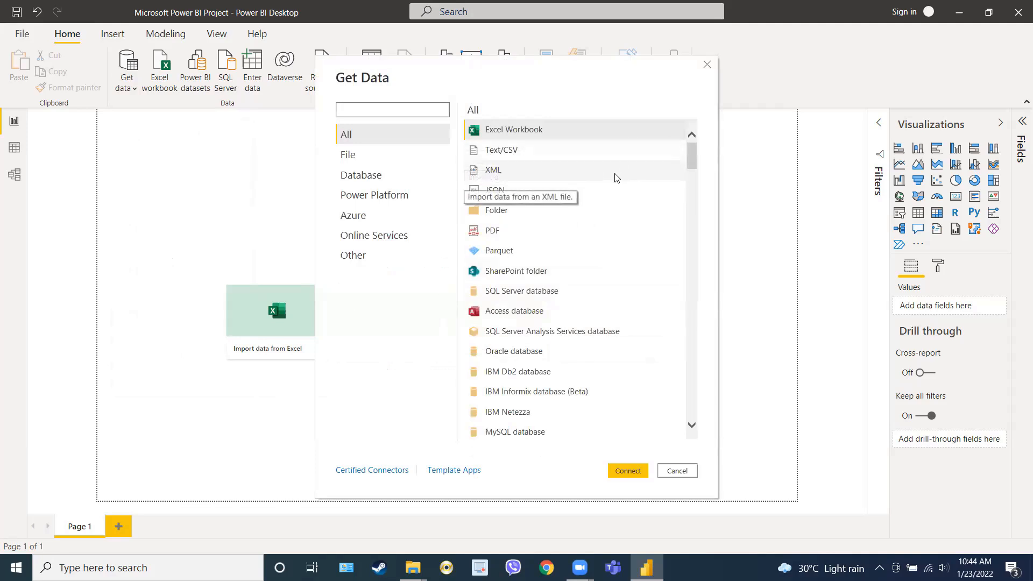
scroll(613, 199, "down", 1)
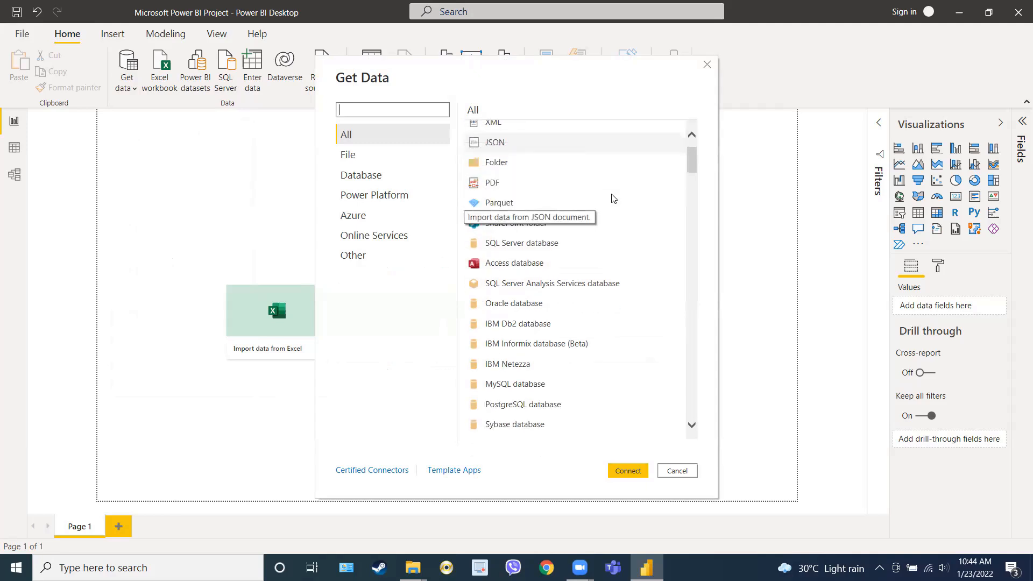
scroll(613, 199, "down", 2)
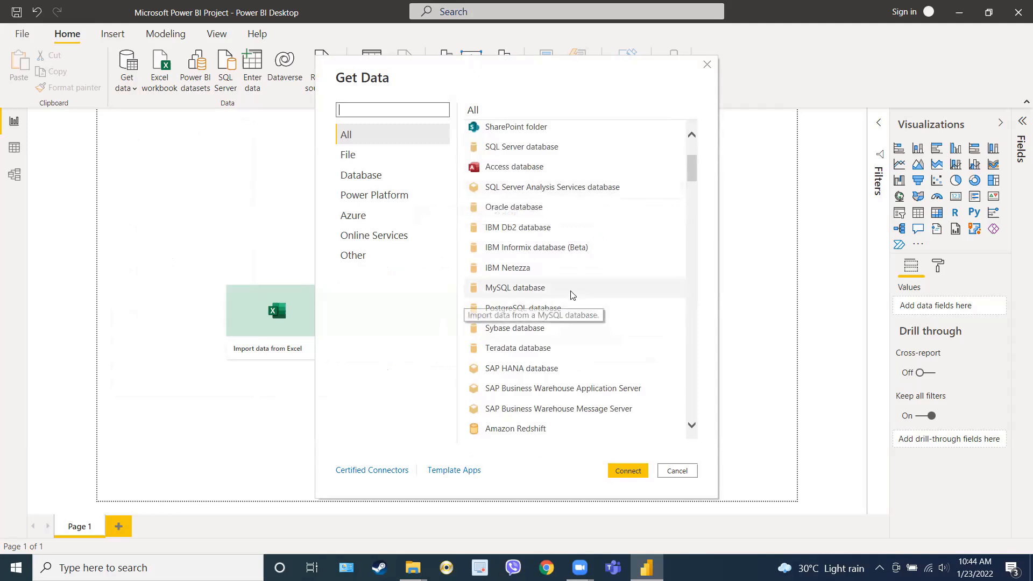
scroll(573, 295, "down", 1)
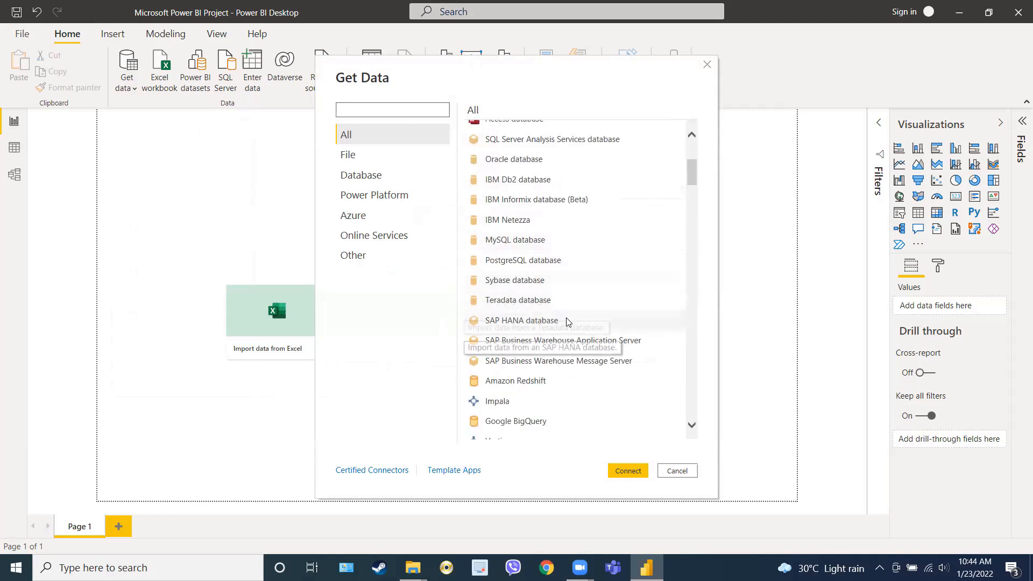
scroll(566, 321, "down", 3)
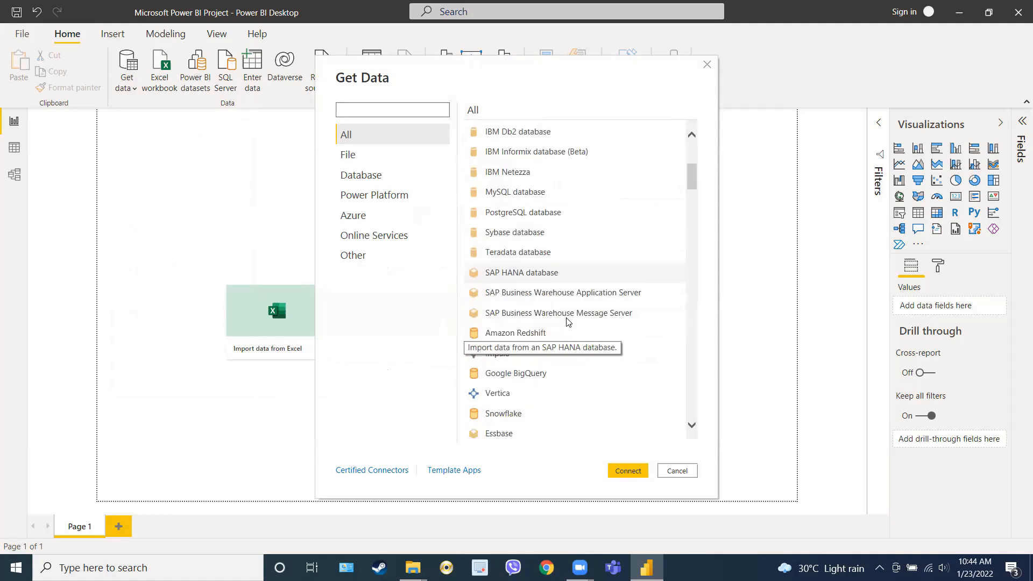
scroll(567, 319, "down", 6)
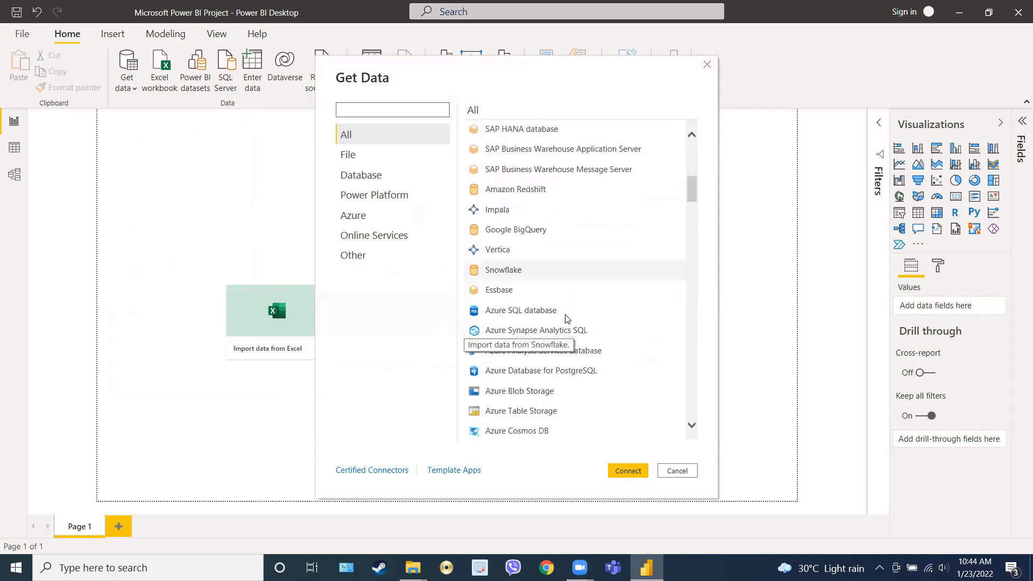
scroll(565, 317, "down", 9)
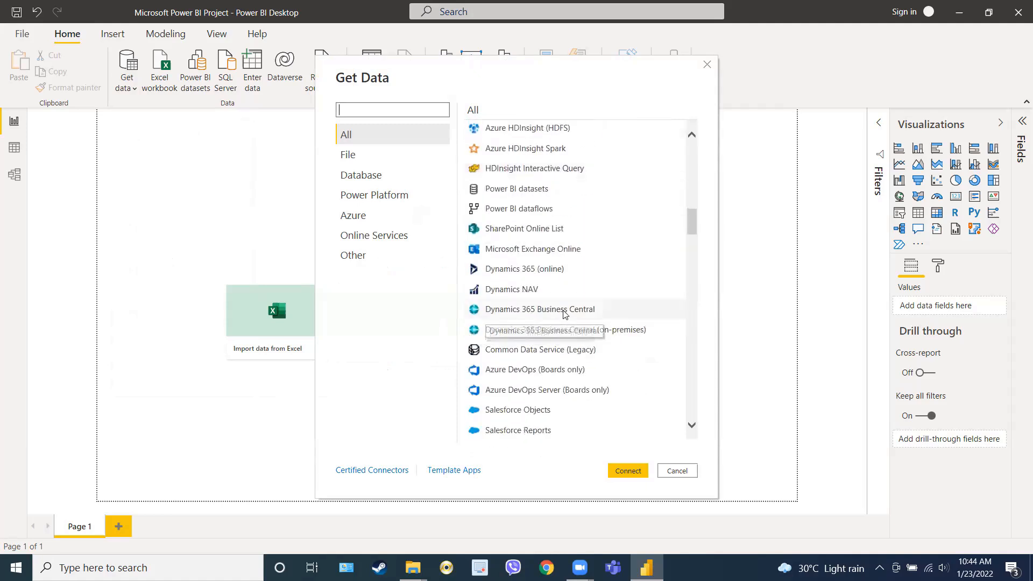
scroll(563, 314, "down", 15)
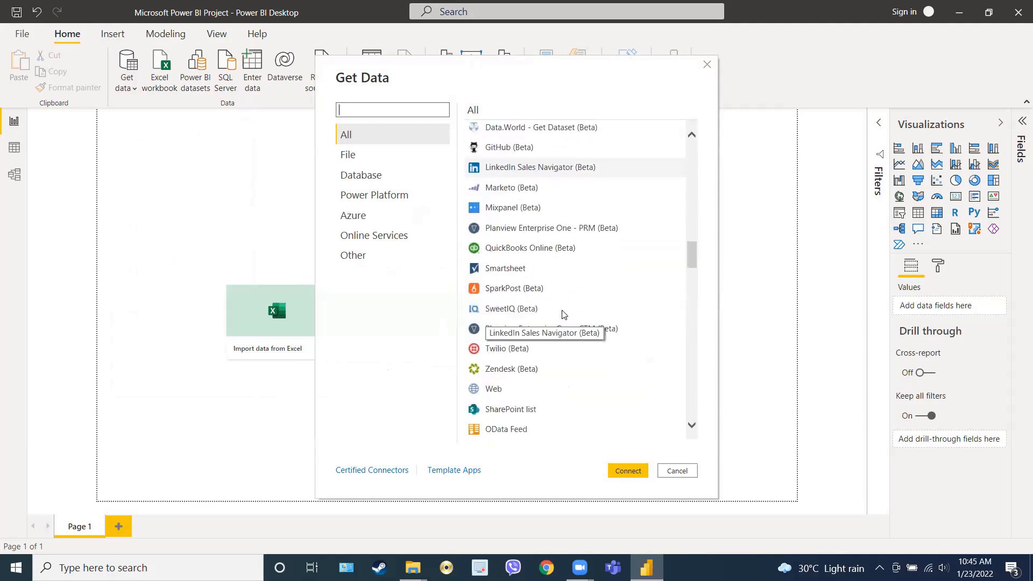
scroll(561, 312, "down", 15)
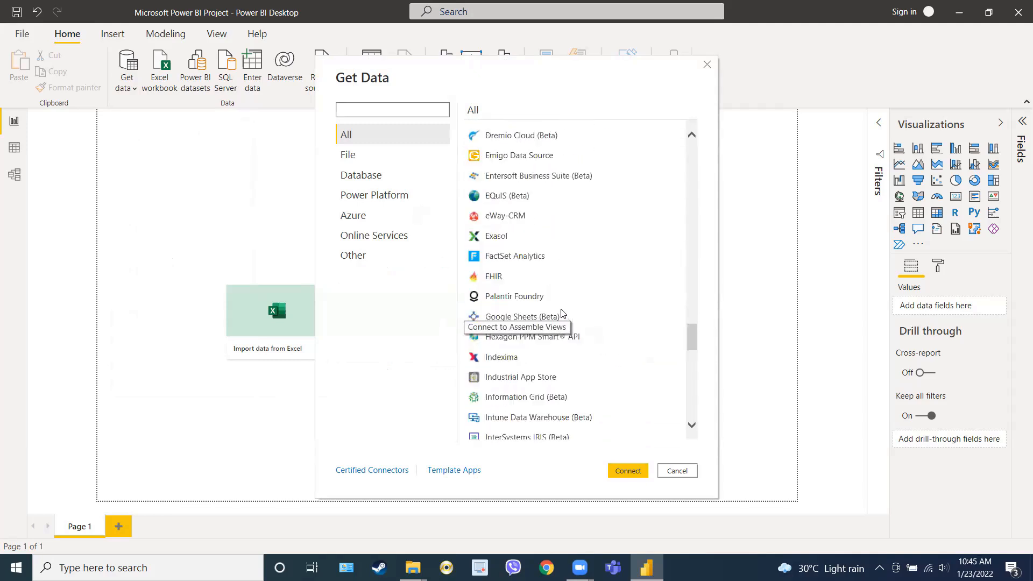
scroll(561, 313, "down", 3)
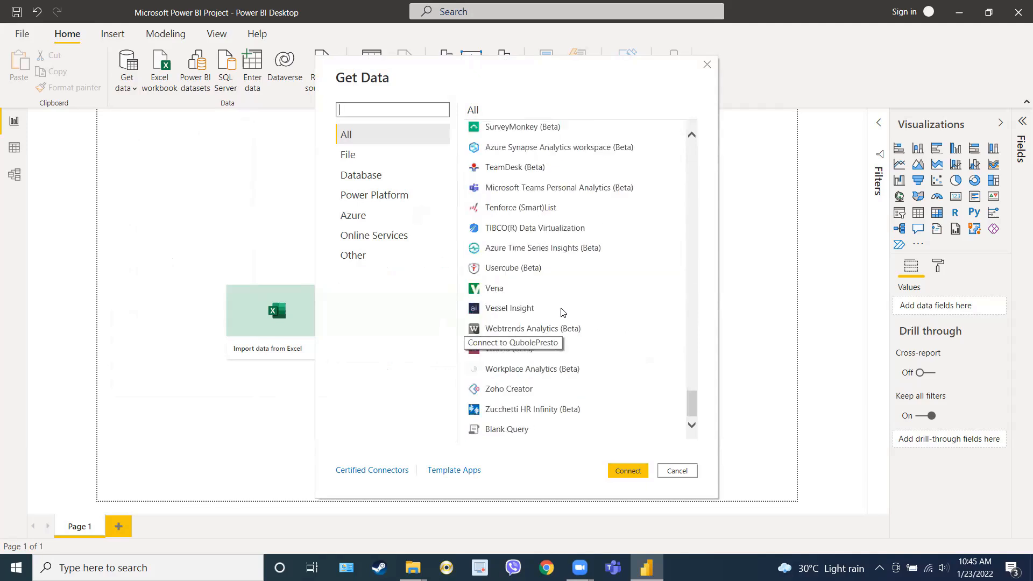
left_click_drag(692, 408, 661, 149)
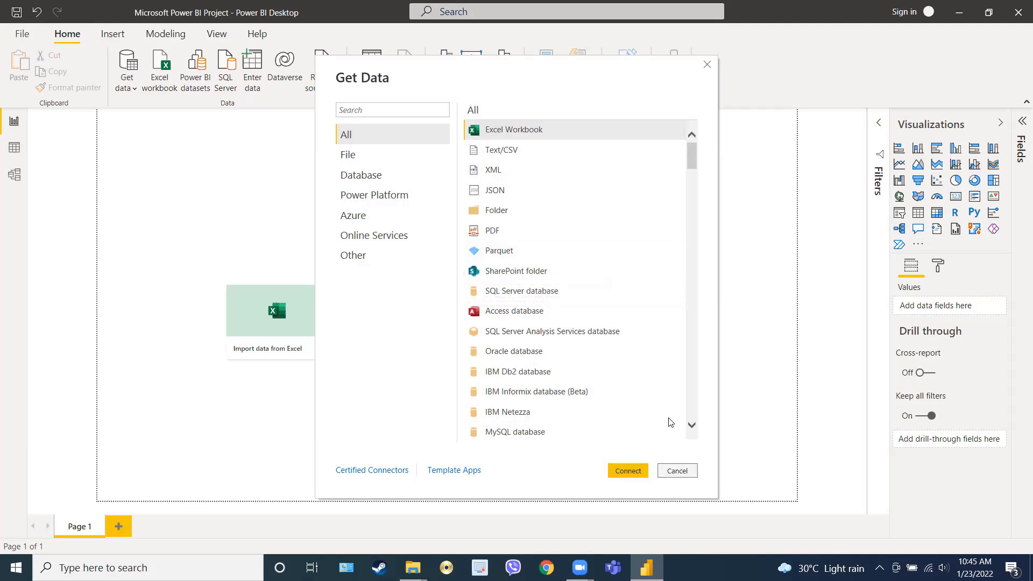
key("Escape")
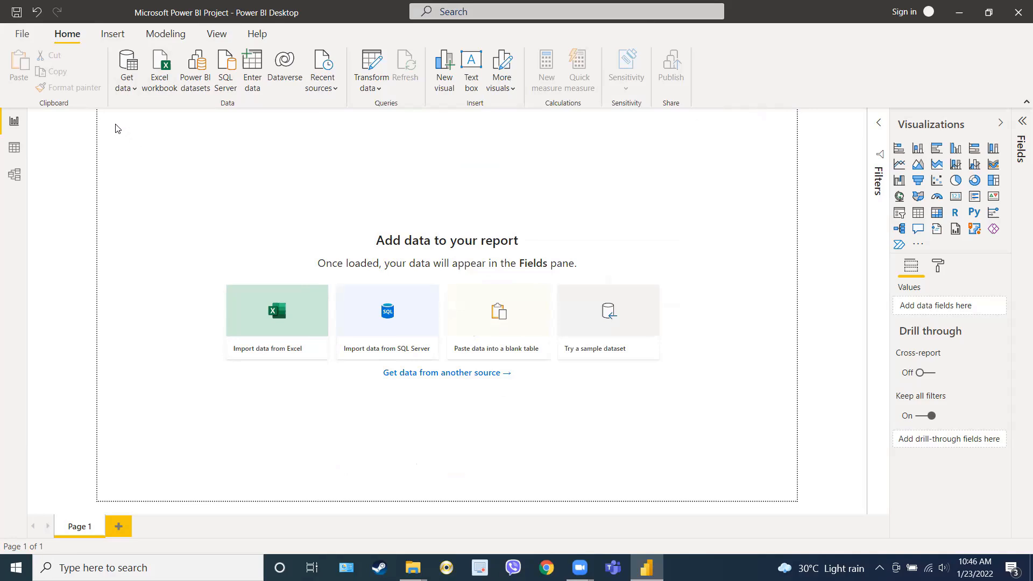
Turn off autodetecting new relationships after data is loaded in the current file's data load options, after checking the global preview features
left_click(20, 36)
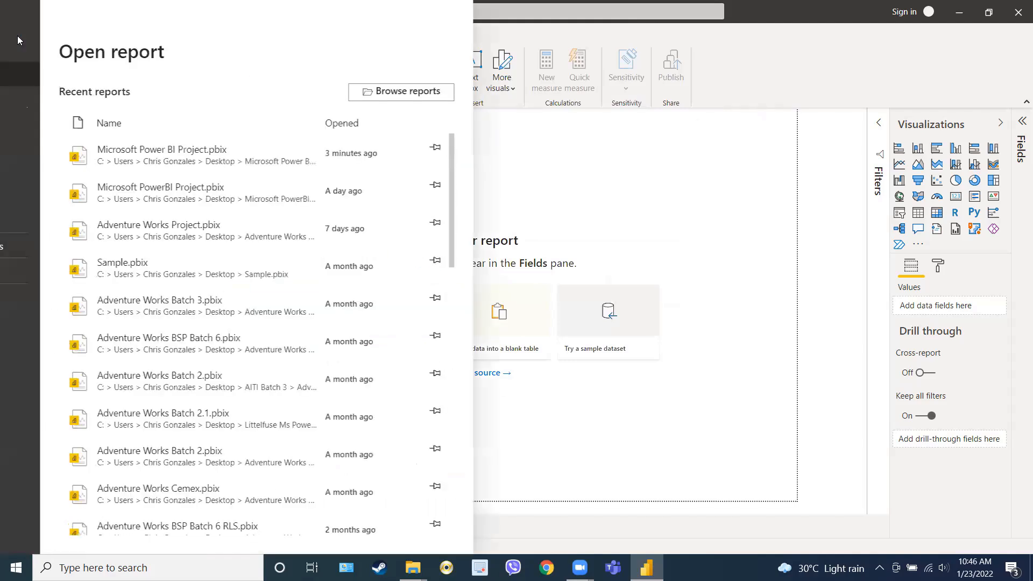
left_click(22, 247)
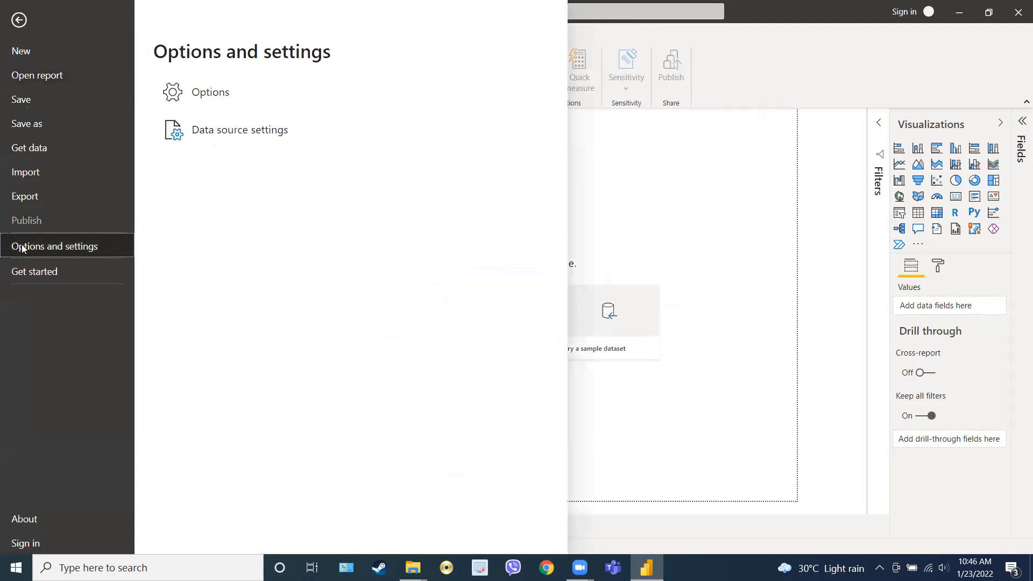
left_click(210, 94)
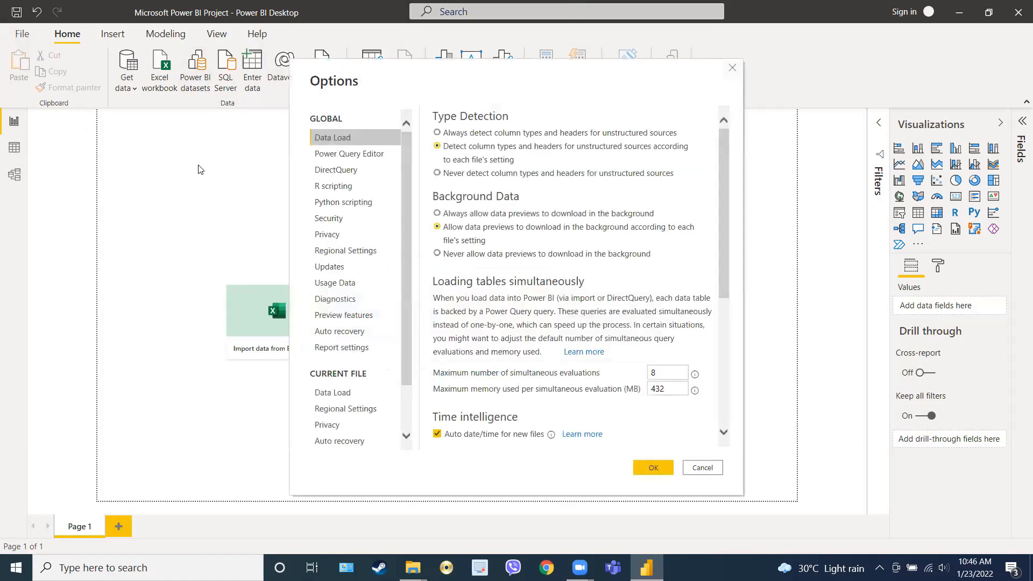
left_click(331, 318)
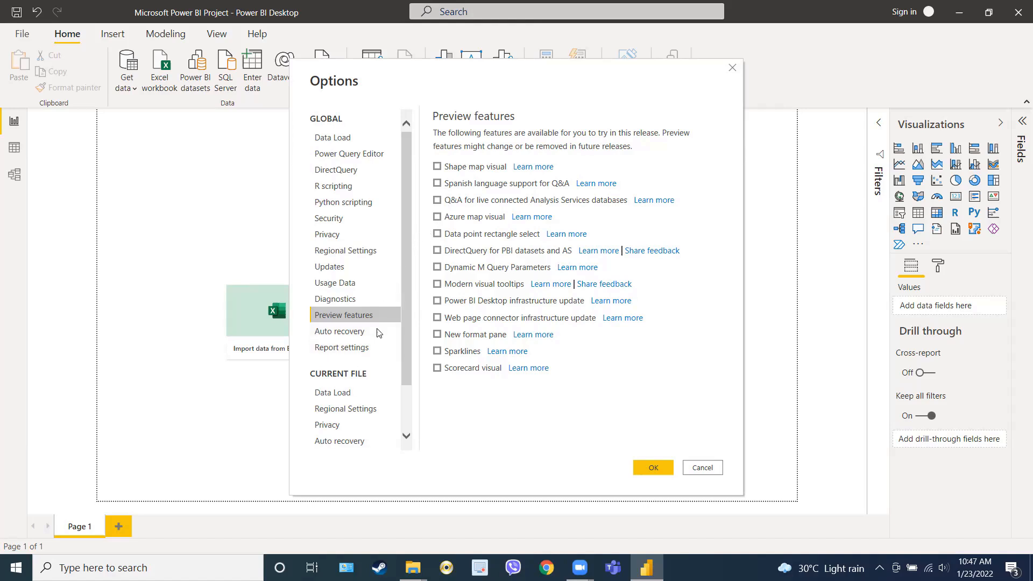
left_click(350, 392)
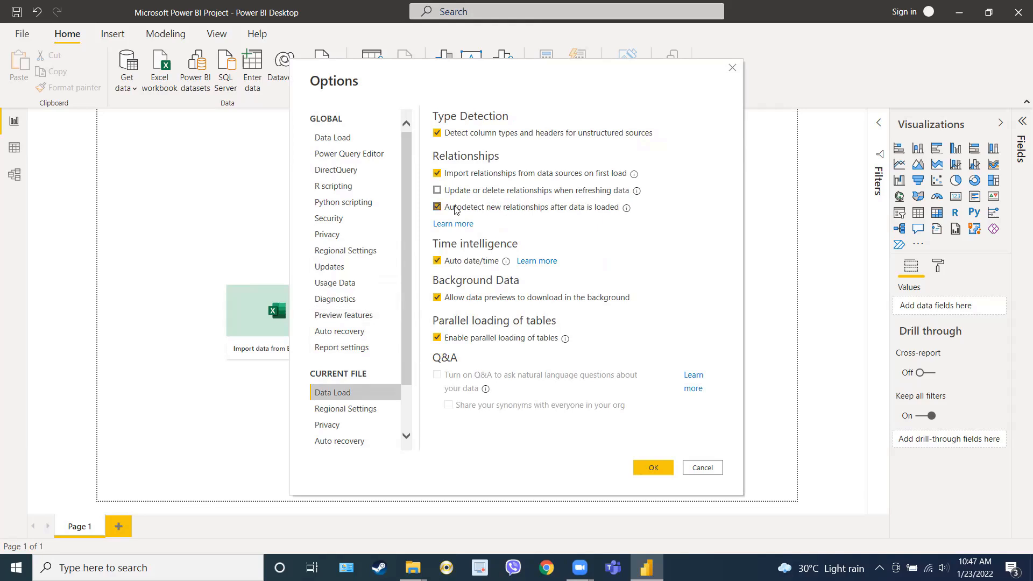
left_click(437, 207)
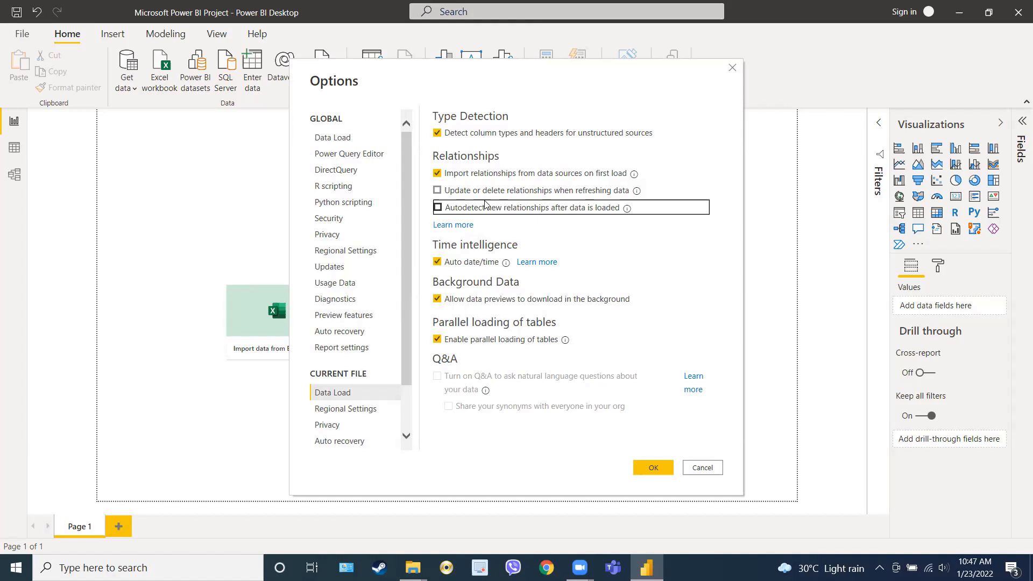
Check the current file's import locale choices, keep English (United States), apply the options and save the report
left_click(369, 413)
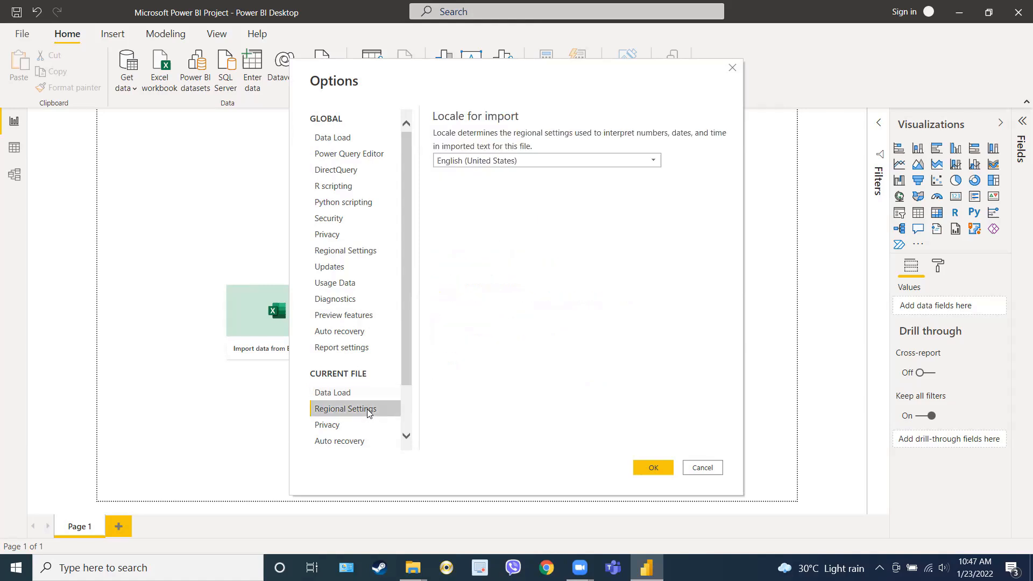
left_click(534, 163)
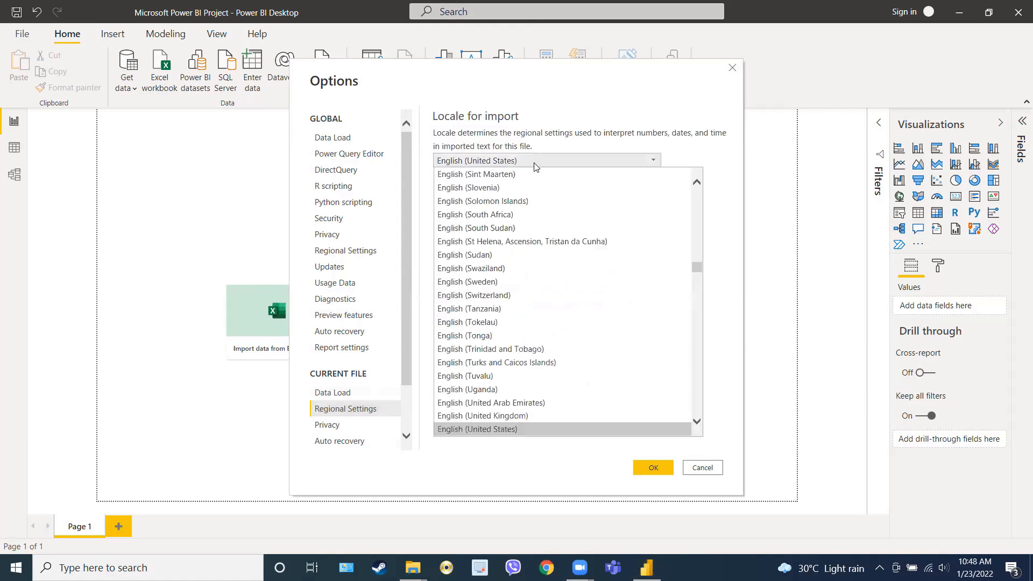
left_click(534, 163)
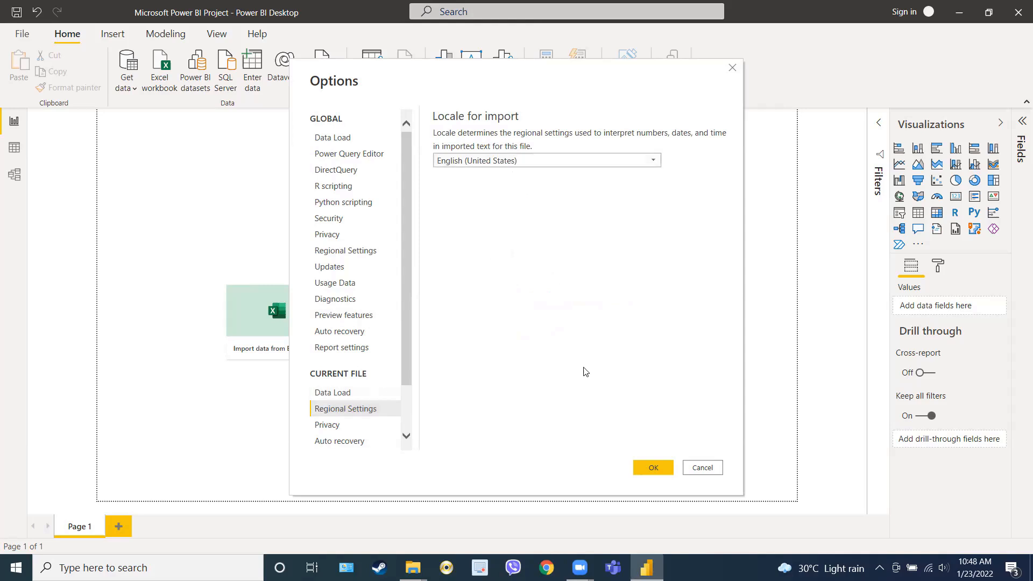
key("Return")
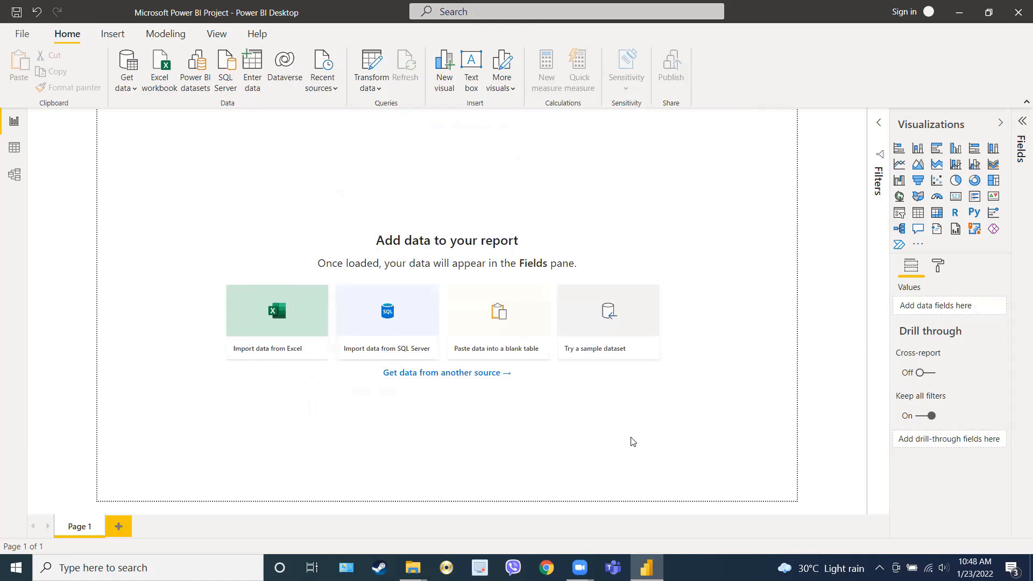
left_click(23, 36)
left_click(35, 102)
Connect to the Excel workbook Supply Chain Database in the Microsoft Power BI folder as the data source
left_click(127, 92)
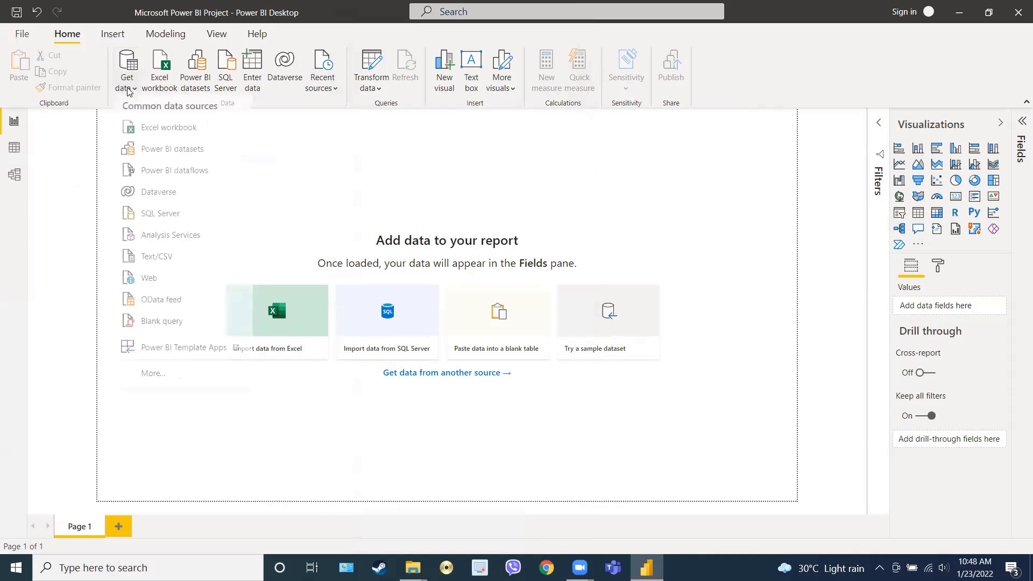
left_click(139, 133)
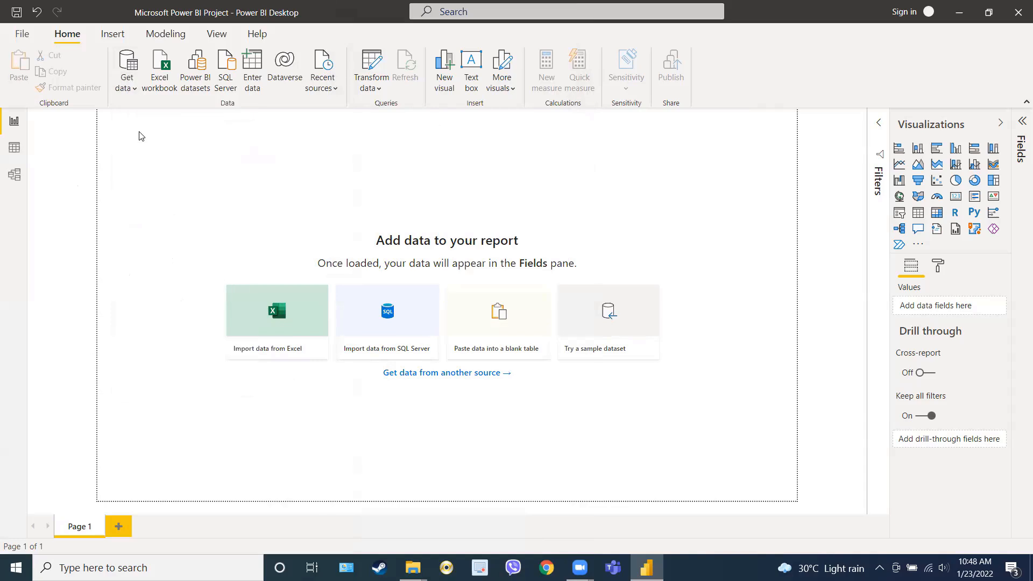
double_click(156, 102)
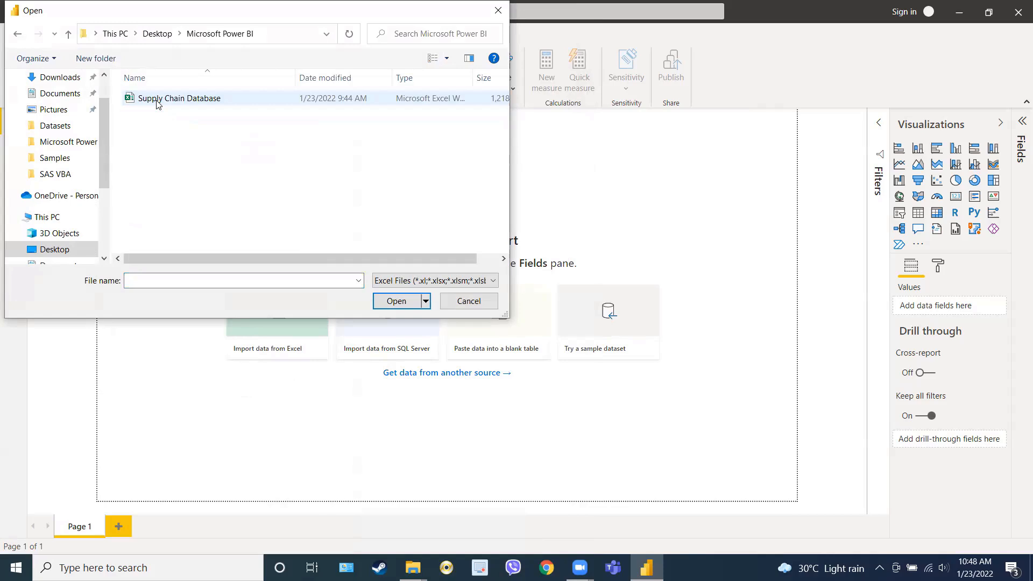
left_click(157, 103)
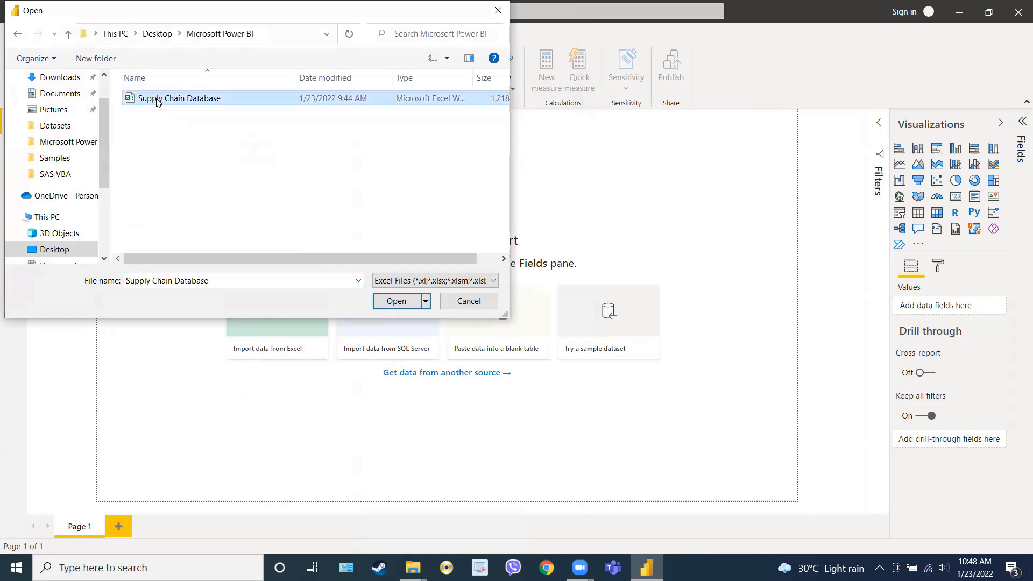
left_click(396, 301)
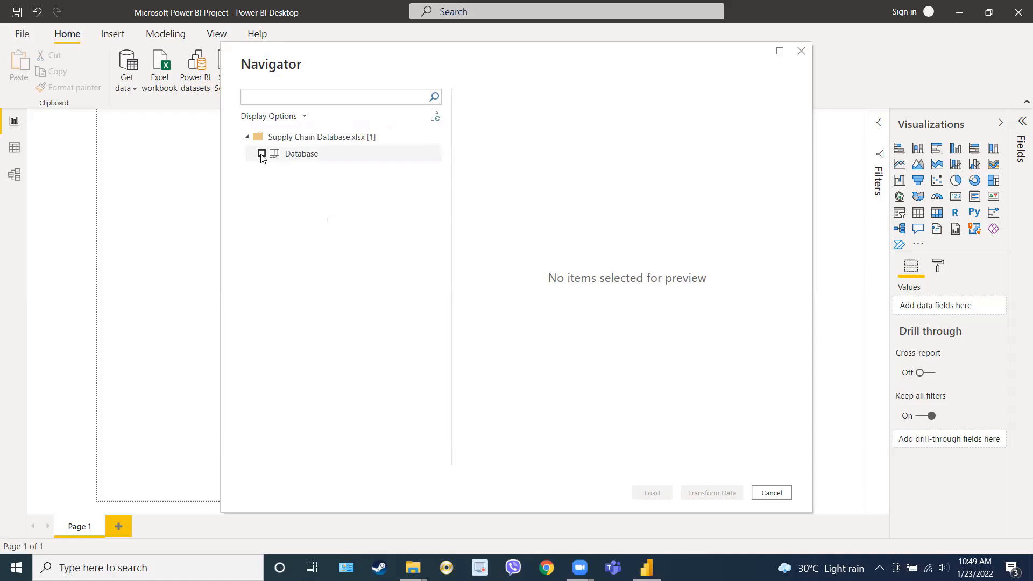
Select the Database sheet, open it for transformation in the Power Query Editor and dismiss the preview notice
left_click(262, 154)
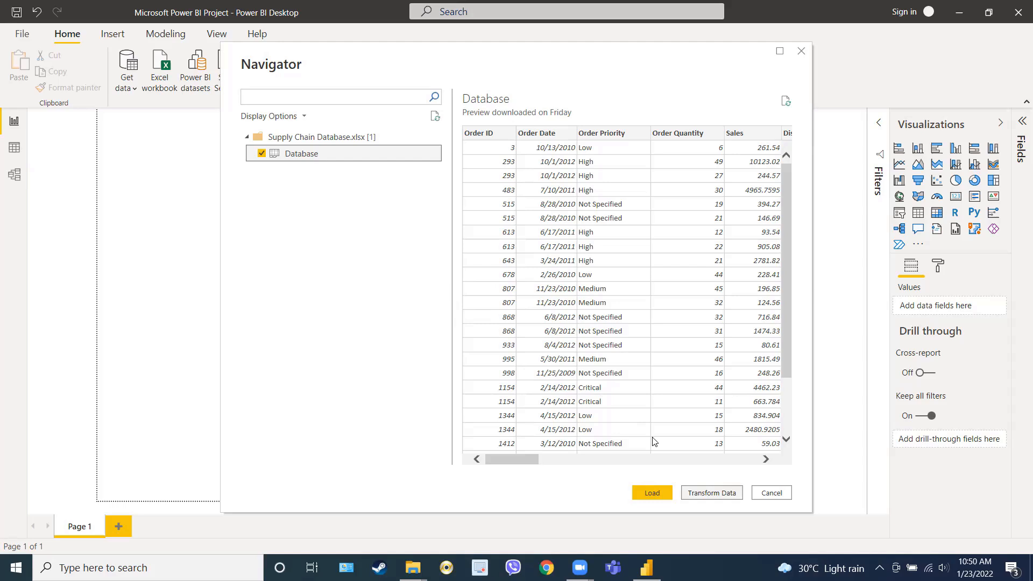
key("Escape")
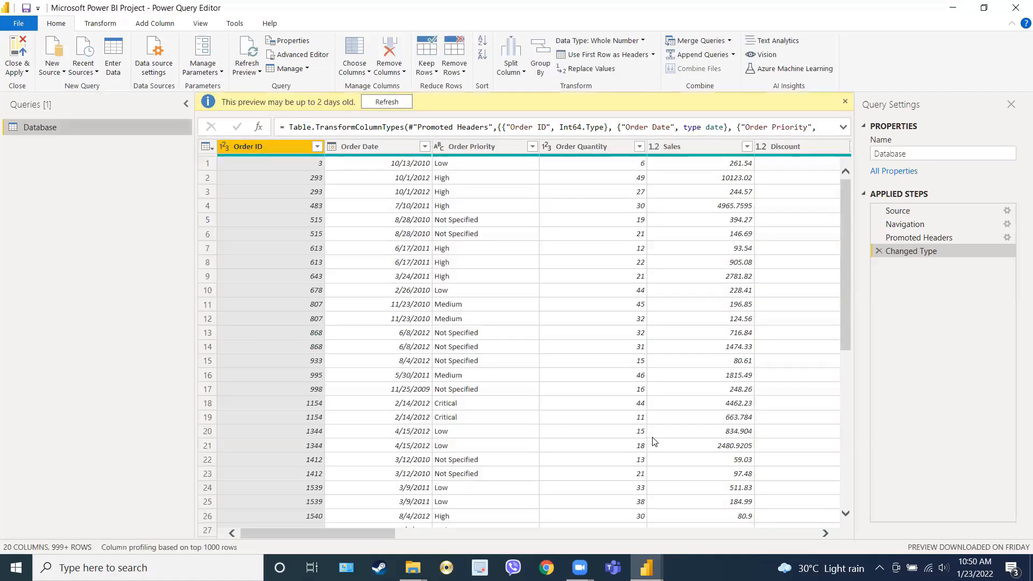
left_click(845, 102)
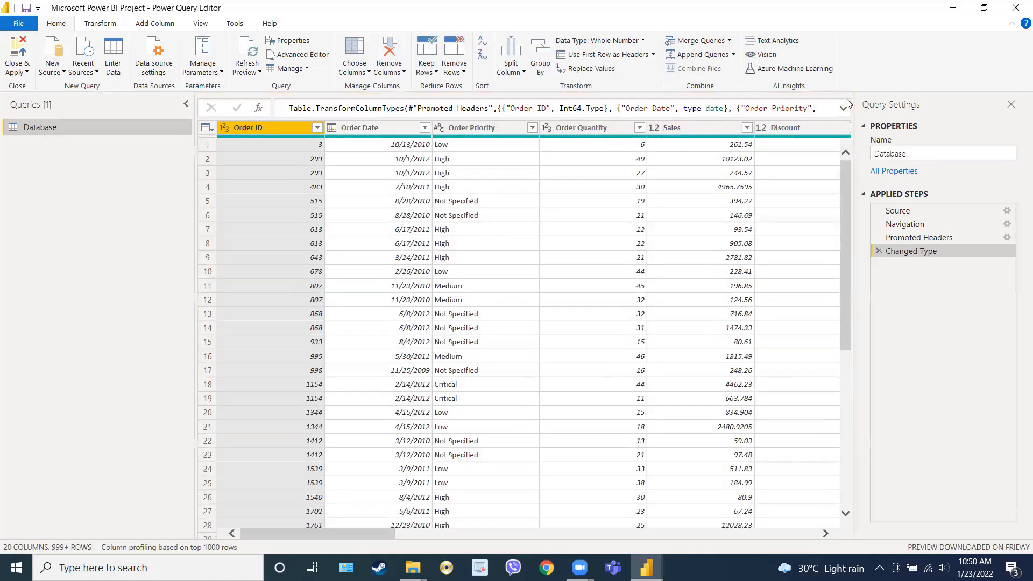
Switch to the main report window to view the empty report, and return to the Power Query Editor
left_click(646, 567)
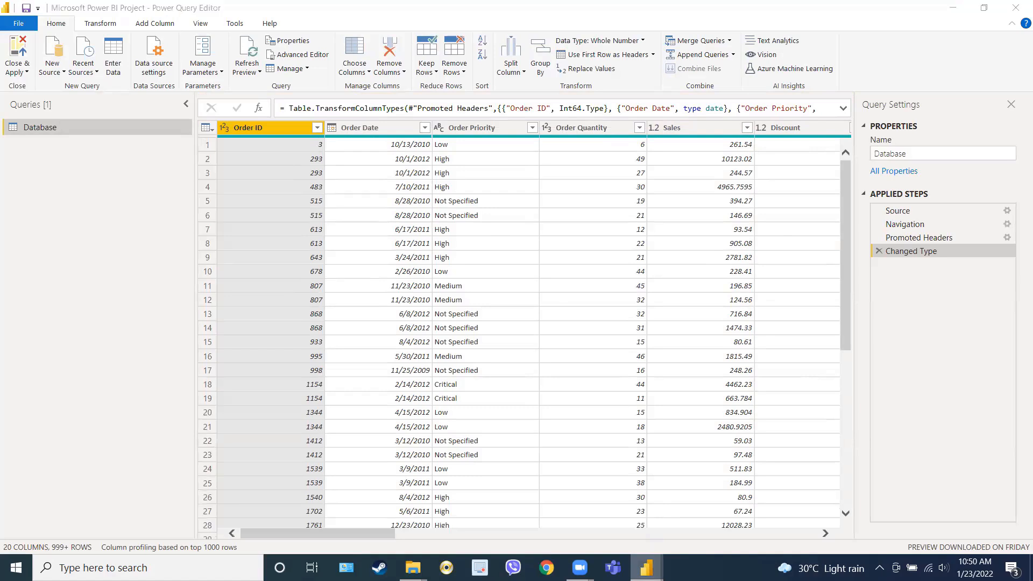
left_click(602, 538)
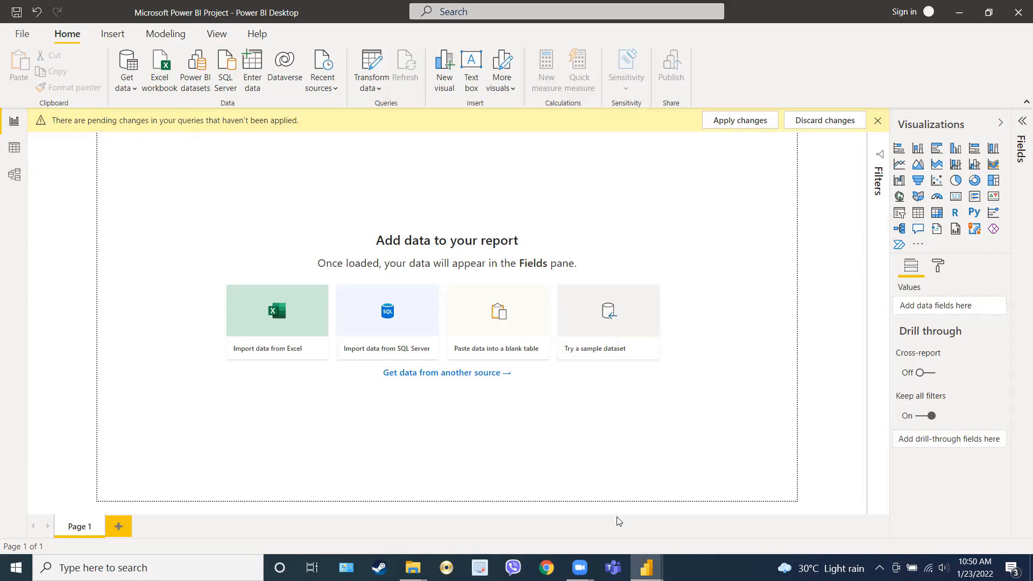
mouse_move(645, 568)
left_click(680, 524)
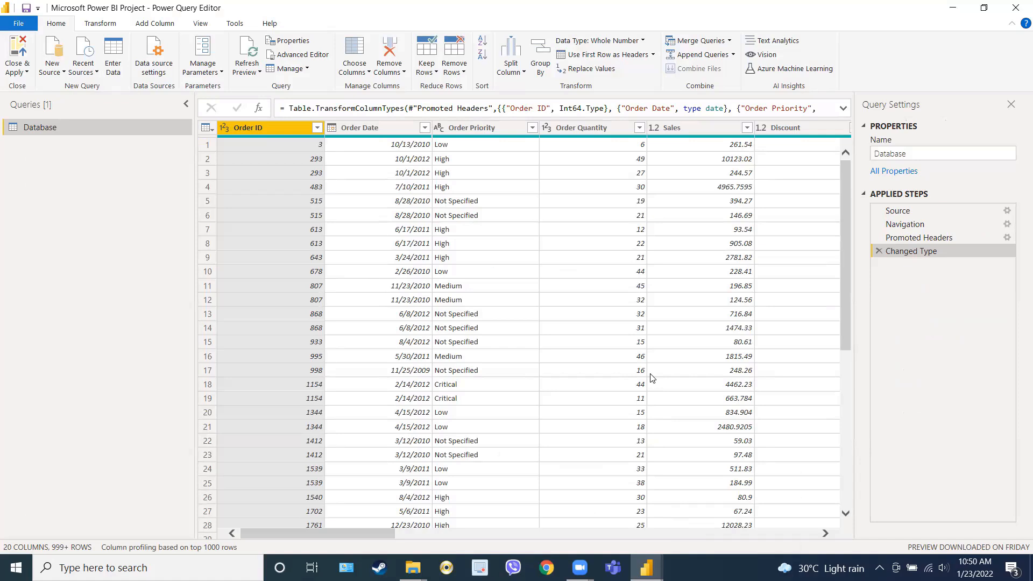
Look through the Transform, Add Column, View and Tools command sets of the query editor, and return to the Home commands
left_click(100, 23)
left_click(154, 23)
left_click(199, 24)
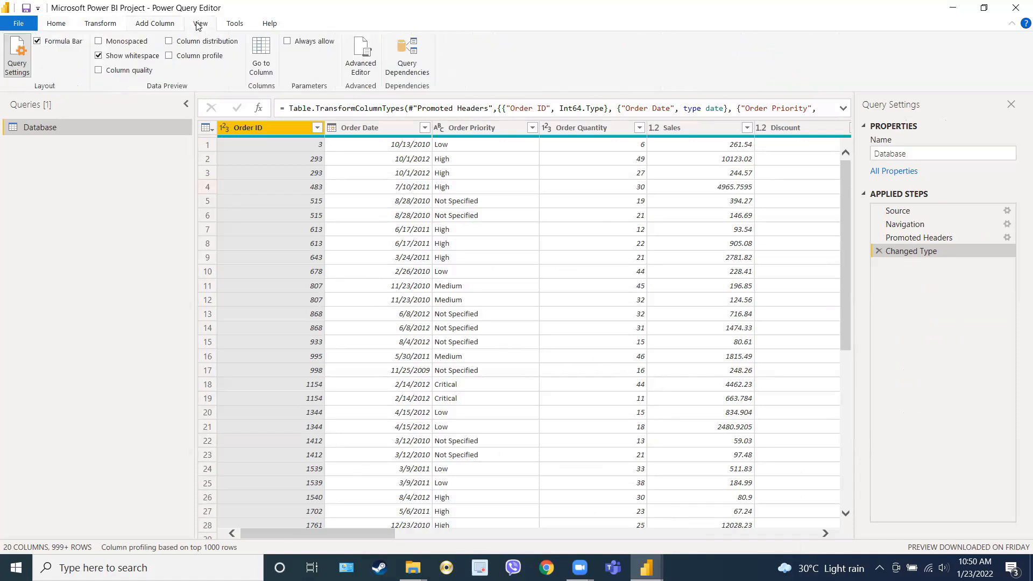
left_click(235, 23)
left_click(63, 25)
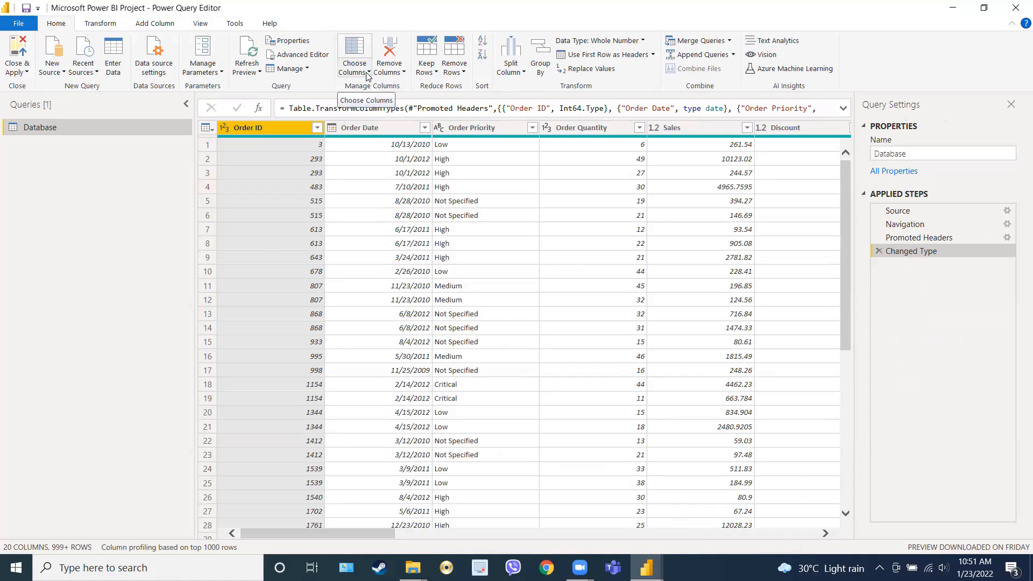
Compare the Transform commands with the Add Column commands, and look across the columns of the Database query
left_click(108, 28)
left_click(150, 25)
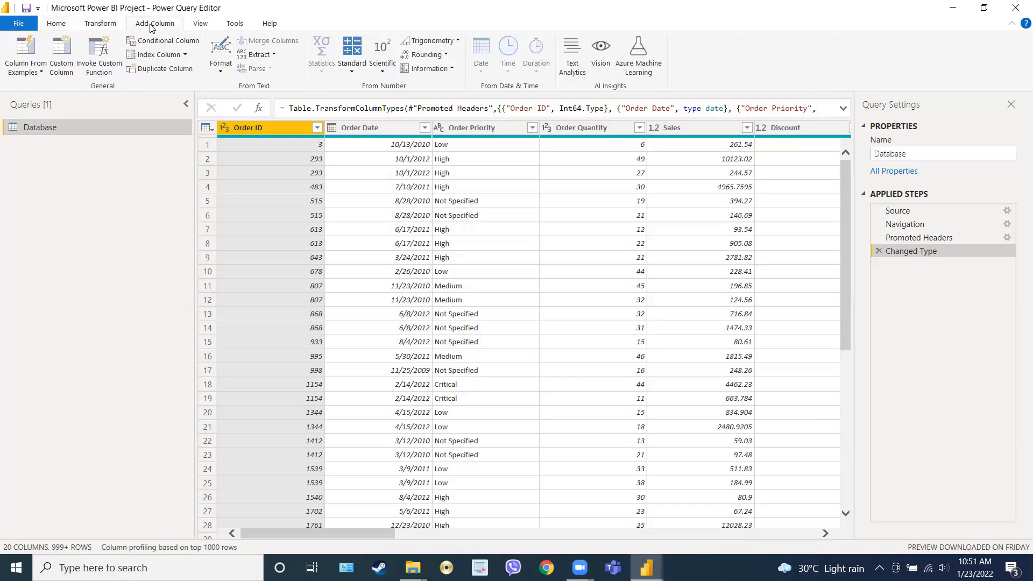
left_click(113, 25)
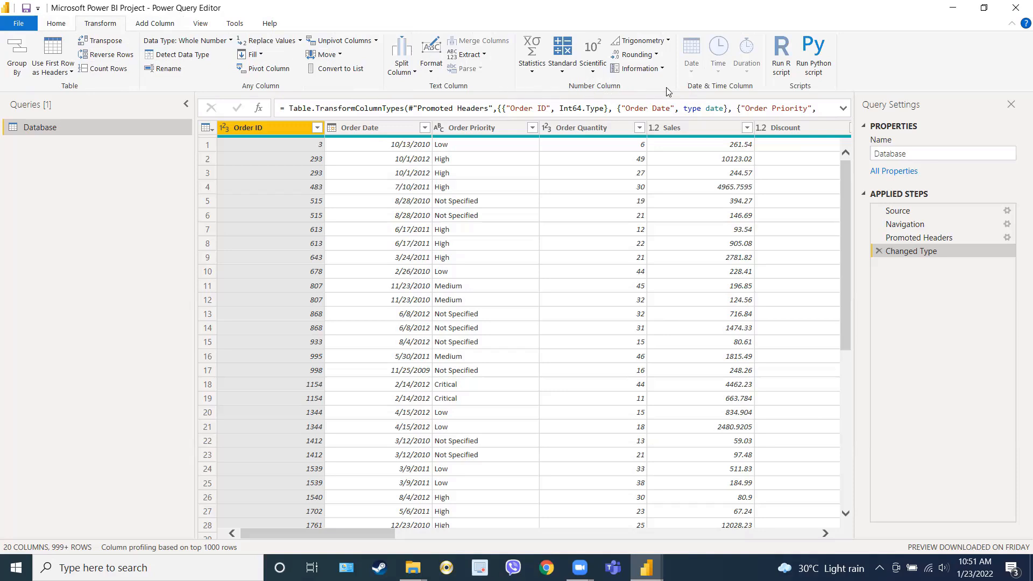
left_click(164, 25)
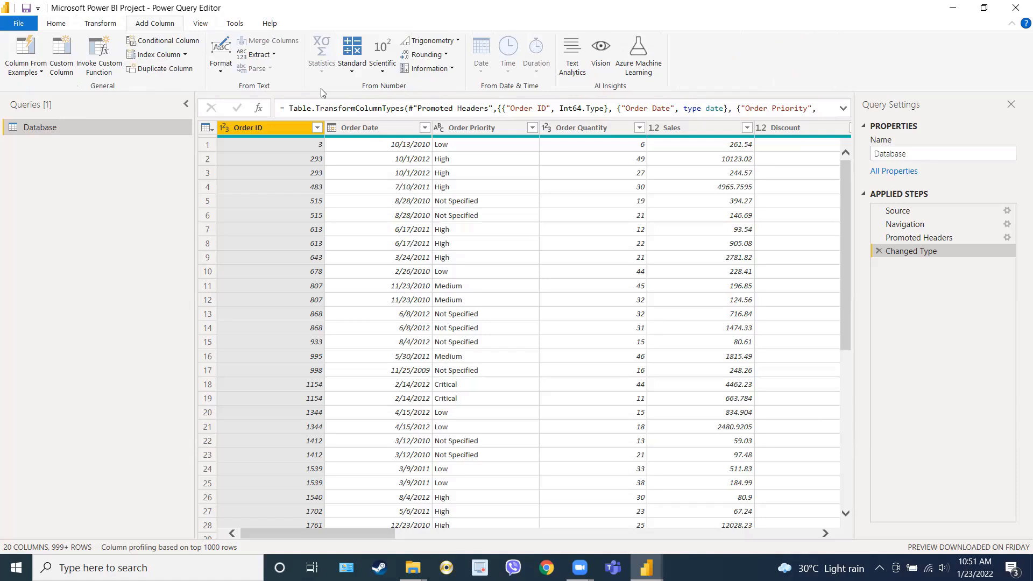
left_click(99, 24)
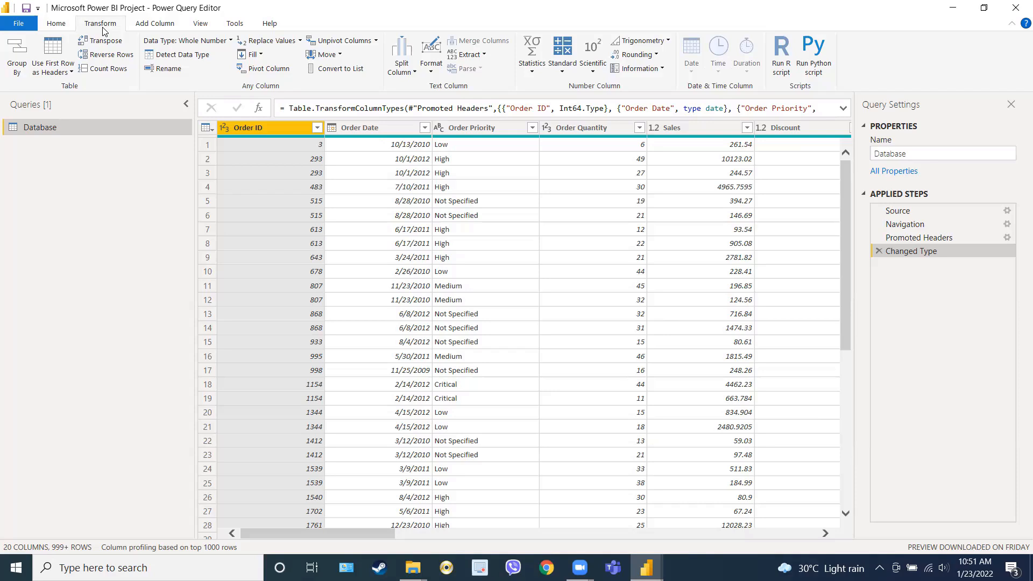
left_click(151, 27)
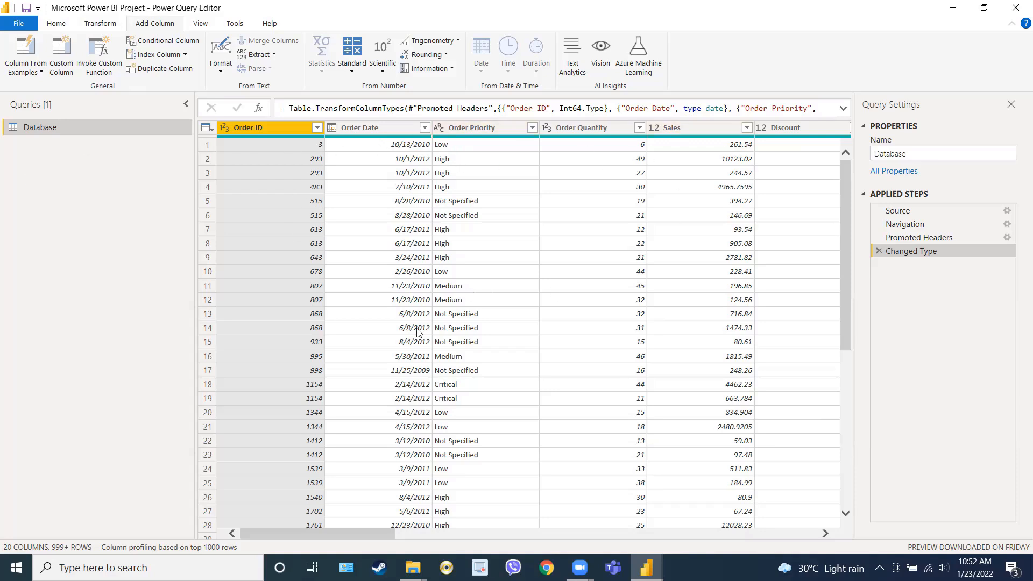
left_click_drag(291, 535, 276, 520)
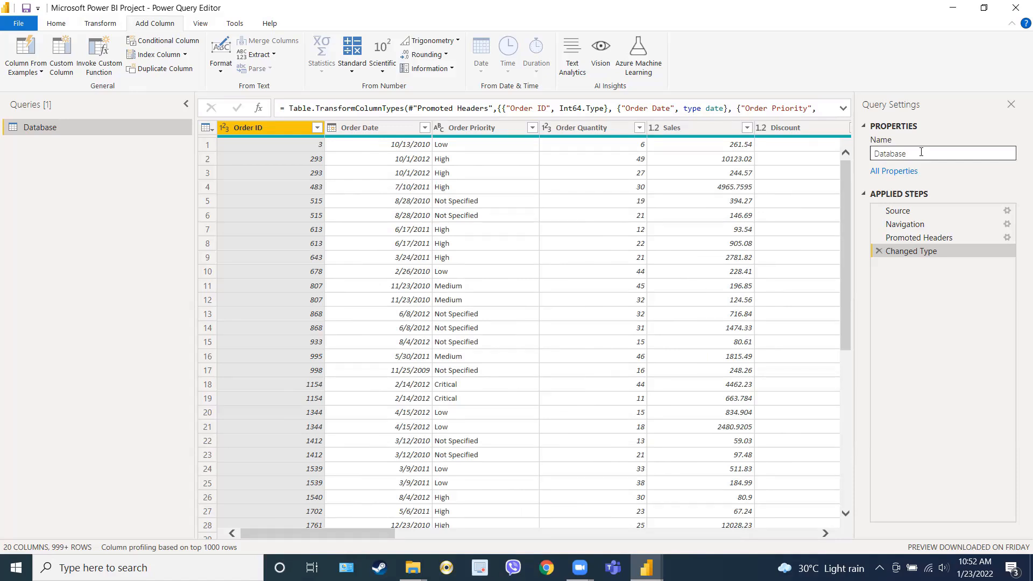
Examine the Source, Navigation, Promoted Headers and Changed Type applied steps, including the data type choices for Order ID
left_click(915, 214)
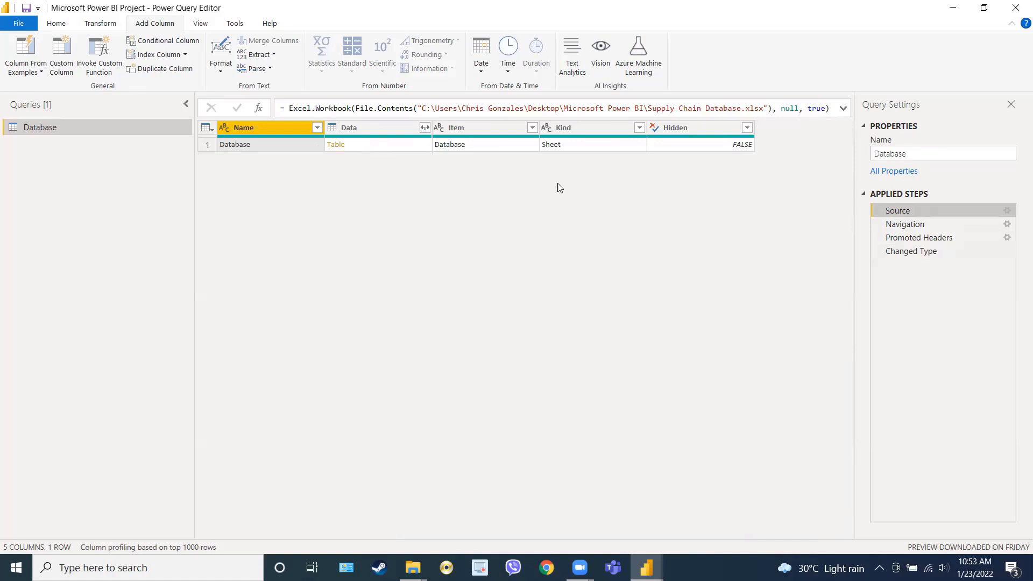
left_click(905, 225)
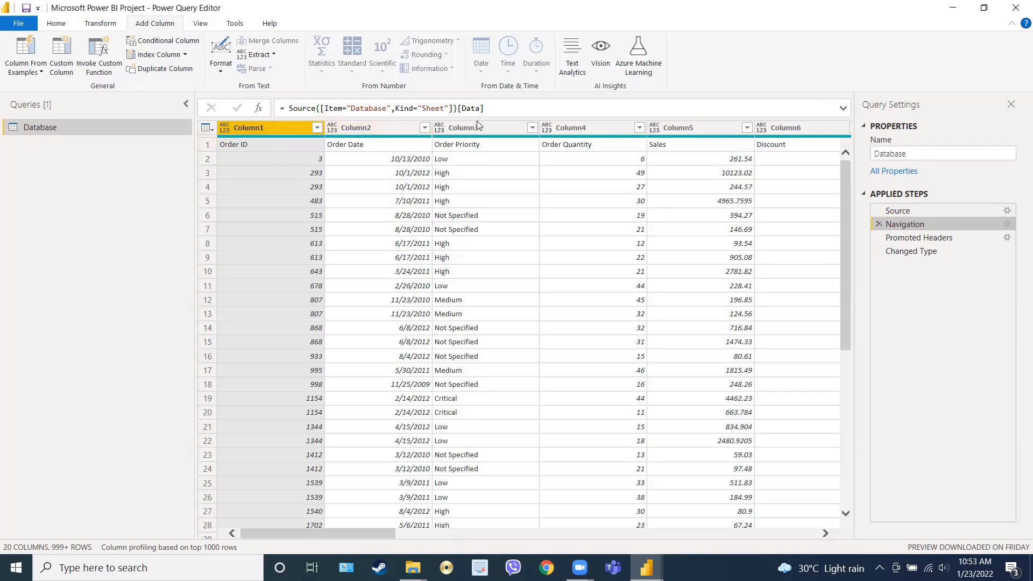
left_click_drag(384, 533, 361, 549)
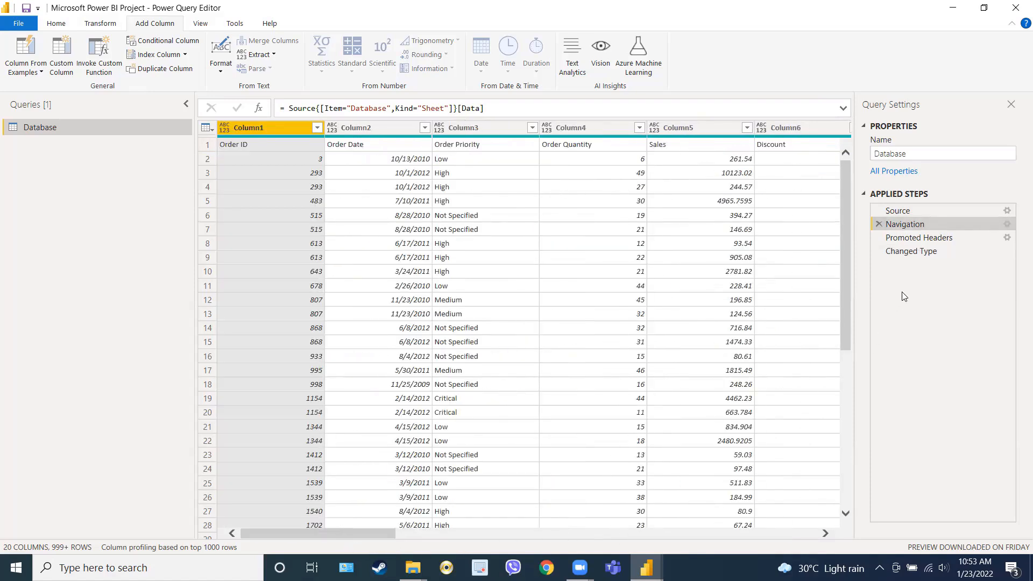
left_click(920, 238)
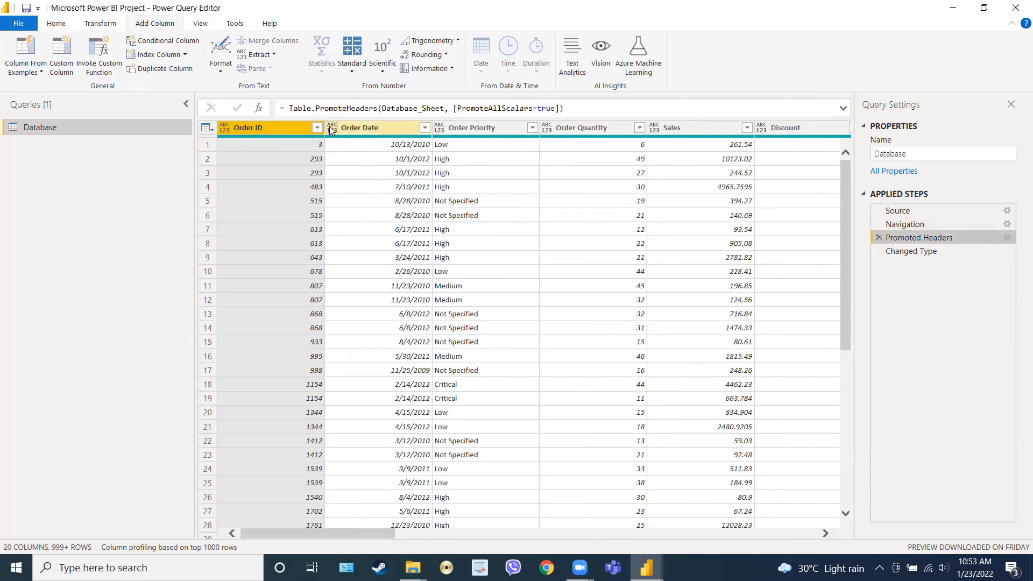
left_click(226, 131)
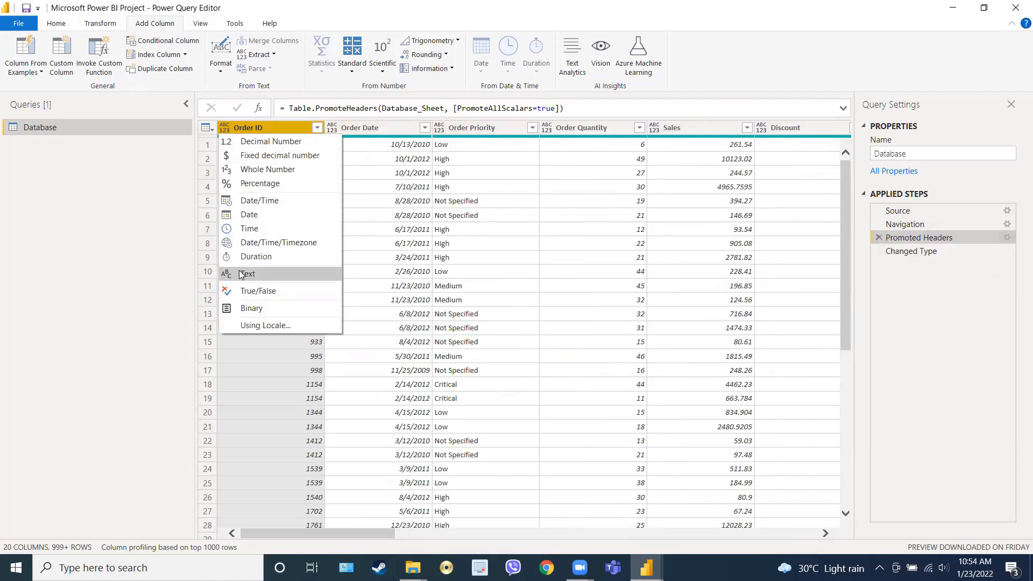
left_click(897, 251)
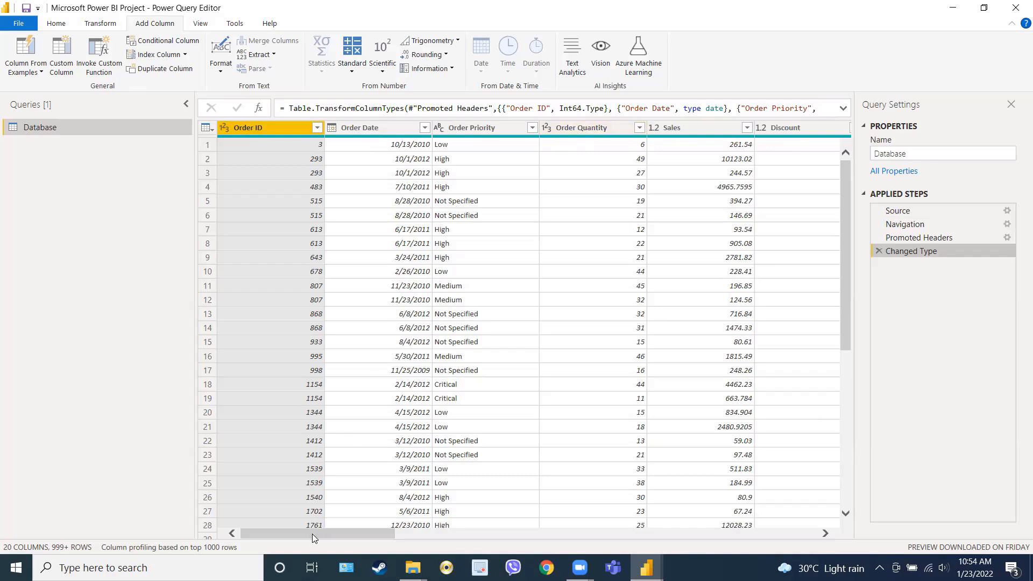
Add a Year column to the Database query, extracted from the Order Date column
left_click_drag(312, 534, 341, 534)
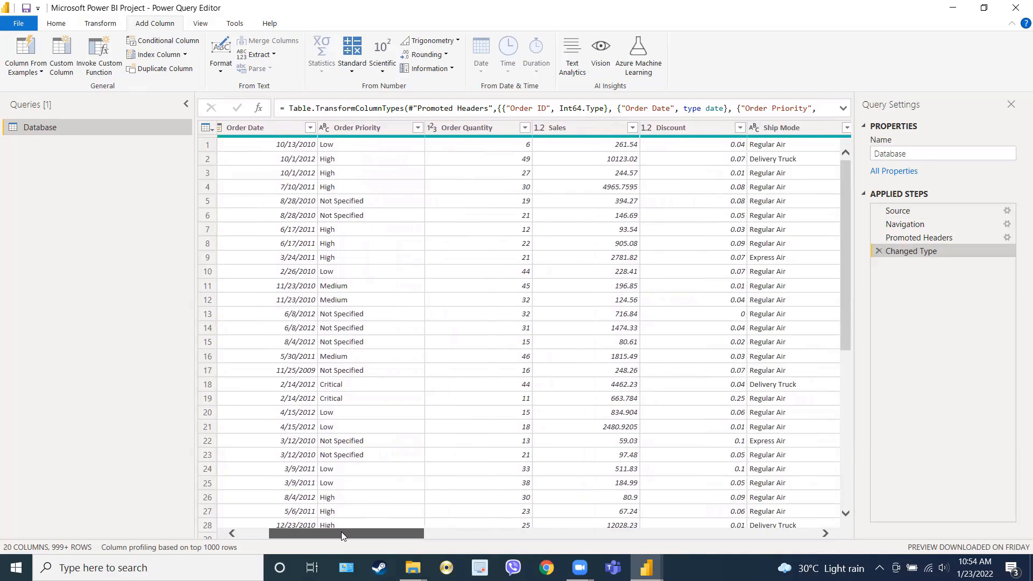
left_click_drag(341, 533, 318, 531)
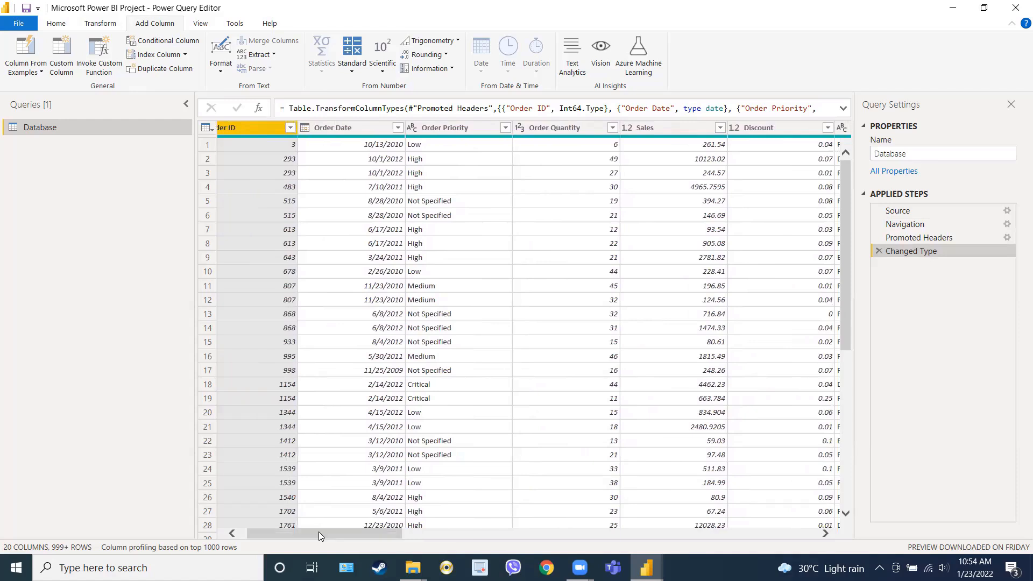
left_click(341, 128)
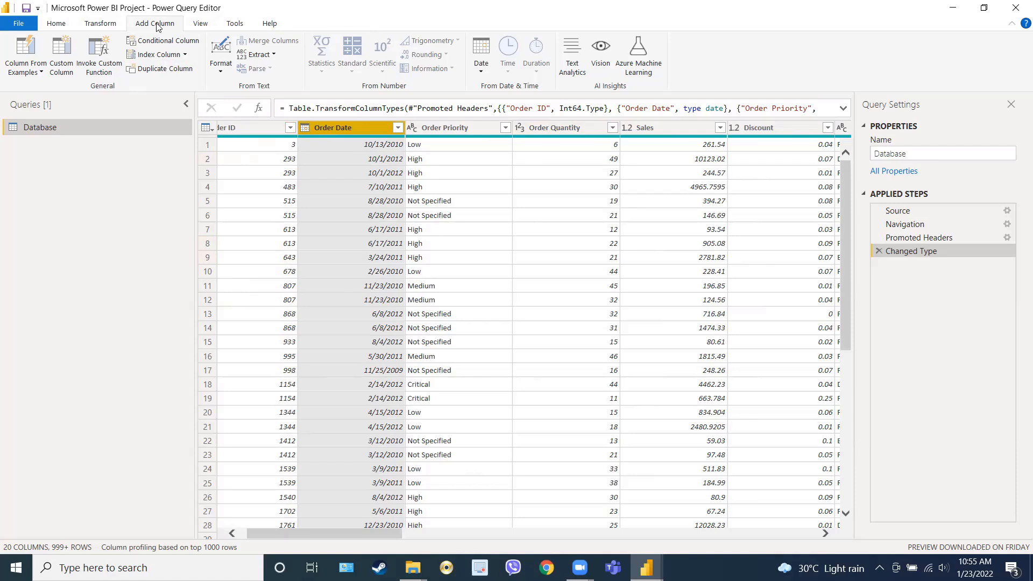
left_click(481, 75)
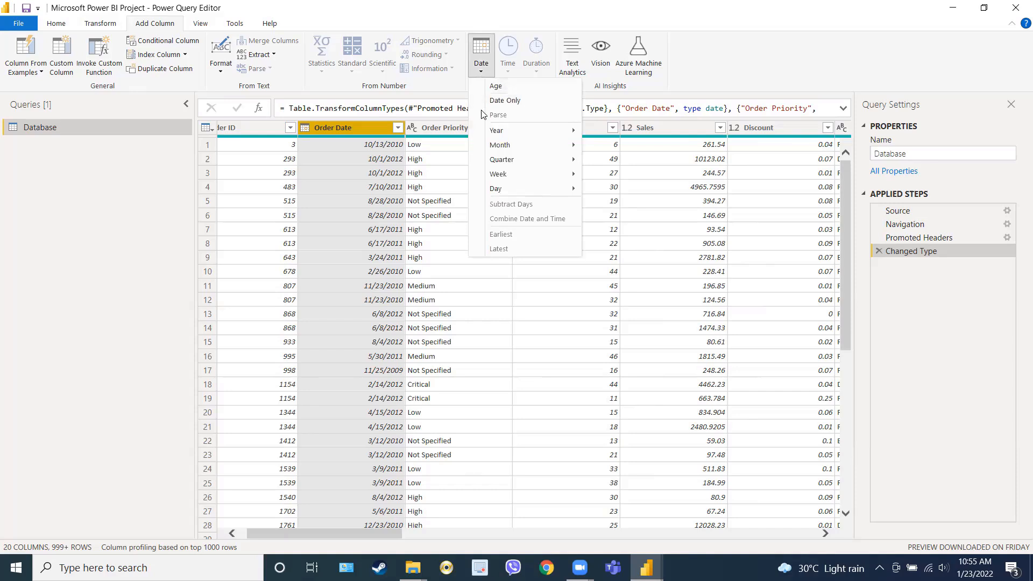
mouse_move(495, 131)
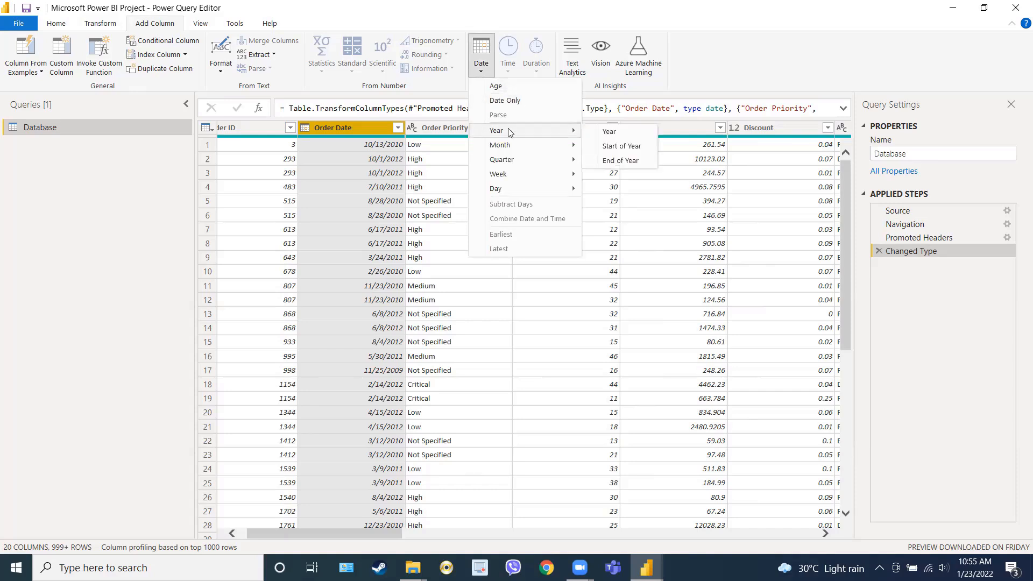
left_click(597, 134)
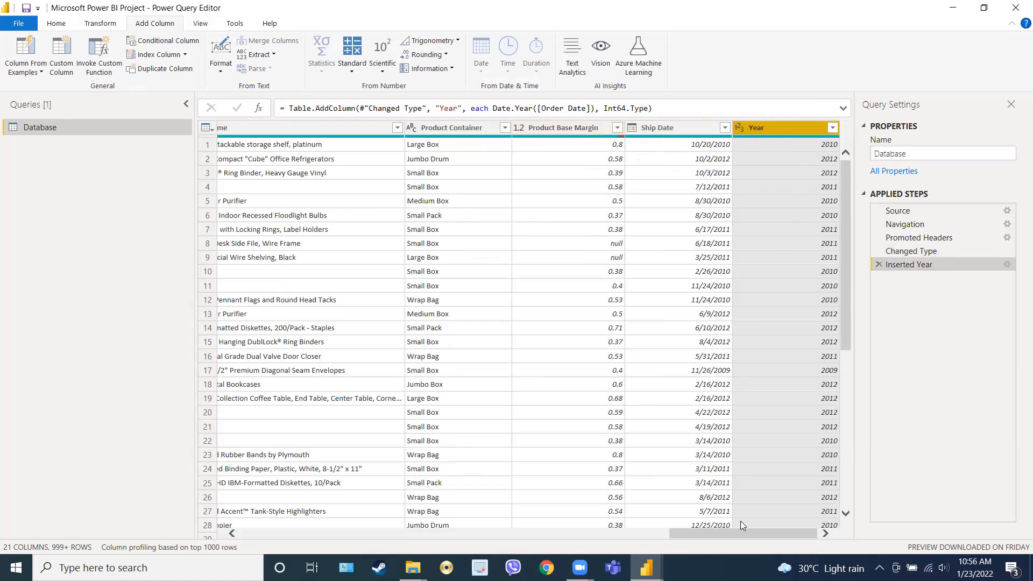
Move the Year column to the beginning of the table, and reposition it directly after Order Date
mouse_move(729, 536)
left_mouse_down()
mouse_move(305, 539)
mouse_move(730, 537)
left_mouse_up()
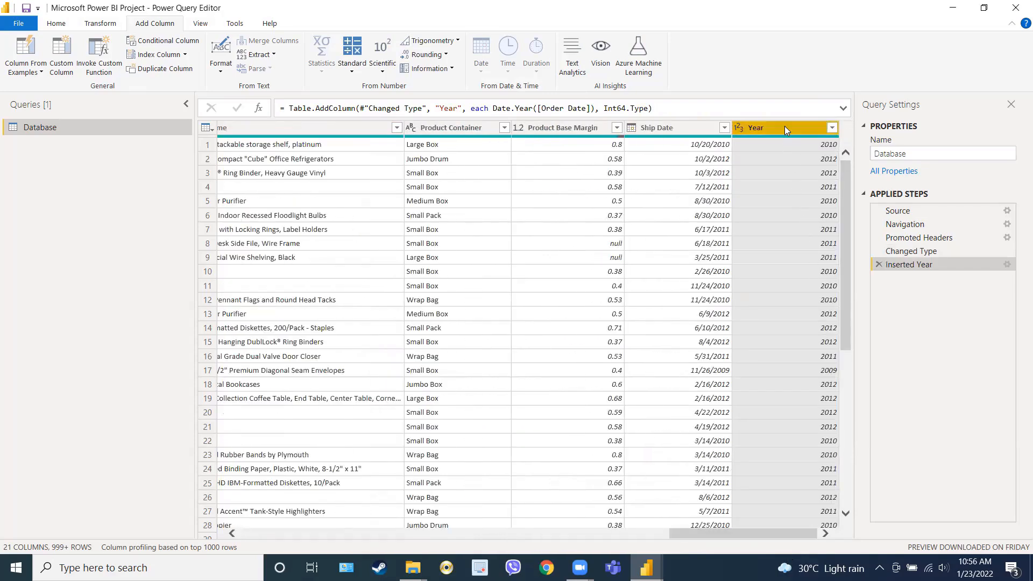
right_click(785, 129)
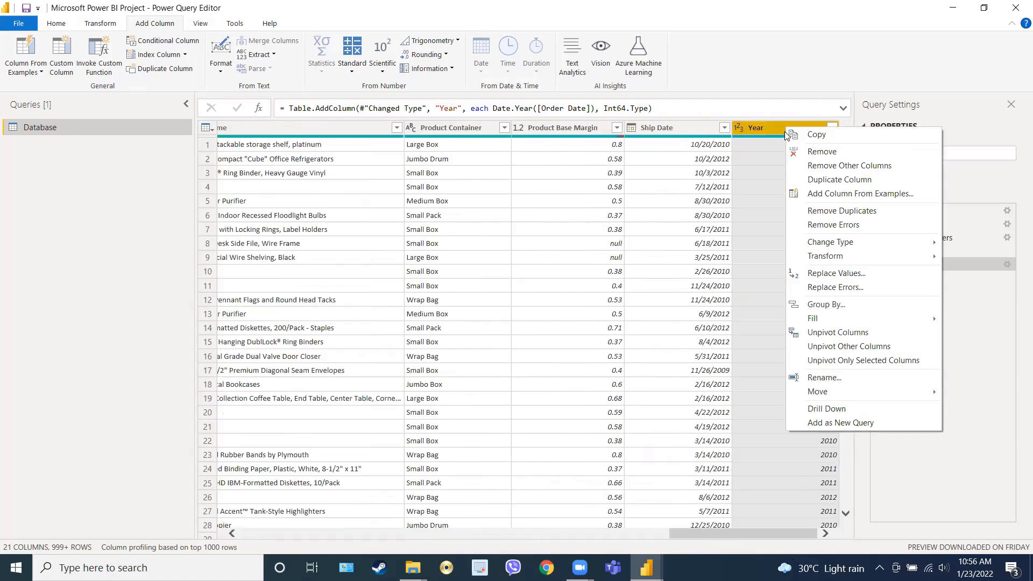
mouse_move(806, 394)
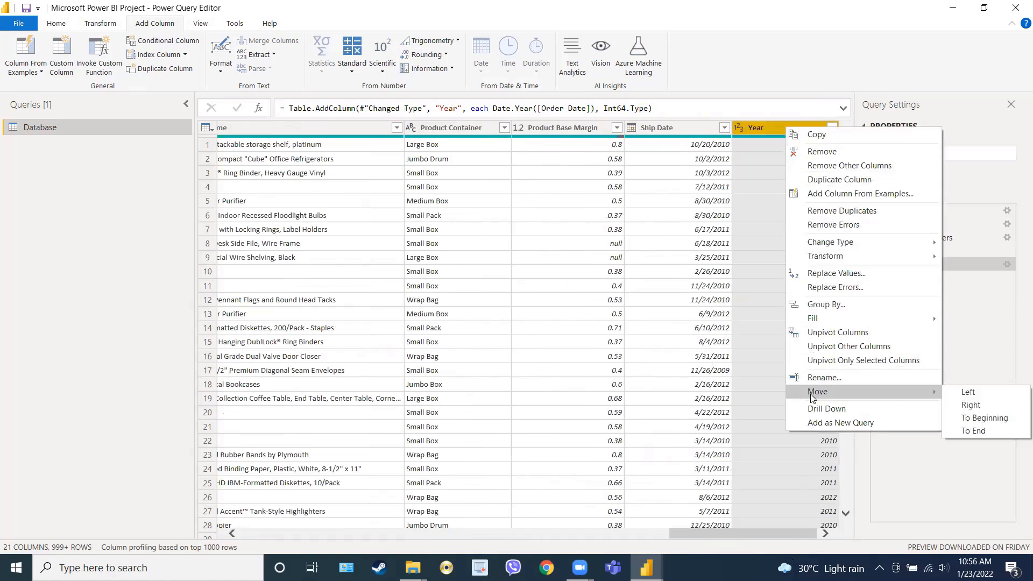
left_click(967, 419)
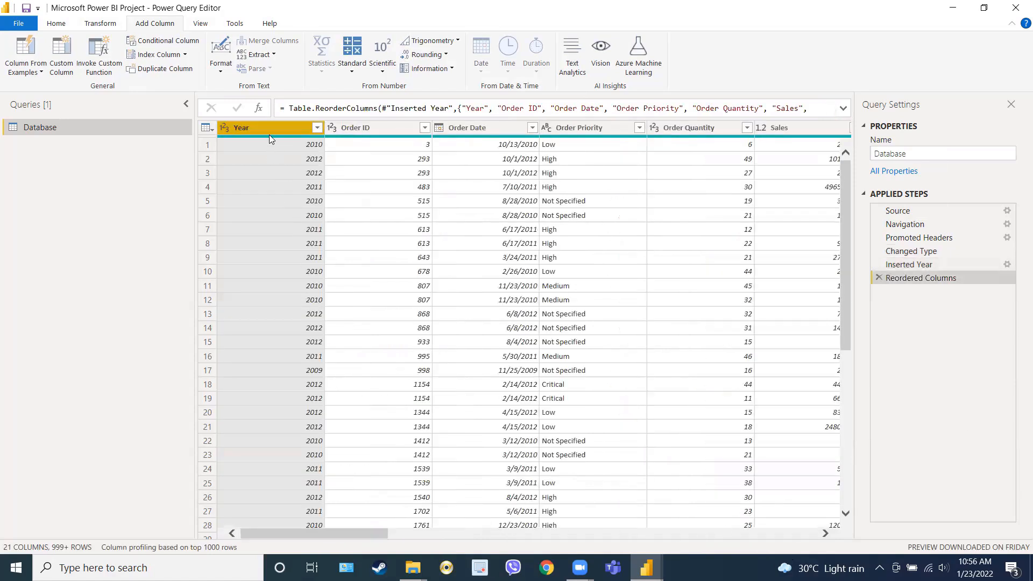
left_click_drag(268, 126, 581, 134)
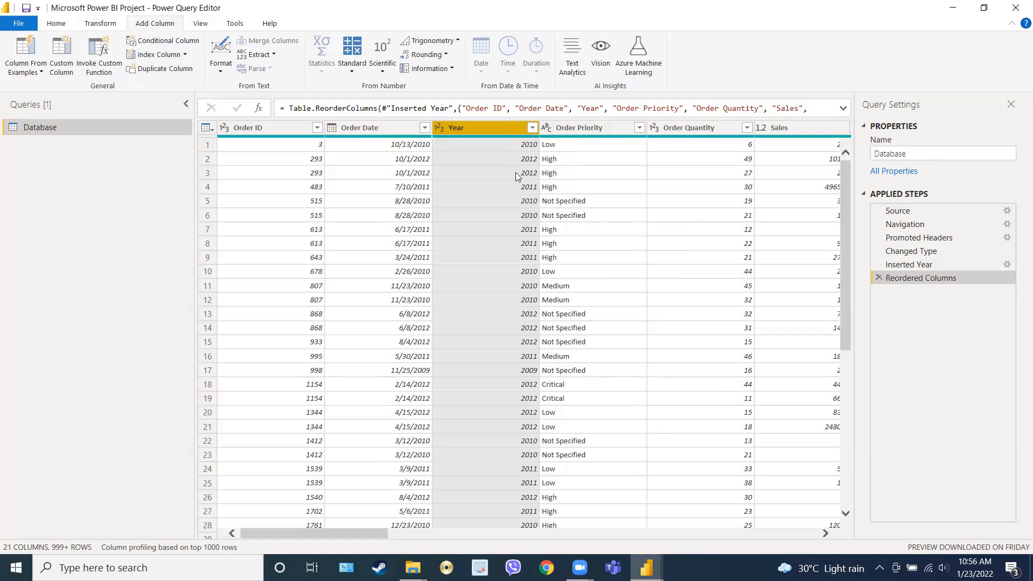
Add a column with the name of the month, extracted from the Order Date column
left_click(380, 128)
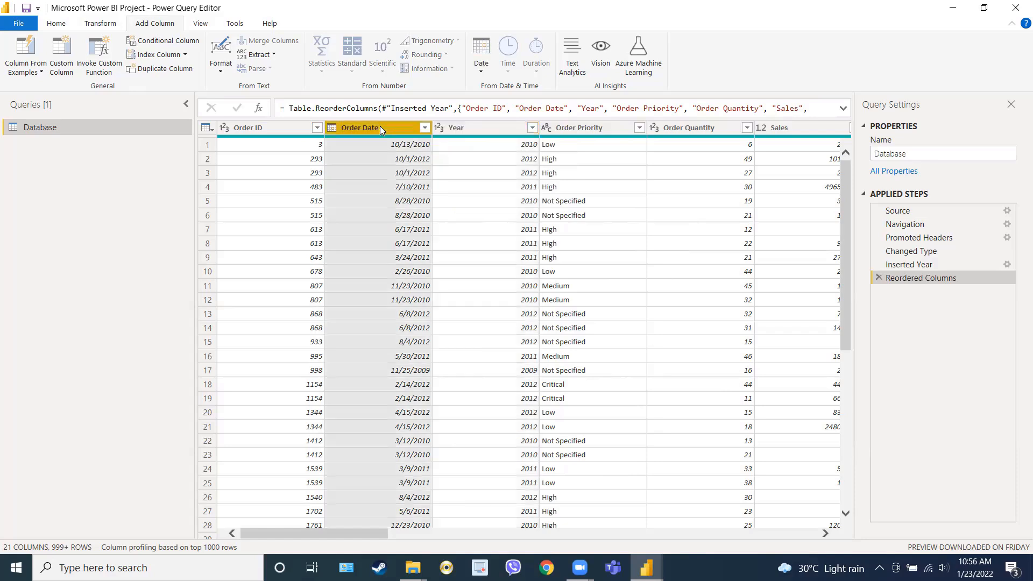
left_click(476, 77)
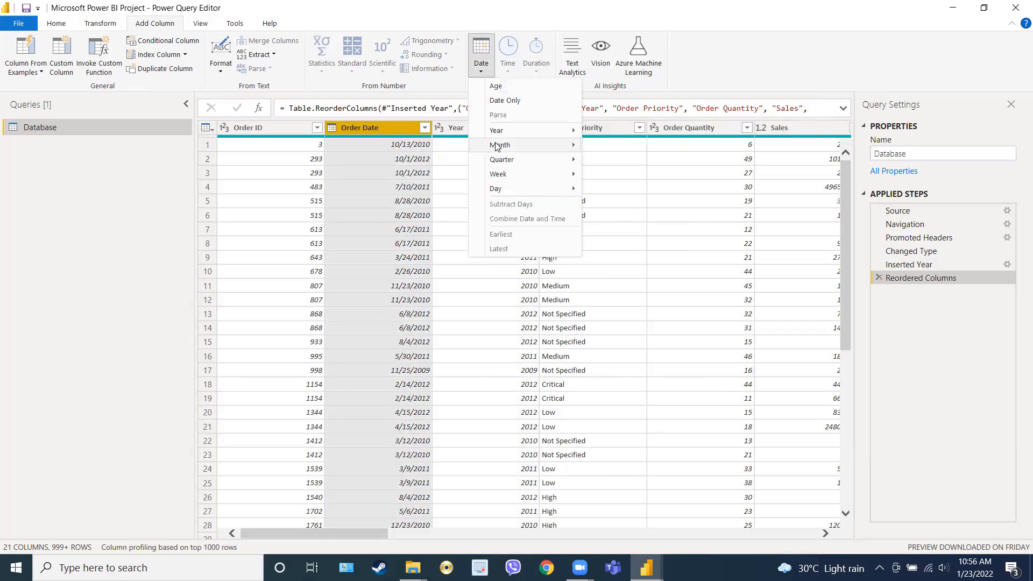
mouse_move(498, 146)
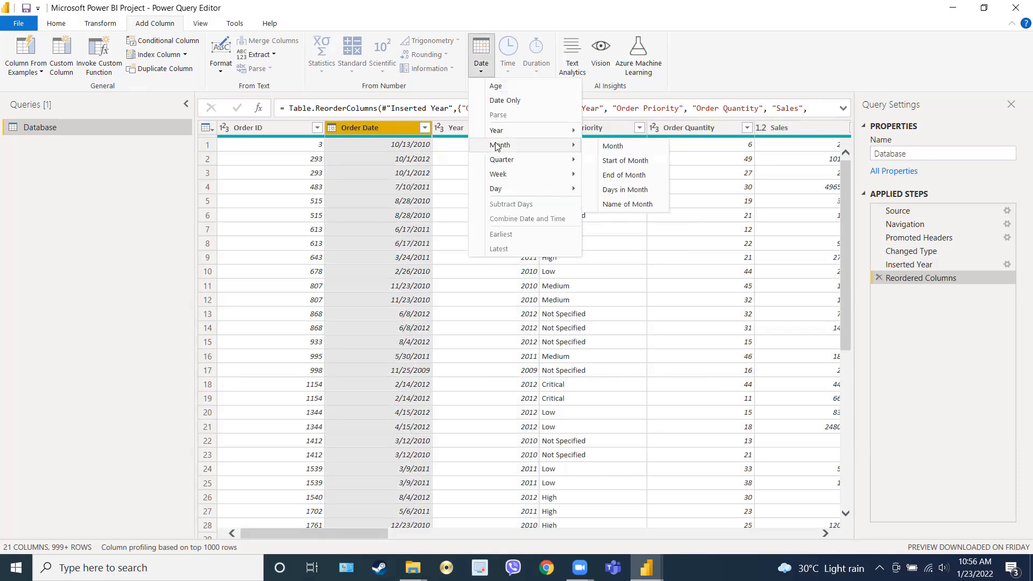
left_click(616, 206)
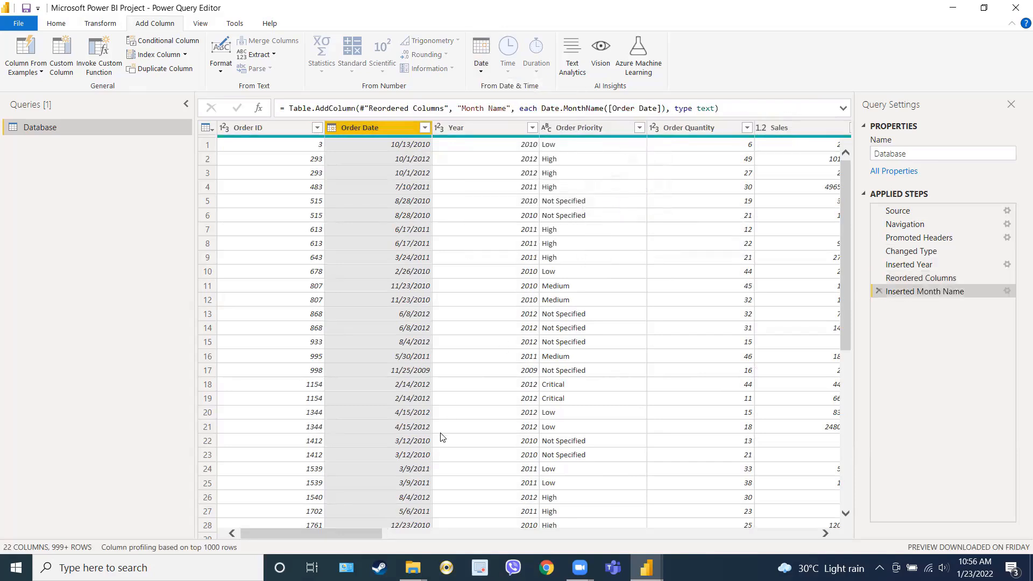
Move the Month Name column from the end of the table to between Year and Order Priority
left_click_drag(359, 531, 805, 541)
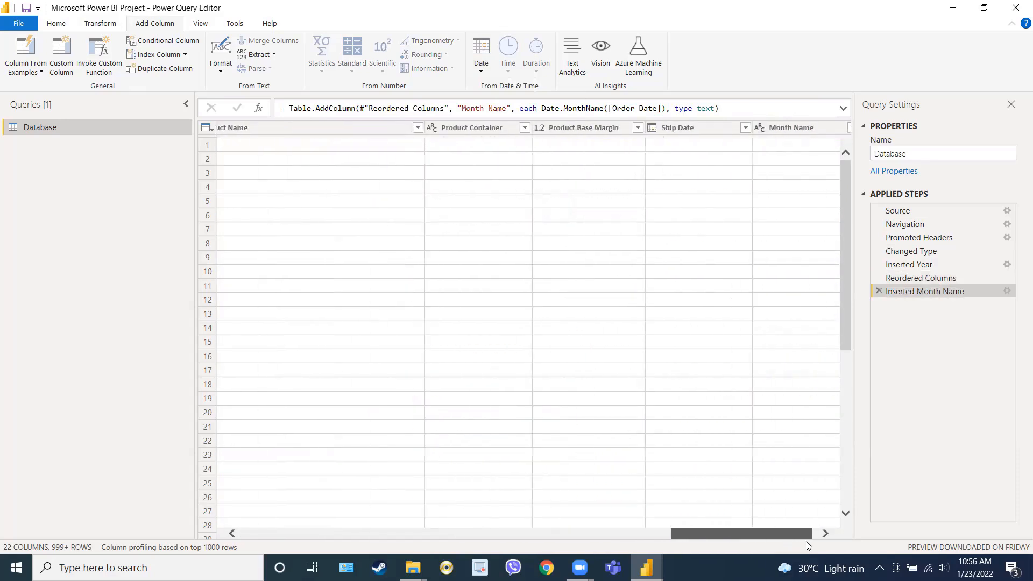
left_click(776, 129)
right_click(775, 129)
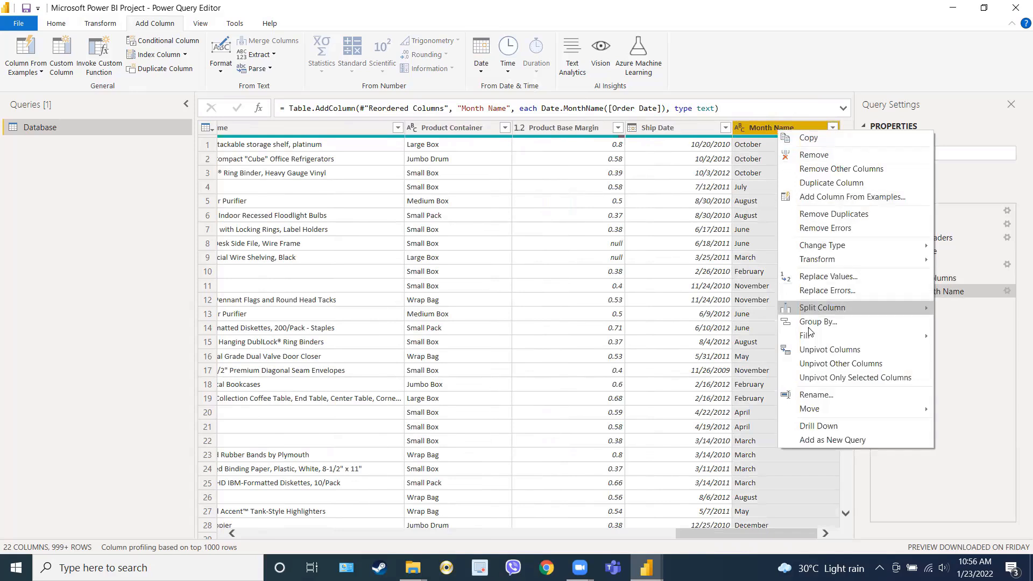
mouse_move(812, 409)
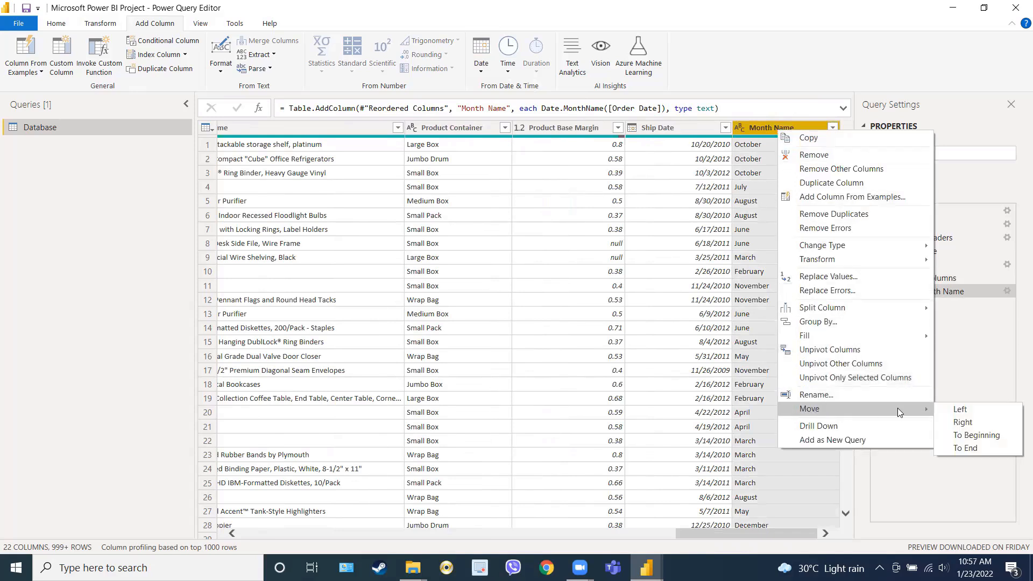
left_click(959, 409)
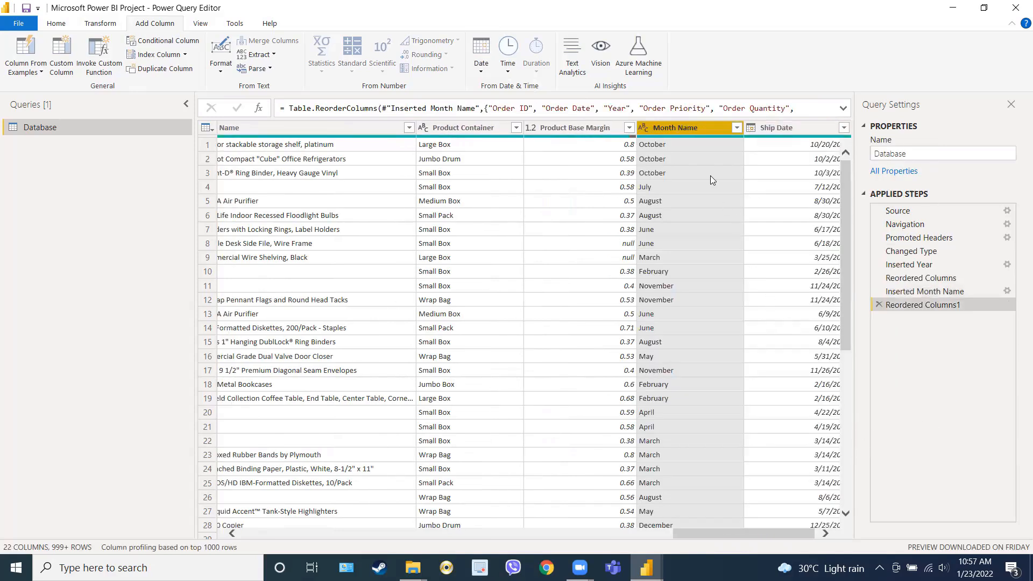
right_click(688, 129)
mouse_move(754, 408)
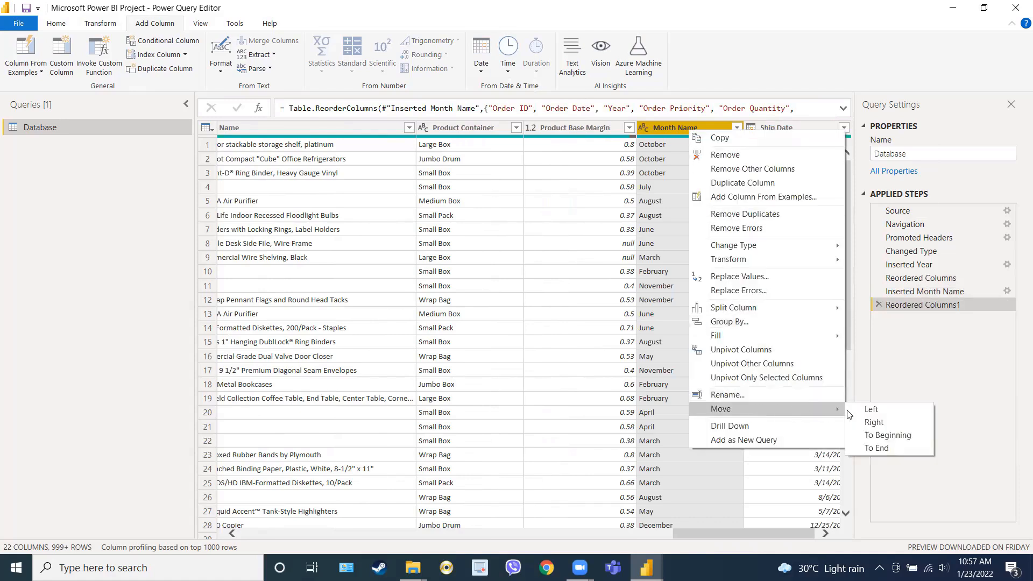
left_click(874, 435)
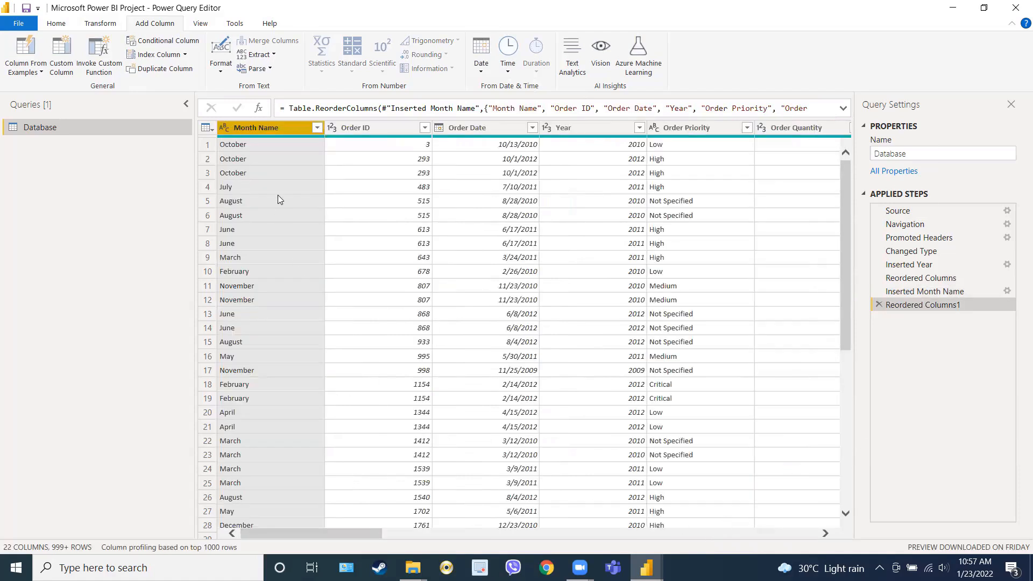
left_click_drag(254, 129, 662, 144)
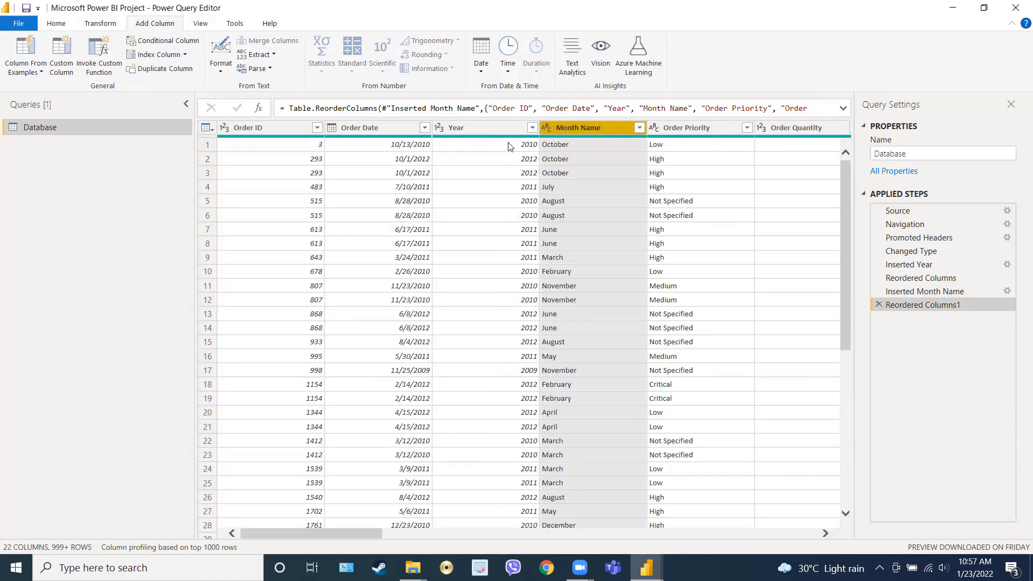
left_click(376, 127)
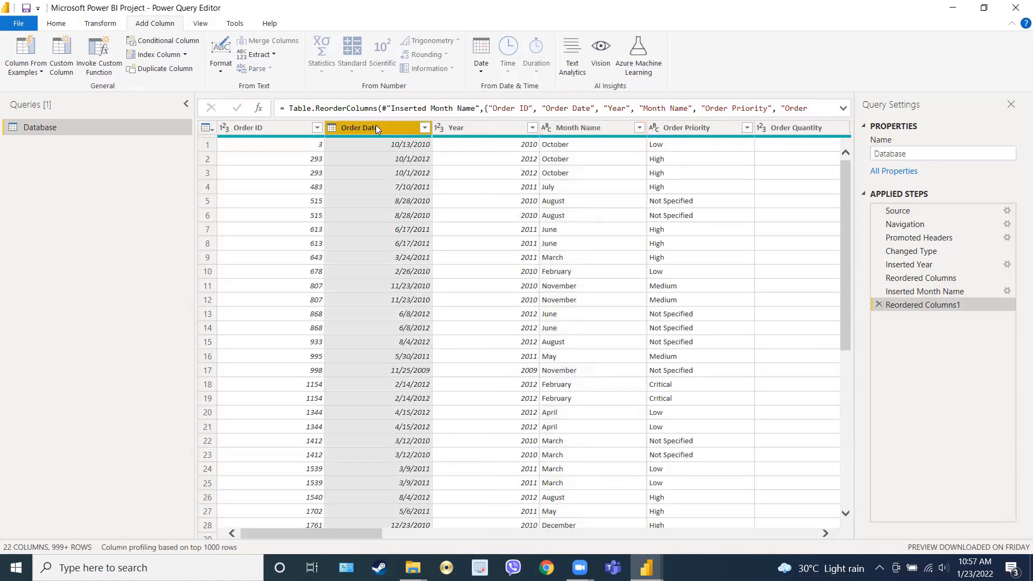
left_click(471, 150)
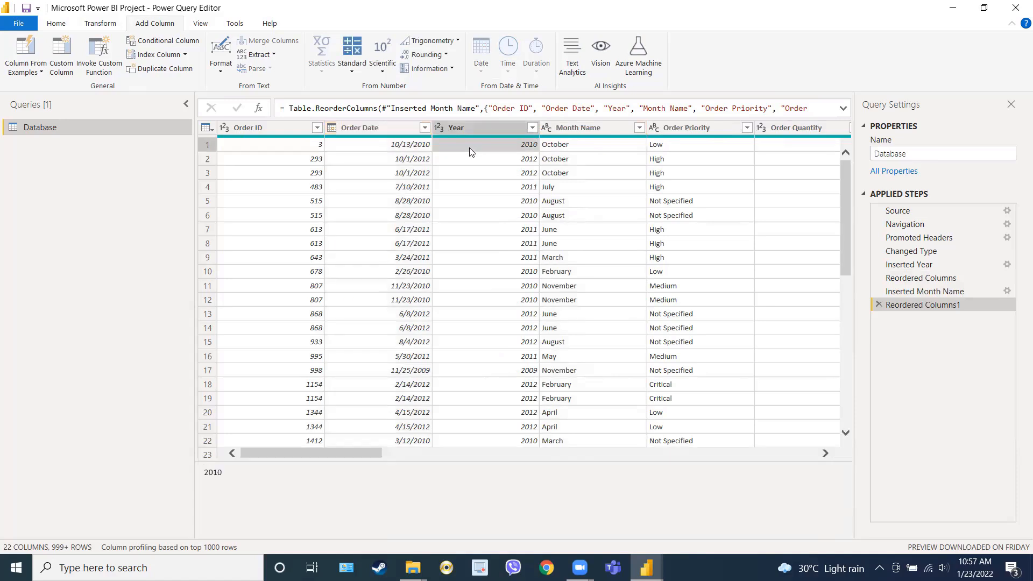
left_click(559, 147)
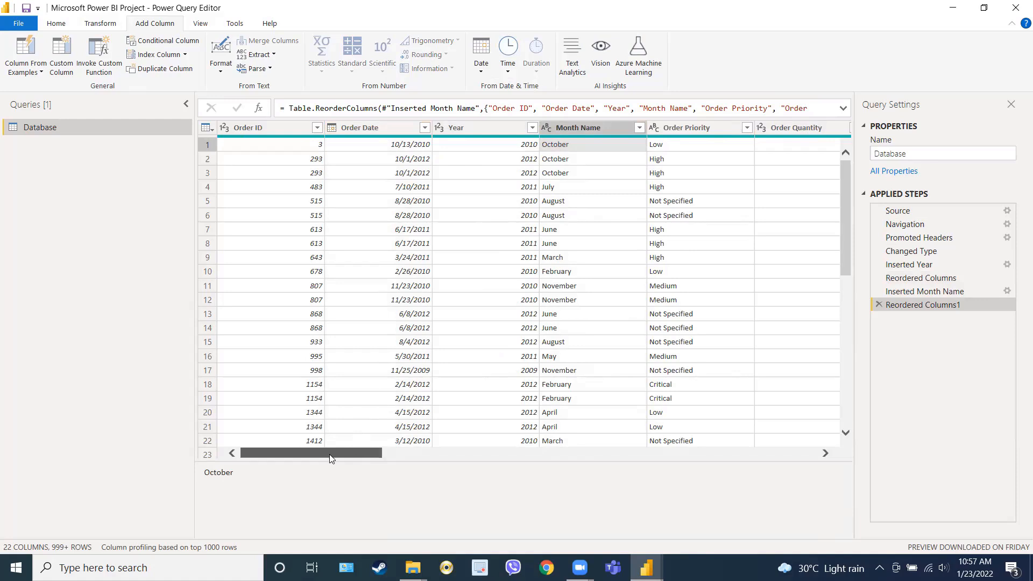
Split the Customer Name column by the Space delimiter at each occurrence of the delimiter
left_click_drag(330, 458, 748, 447)
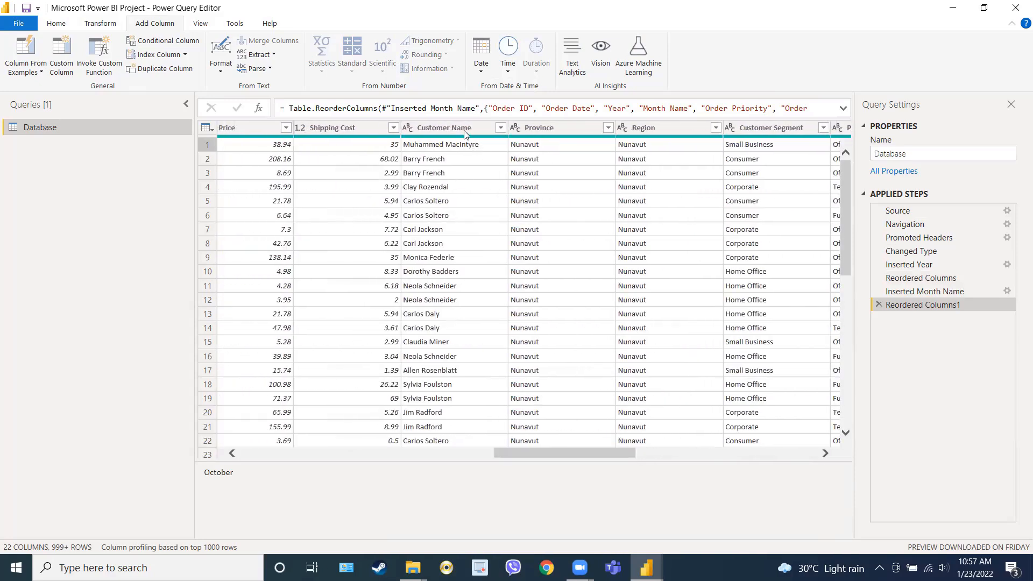
left_click(455, 128)
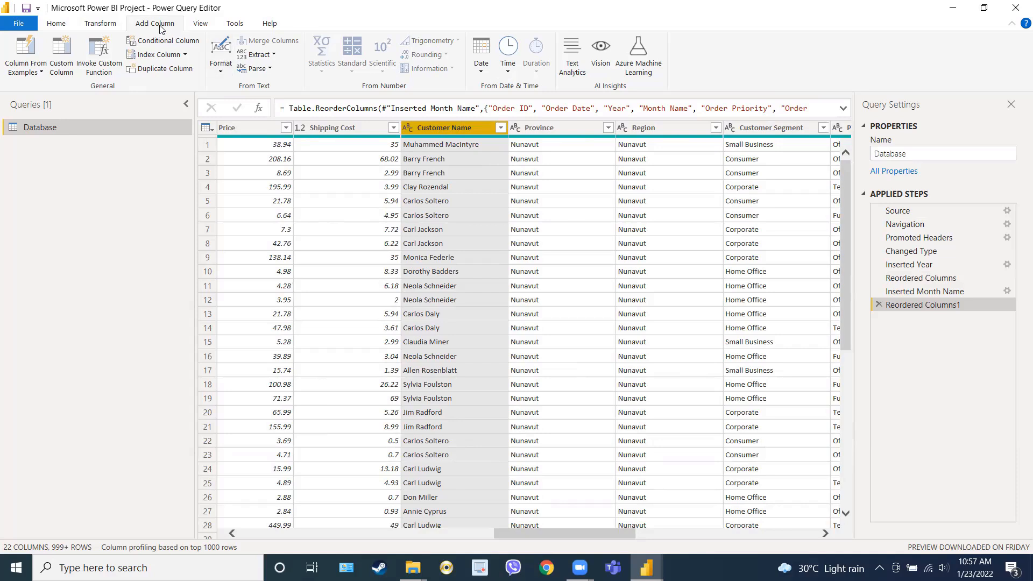
left_click(108, 27)
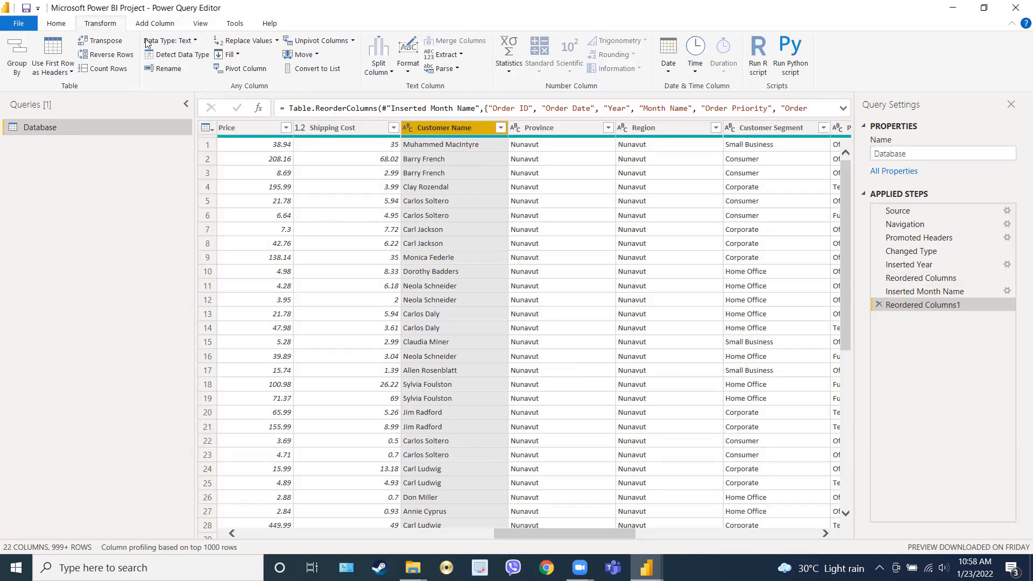
left_click(378, 75)
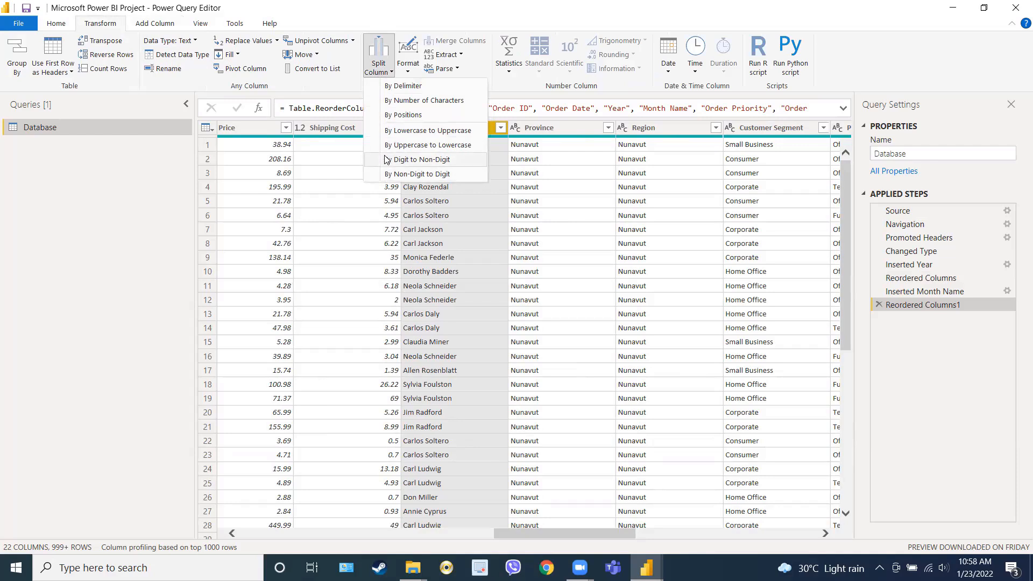
left_click(391, 87)
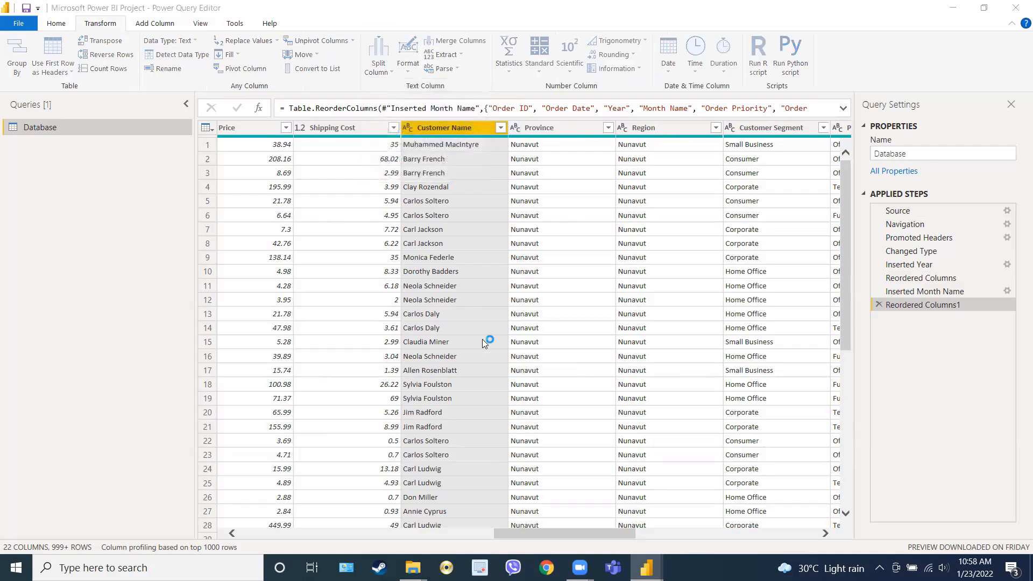
mouse_move(579, 567)
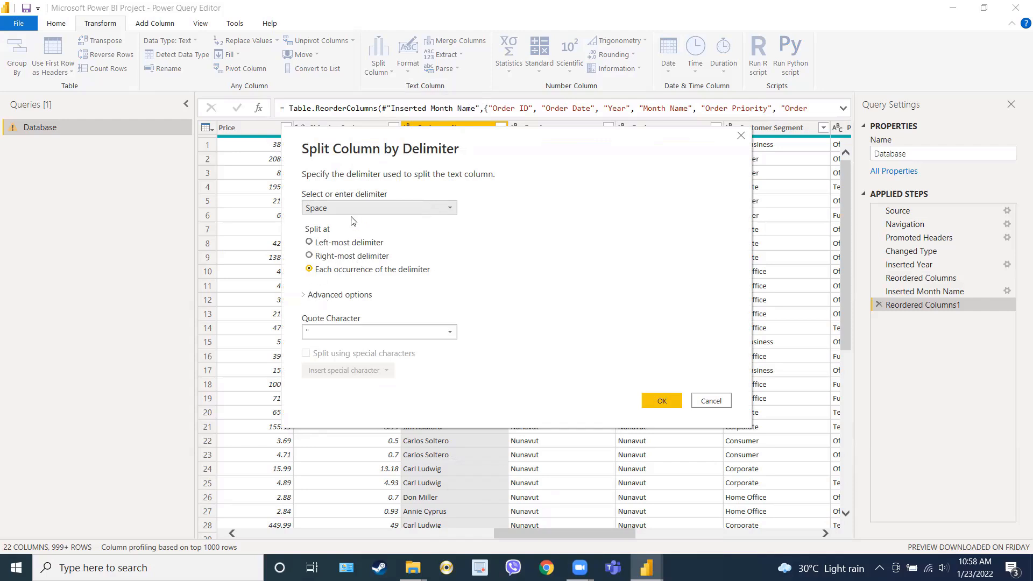
left_click(661, 402)
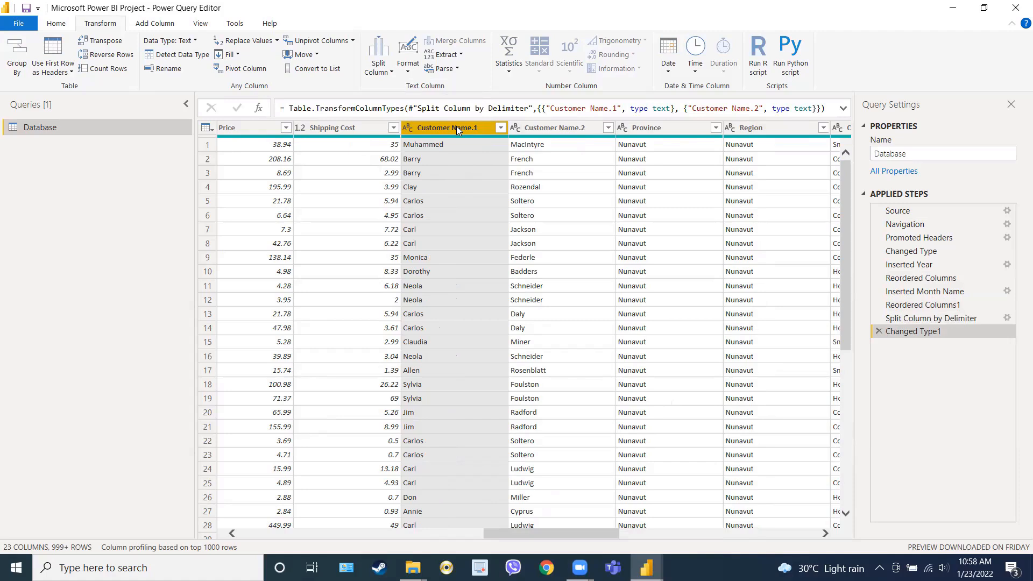
Rename the two columns split from Customer Name as Firstname and Lastname
double_click(456, 127)
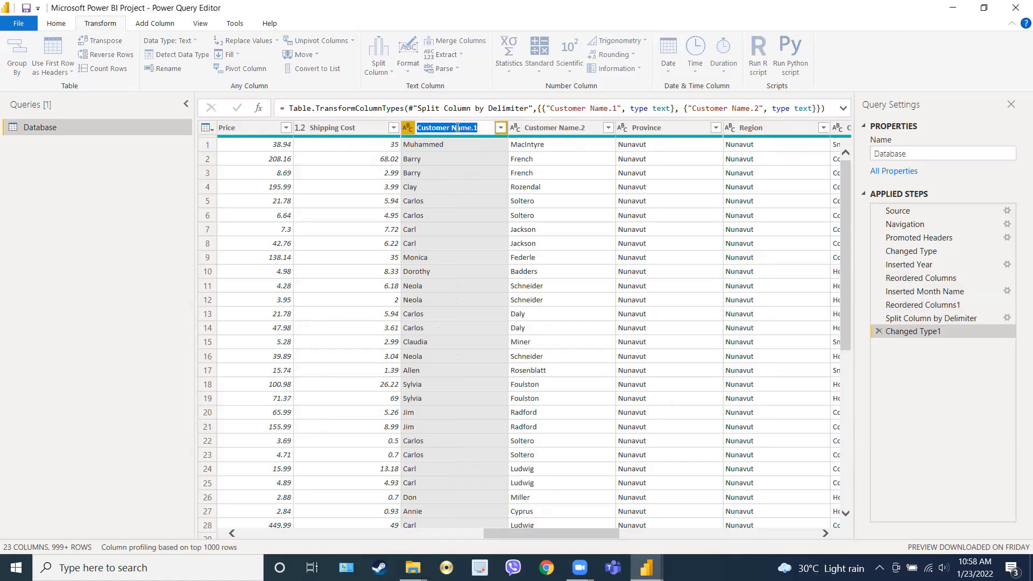
type("Firstname")
left_click(542, 128)
double_click(542, 127)
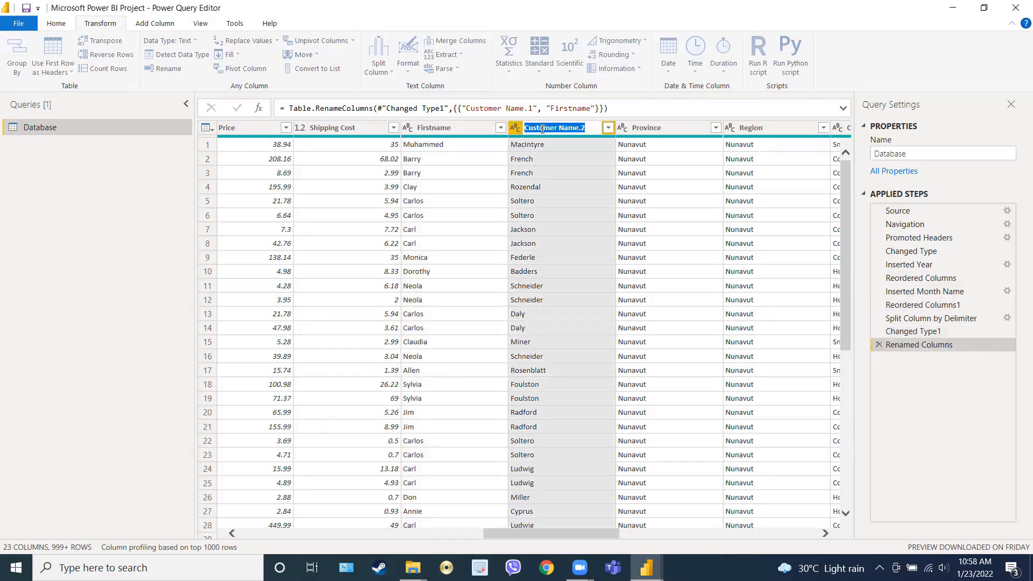
type("Lastname")
key("Return")
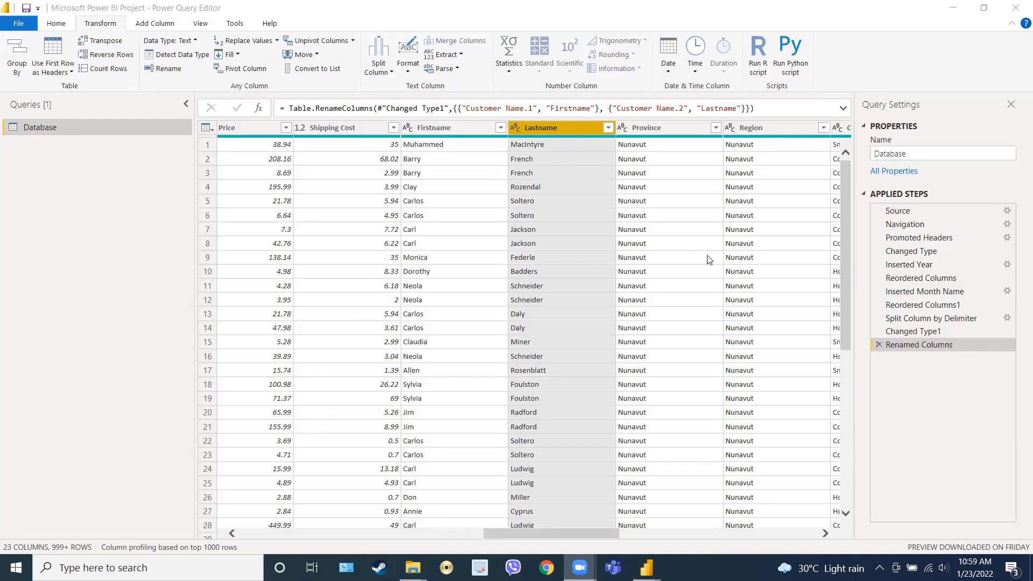
Apply the pending query changes, close the Power Query Editor and save the report
left_click(899, 251)
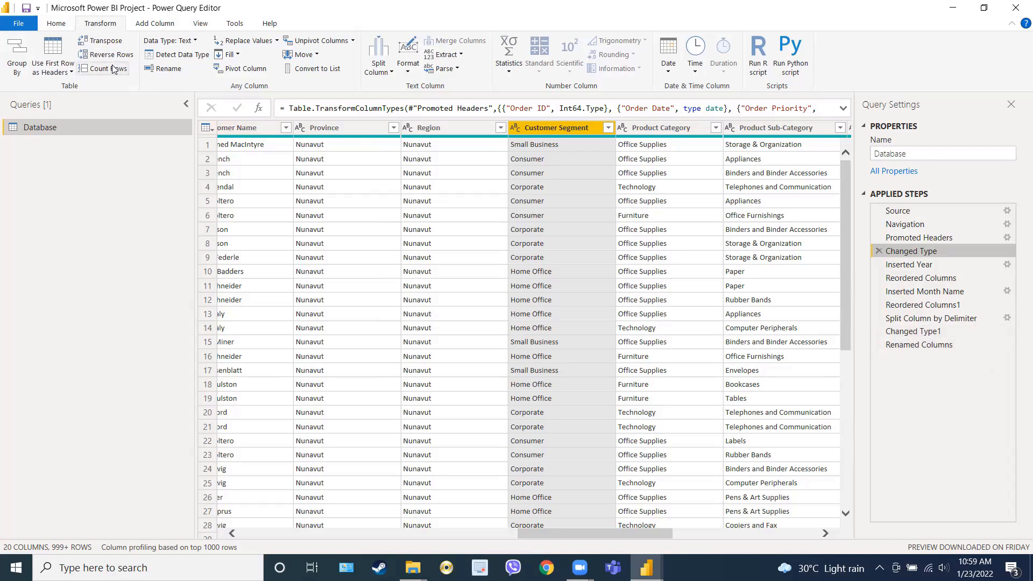
left_click(56, 23)
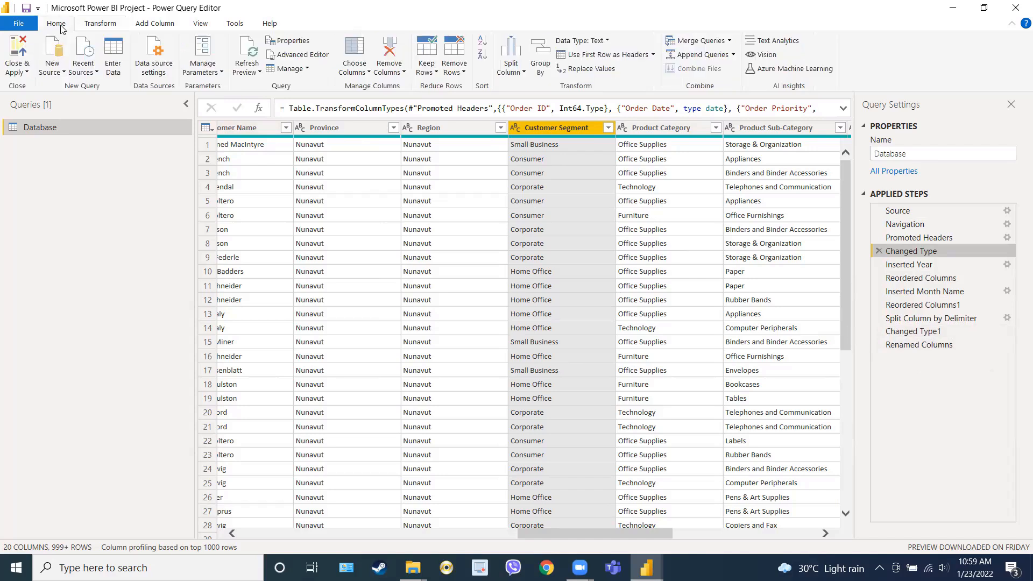
left_click(26, 73)
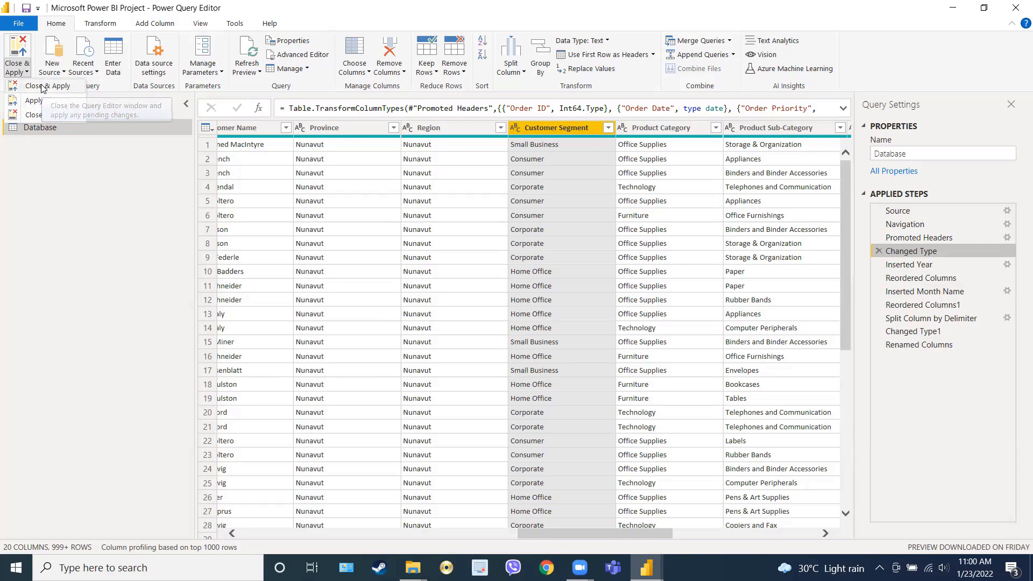
left_click(34, 114)
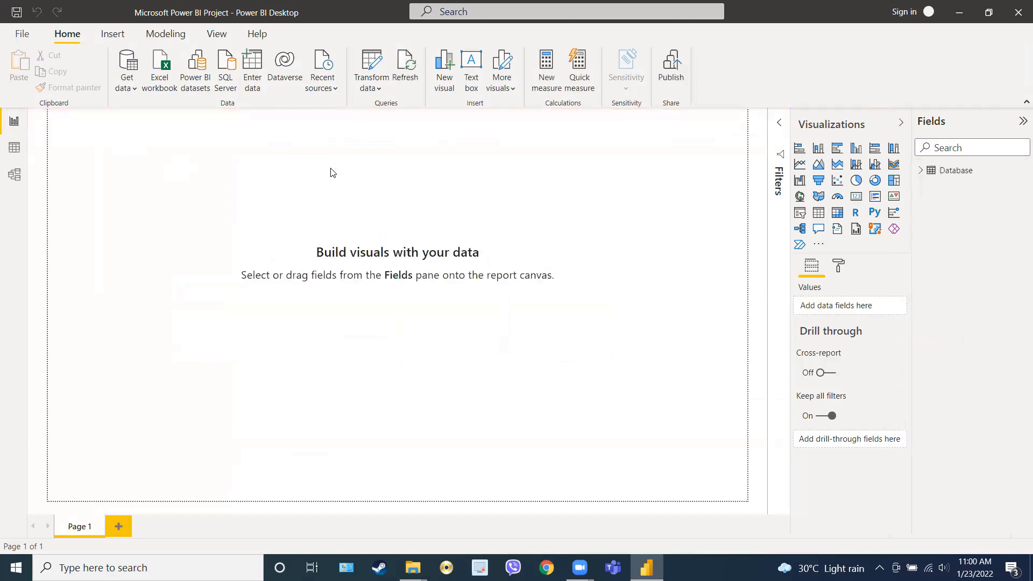
left_click(22, 34)
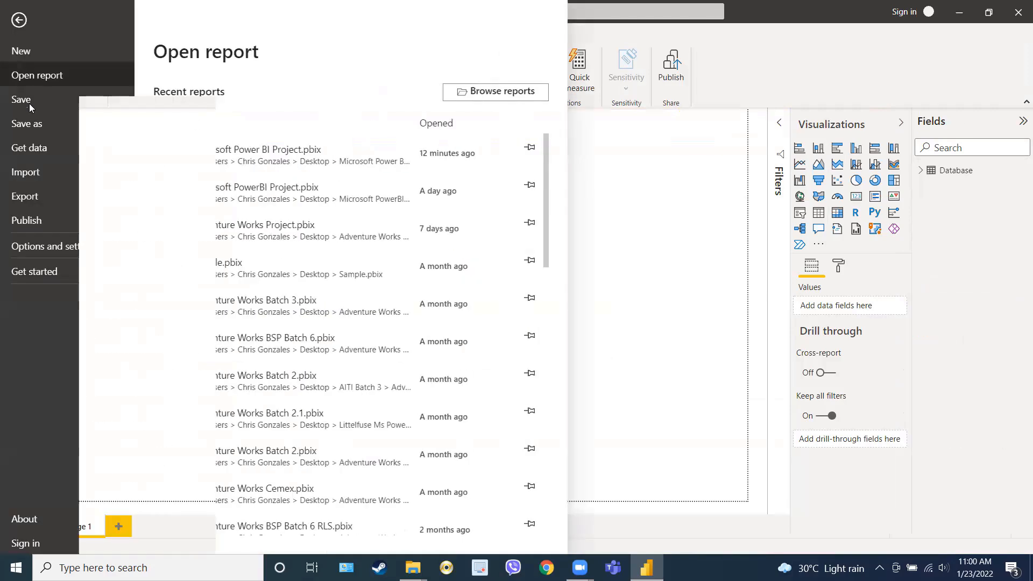
left_click(27, 101)
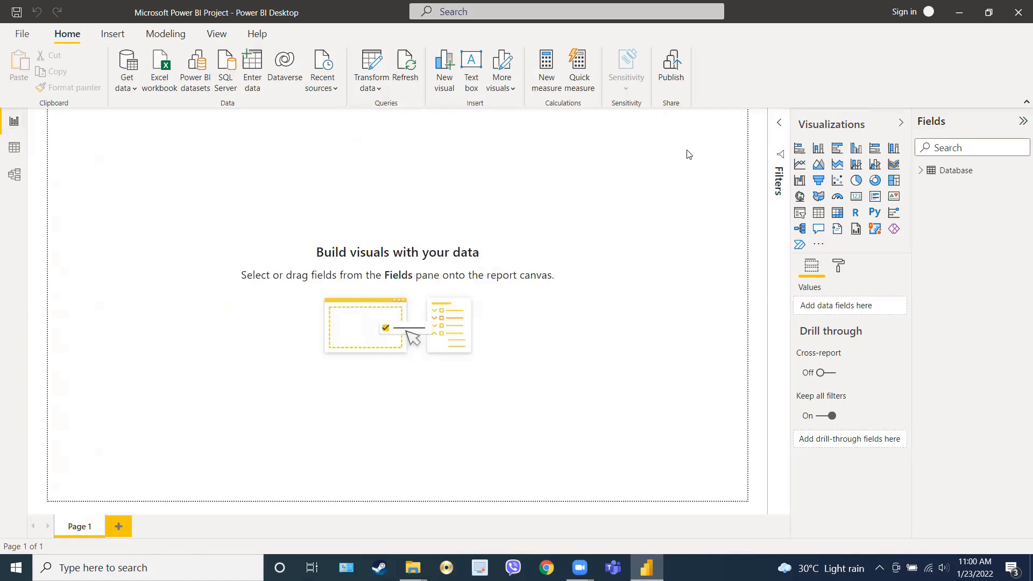
Examine the Database table's field list, its data rows and its card in the model diagram
left_click(920, 170)
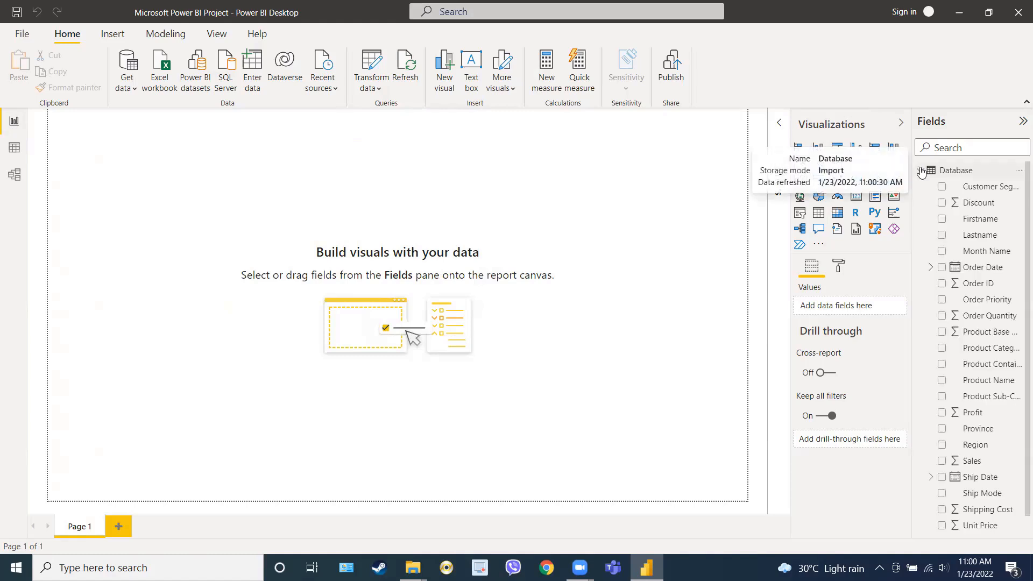
scroll(968, 269, "down", 1)
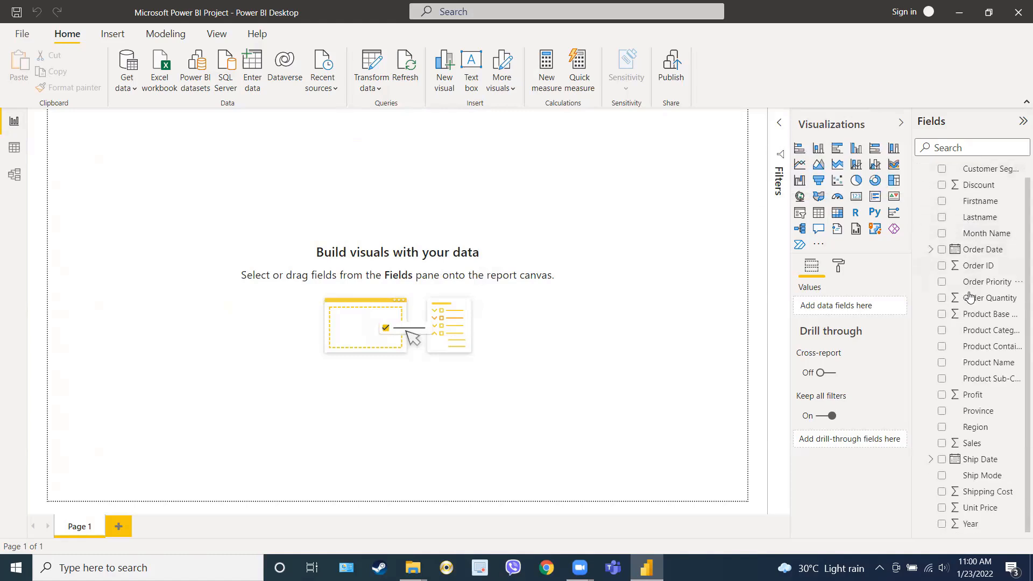
scroll(968, 309, "up", 1)
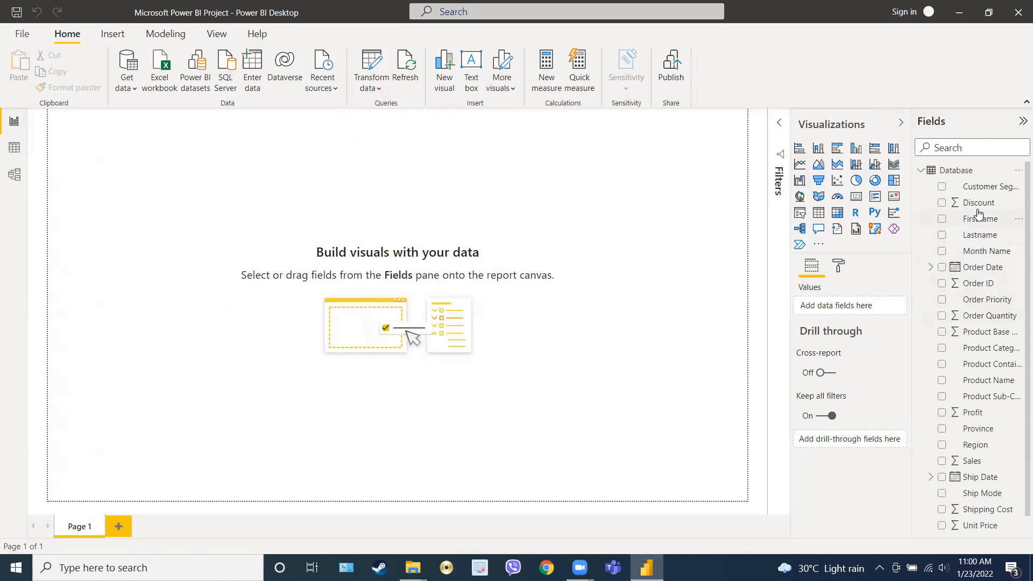
left_click(20, 150)
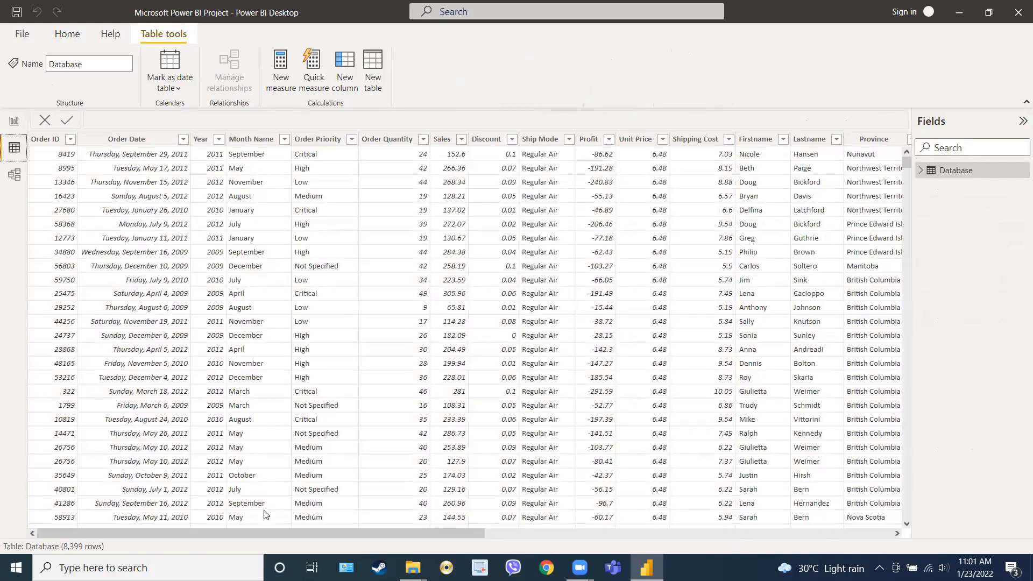
scroll(254, 532, "right", 5)
left_click(15, 176)
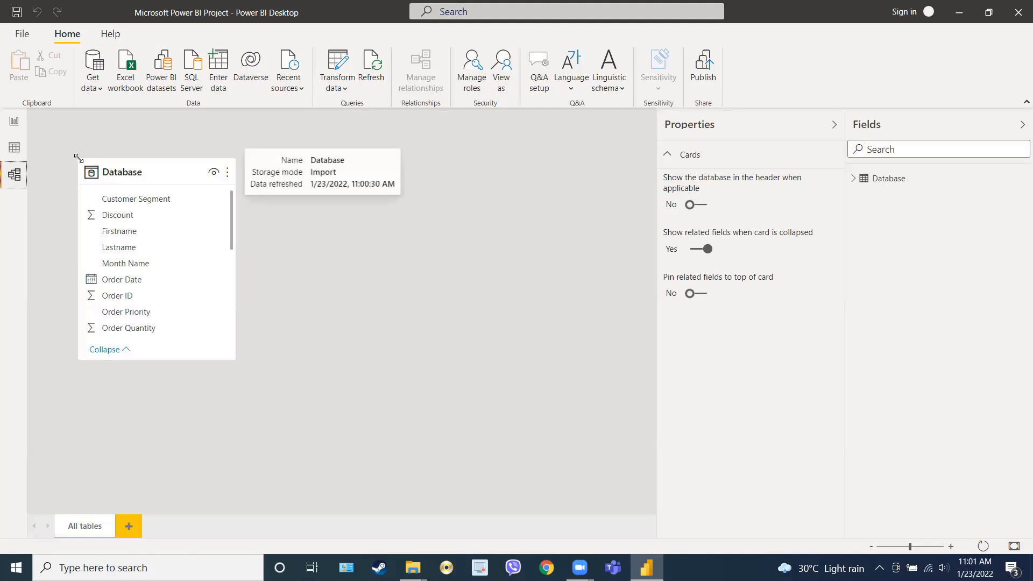
left_click(9, 153)
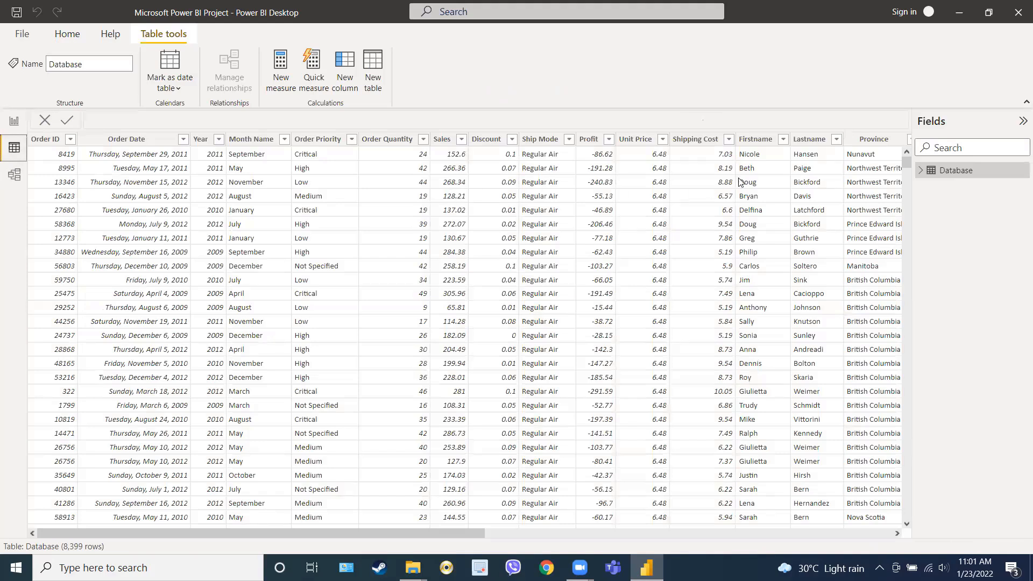
left_click(920, 172)
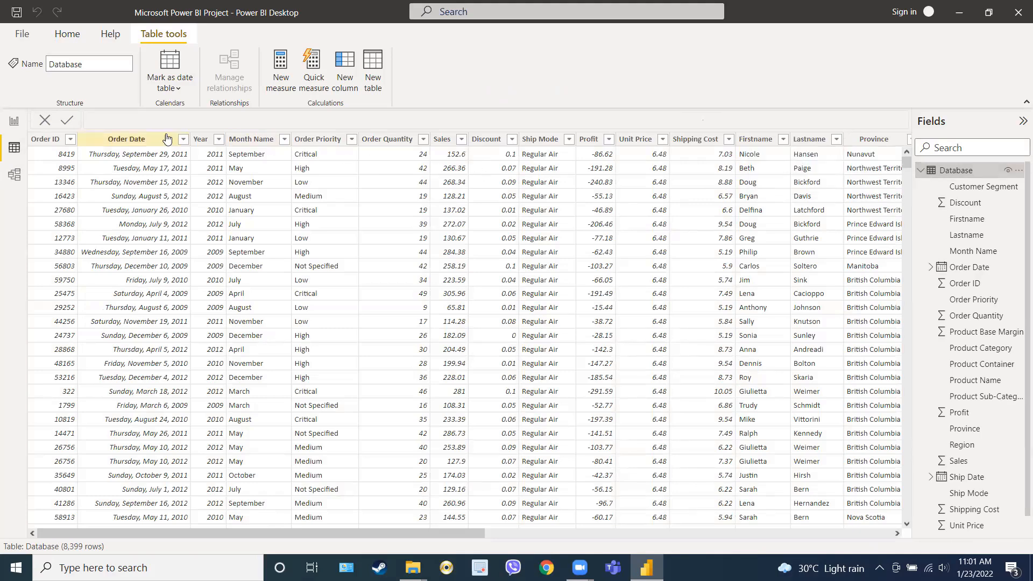
Set the date format of the Order Date column to *3/14/2001 (Short Date)
left_click(139, 139)
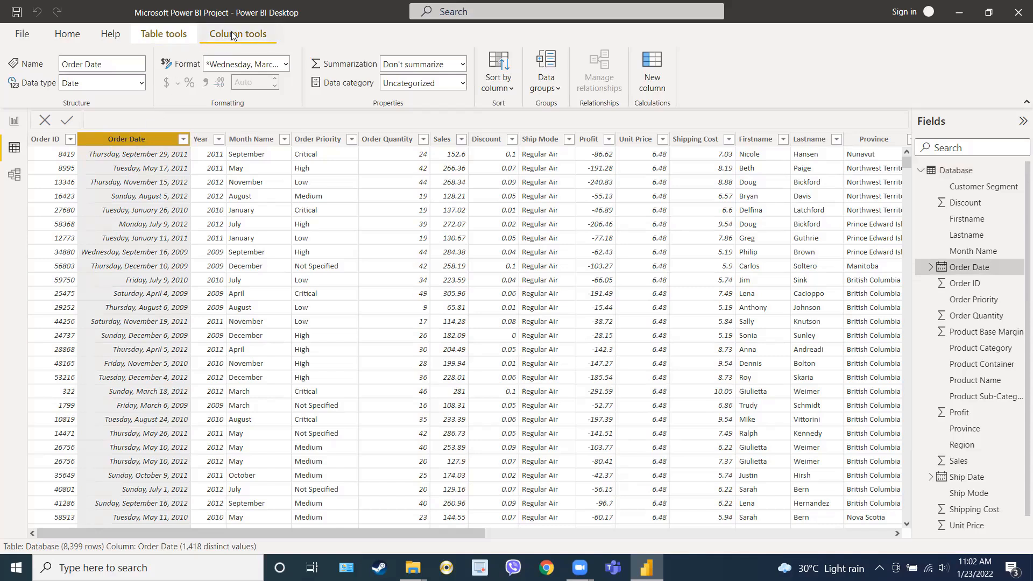
left_click(285, 65)
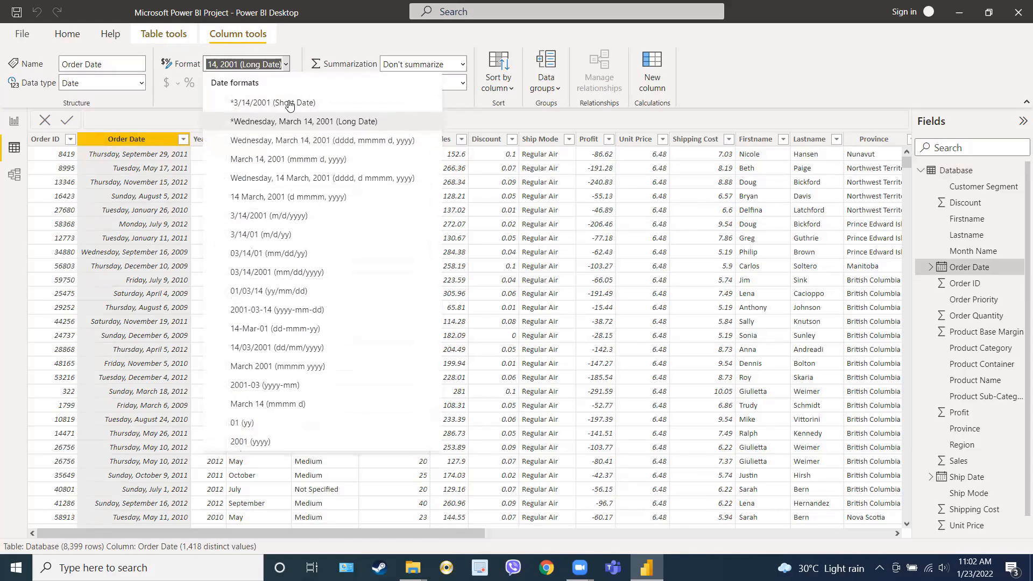
left_click(289, 103)
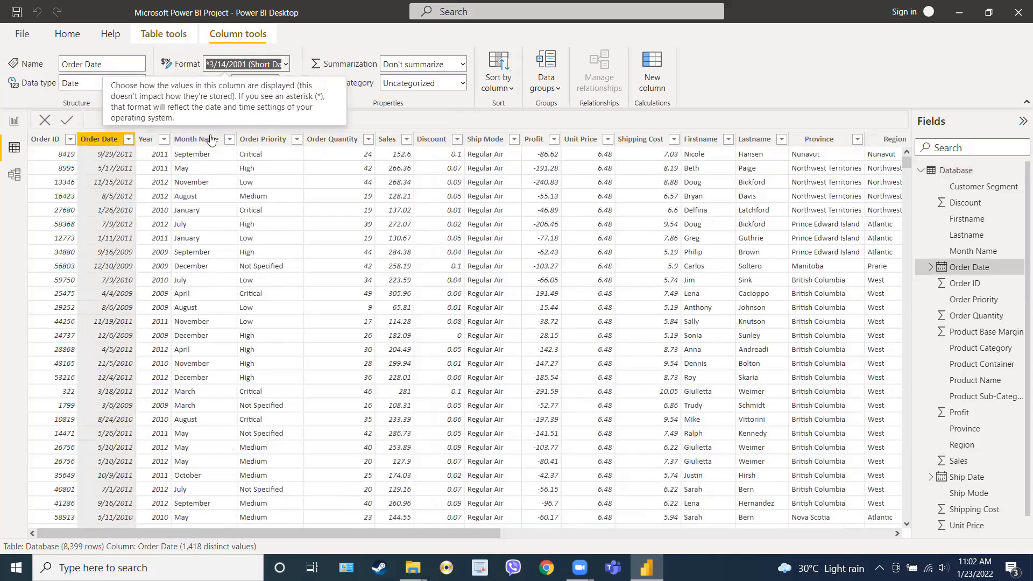
Set the date format of the Ship Date column to *3/14/2001 (Short Date)
left_click(210, 139)
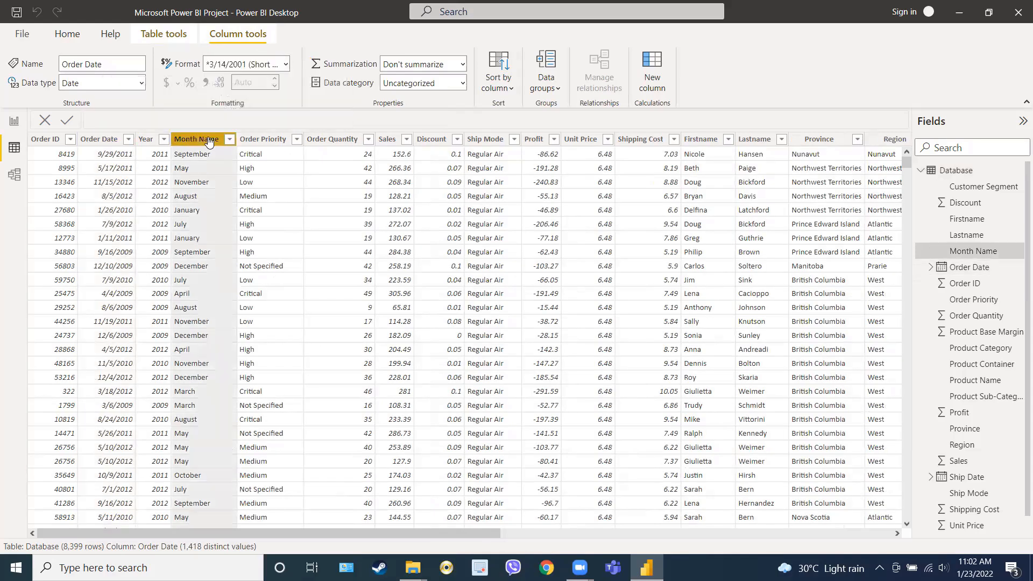
left_click(149, 140)
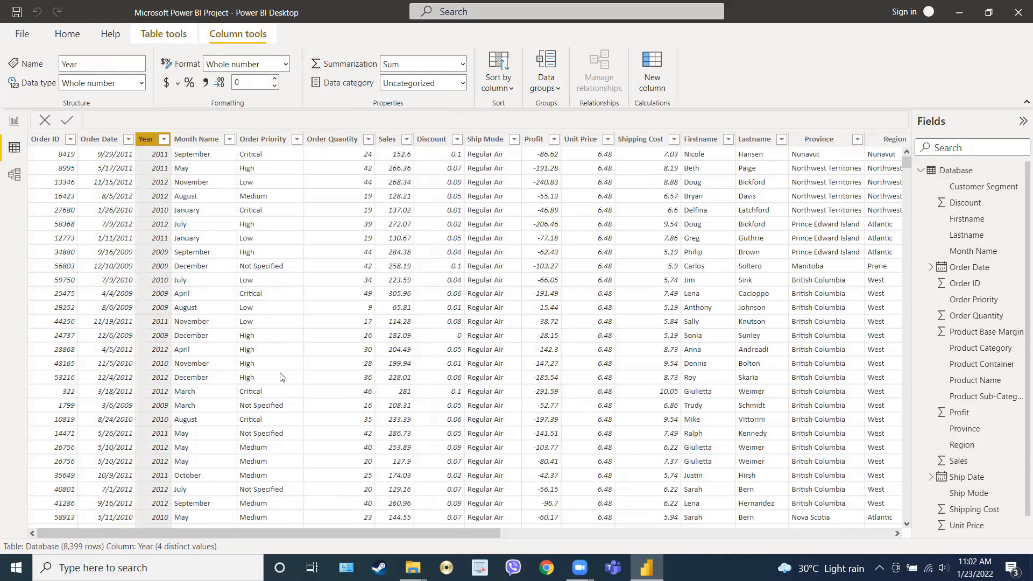
left_click_drag(293, 530, 435, 532)
left_click_drag(534, 532, 778, 533)
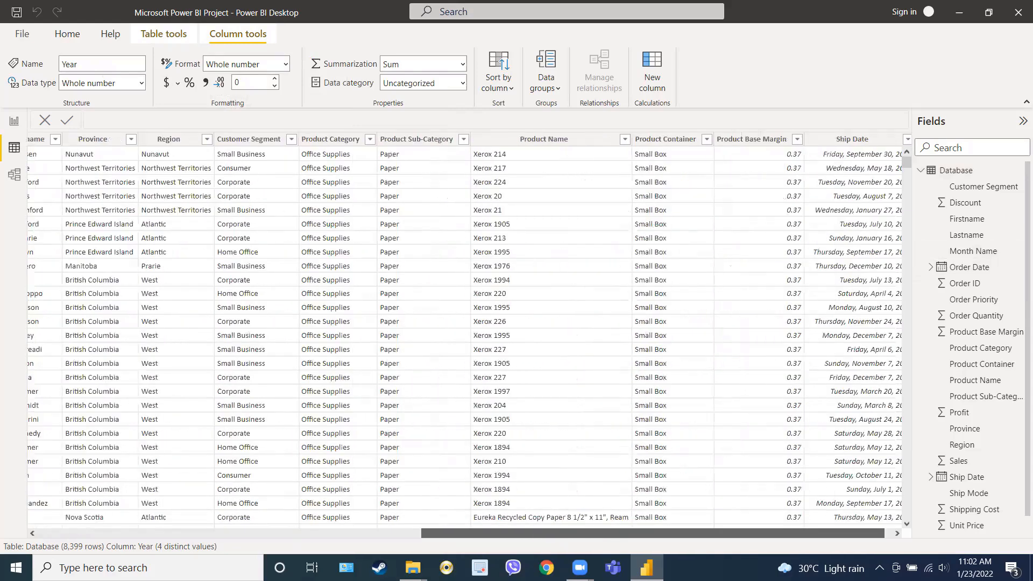
left_click(853, 142)
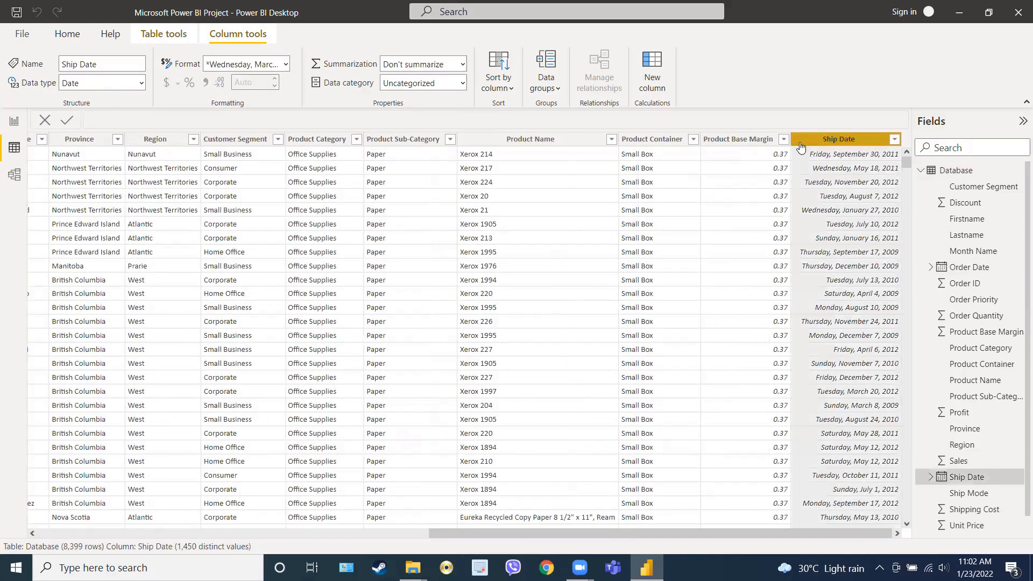
left_click(286, 64)
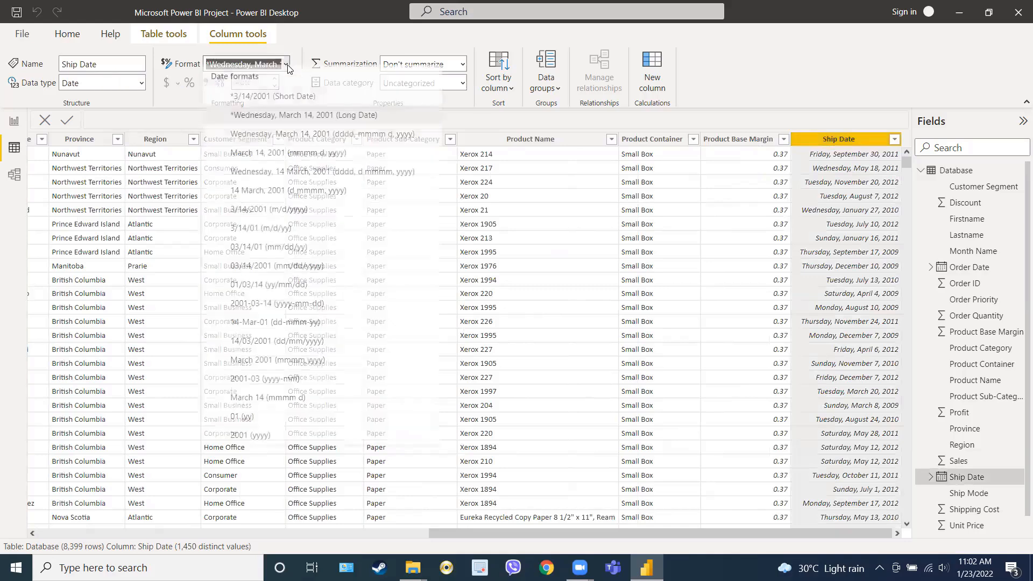
left_click(284, 104)
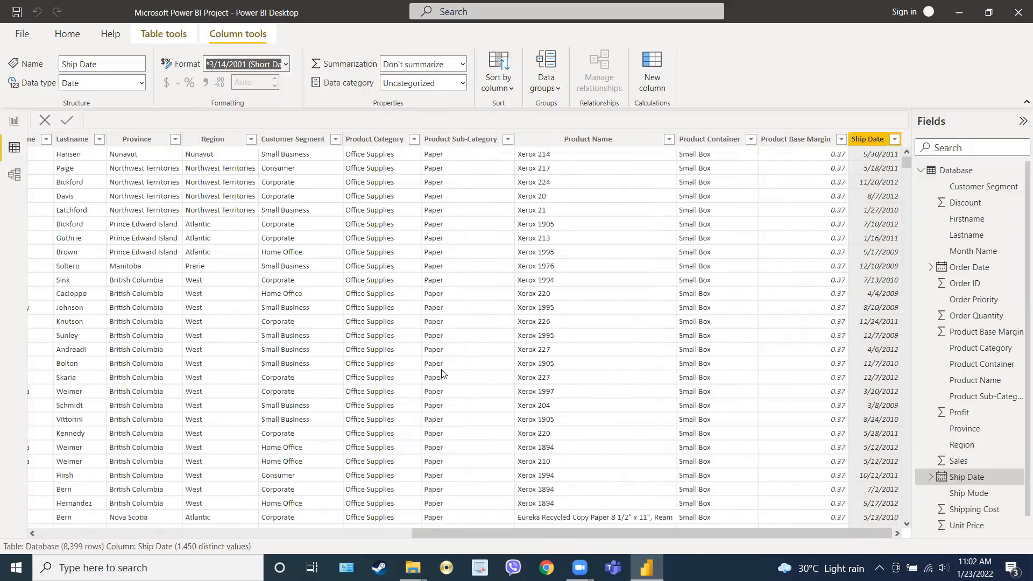
left_click_drag(479, 533, 58, 522)
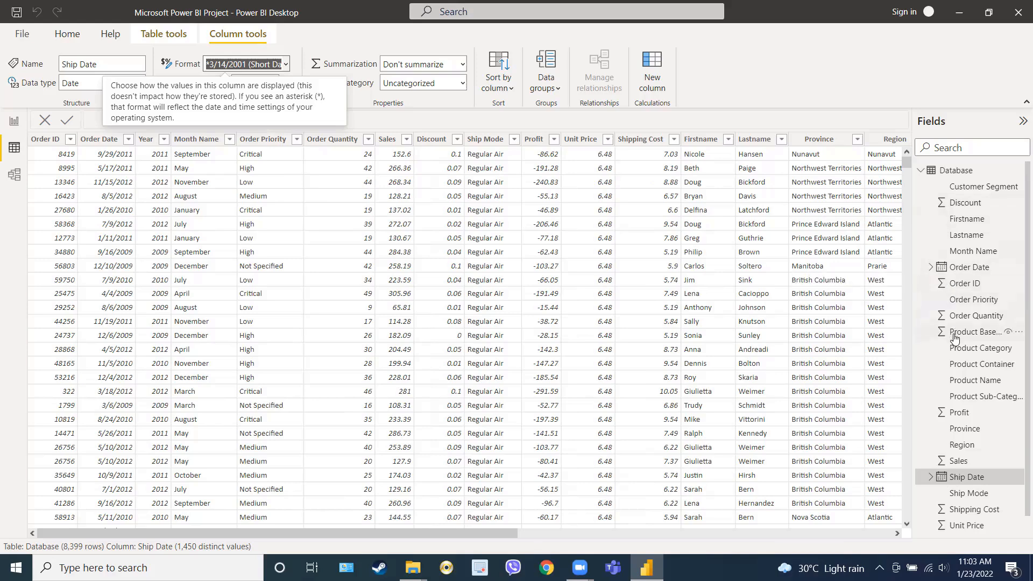
Set the default summarization of the Order ID column to Don't summarize
scroll(959, 462, "down", 1)
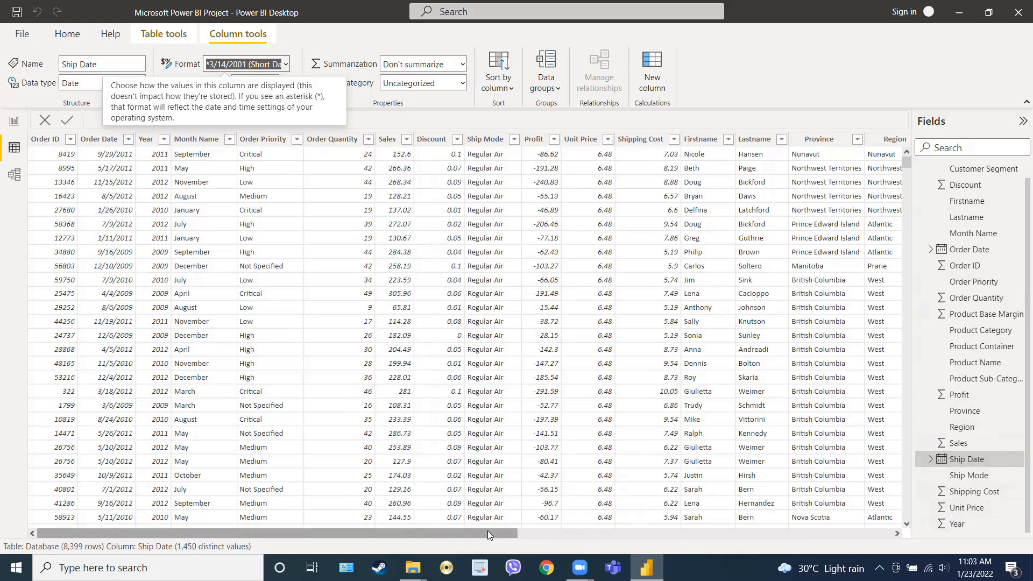
scroll(961, 291, "up", 2)
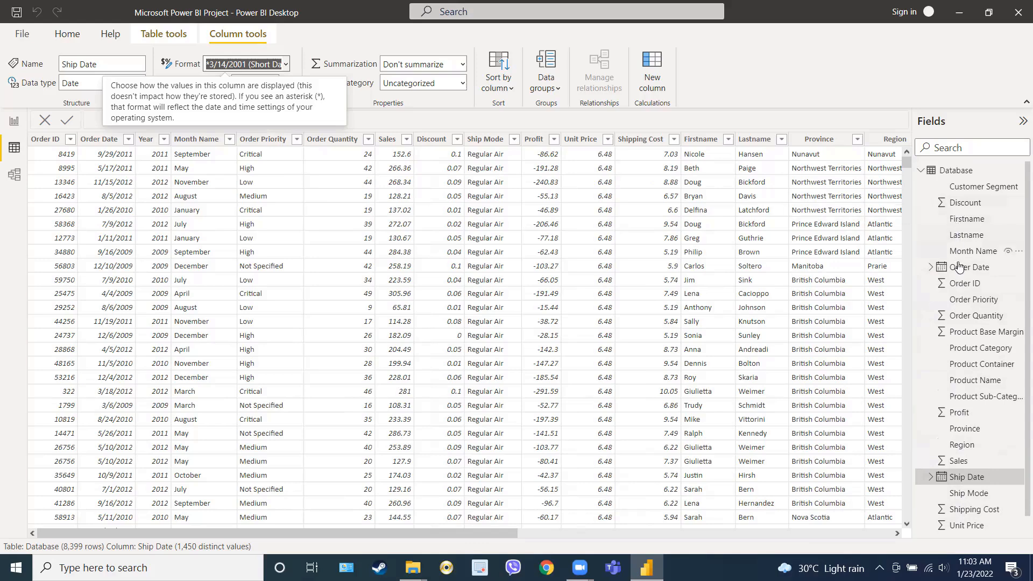
left_click(960, 284)
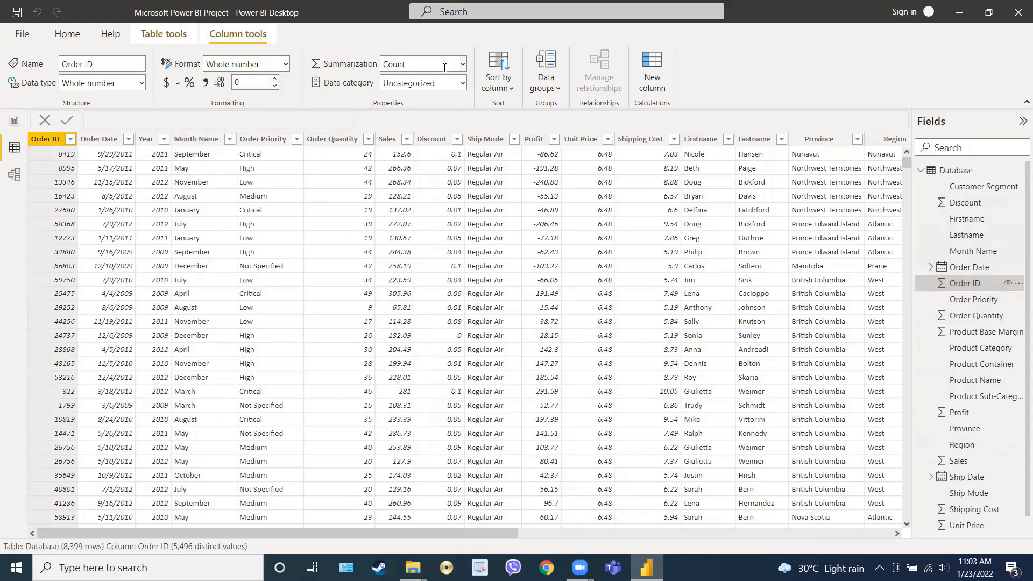
left_click(462, 66)
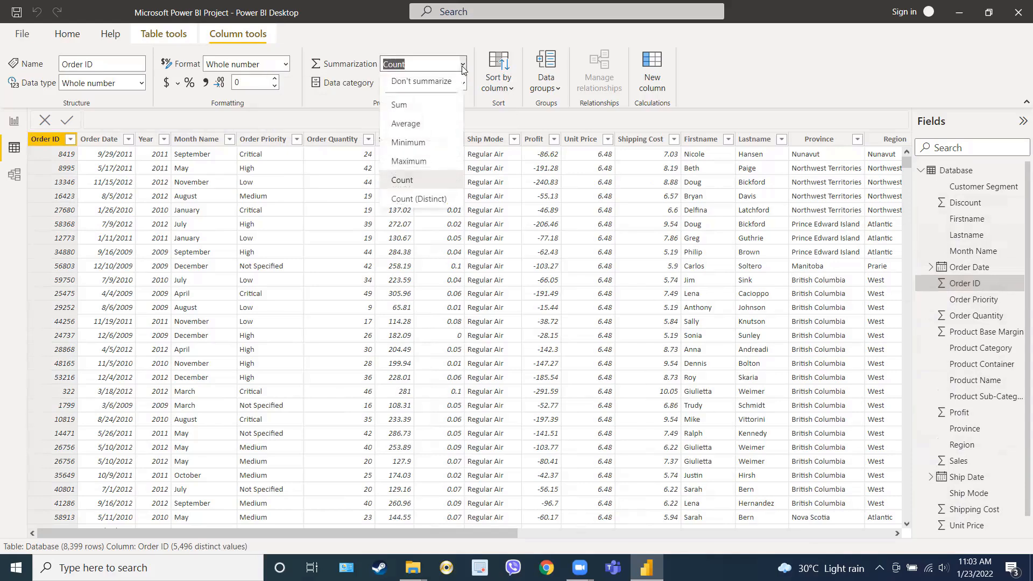
left_click(412, 84)
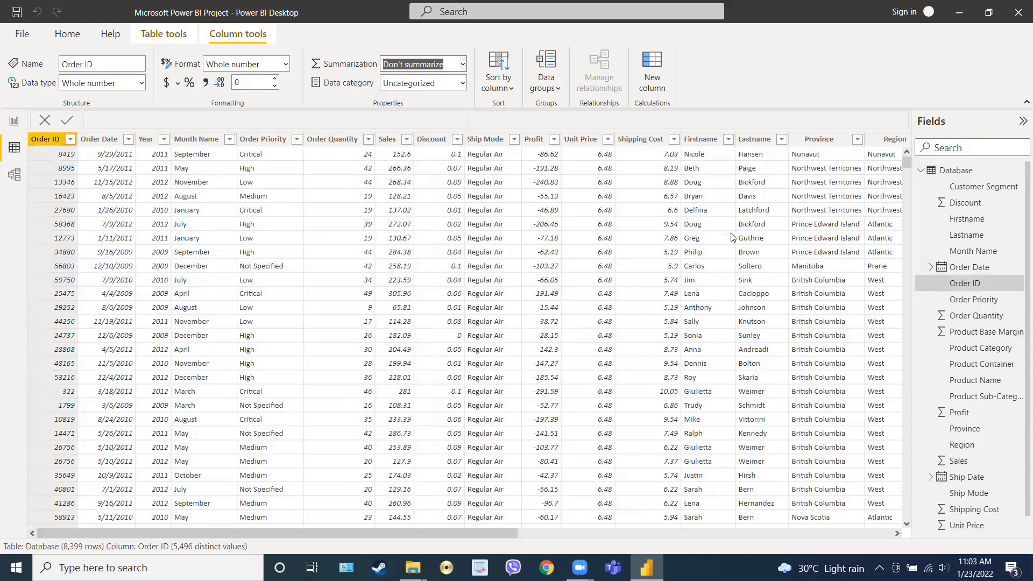
Set the default summarization of the Product Base Margin column to Don't summarize
left_click(961, 335)
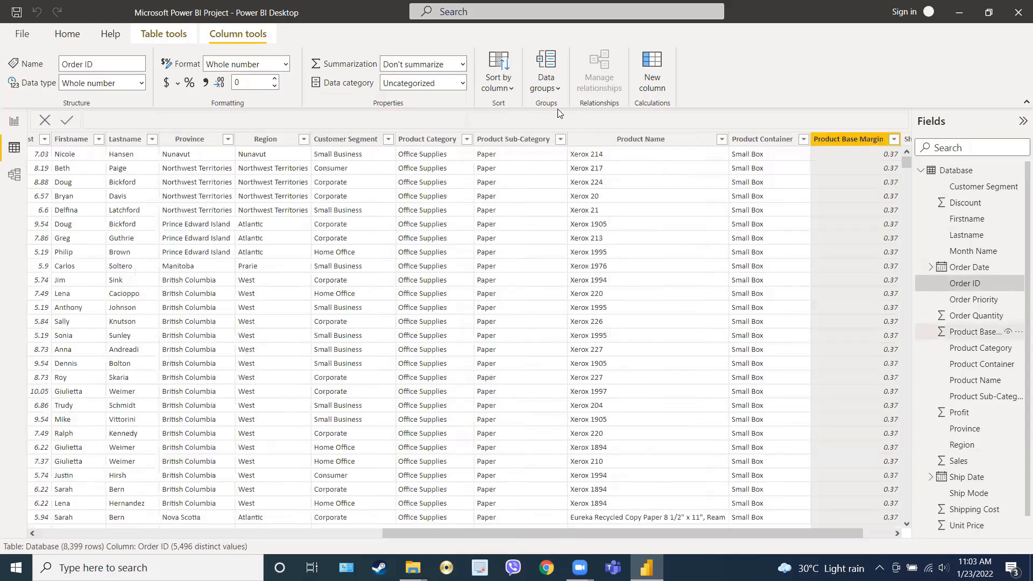
left_click(463, 66)
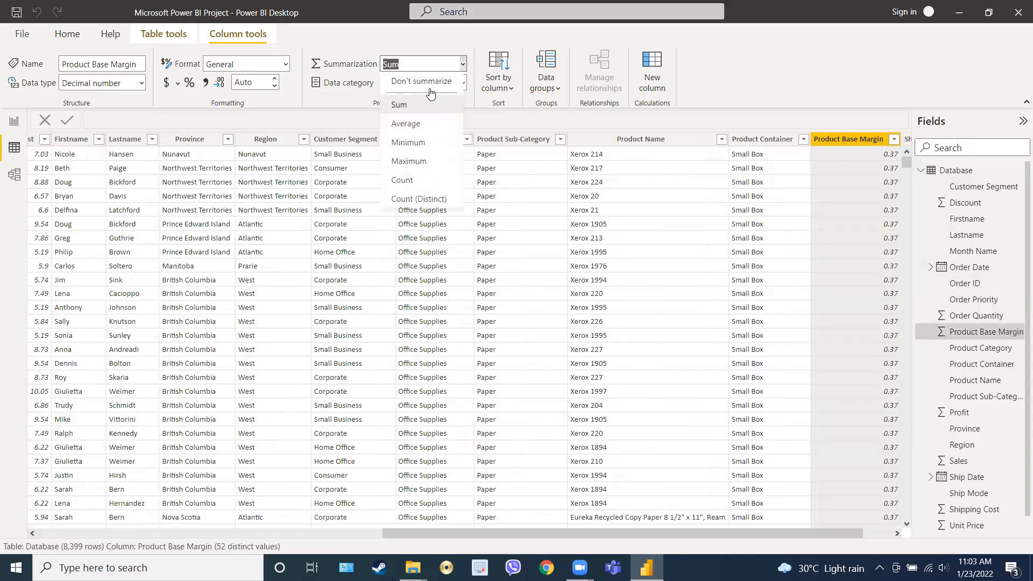
left_click(429, 84)
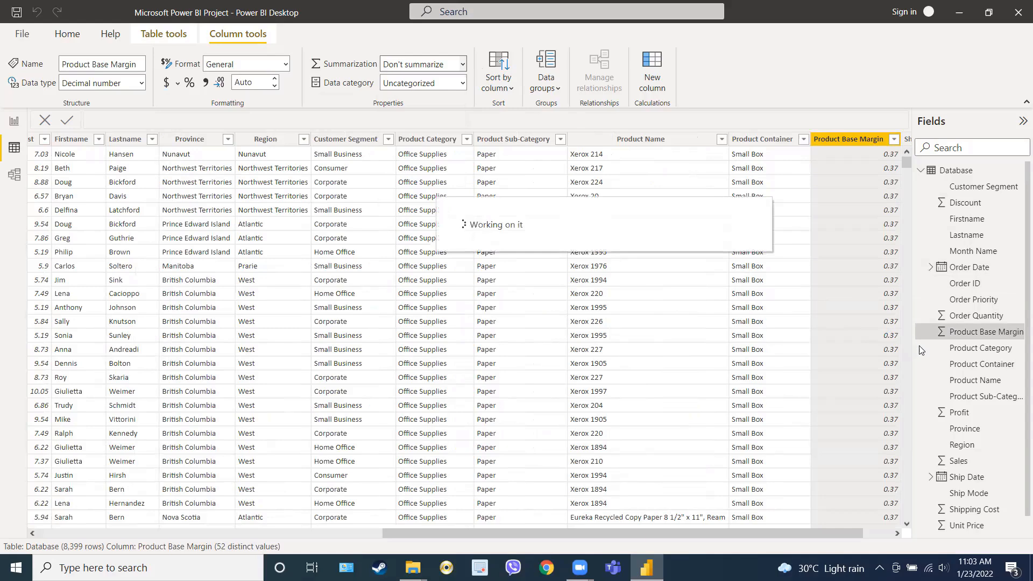
Set the default summarization of the Year column to Don't summarize
scroll(936, 419, "down", 1)
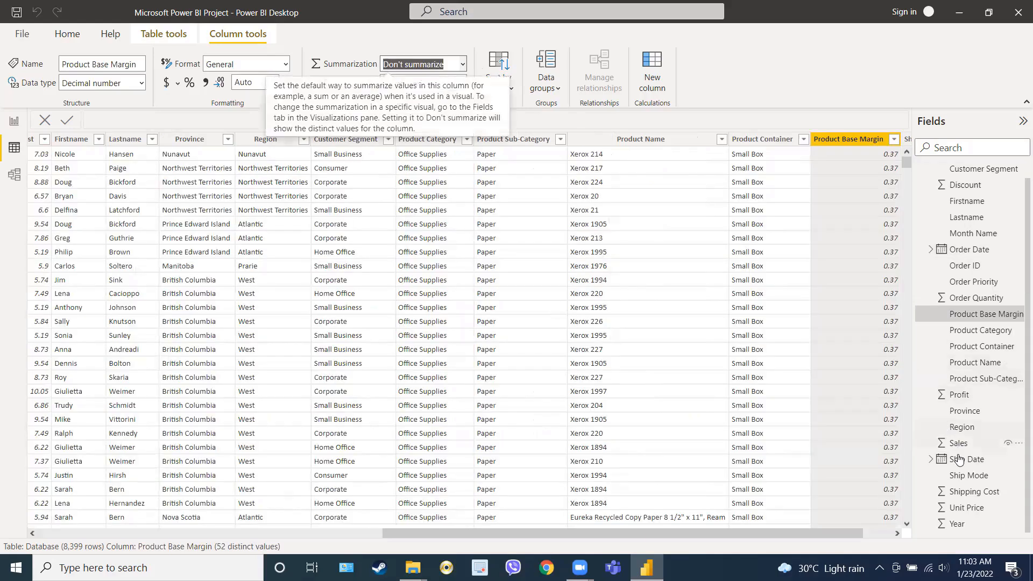
left_click(957, 526)
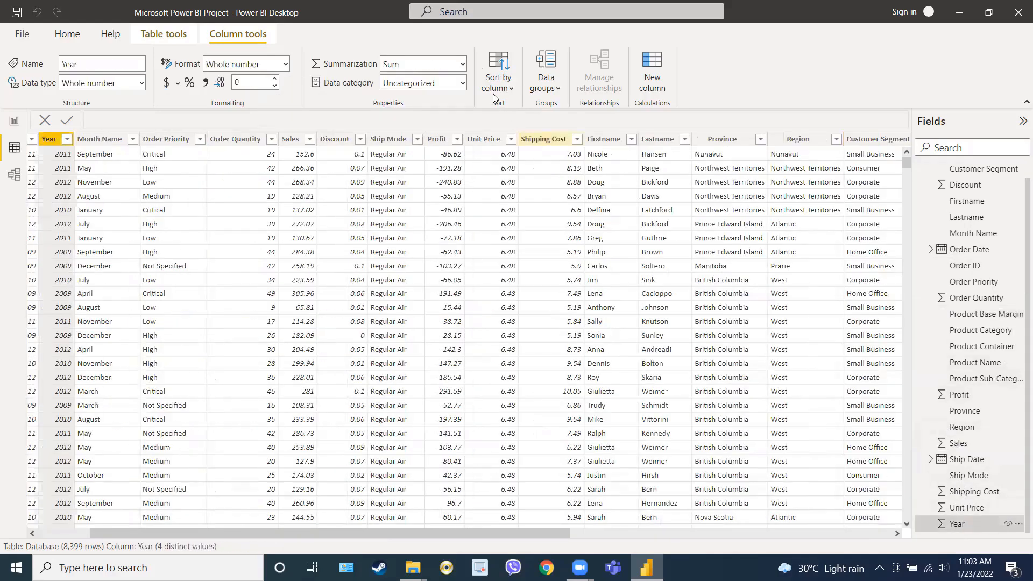
left_click(461, 65)
left_click(437, 87)
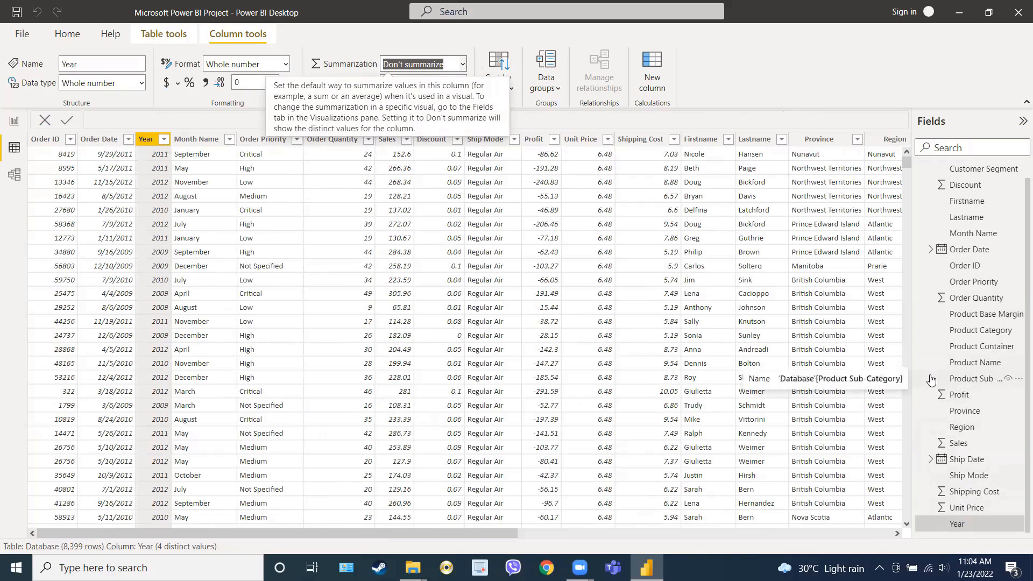
scroll(929, 379, "up", 1)
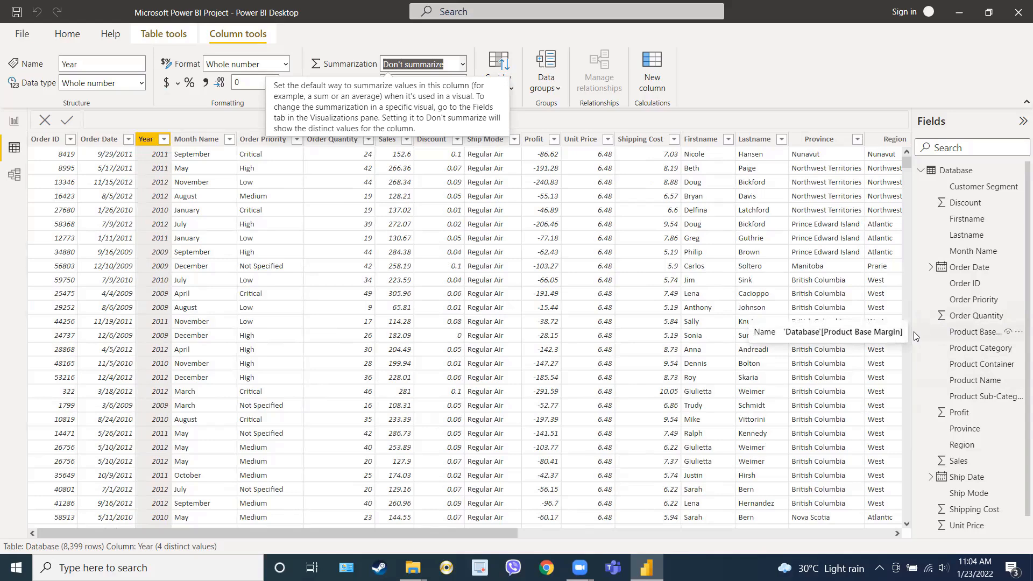
Switch from the data table to the report canvas and have Gridlines and Snap to grid enabled for the page
left_click(48, 140)
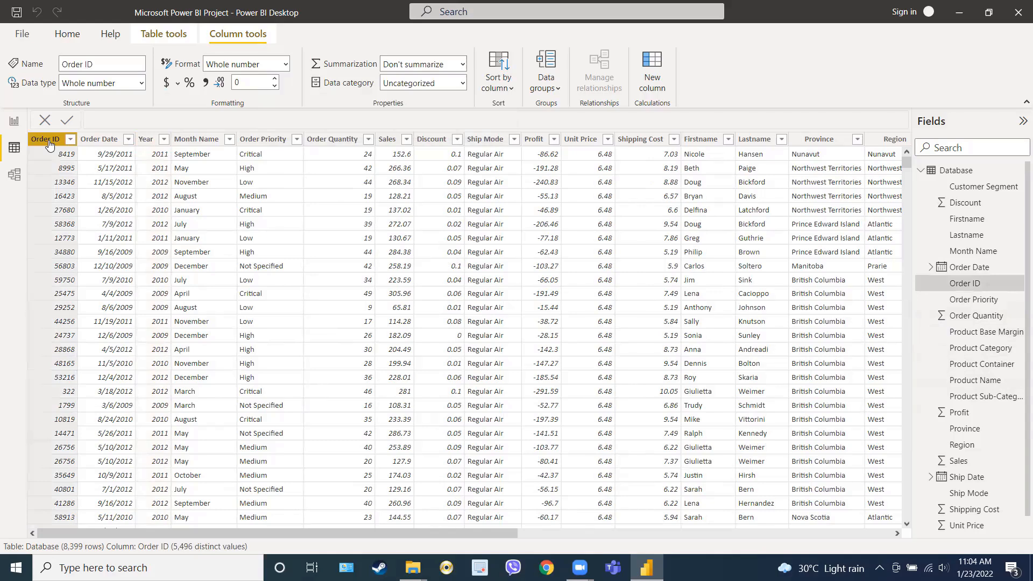
left_click(14, 124)
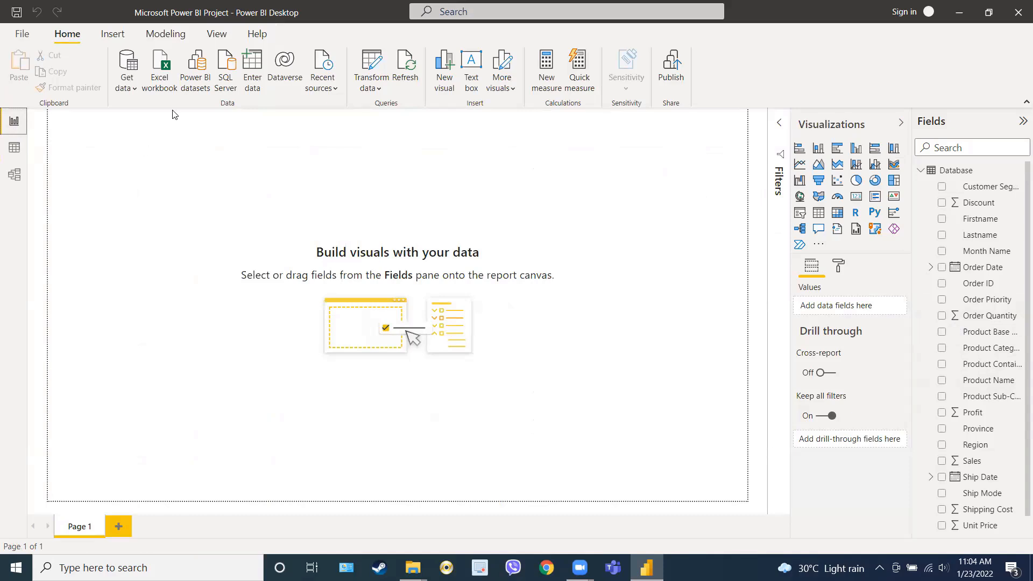
left_click(210, 41)
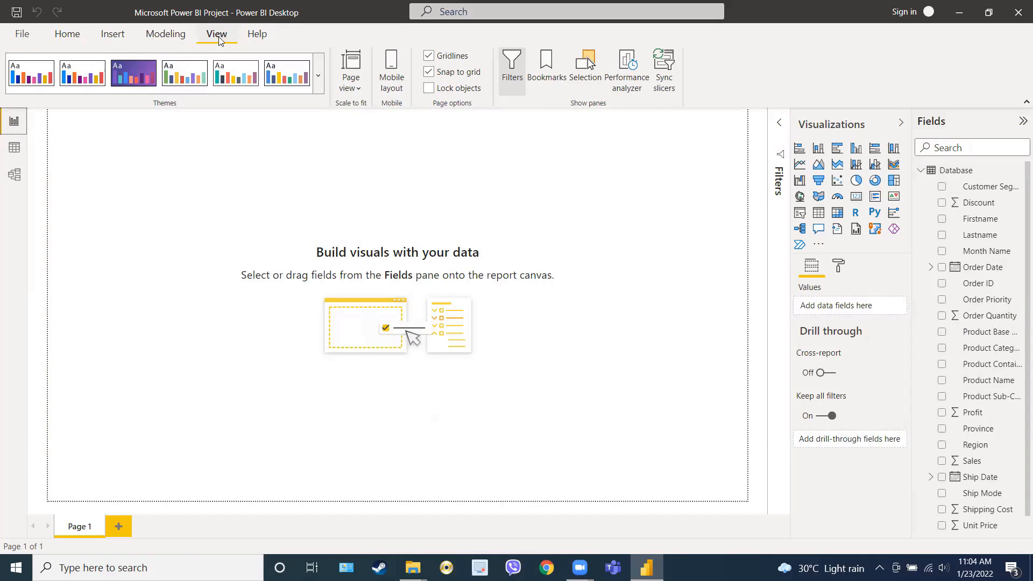
left_click(428, 70)
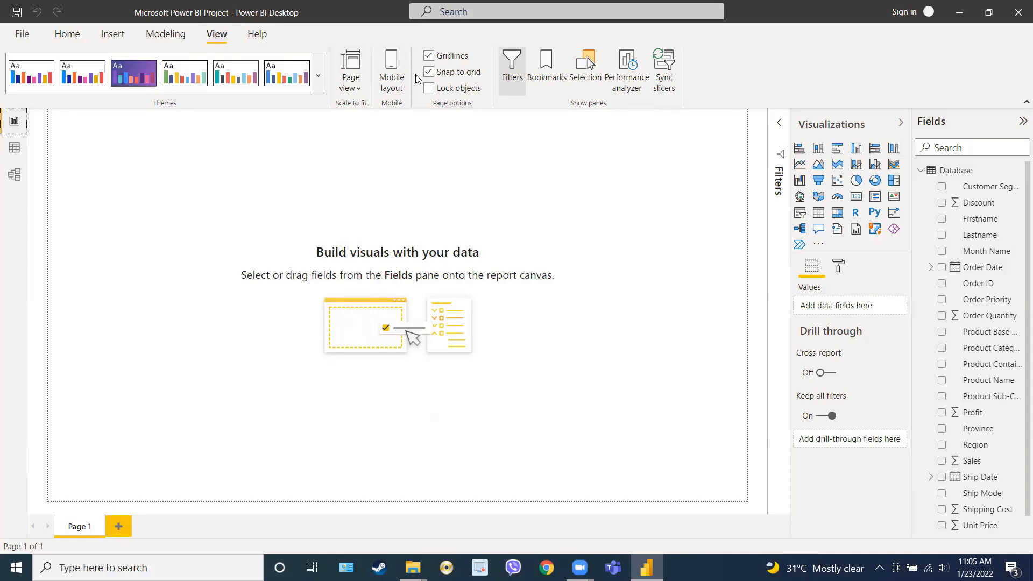
Rename the report page Page 1 as Sales Report
left_click(79, 531)
double_click(79, 531)
type("Sales")
type(" Re")
type("port")
left_click(140, 428)
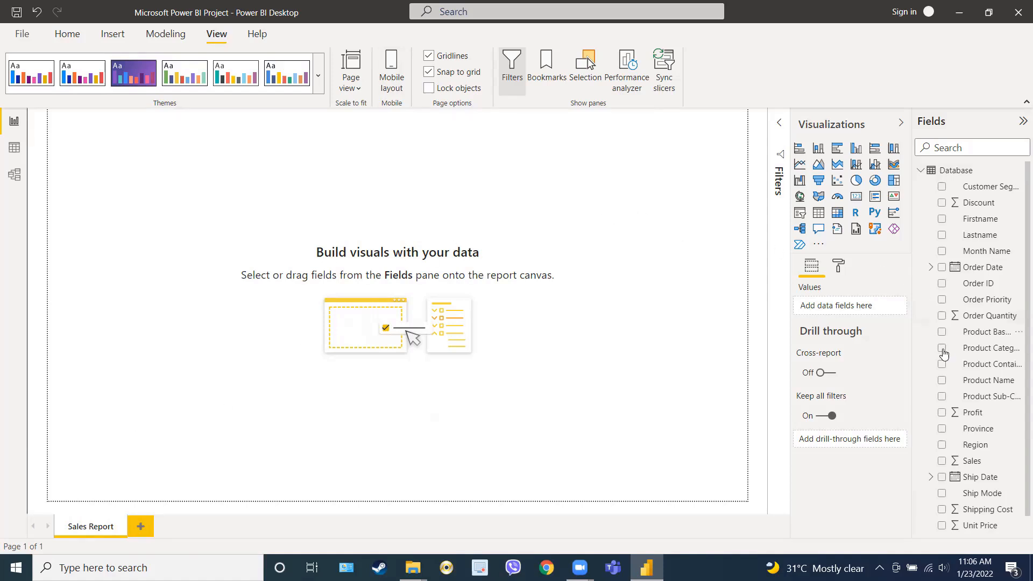
Widen the Fields pane and insert a Card visual, sized as a small rectangle in the report page's upper-left corner
left_click_drag(912, 352, 883, 352)
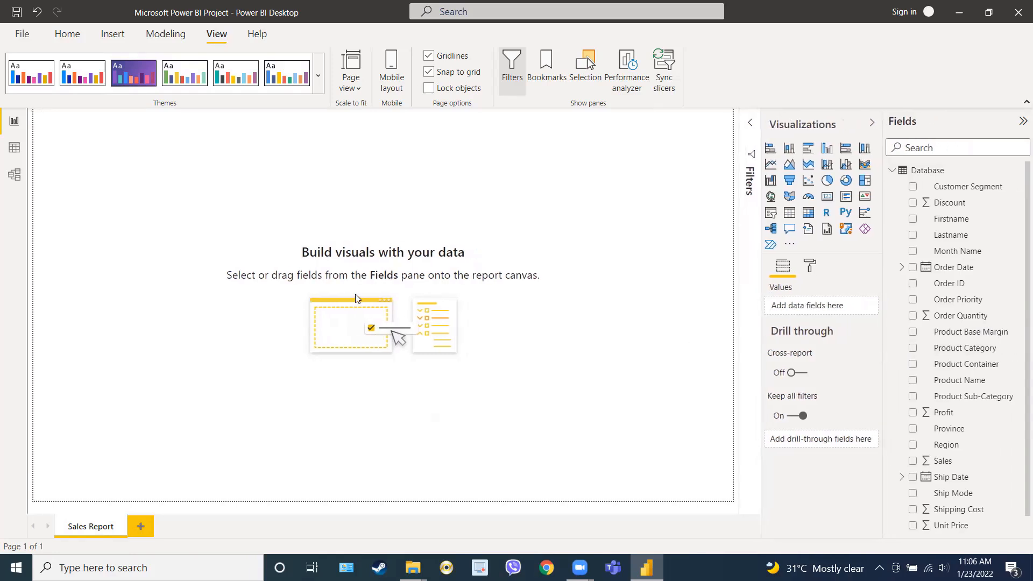
left_click(827, 202)
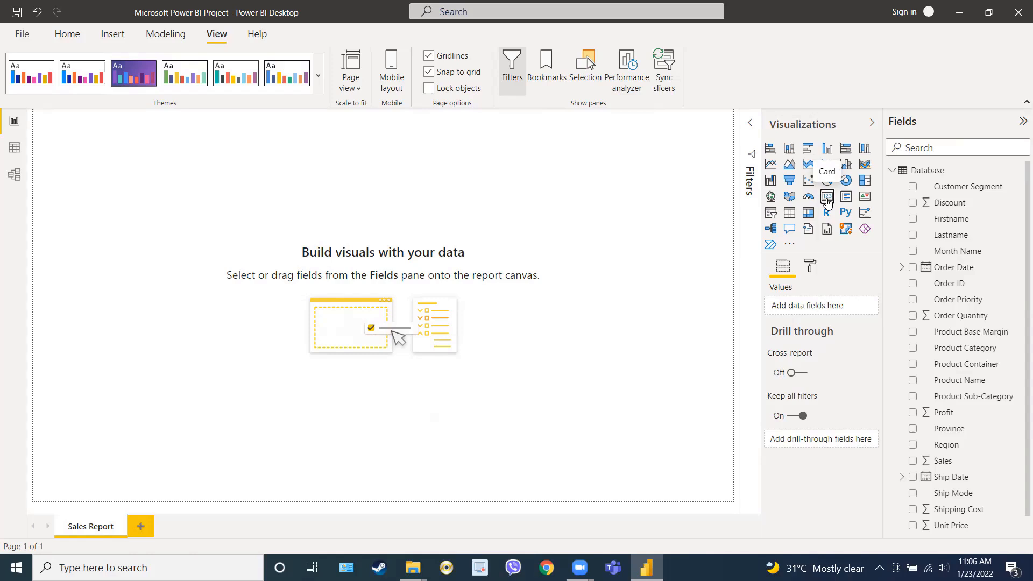
left_click_drag(149, 193, 140, 240)
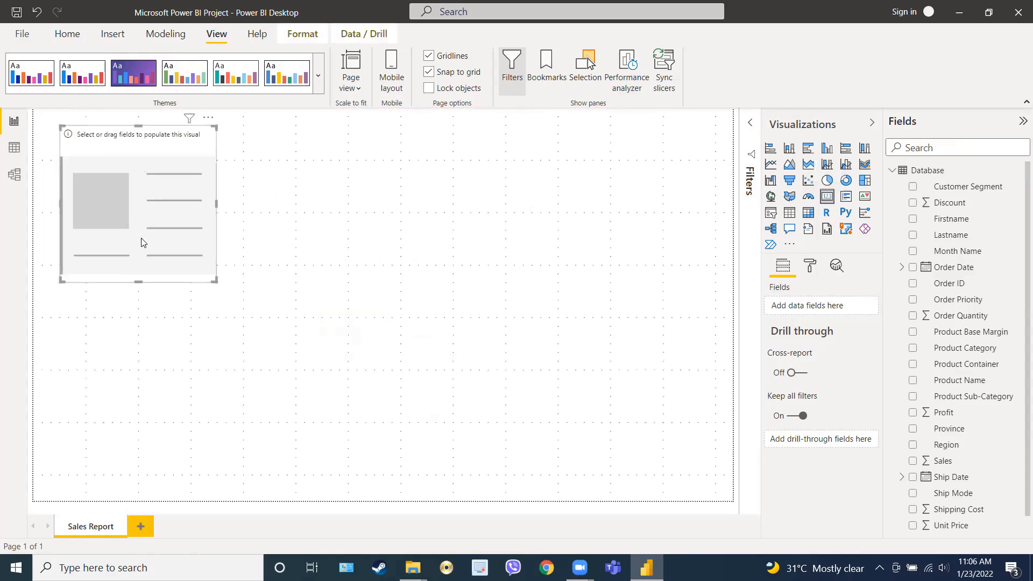
left_click_drag(138, 276, 153, 209)
left_click_drag(216, 161, 189, 162)
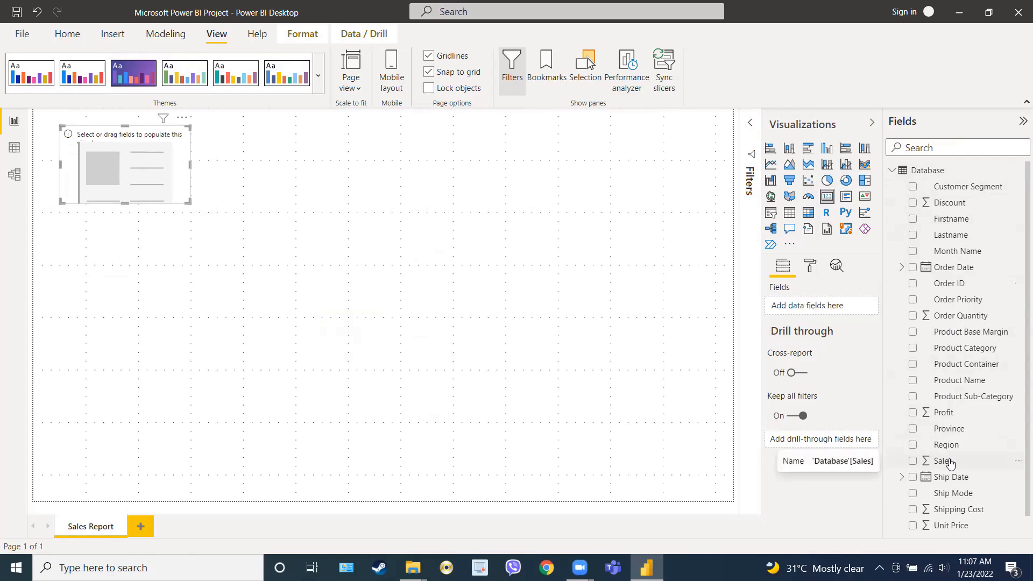
Fill the card with the Sales field and make the card slightly wider and shorter
left_click_drag(949, 462, 818, 306)
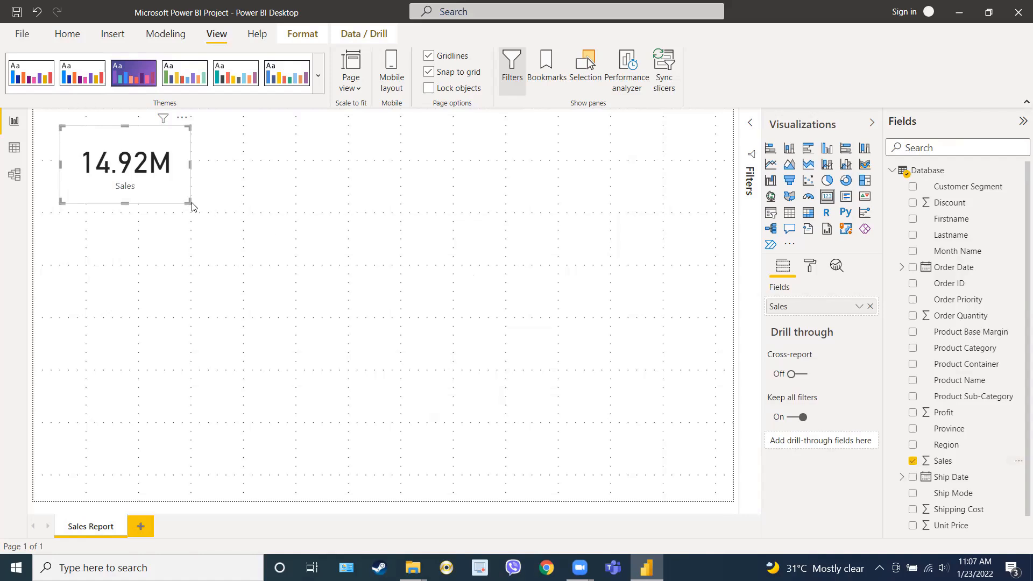
left_click_drag(188, 201, 193, 198)
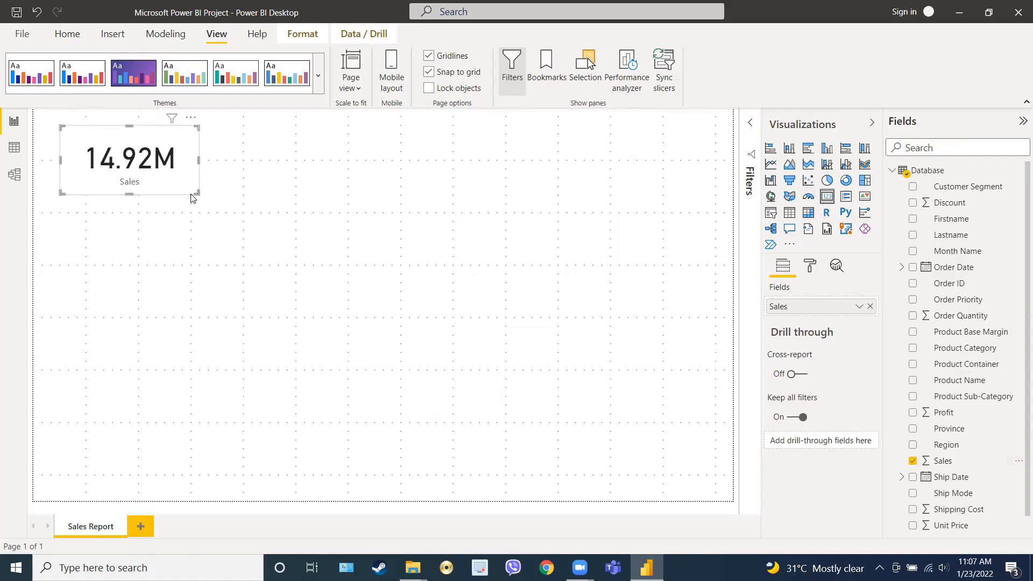
left_click(232, 193)
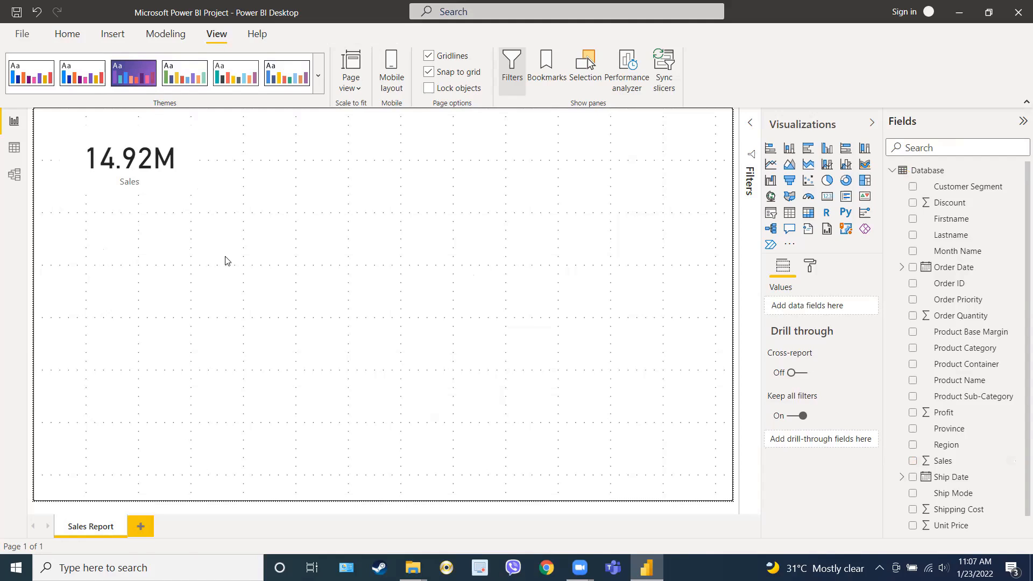
Insert a clustered bar chart directly beneath the Sales card and stretch it down almost to the bottom of the page
left_click(807, 149)
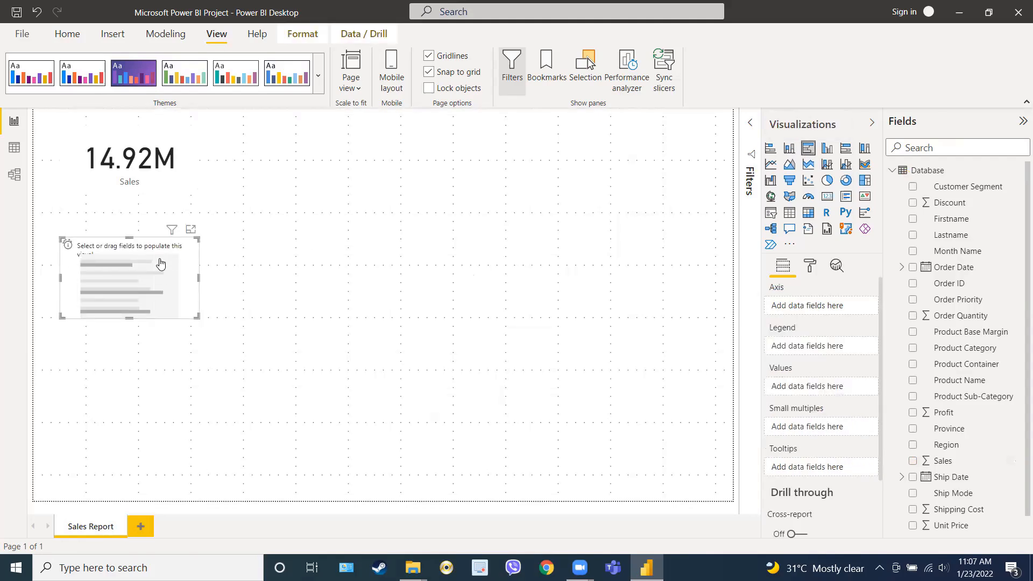
left_click_drag(156, 272, 157, 250)
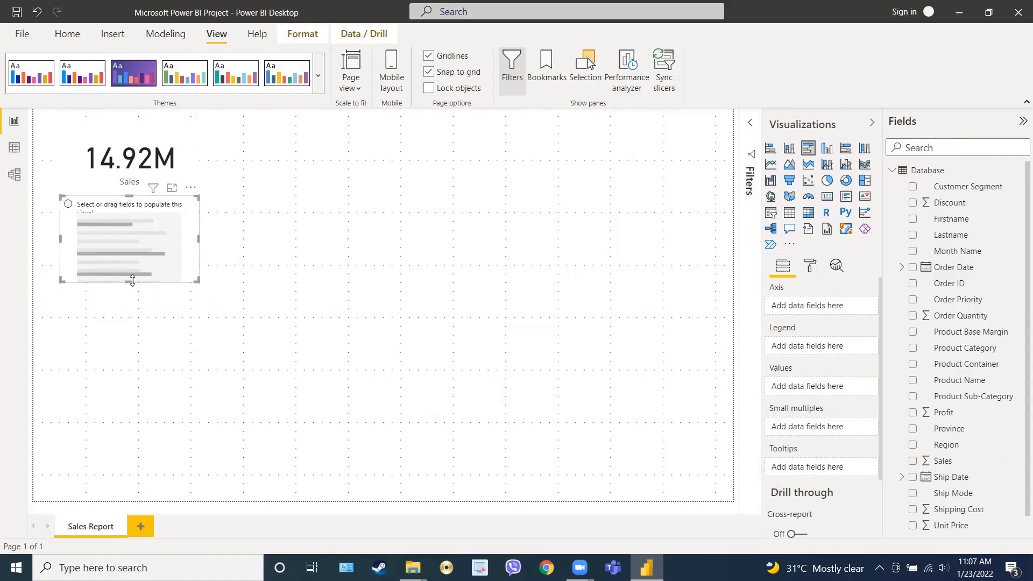
left_click_drag(132, 283, 123, 458)
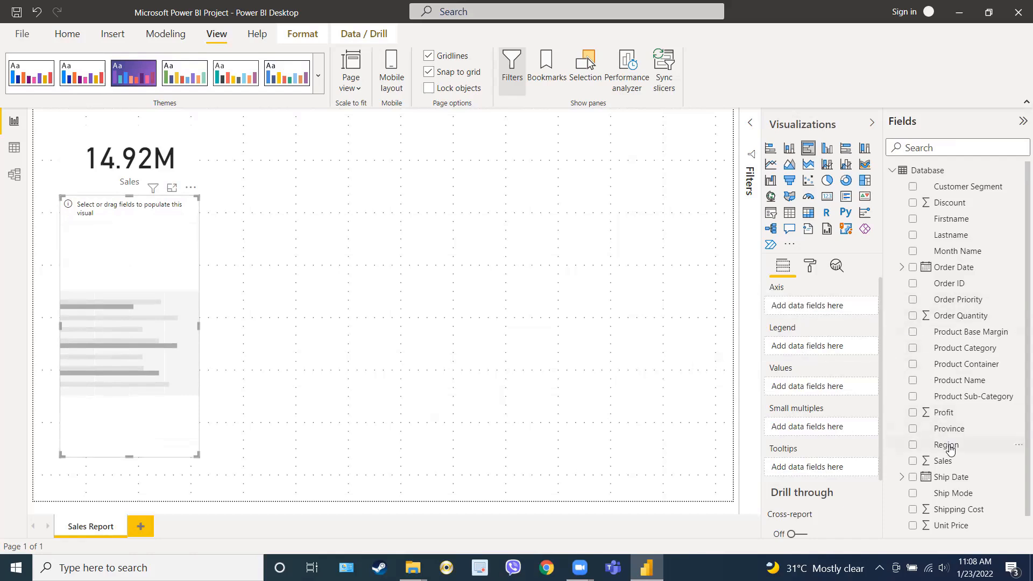
Plot Sales by Region in the bar chart, widen the chart slightly and move it a little lower below the card
left_click_drag(952, 452, 812, 307)
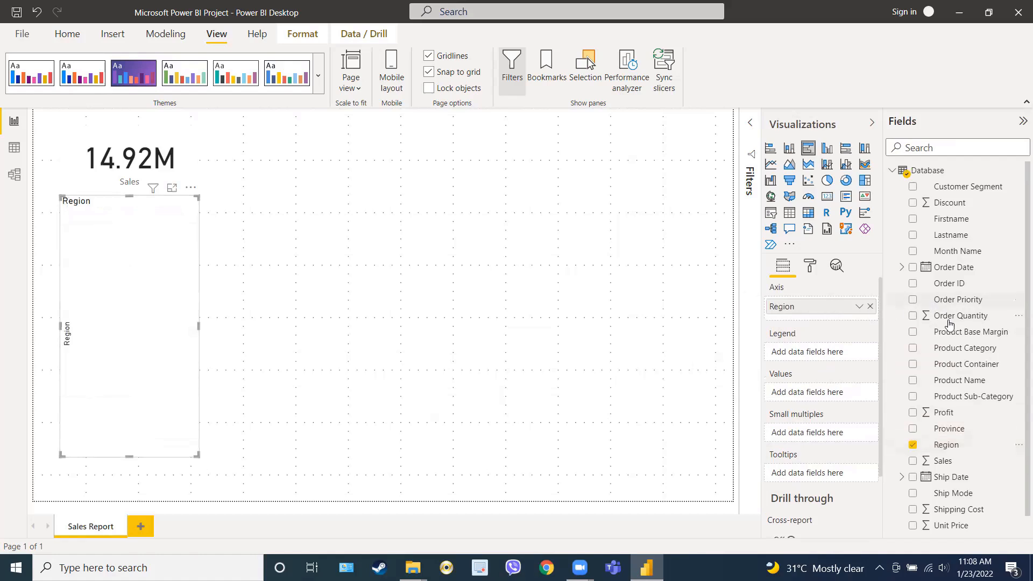
left_click_drag(957, 461, 812, 393)
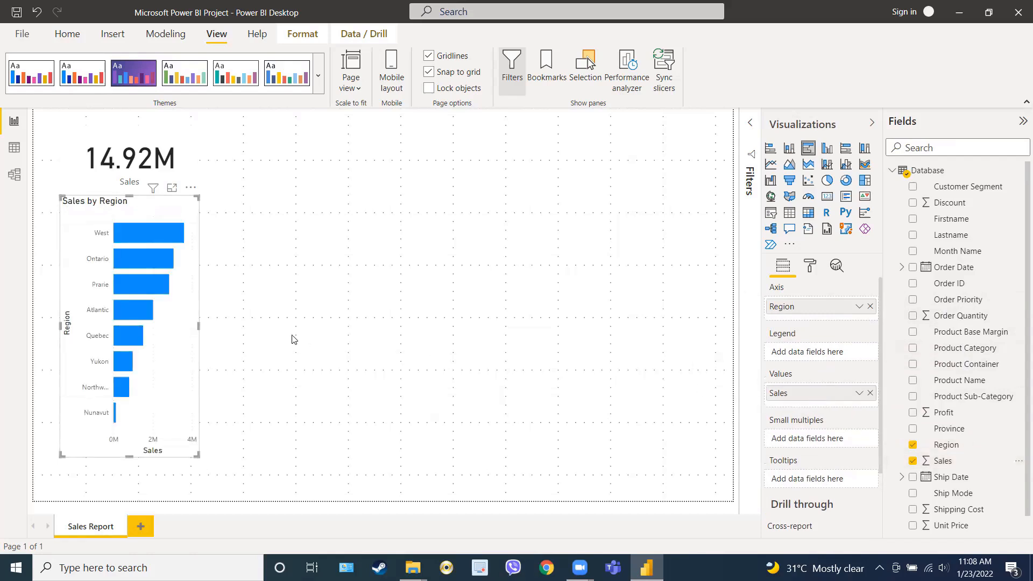
left_click_drag(199, 324, 210, 326)
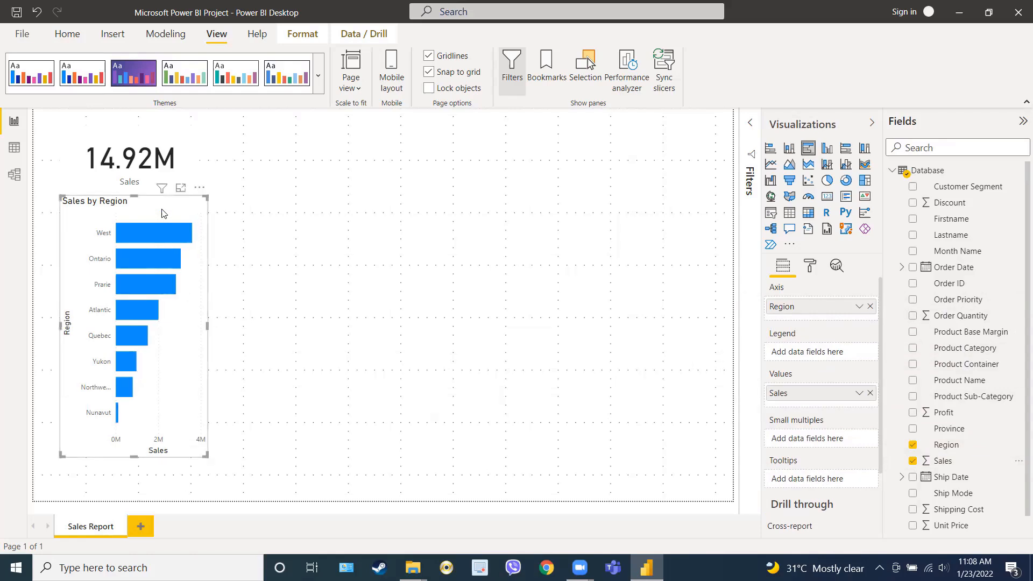
left_click_drag(164, 211, 162, 214)
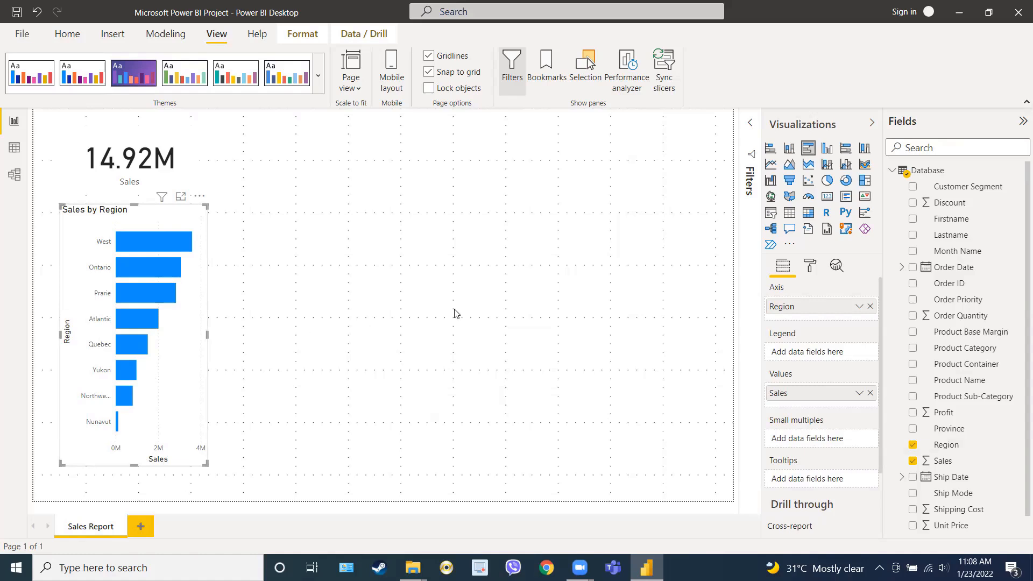
Turn off the Y axis title of the Sales by Region bar chart
left_click(812, 274)
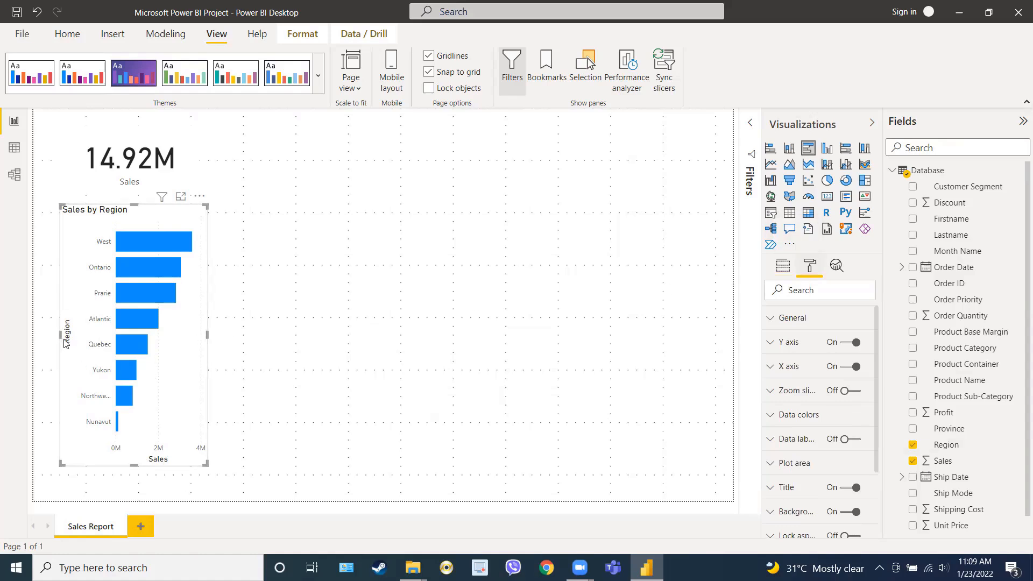
left_click(776, 347)
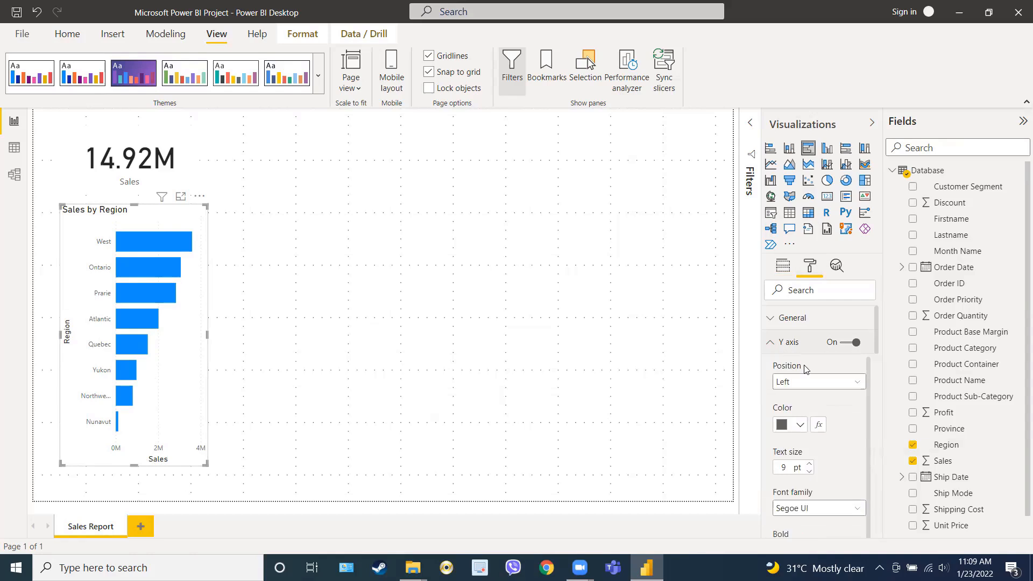
scroll(805, 403, "down", 3)
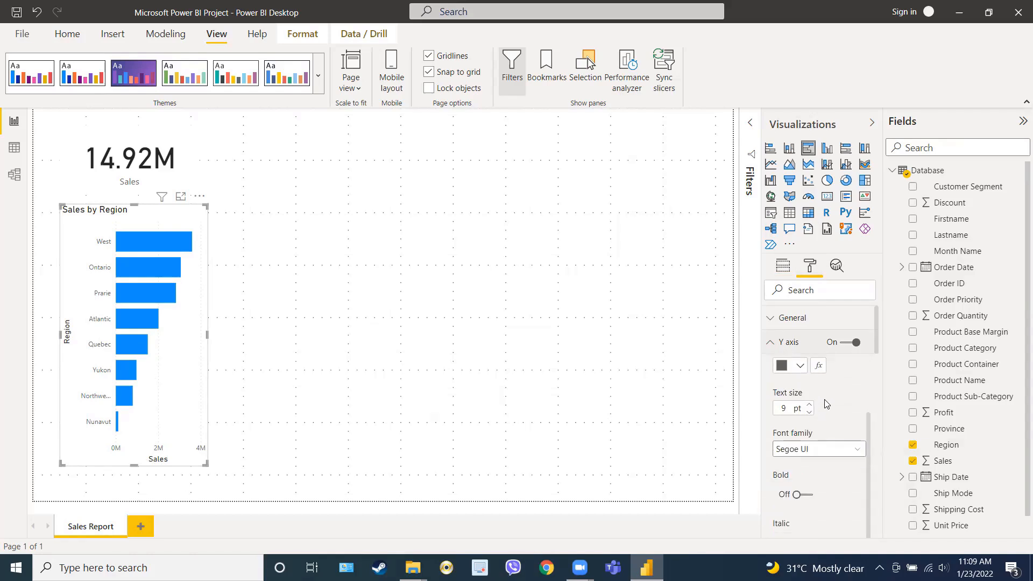
scroll(825, 405, "down", 5)
scroll(825, 403, "down", 2)
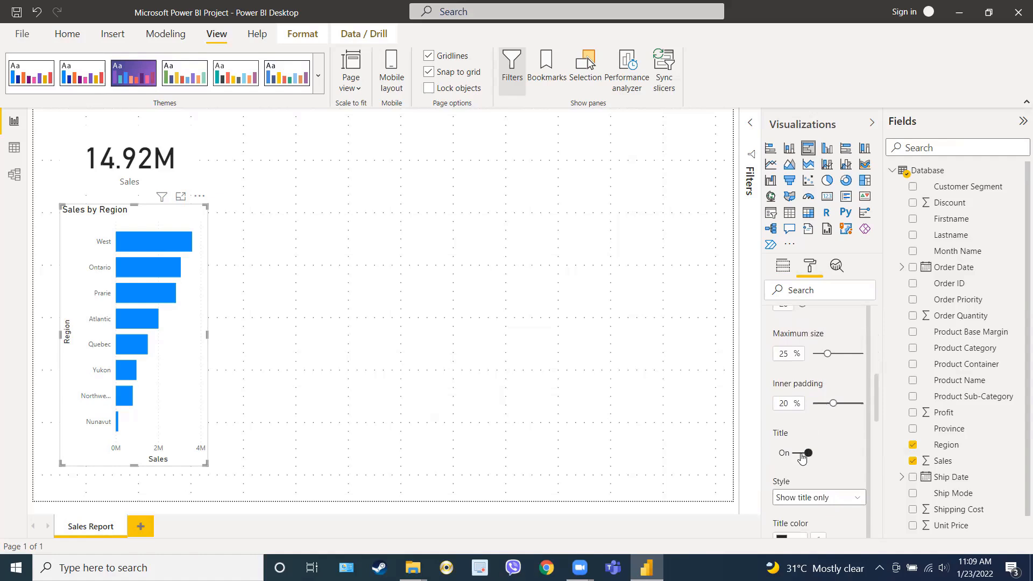
left_click(800, 455)
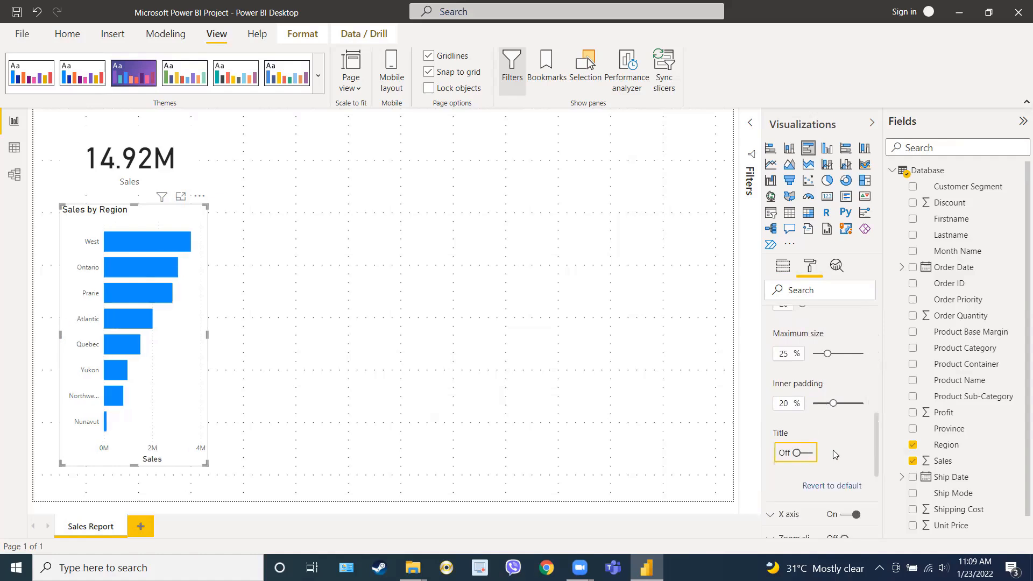
scroll(832, 449, "up", 3)
scroll(833, 452, "up", 6)
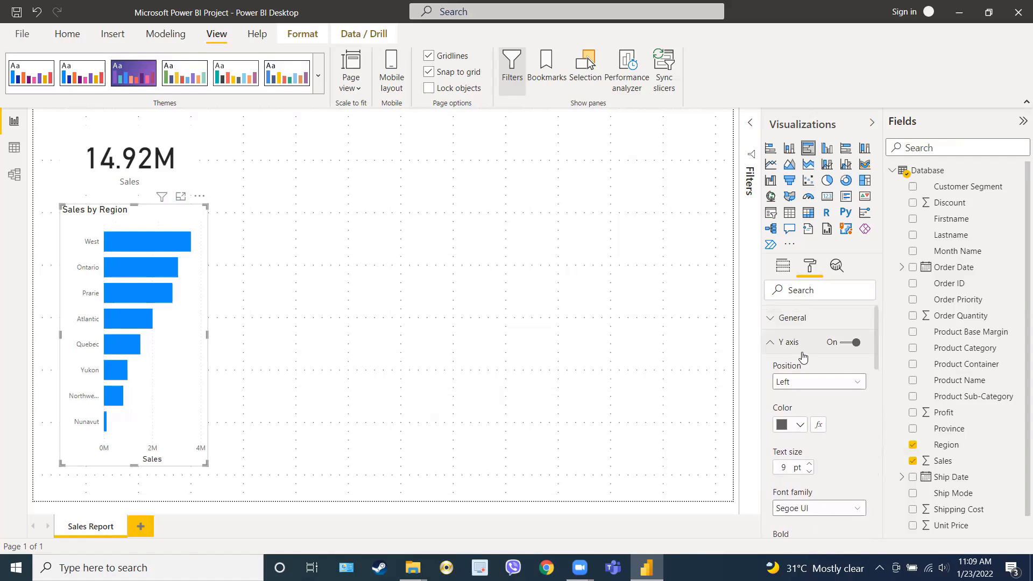
left_click(802, 352)
Turn off the X axis title of the Sales by Region bar chart
left_click(801, 368)
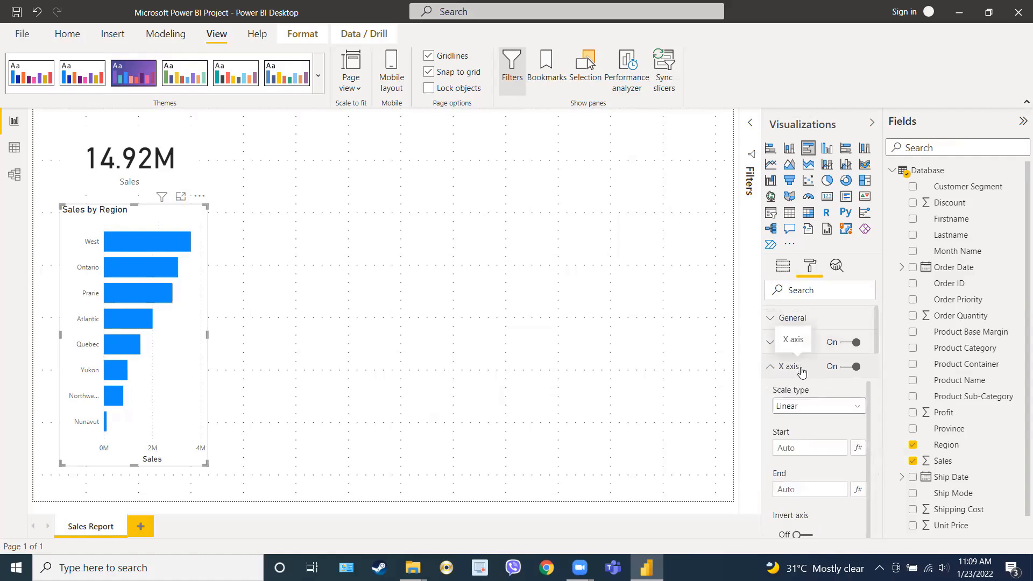
scroll(795, 409, "down", 5)
scroll(802, 436, "down", 5)
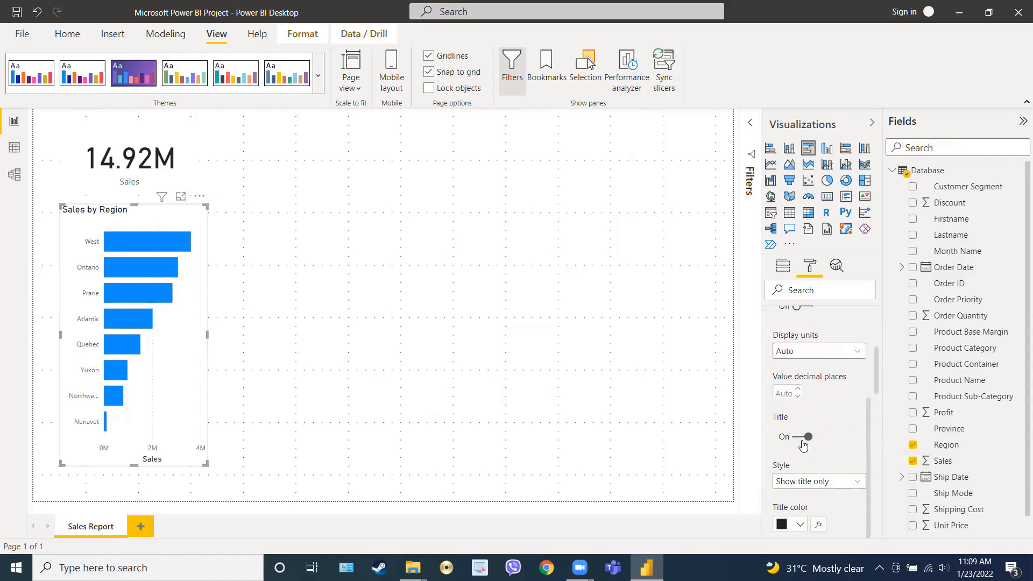
left_click(810, 438)
scroll(812, 438, "up", 6)
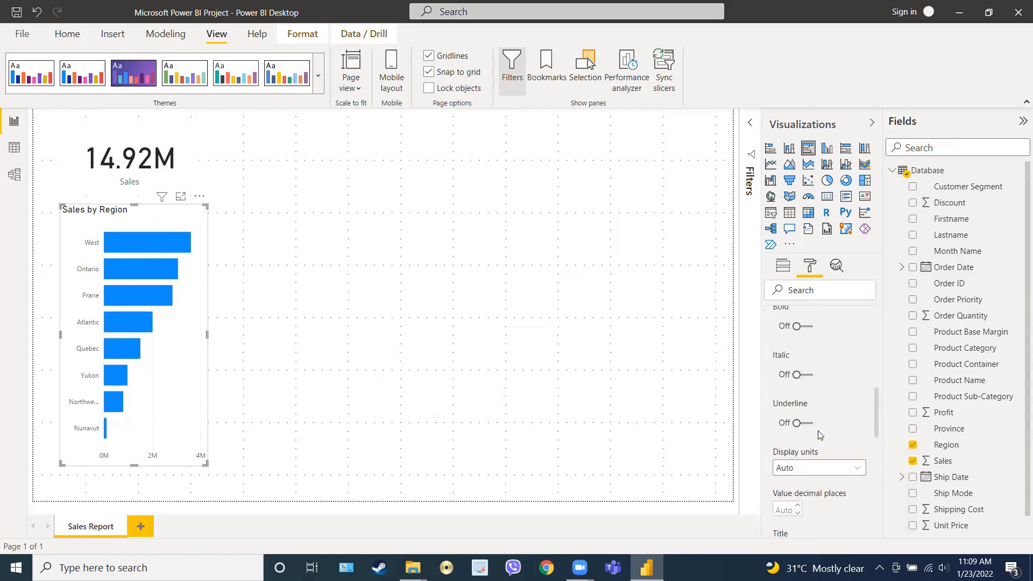
scroll(807, 420, "up", 5)
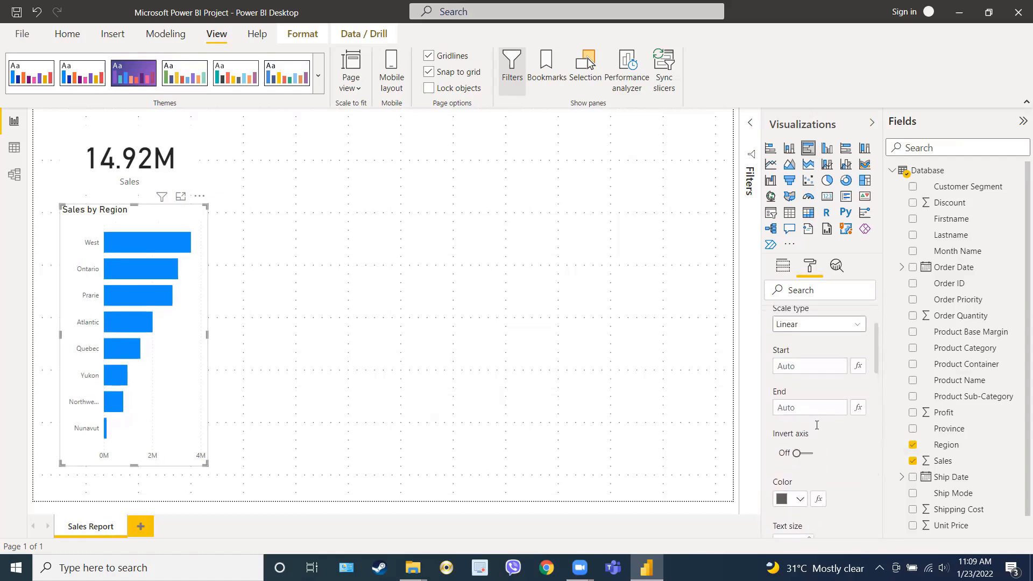
left_click(771, 366)
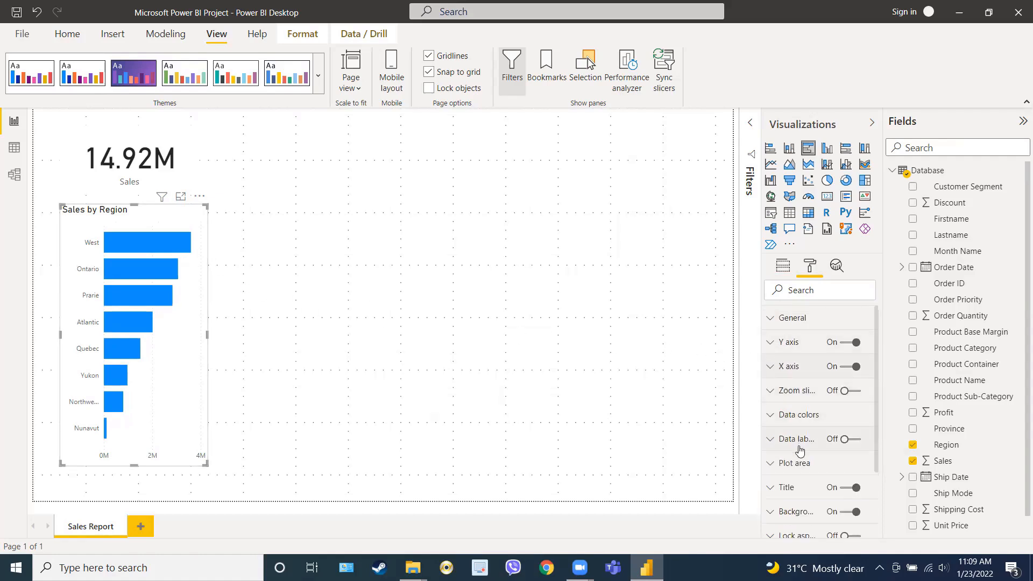
Turn on data labels for the Sales by Region bar chart and widen the chart slightly
left_click(848, 440)
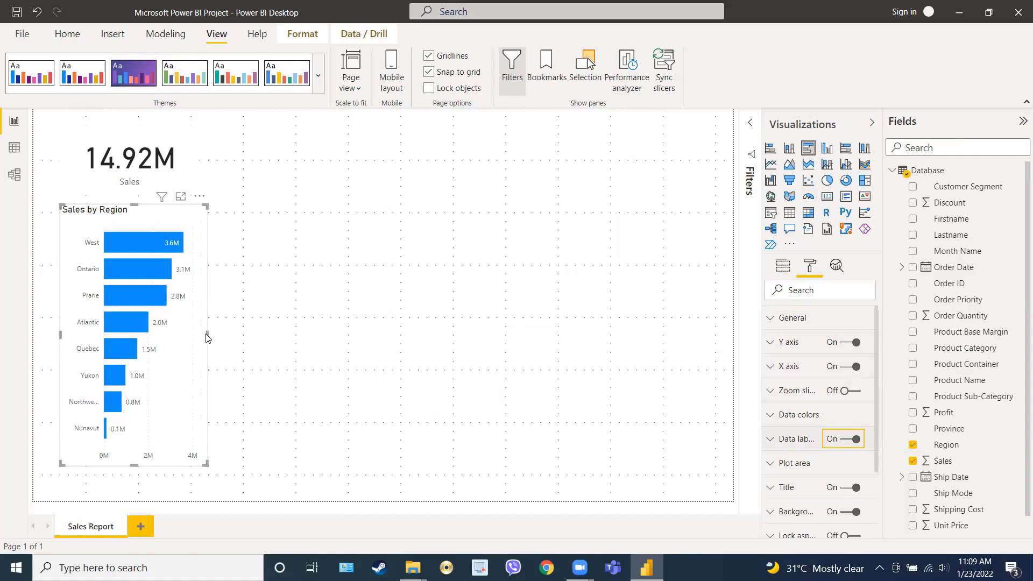
mouse_move(207, 338)
left_mouse_down()
mouse_move(388, 364)
mouse_move(160, 348)
mouse_move(226, 352)
mouse_move(218, 353)
left_mouse_up()
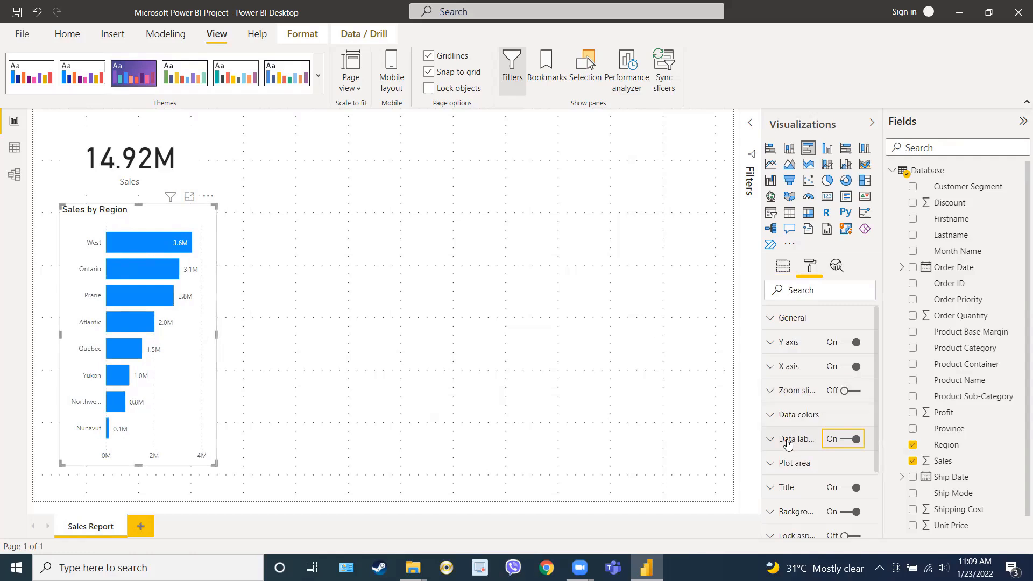
Format the Sales by Region chart title with white font, black background and centred alignment
left_click(792, 487)
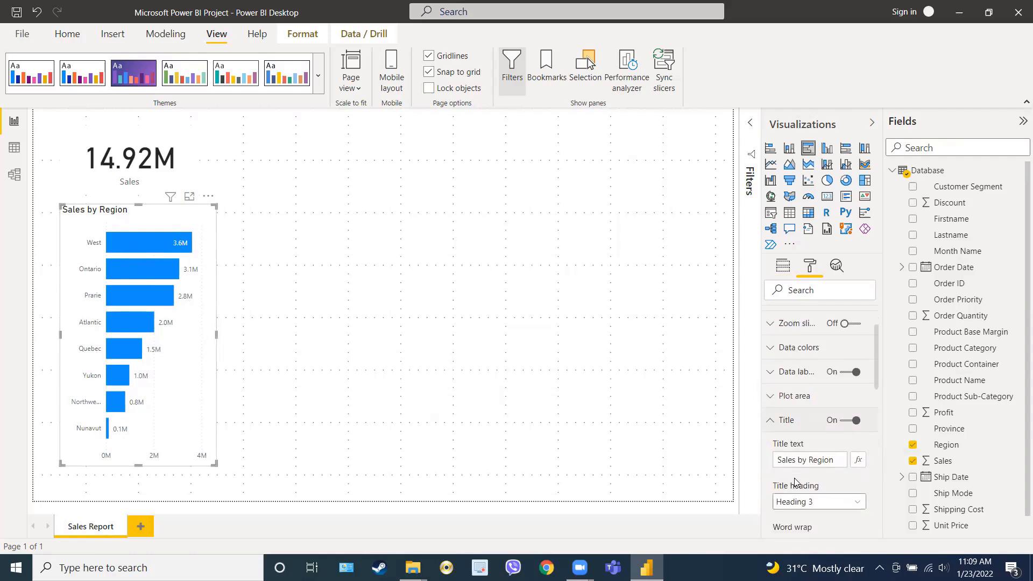
scroll(796, 480, "down", 2)
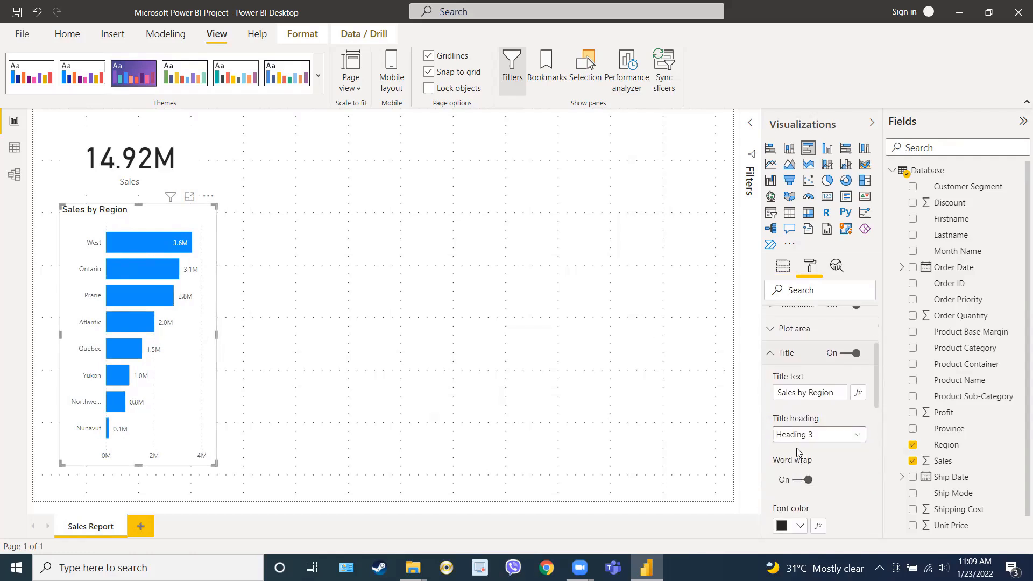
scroll(797, 456, "down", 3)
left_click(798, 395)
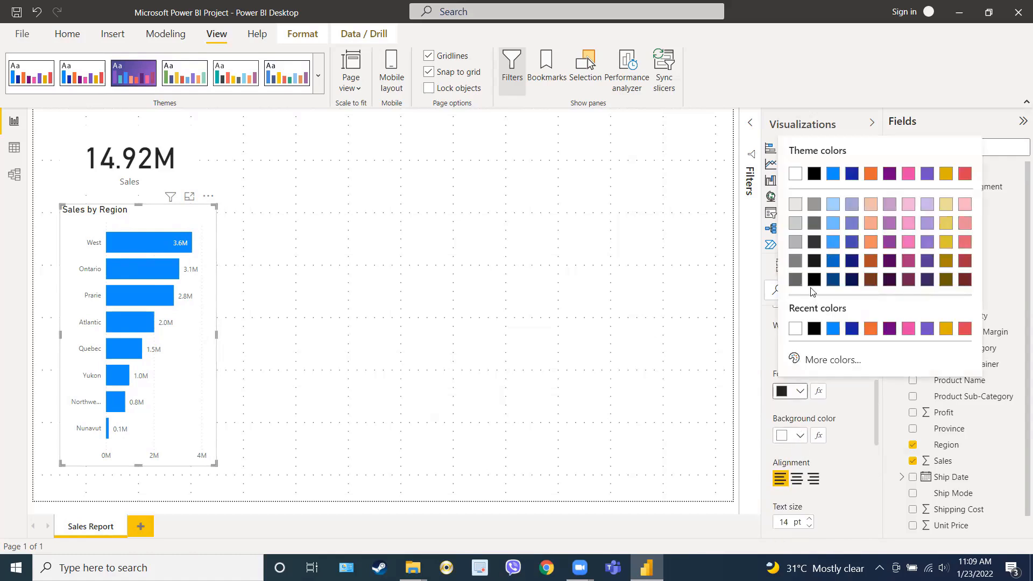
left_click(795, 173)
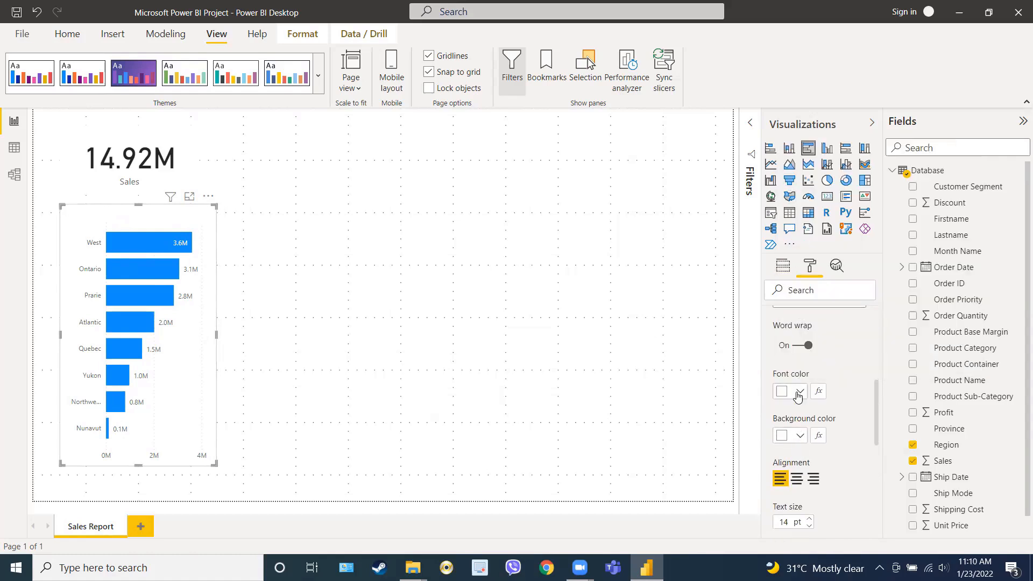
left_click(799, 434)
left_click(814, 186)
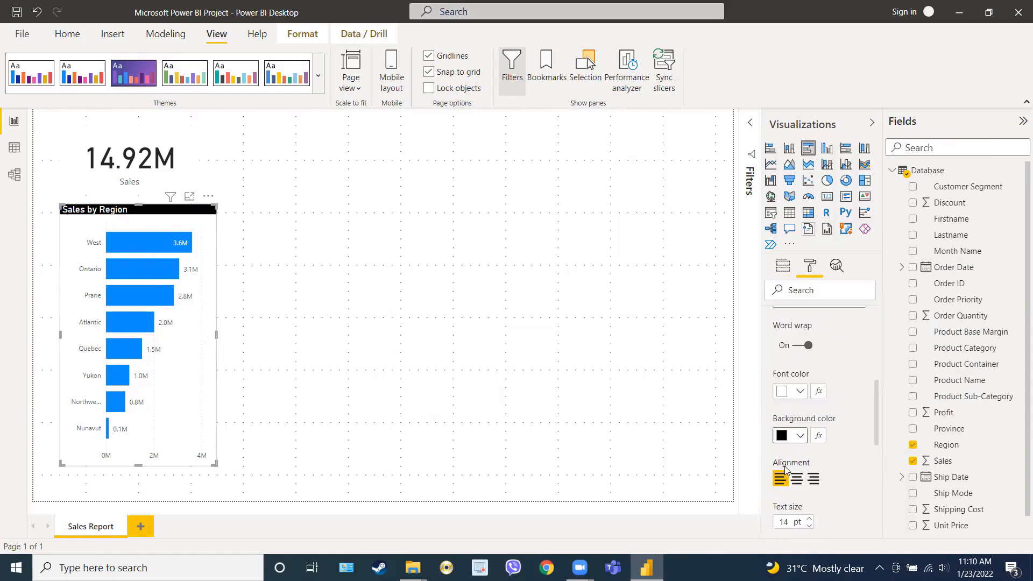
left_click(793, 479)
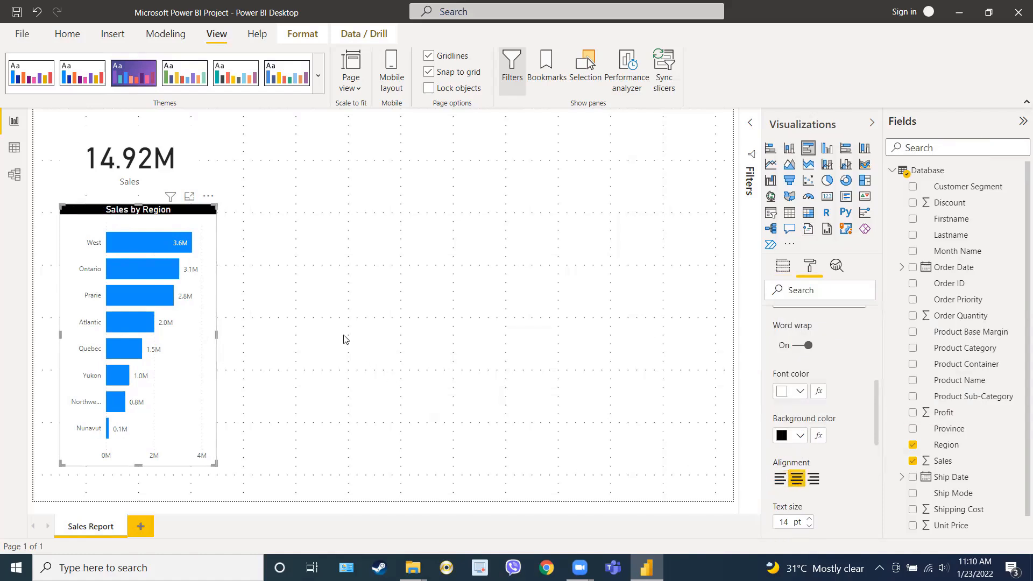
left_click(257, 306)
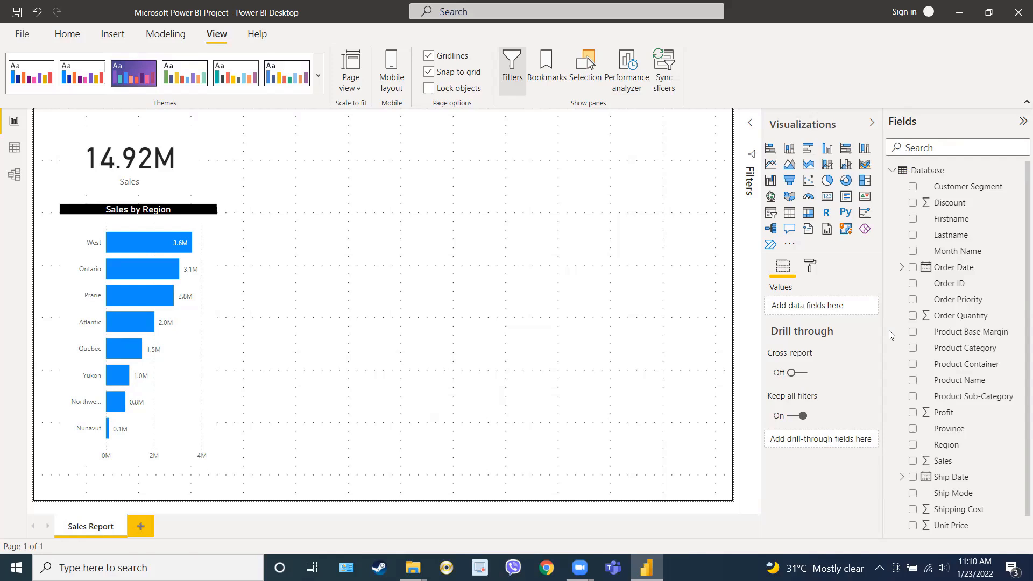
Insert a matrix visual beside the Sales by Region chart, level with its upper edge, and shrink it to fit there
scroll(982, 383, "down", 1)
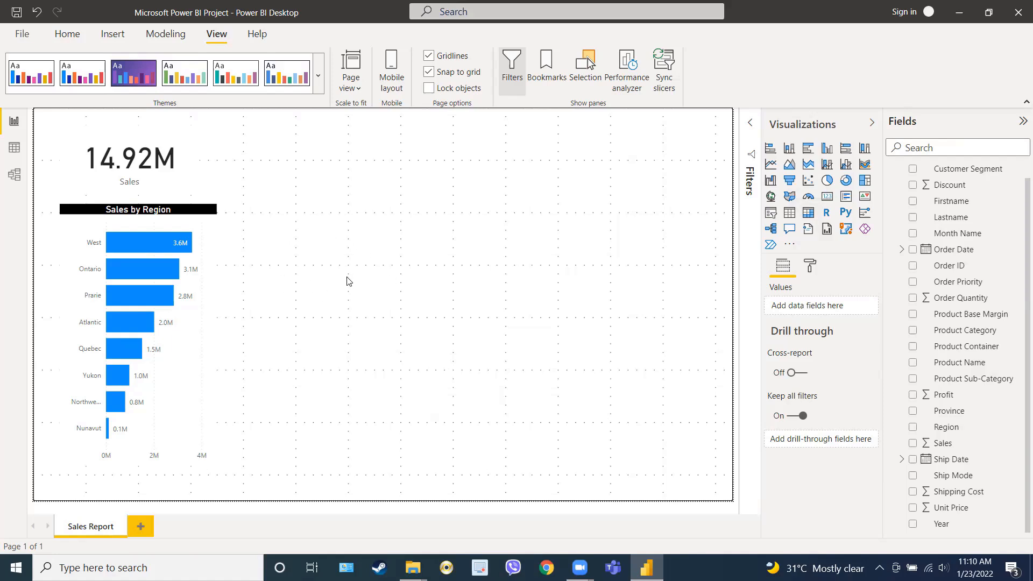
left_click(808, 215)
left_click_drag(289, 166, 288, 251)
left_click_drag(362, 280, 391, 359)
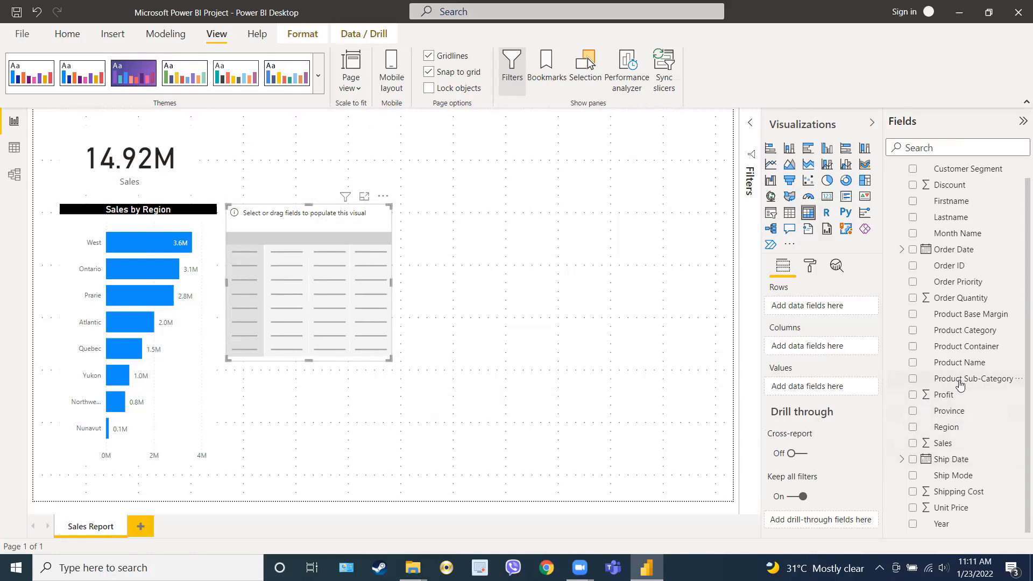
Set Product Category as the matrix rows and Sales as its values, and shorten the visual
left_click_drag(967, 335, 827, 308)
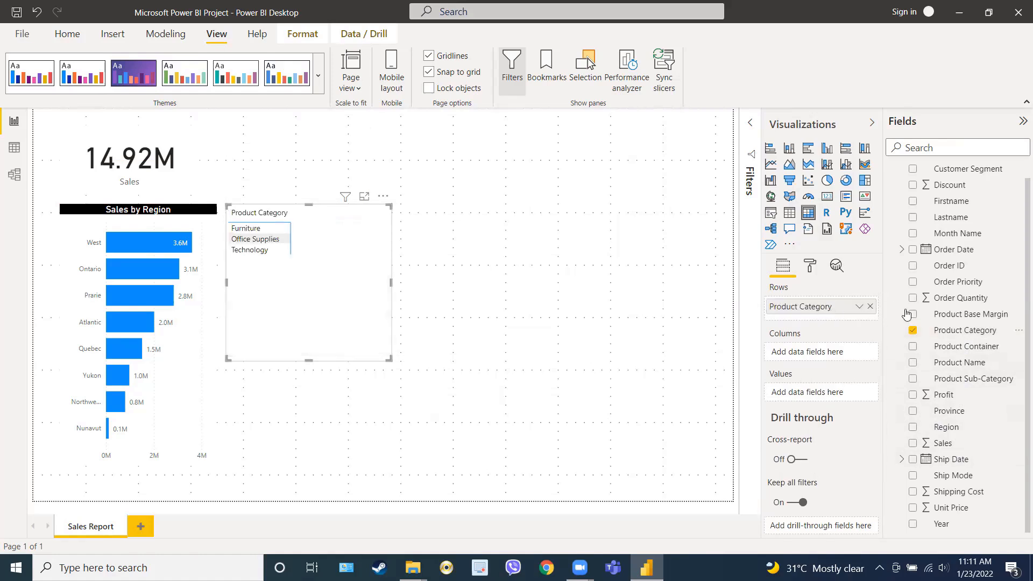
left_click_drag(943, 445, 816, 395)
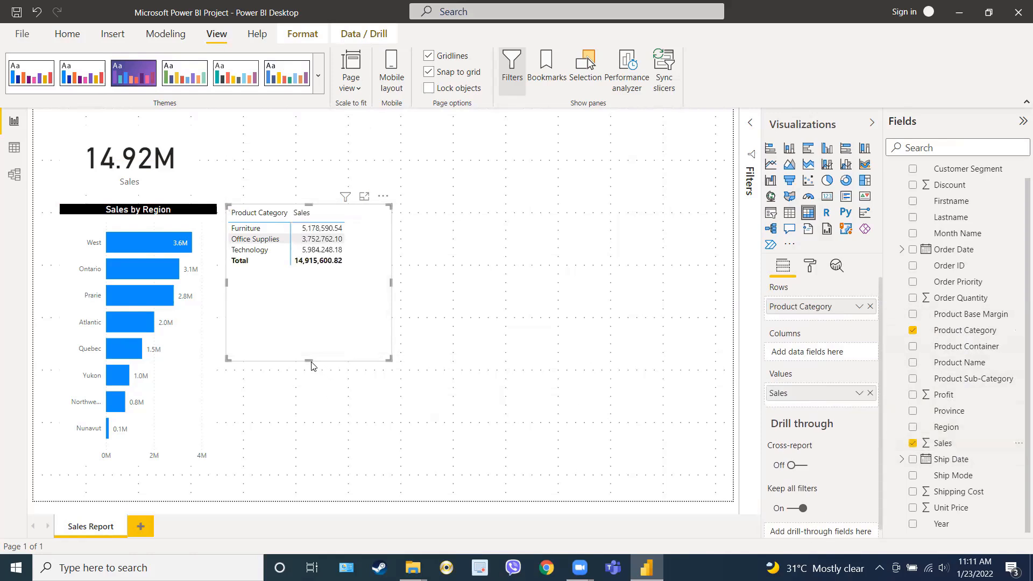
left_click_drag(311, 360, 306, 323)
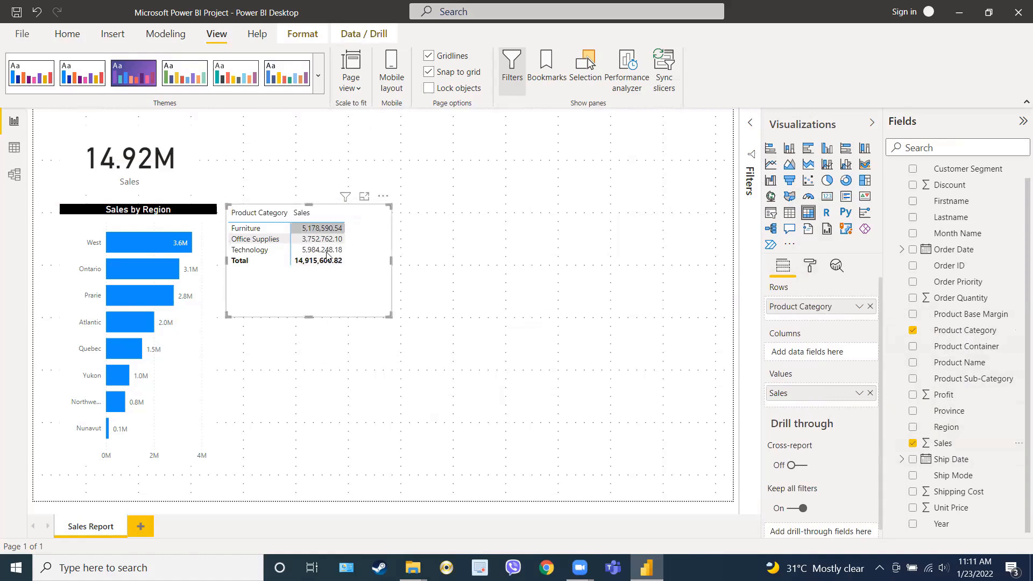
Apply the Alternating rows style to the matrix
left_click(810, 267)
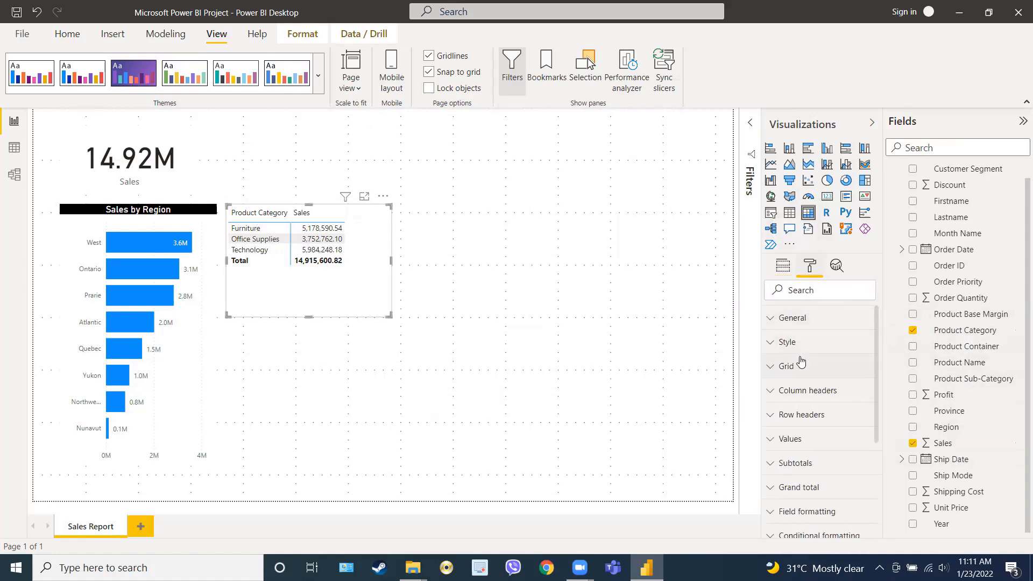
left_click(787, 343)
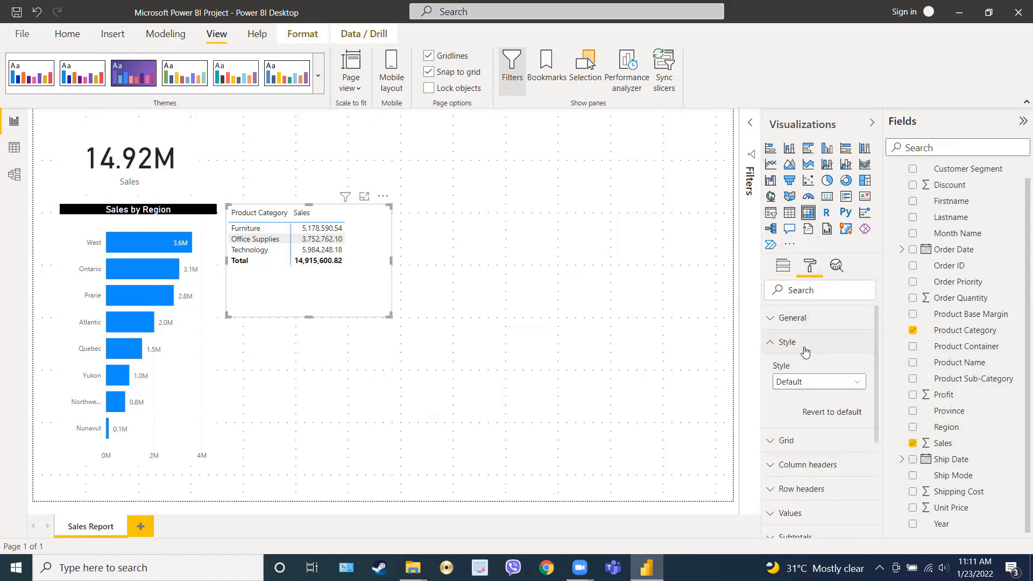
left_click(804, 382)
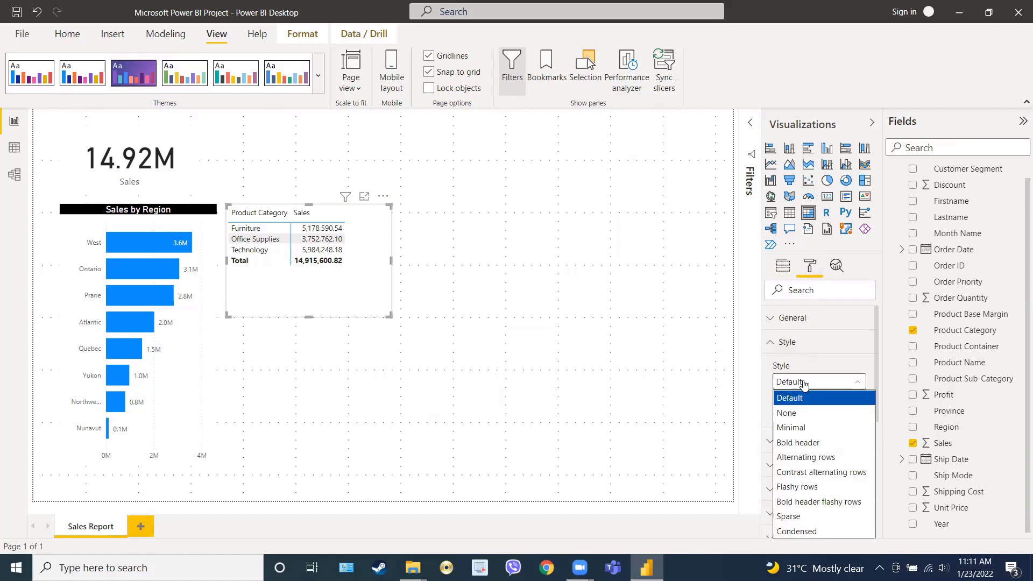
left_click(809, 458)
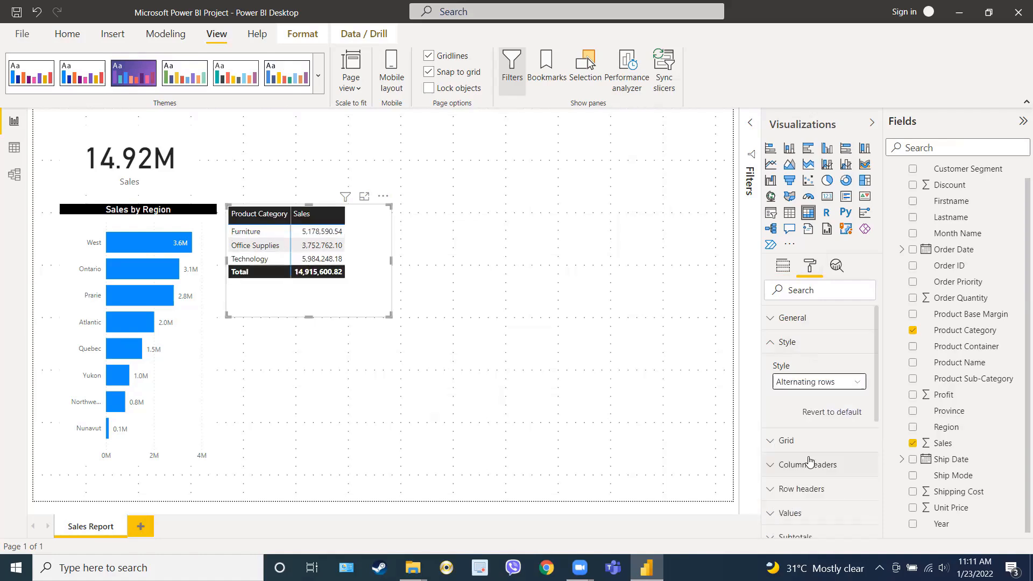
left_click(799, 347)
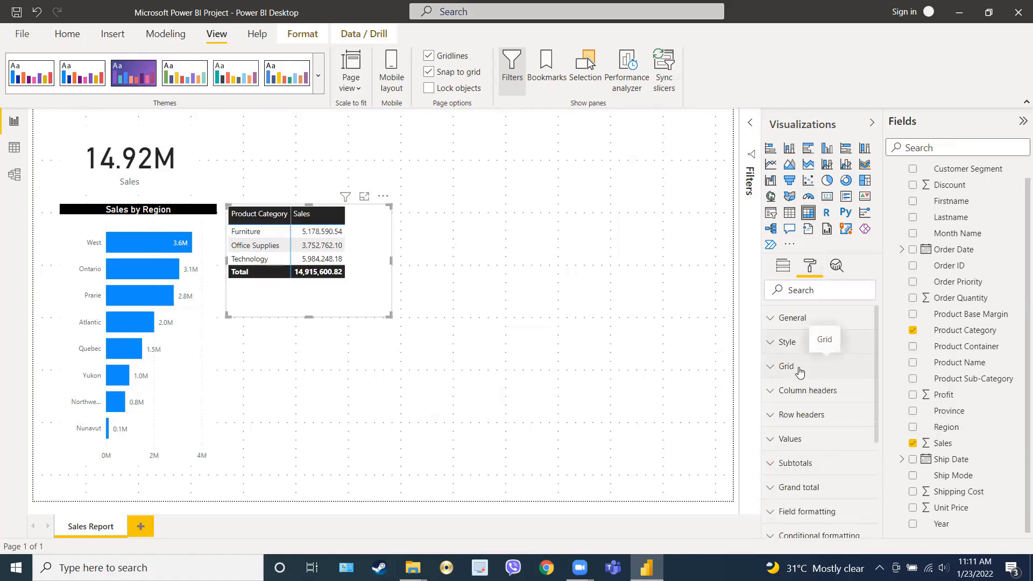
Set the grid text size of the matrix to 14 pt
left_click(799, 372)
scroll(801, 426, "down", 5)
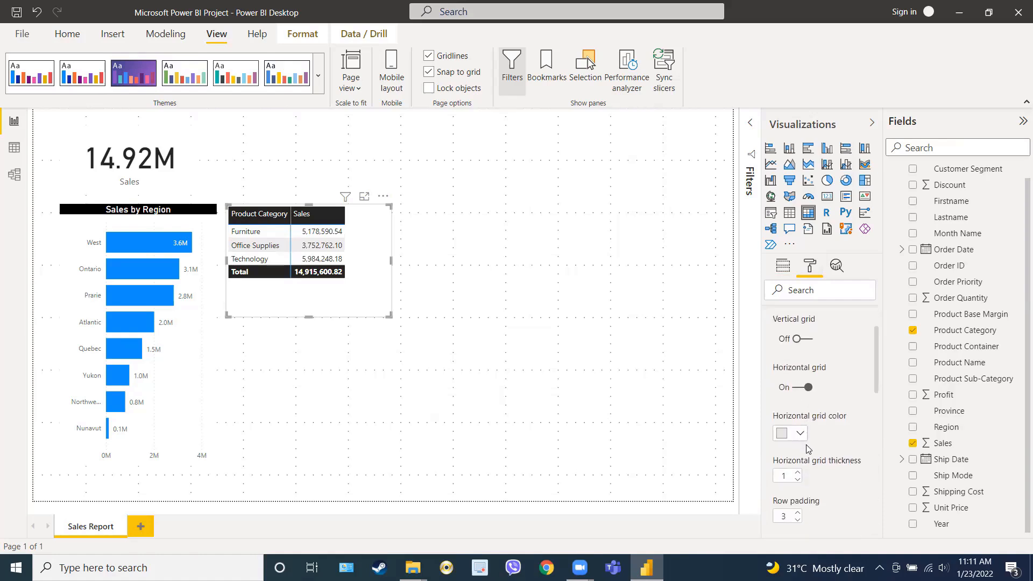
scroll(801, 443, "down", 2)
left_click(809, 439)
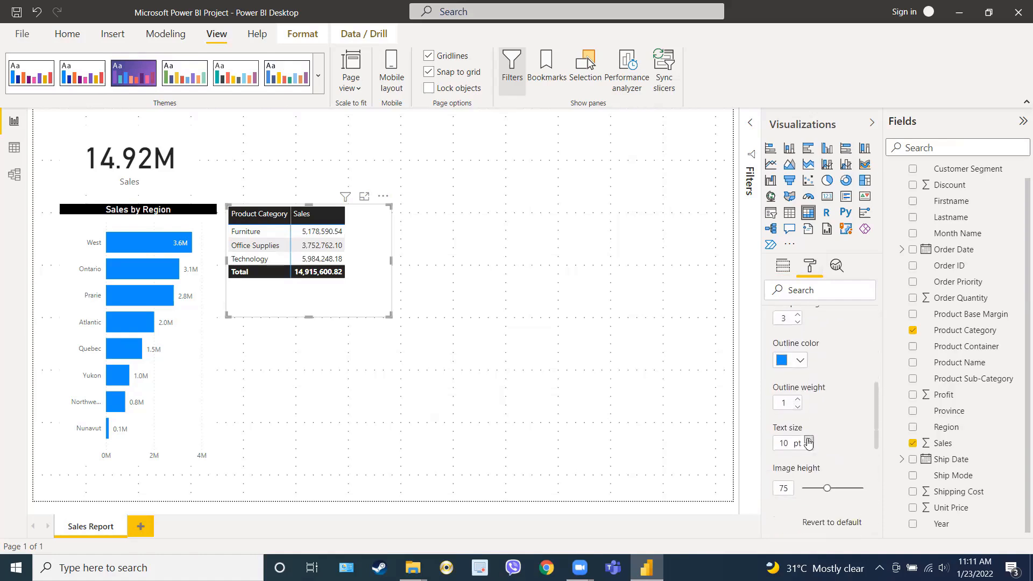
left_click(809, 440)
left_click(808, 440)
left_click(809, 439)
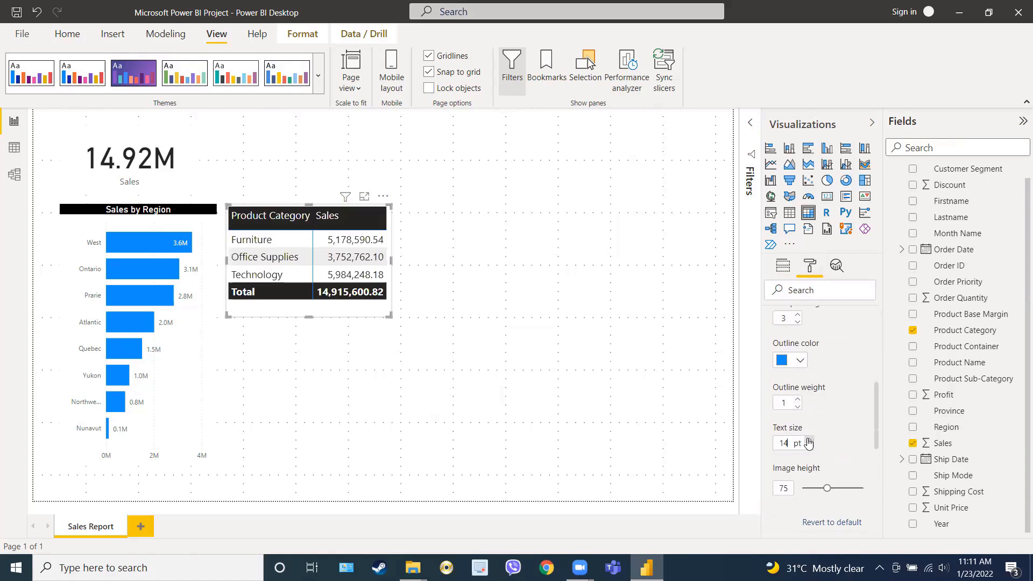
Widen the matrix slightly, trim its height to fit the rows and move it a little further from the bar chart
left_click_drag(388, 317, 404, 311)
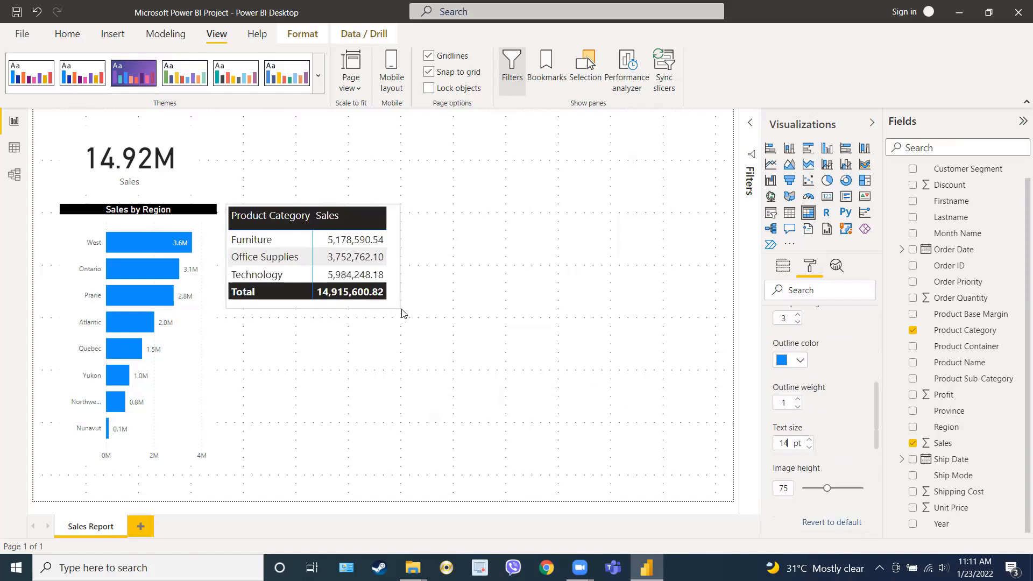
scroll(805, 346, "up", 5)
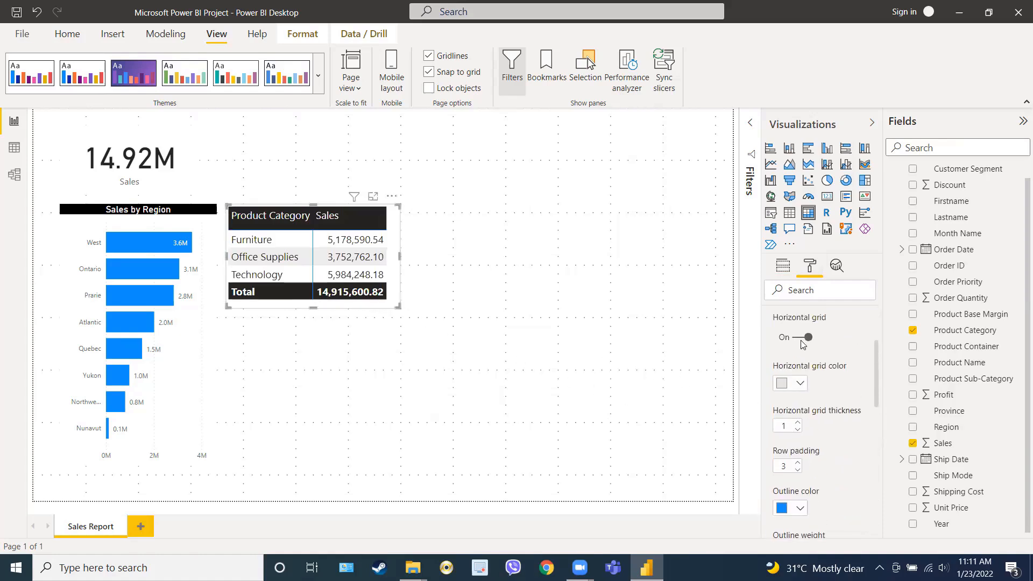
left_click(792, 365)
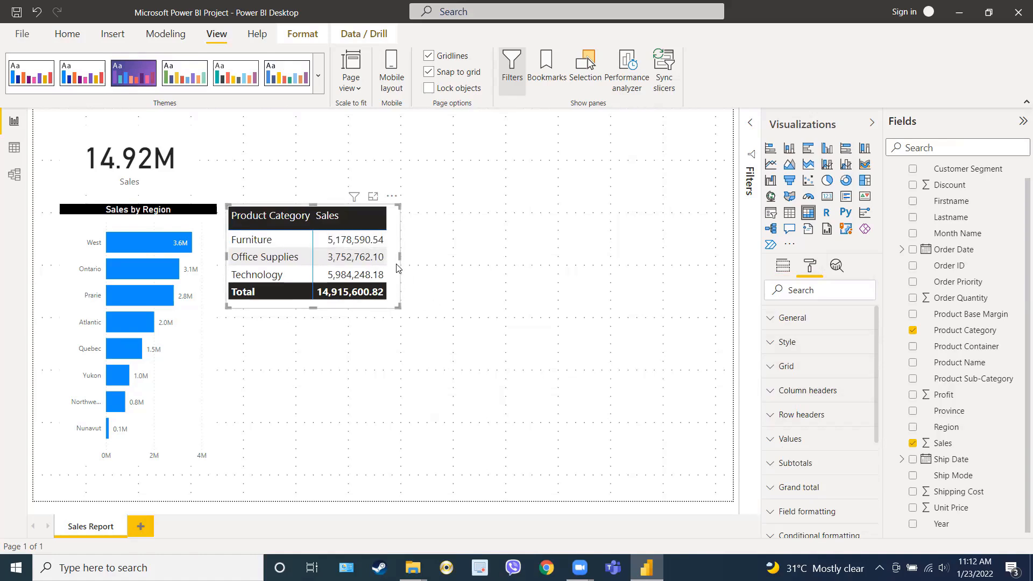
left_click_drag(396, 264, 398, 264)
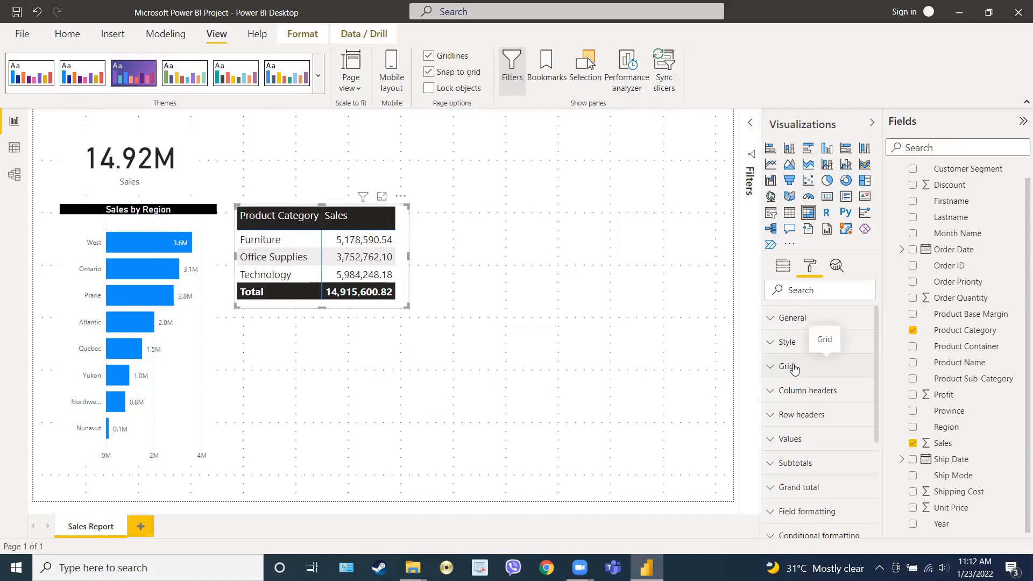
left_click_drag(406, 309, 407, 316)
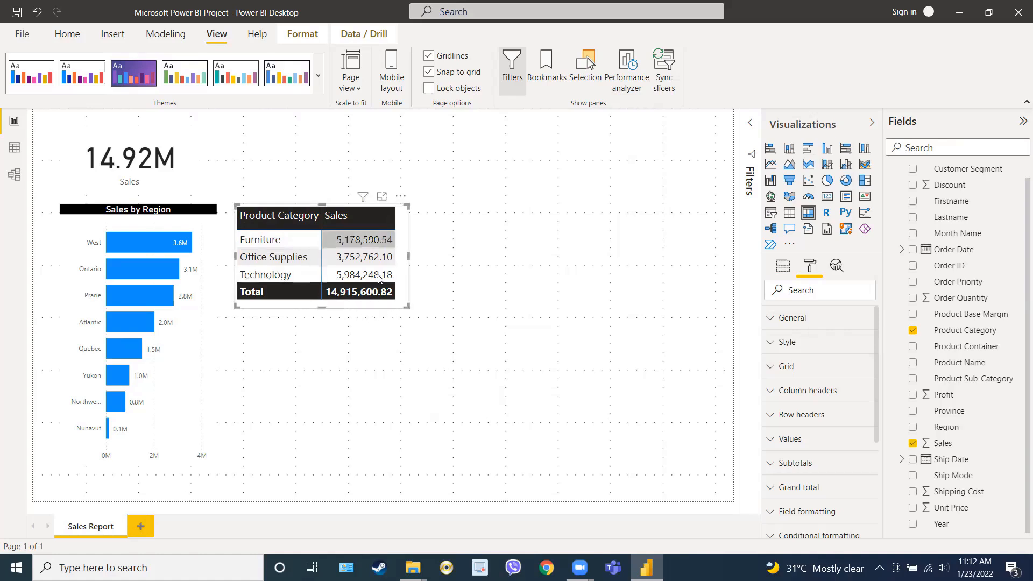
left_click_drag(409, 258, 420, 262)
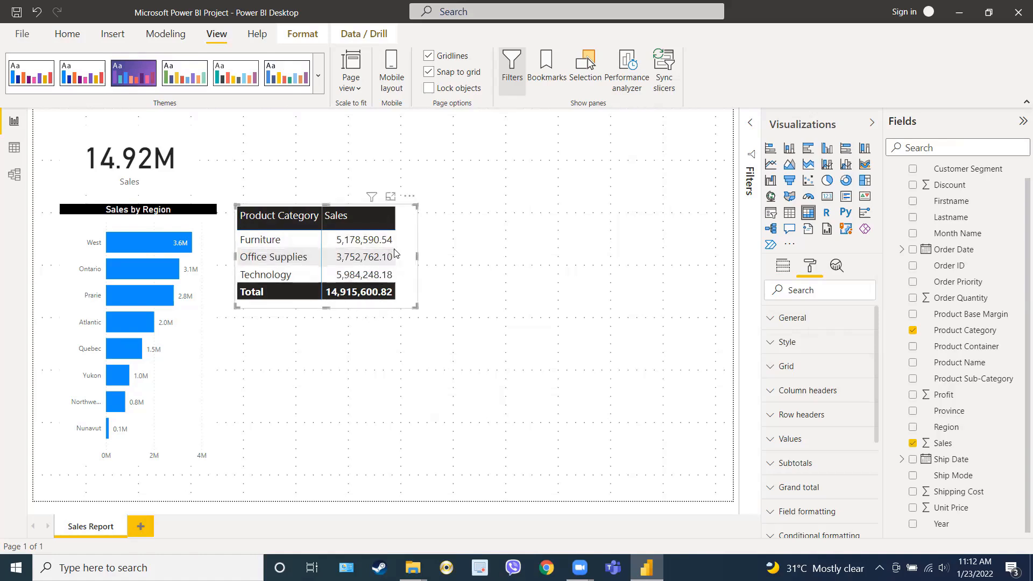
Sort the matrix by Sales in descending order and replace Product Category with Product Sub-Category in its rows
left_click(366, 227)
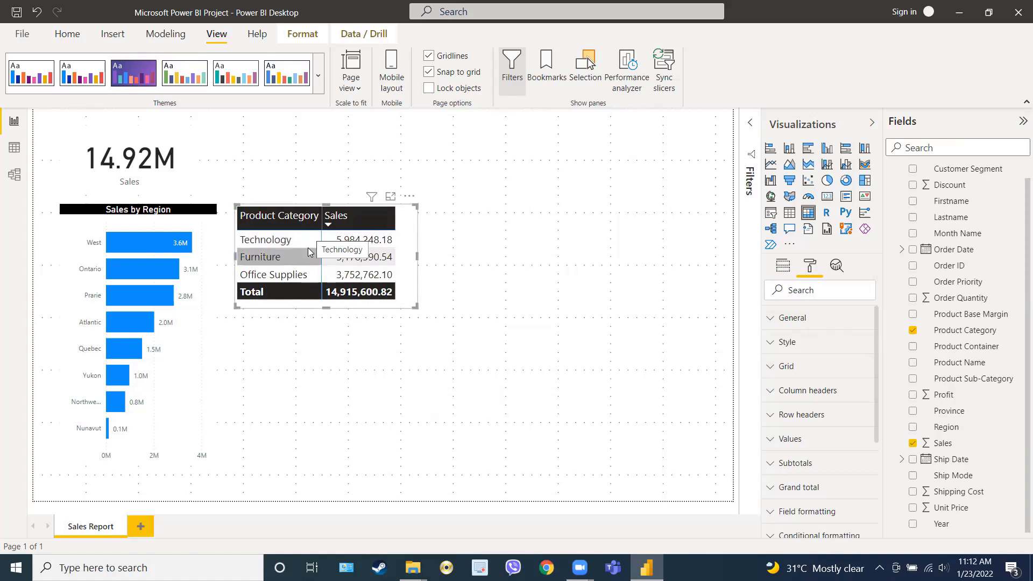
left_click(783, 268)
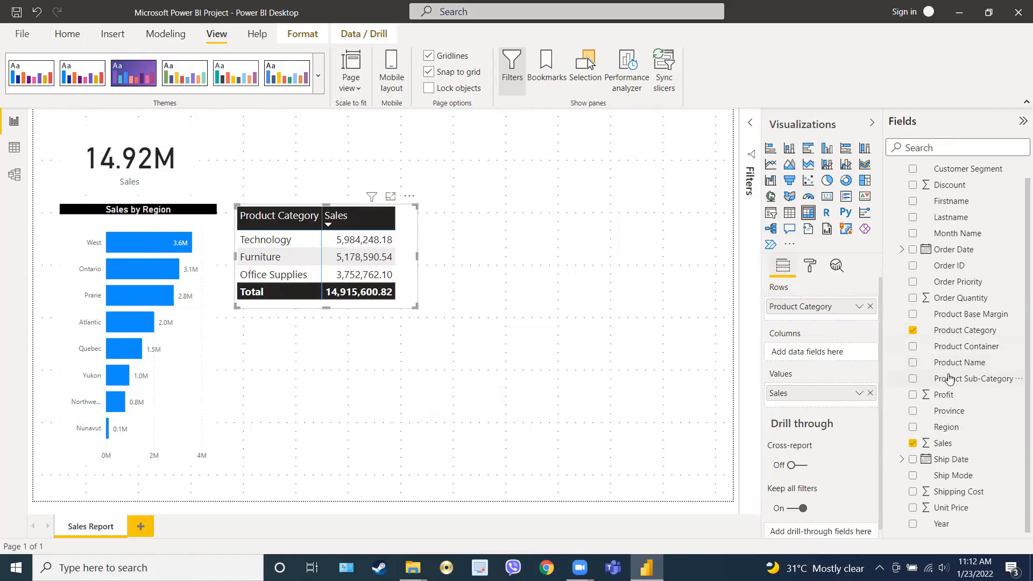
left_click_drag(949, 380, 850, 317)
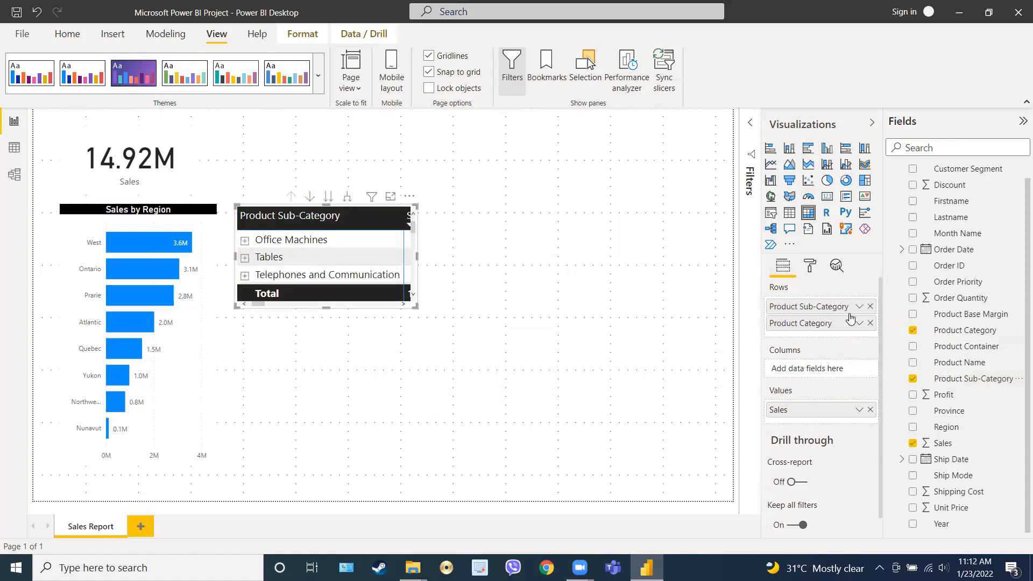
left_click(870, 323)
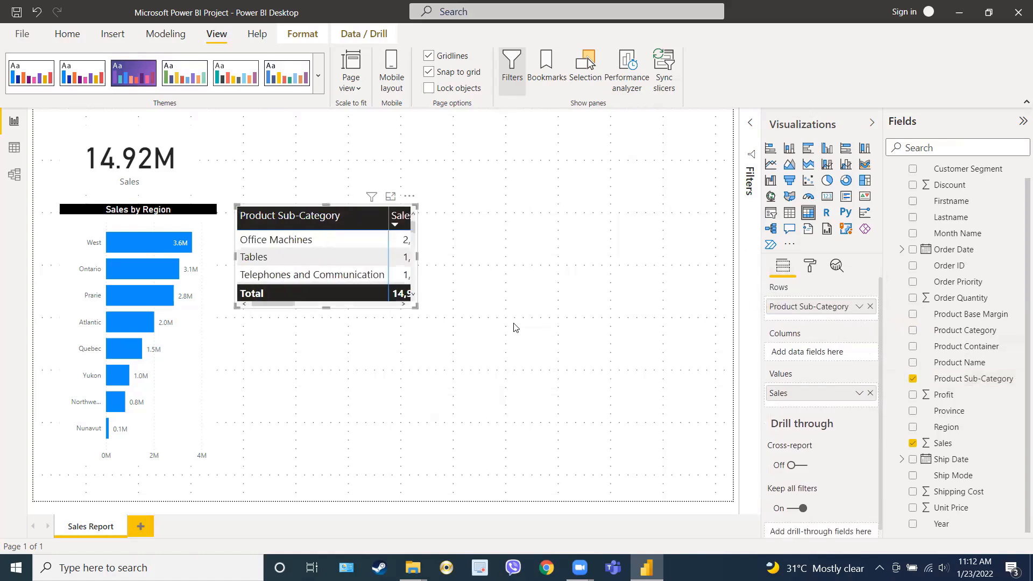
Enlarge the matrix to show most sub-categories with full Sales values and move it higher on the page
left_click_drag(416, 305, 471, 485)
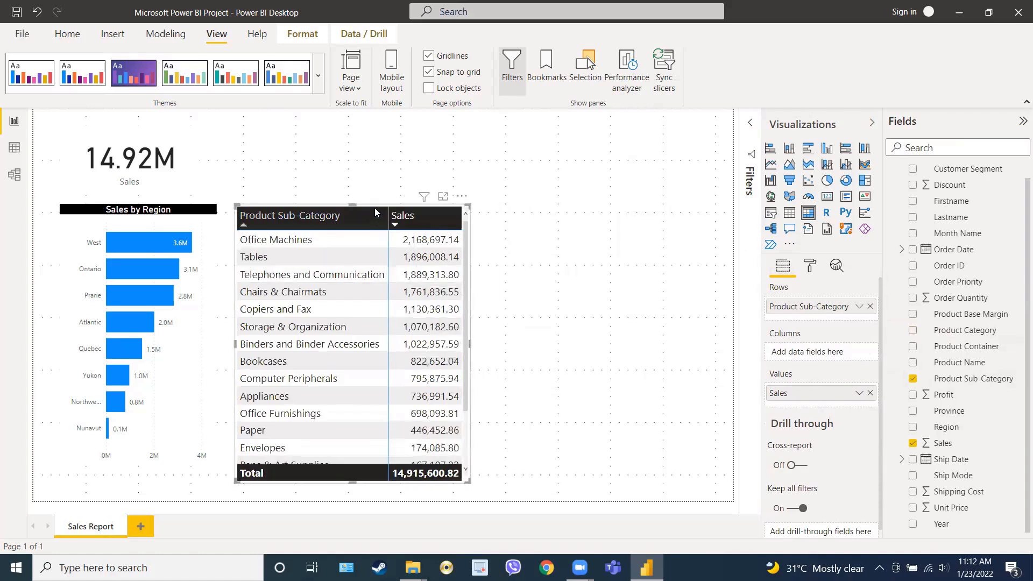
left_click_drag(375, 209, 381, 155)
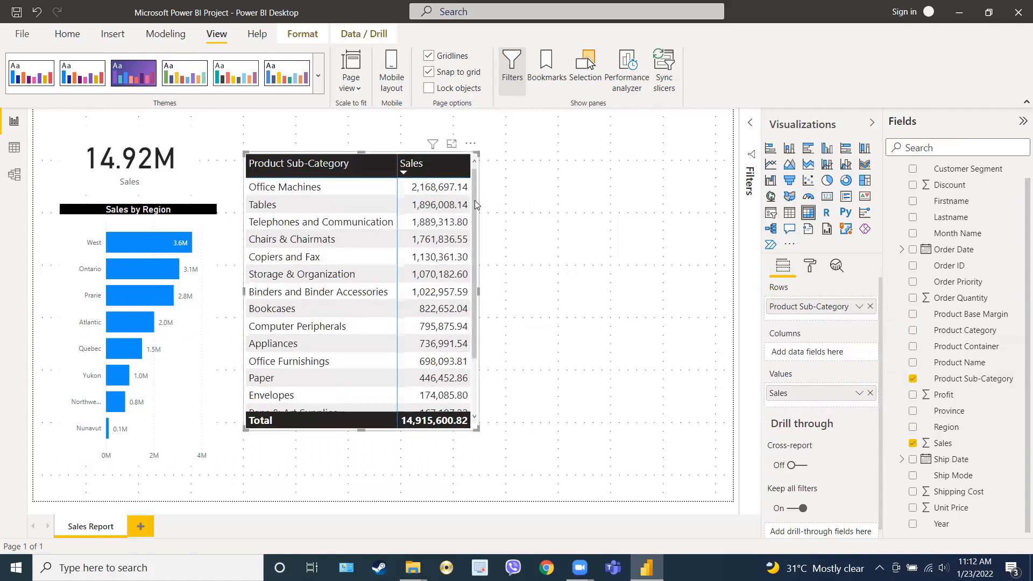
mouse_move(474, 200)
left_mouse_down()
mouse_move(467, 278)
mouse_move(474, 193)
left_mouse_up()
Reduce the grid text size of the matrix to 11 pt
left_click(809, 267)
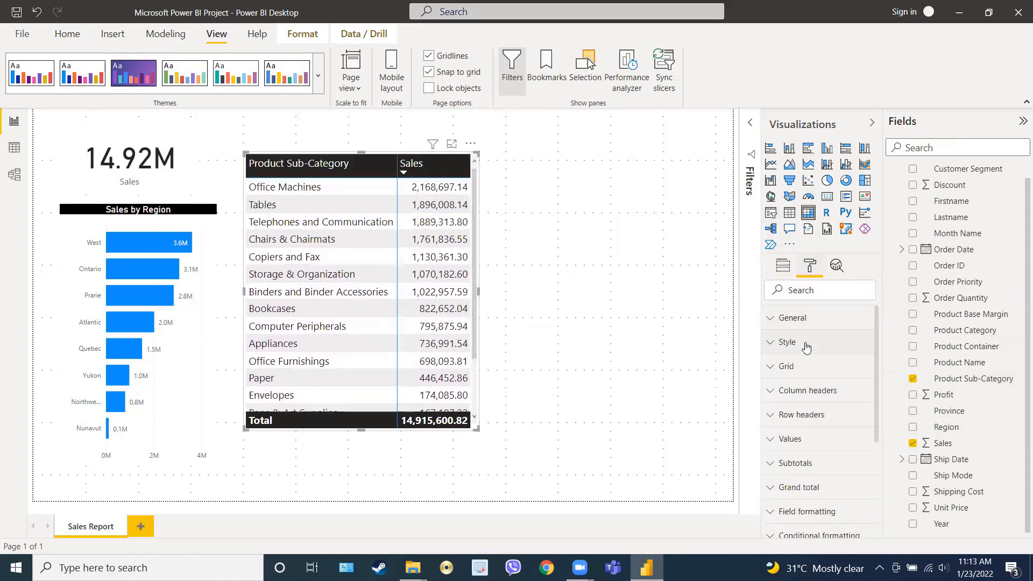
left_click(801, 366)
scroll(818, 444, "down", 5)
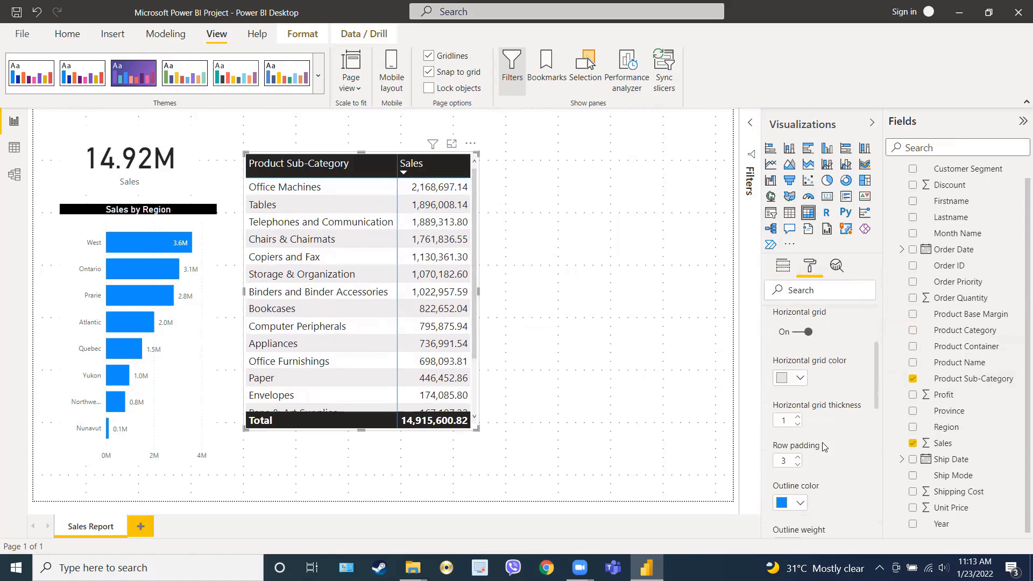
scroll(816, 444, "down", 3)
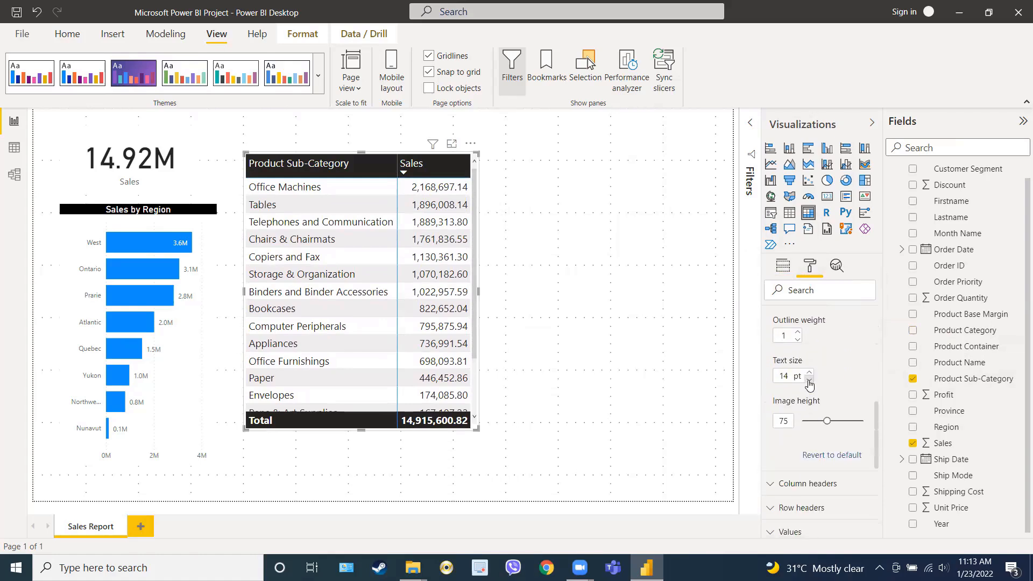
left_click(808, 381)
left_click(809, 381)
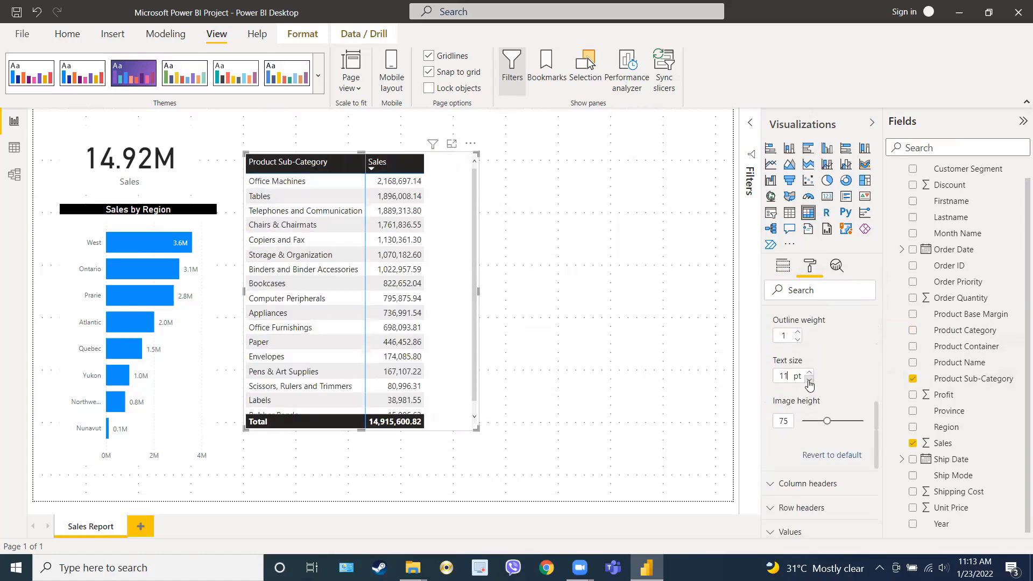
Move the matrix down, extend it to show every sub-category and the total, and narrow it to fit its columns
left_click_drag(430, 207, 423, 250)
mouse_move(468, 472)
left_mouse_down()
mouse_move(465, 499)
mouse_move(461, 491)
left_mouse_up()
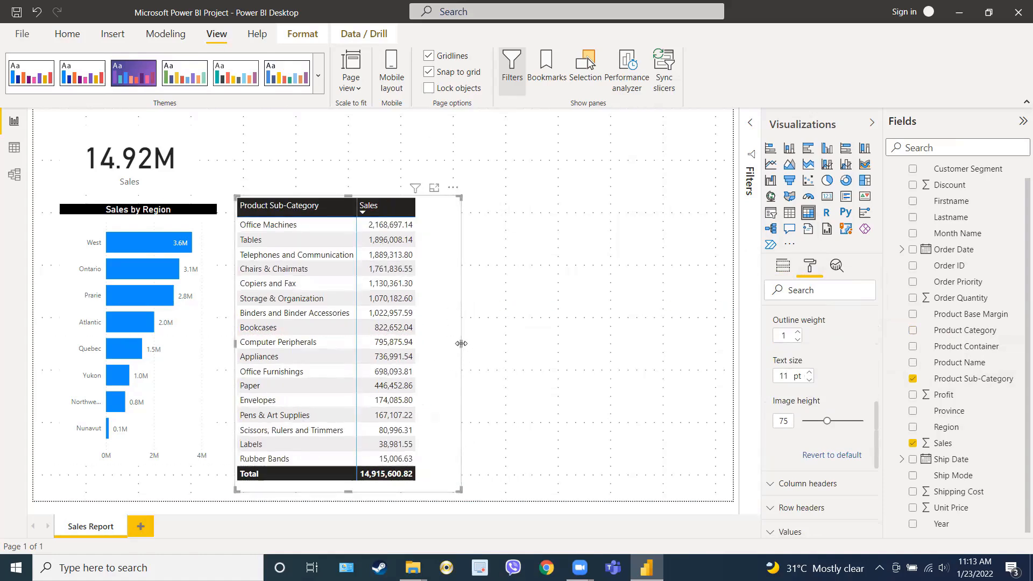
left_click_drag(461, 344, 435, 345)
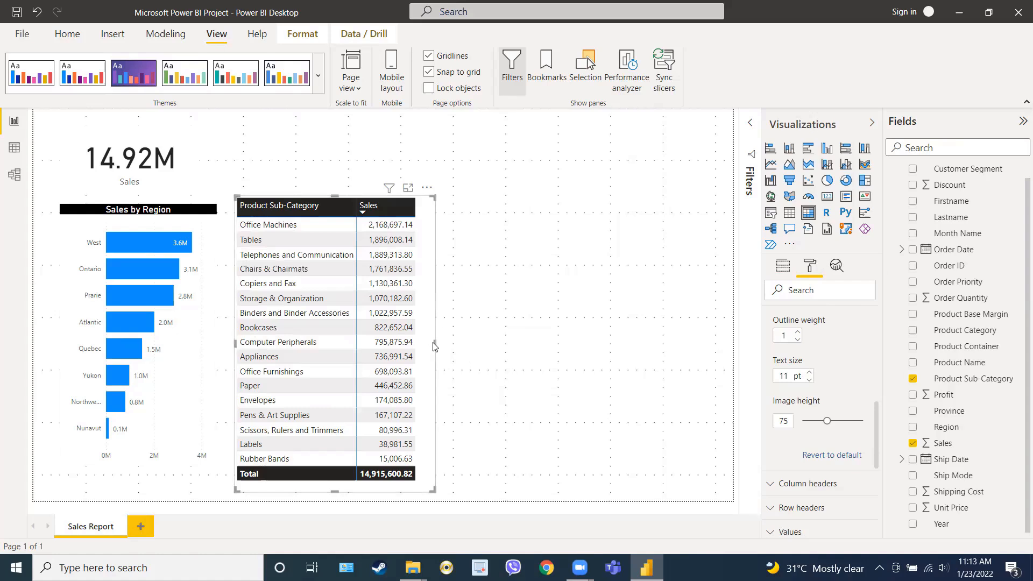
left_click_drag(437, 342, 426, 344)
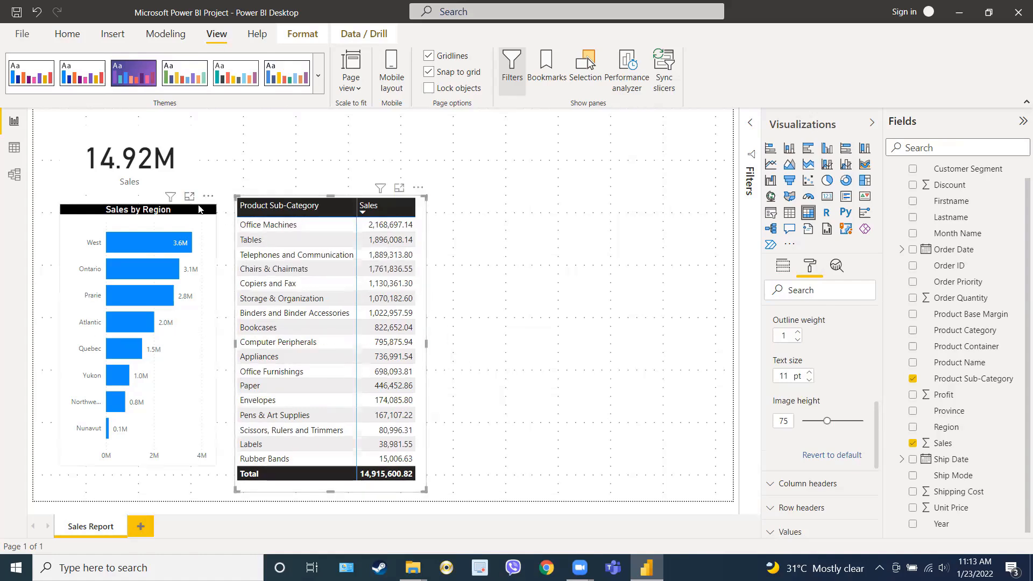
Swap the two visuals so the matrix sits under the Sales card and the Sales by Region chart stands beside it
left_click_drag(256, 208, 563, 214)
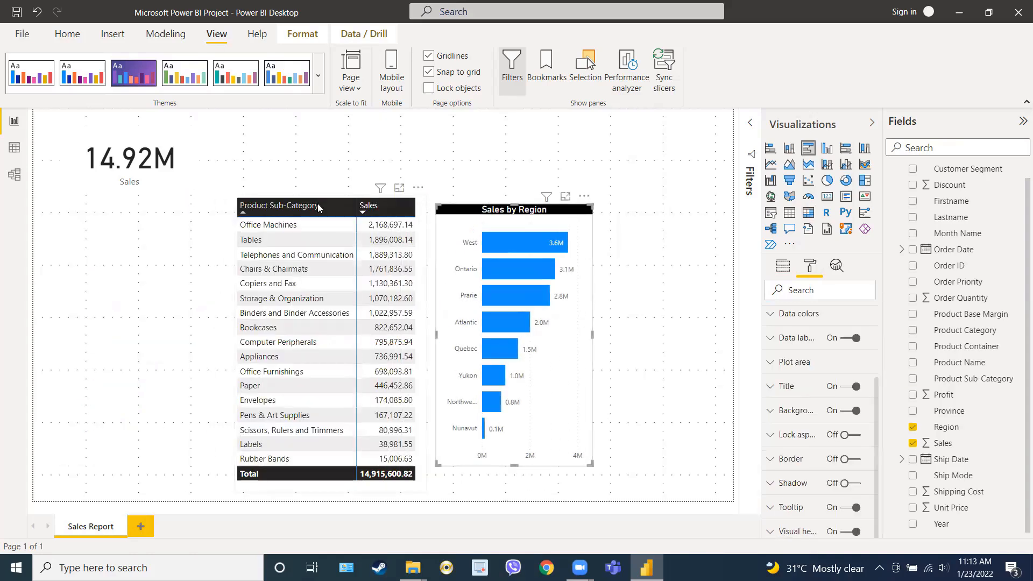
left_click(416, 212)
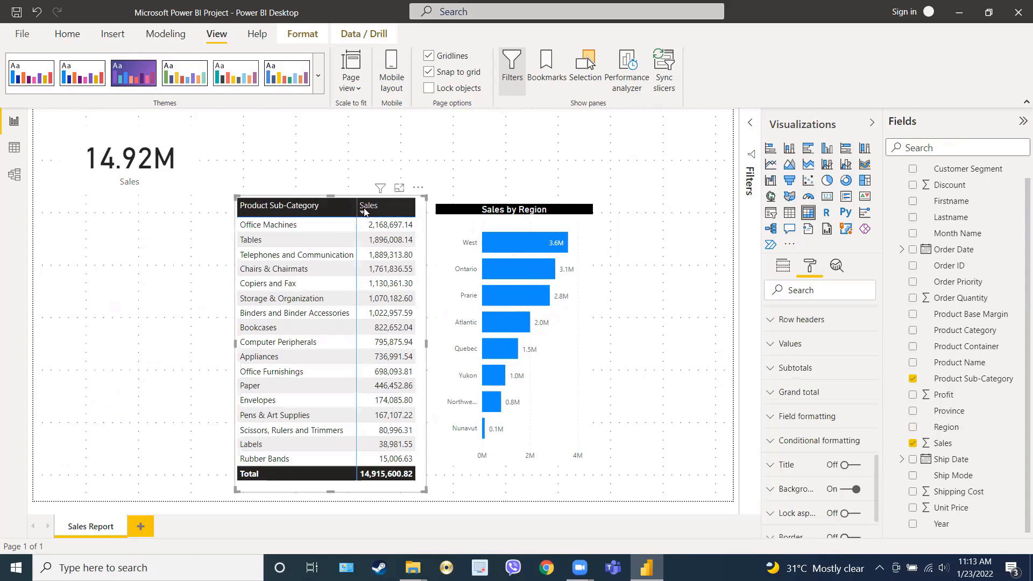
left_click_drag(420, 200, 248, 202)
left_click_drag(584, 242, 393, 232)
Stretch the Sales by Region chart downward to about the matrix's height and shift it slightly away from the matrix
left_click_drag(396, 453, 398, 481)
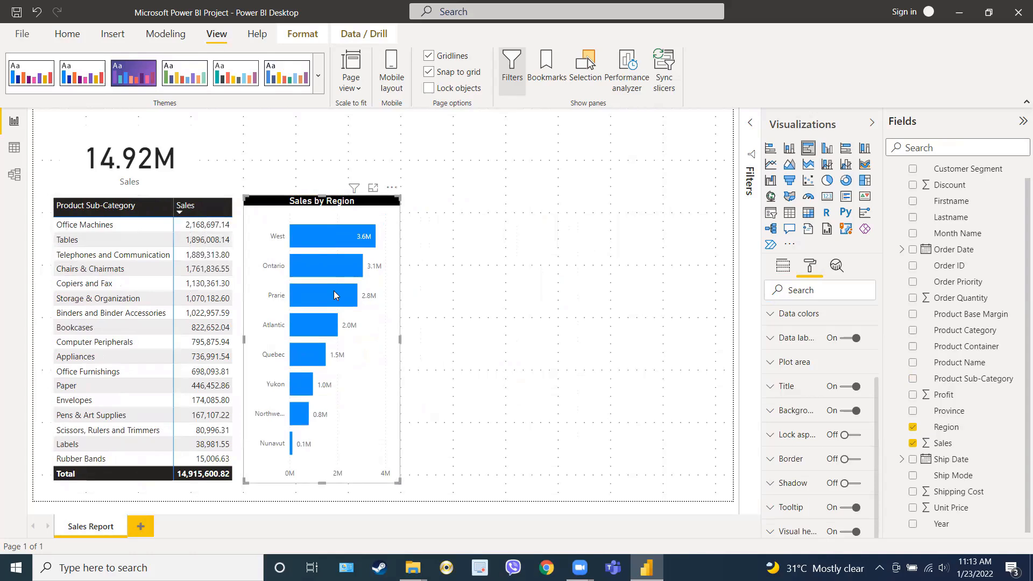
mouse_move(334, 291)
left_click(233, 205)
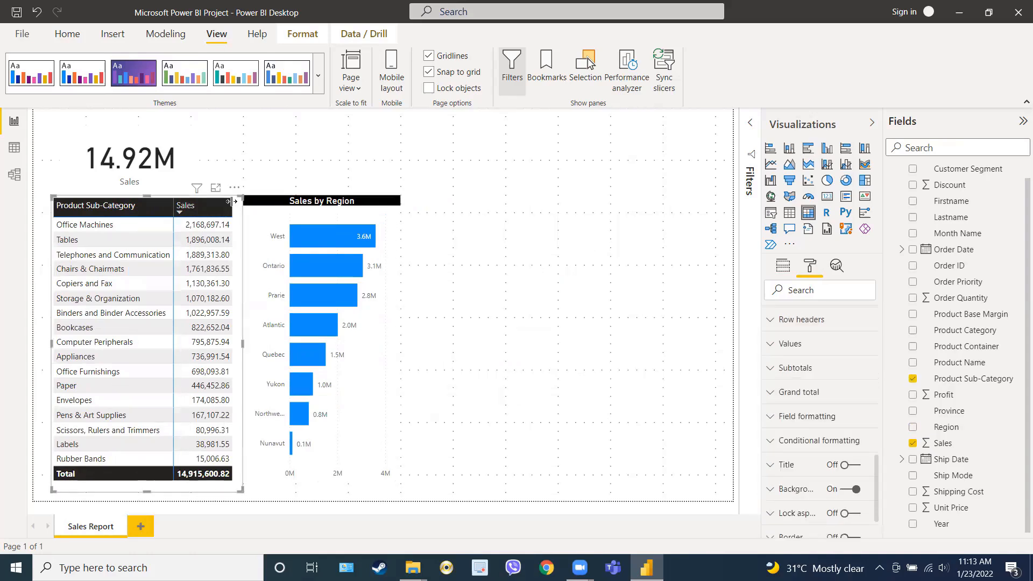
left_click(396, 218)
left_click_drag(399, 216, 407, 215)
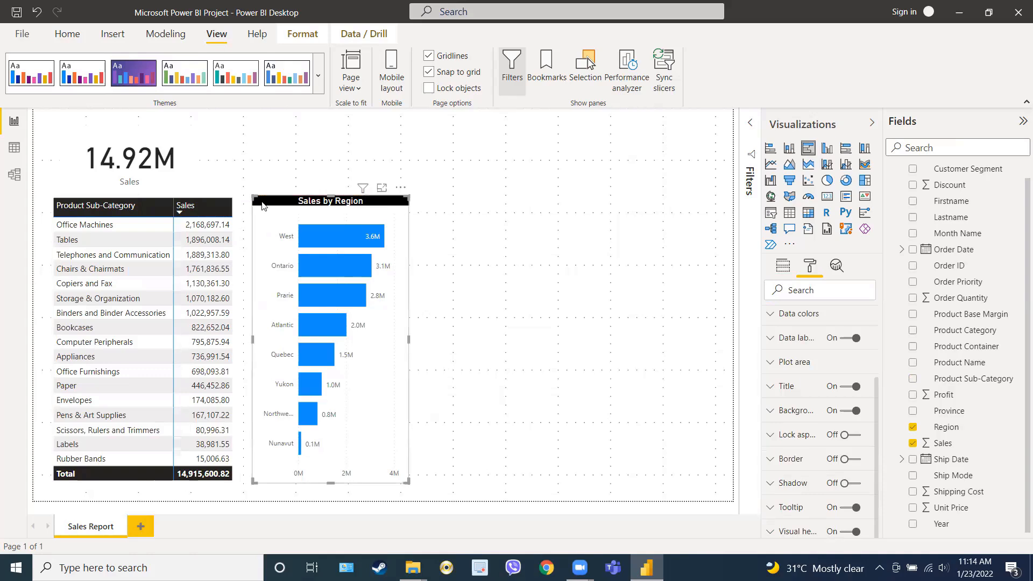
Turn on data bars for the Sales values in the matrix through conditional formatting
left_click(235, 206)
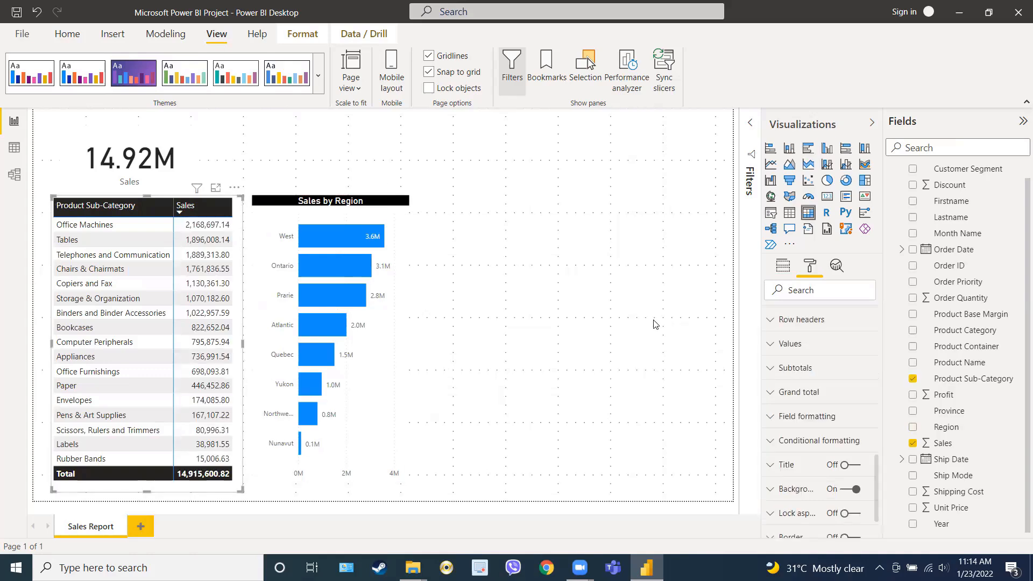
left_click(805, 439)
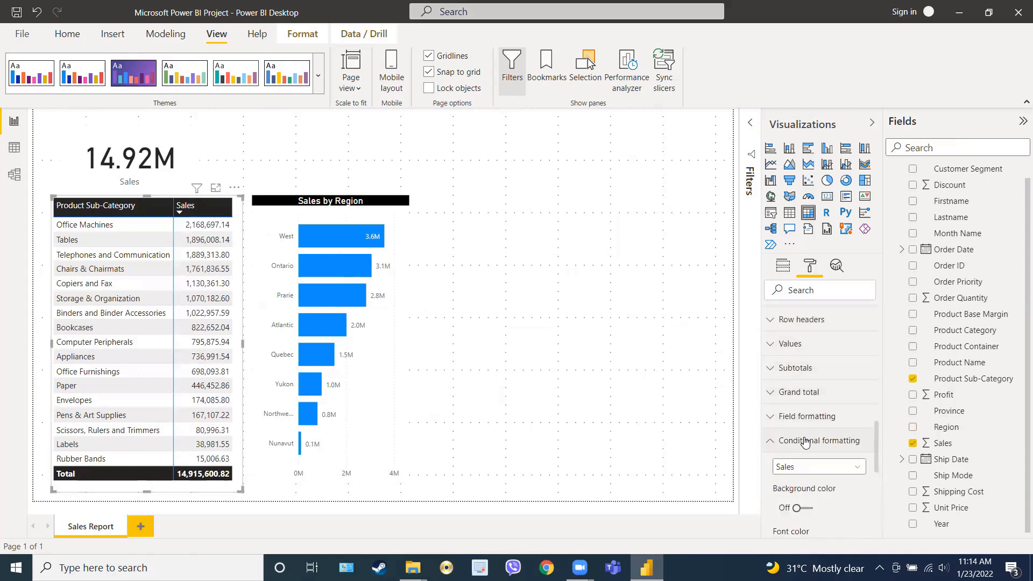
scroll(805, 441, "down", 3)
scroll(805, 442, "down", 2)
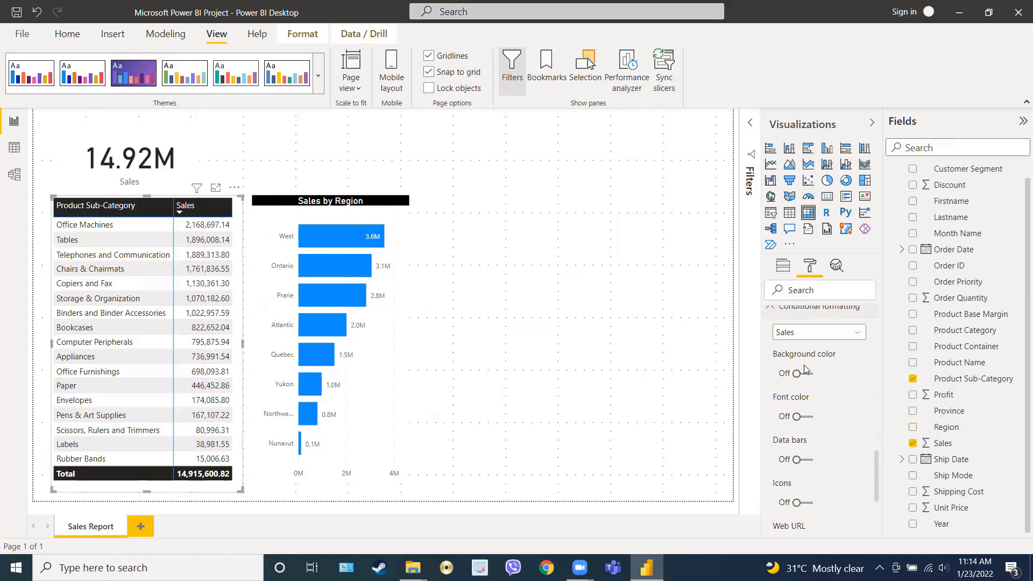
left_click(806, 460)
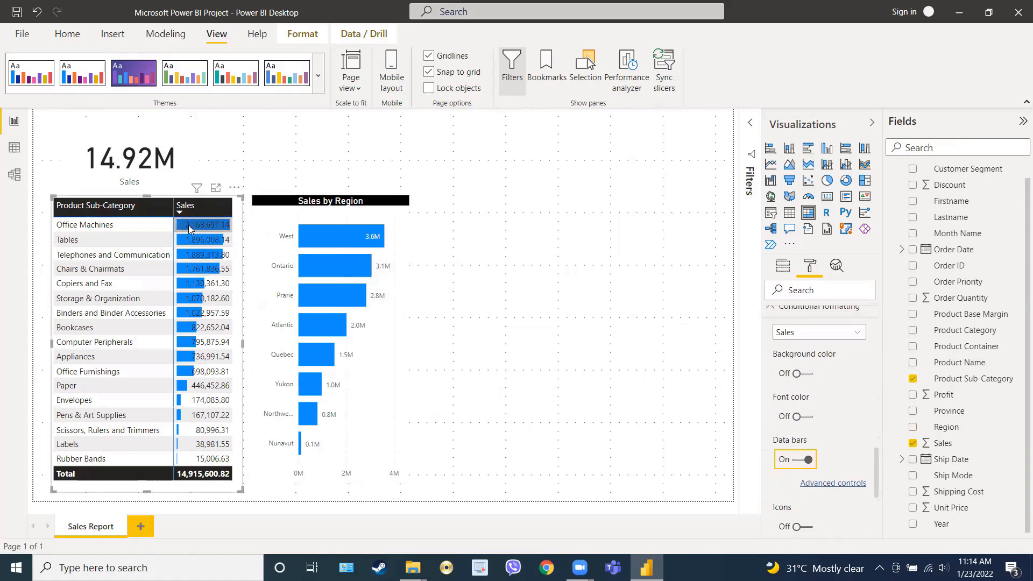
Move the Sales card slightly up and to the right so it is better centred above the matrix, and deselect it
mouse_move(193, 228)
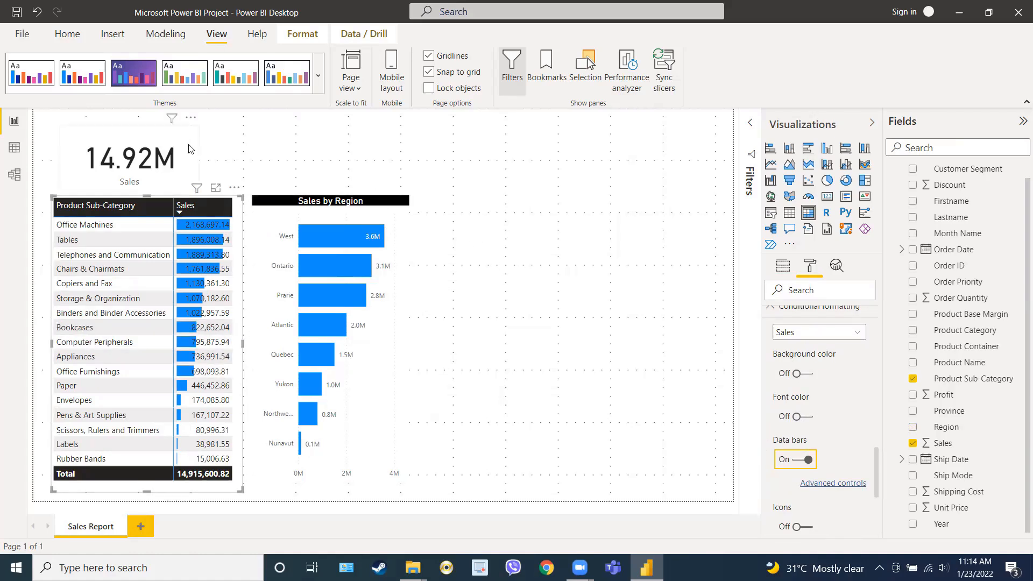
left_click_drag(187, 149, 194, 151)
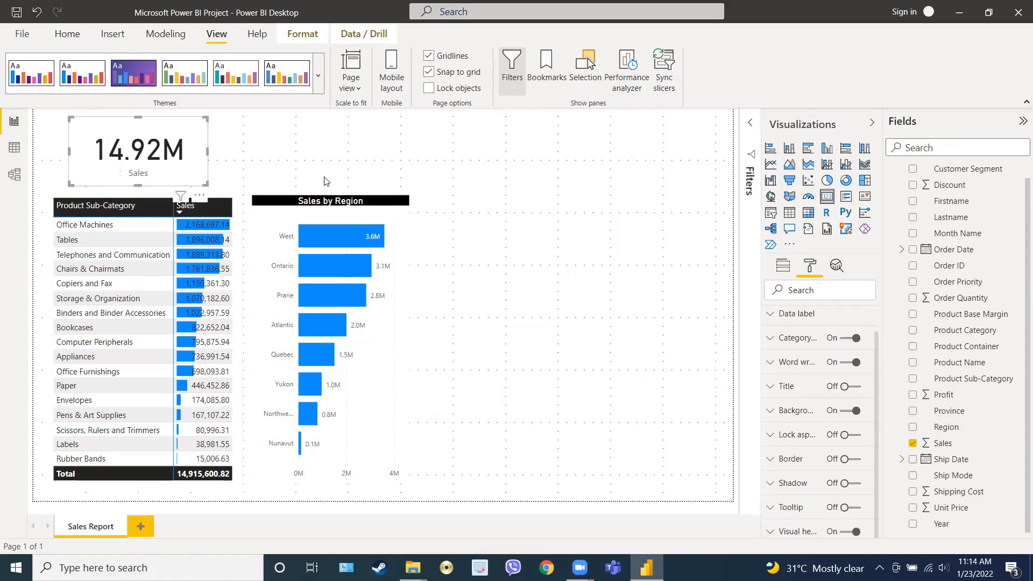
left_click(437, 231)
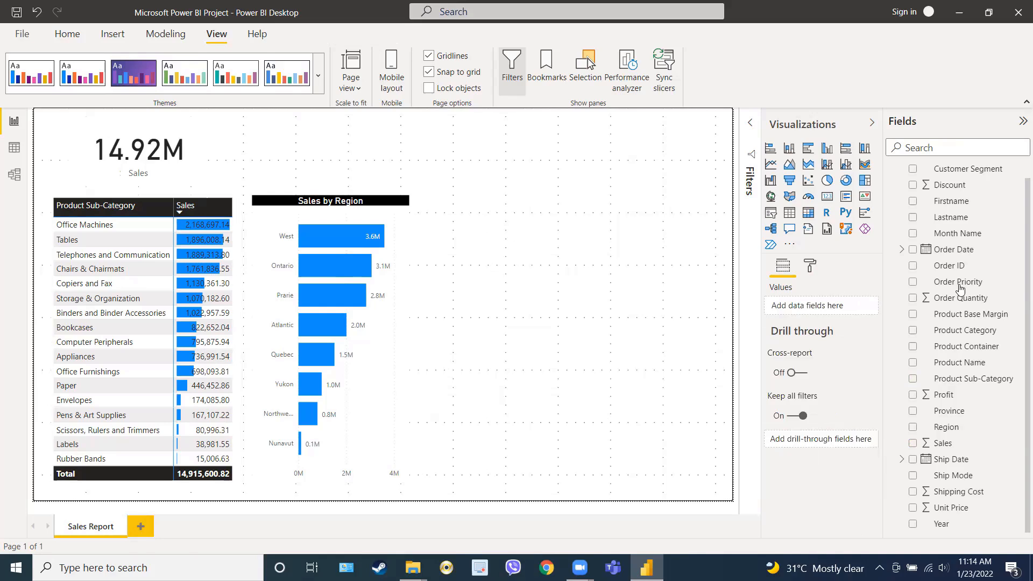
Add a small donut chart to the right of the bar chart, with Customer Segment as legend and Sales as values
scroll(950, 327, "up", 1)
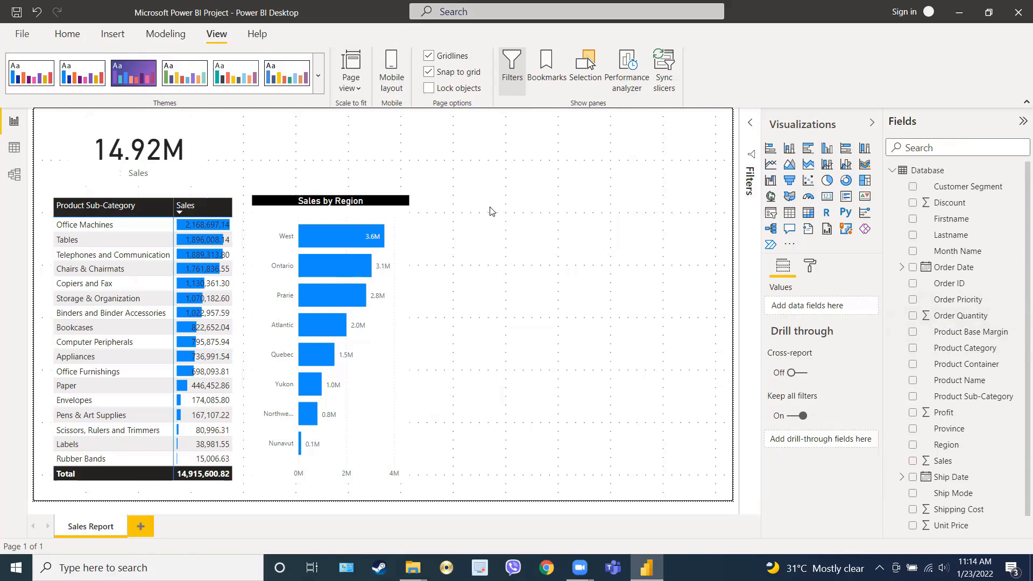
left_click(846, 185)
left_click_drag(492, 164, 499, 249)
left_click_drag(562, 272, 564, 314)
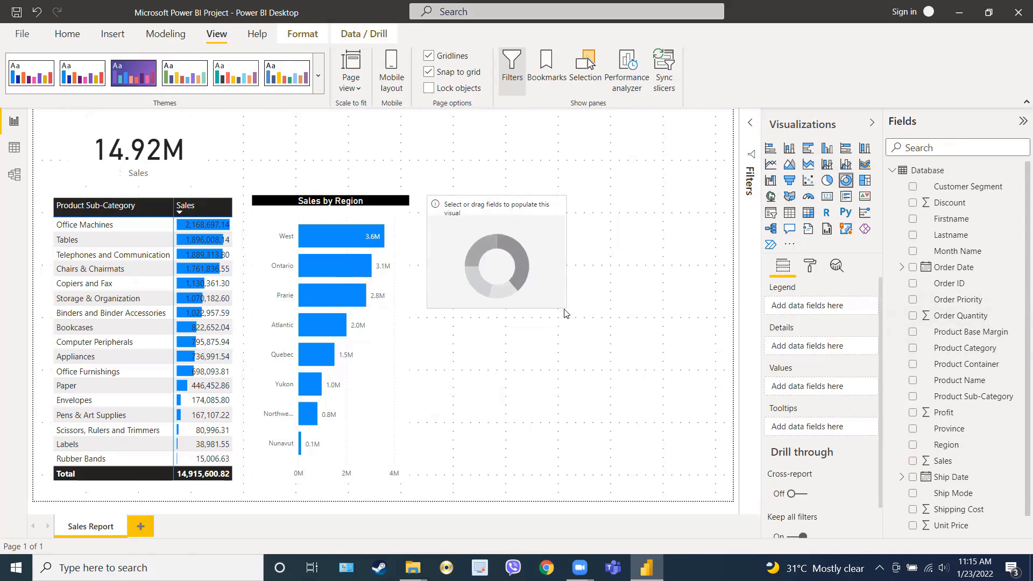
left_click_drag(565, 313, 561, 312)
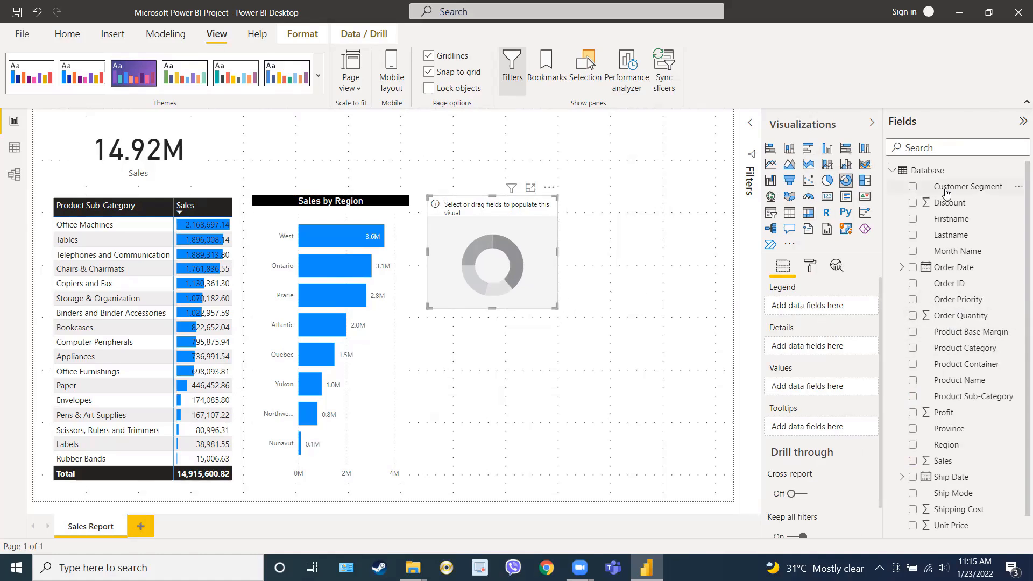
left_click_drag(950, 189, 816, 305)
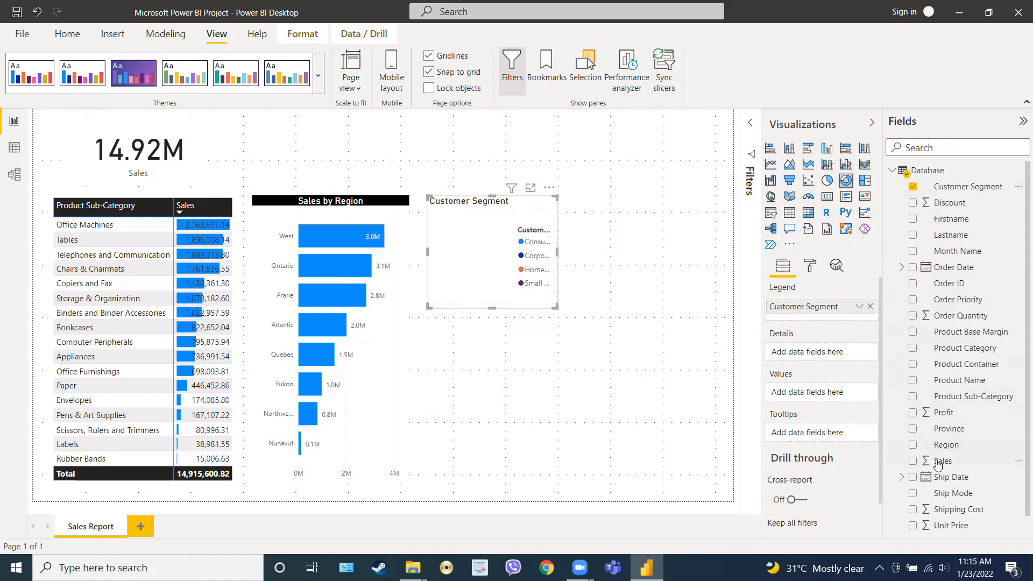
left_click_drag(938, 462, 805, 395)
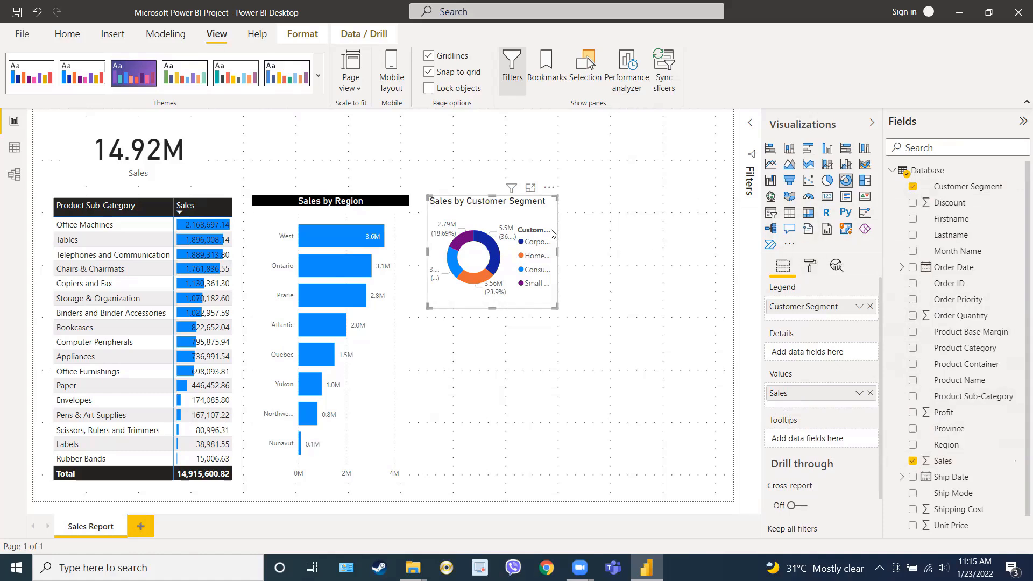
Hide the legend of the donut chart while keeping its detail labels on
left_click(810, 267)
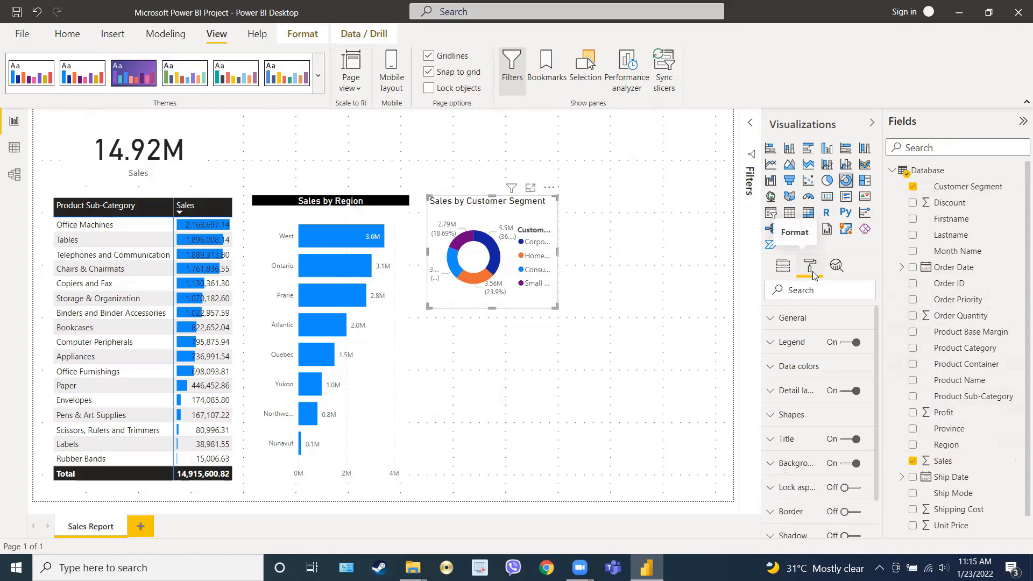
left_click(842, 398)
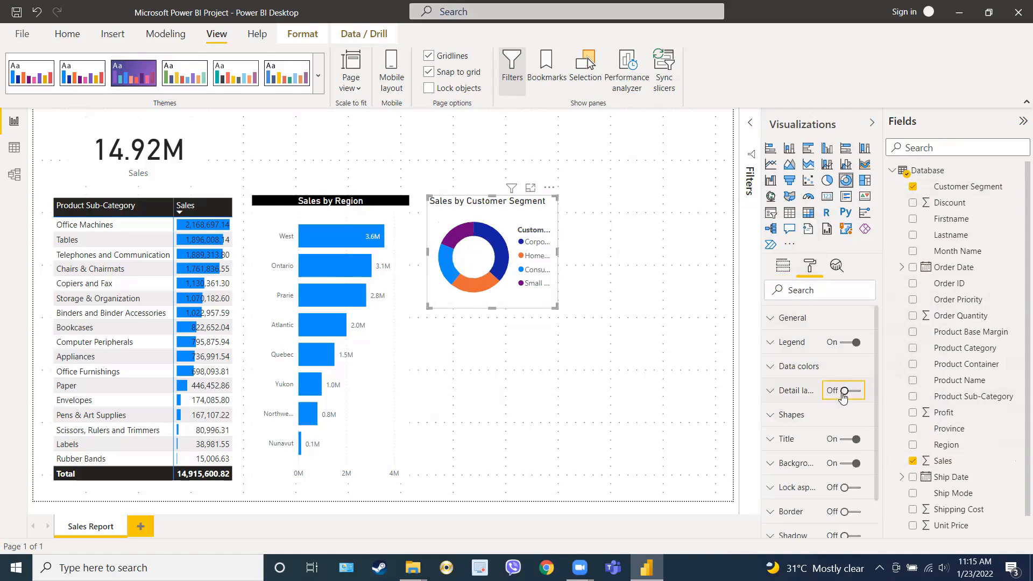
left_click(842, 392)
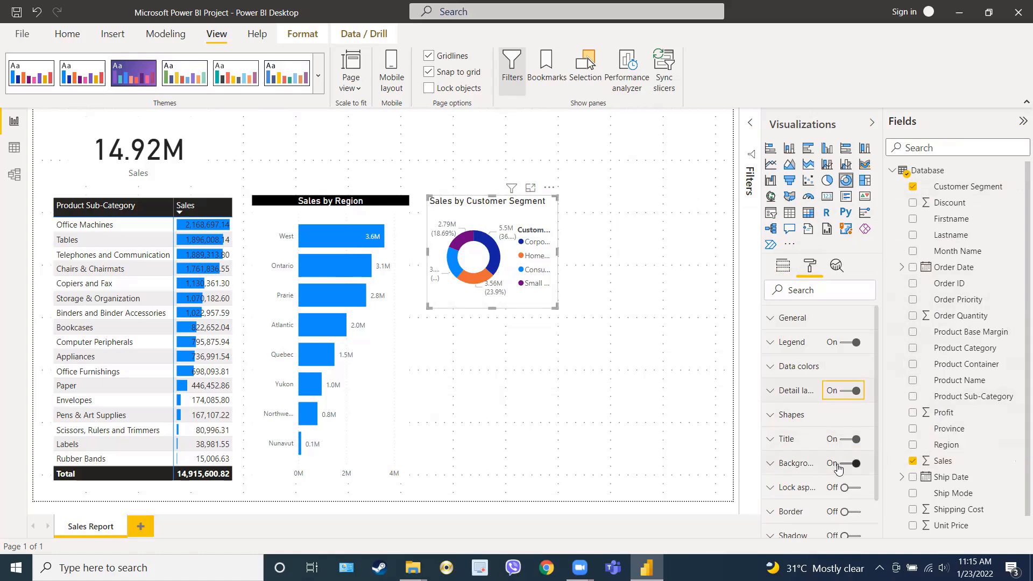
left_click(843, 342)
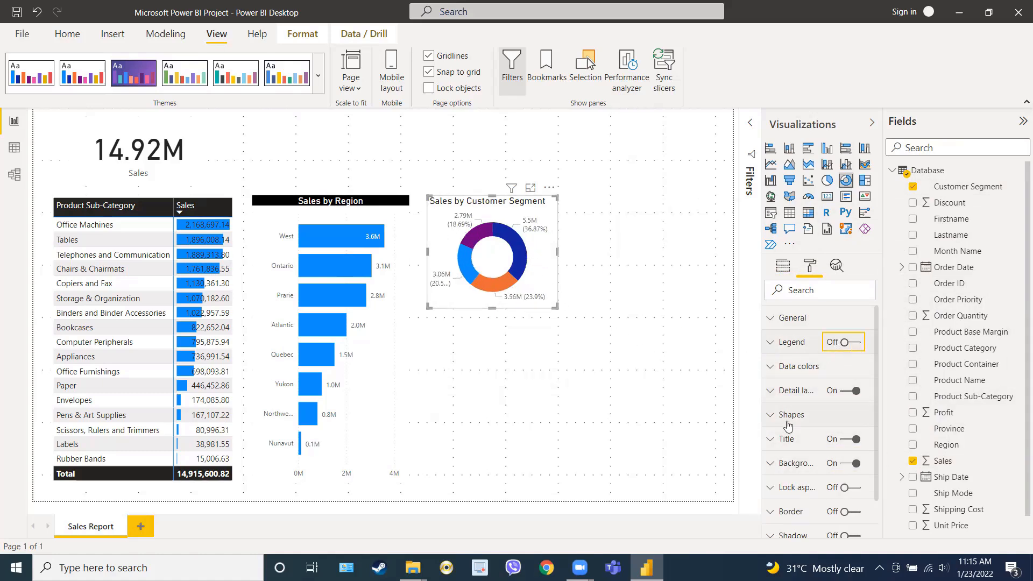
Format the donut chart's title with a white font on a black background
left_click(791, 440)
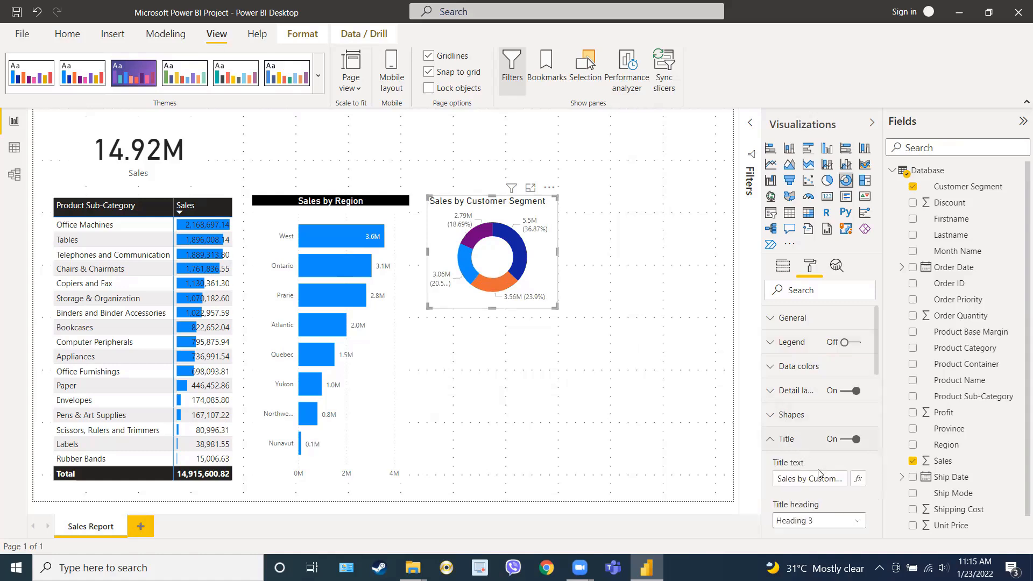
scroll(780, 478, "down", 3)
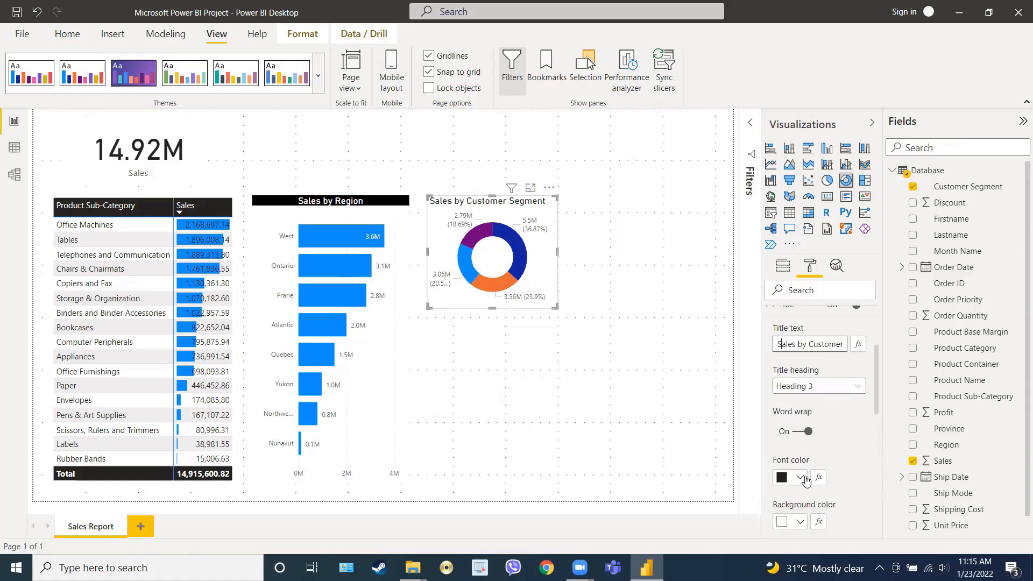
left_click(800, 478)
left_click(795, 260)
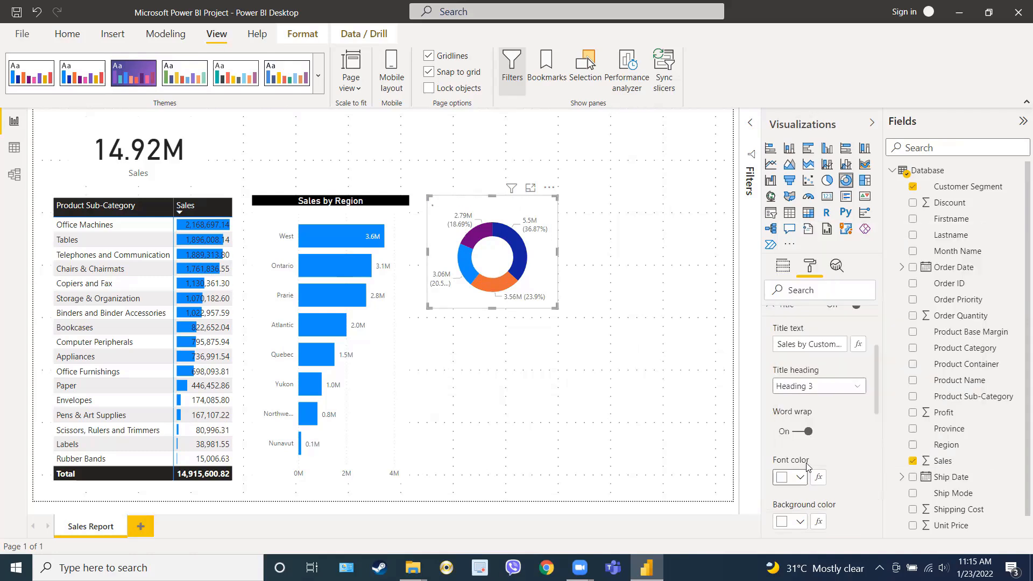
left_click(799, 521)
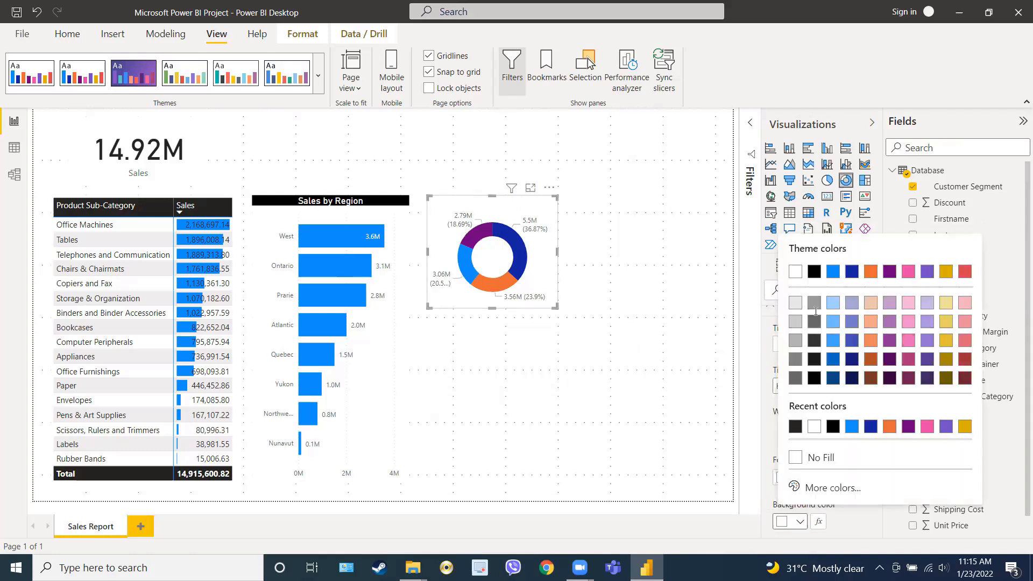
left_click(817, 274)
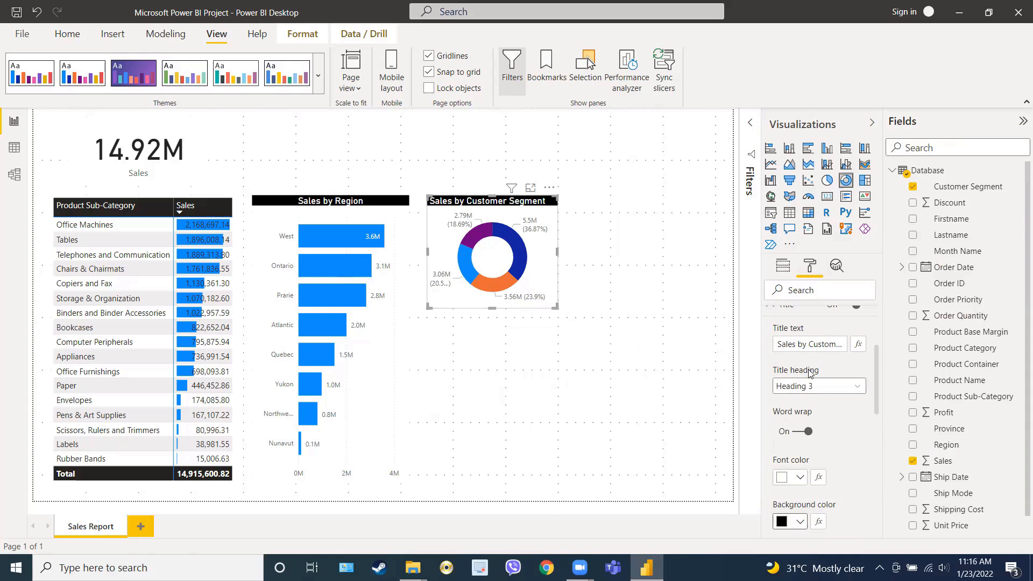
scroll(810, 371, "up", 3)
left_click(780, 438)
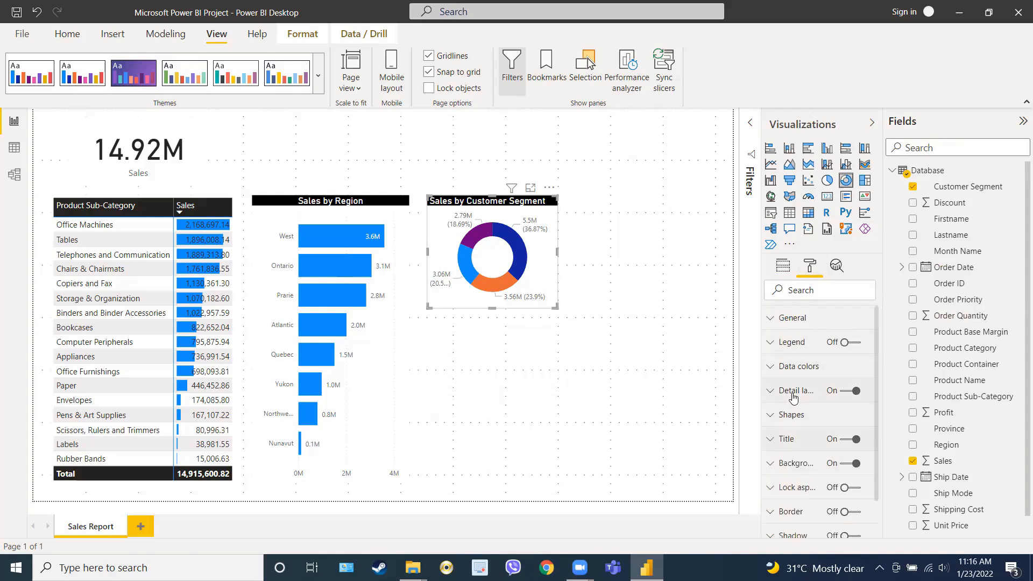
Set the Customer Segment donut's detail label style to Category, percent of total, and deselect the chart
left_click(792, 392)
left_click(798, 430)
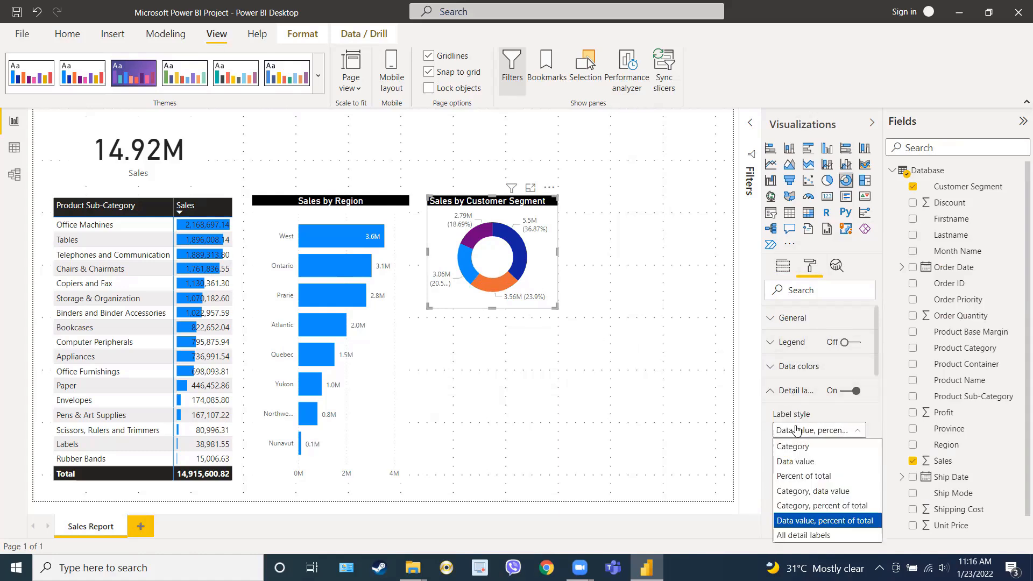
left_click(819, 506)
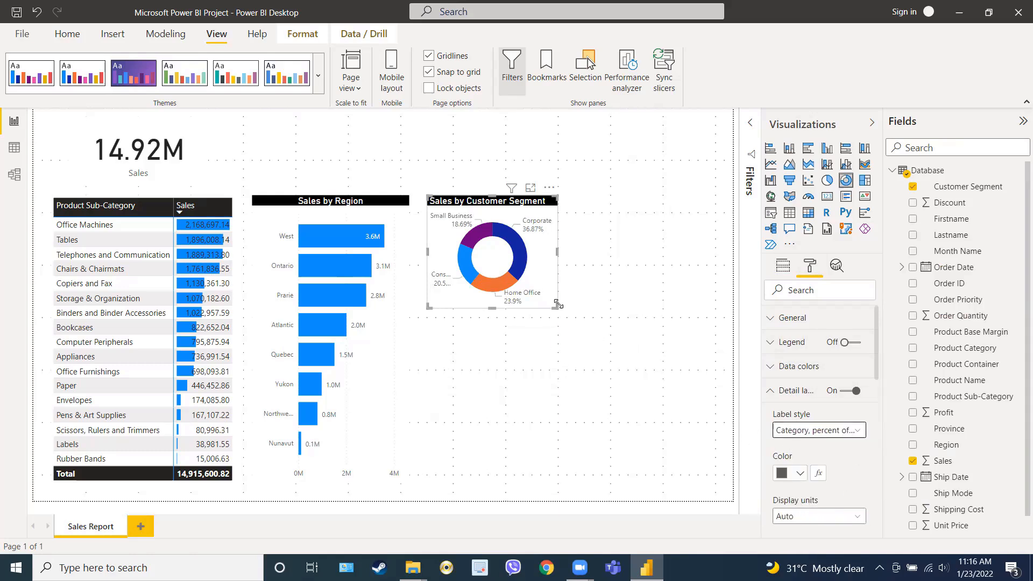
left_click_drag(555, 307, 553, 254)
left_click(580, 255)
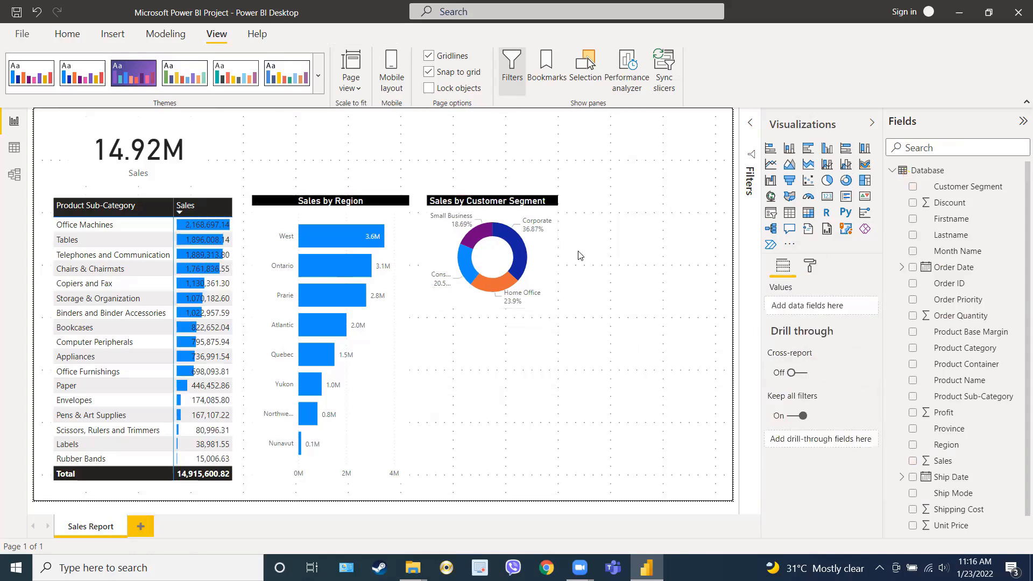
Duplicate the Customer Segment donut chart and place the copy to the right of the original
left_click(545, 268)
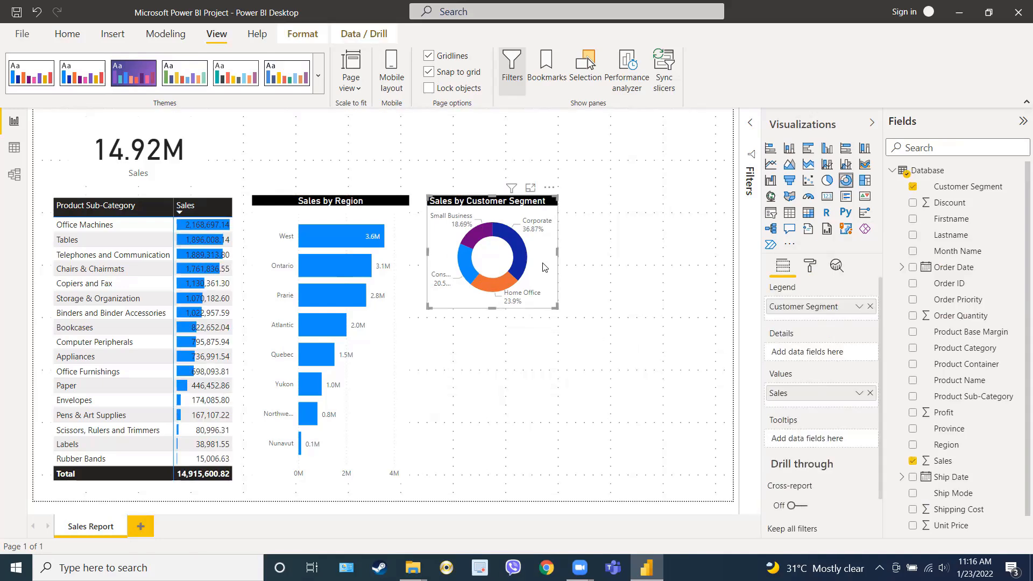
key("ctrl+v")
left_click_drag(544, 267, 678, 263)
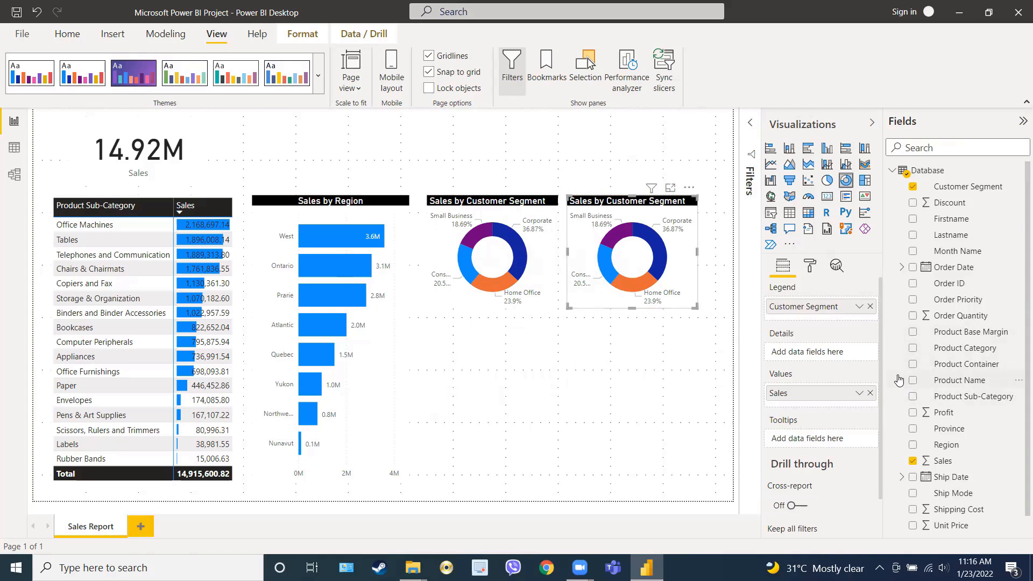
Replace Customer Segment with Product Container as the legend of the copied donut chart
scroll(895, 373, "down", 1)
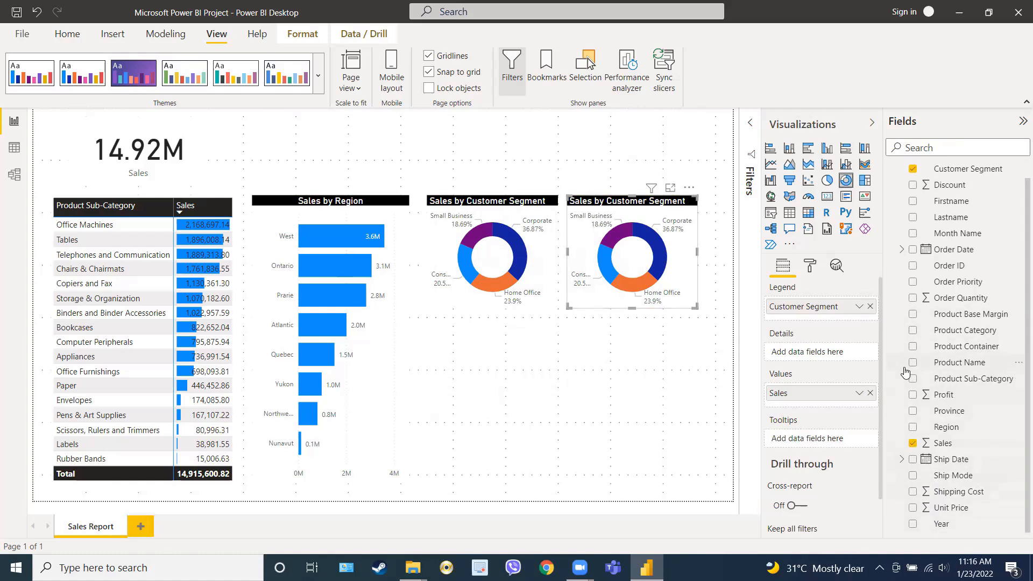
left_click(870, 307)
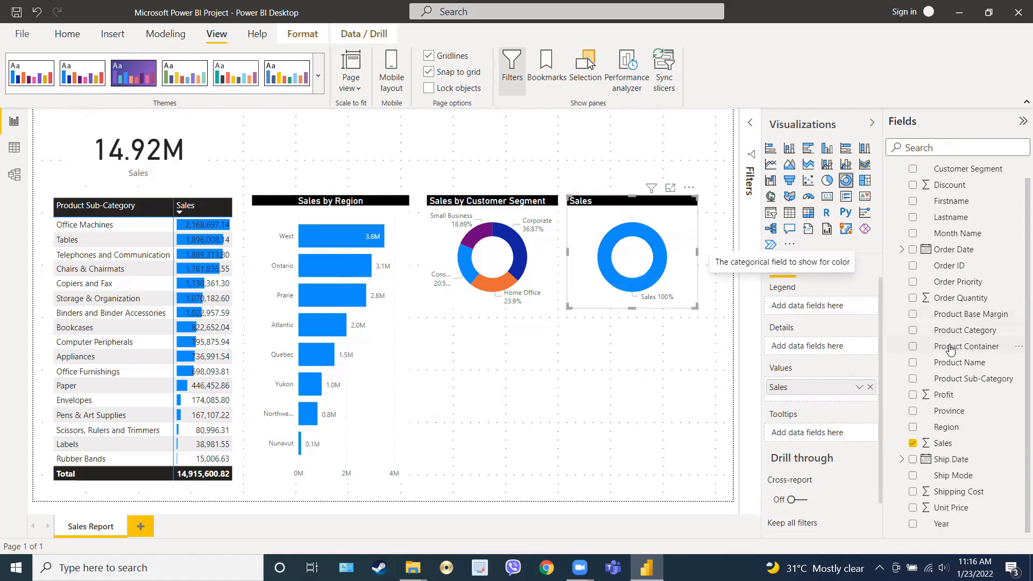
left_click_drag(948, 344, 821, 307)
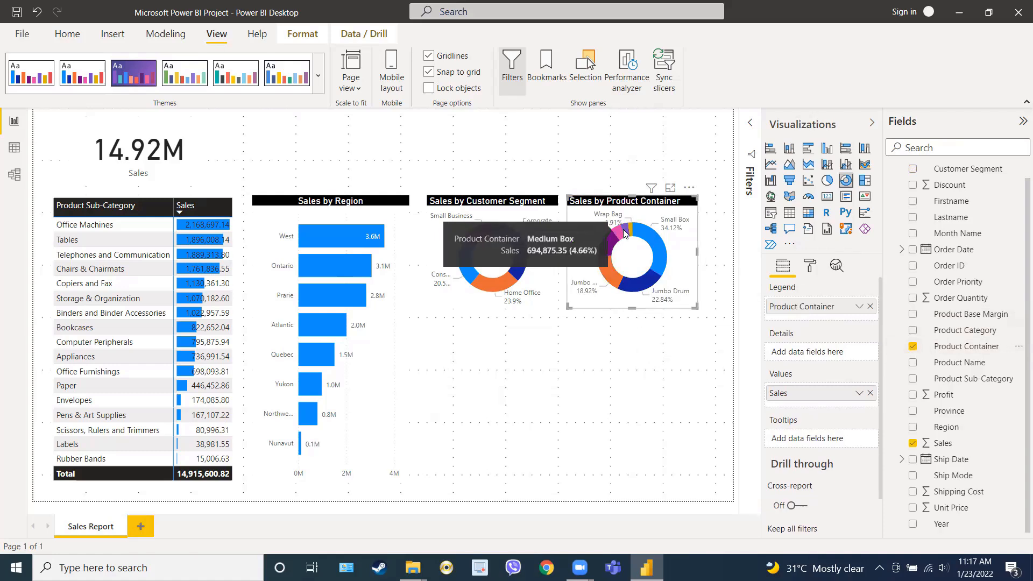
Replace the legend field of the copied donut chart with Ship Mode
left_click(870, 306)
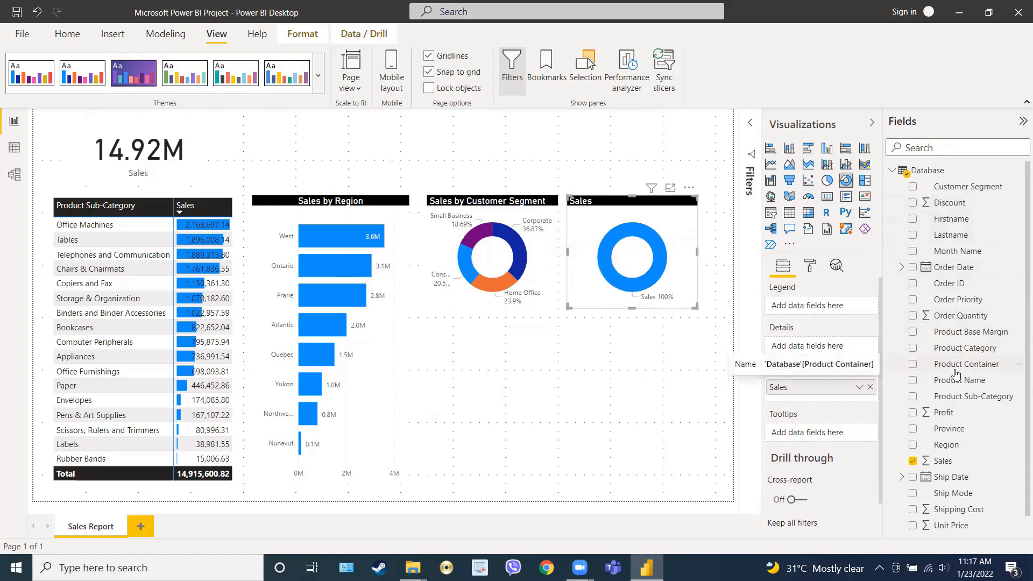
scroll(956, 371, "down", 1)
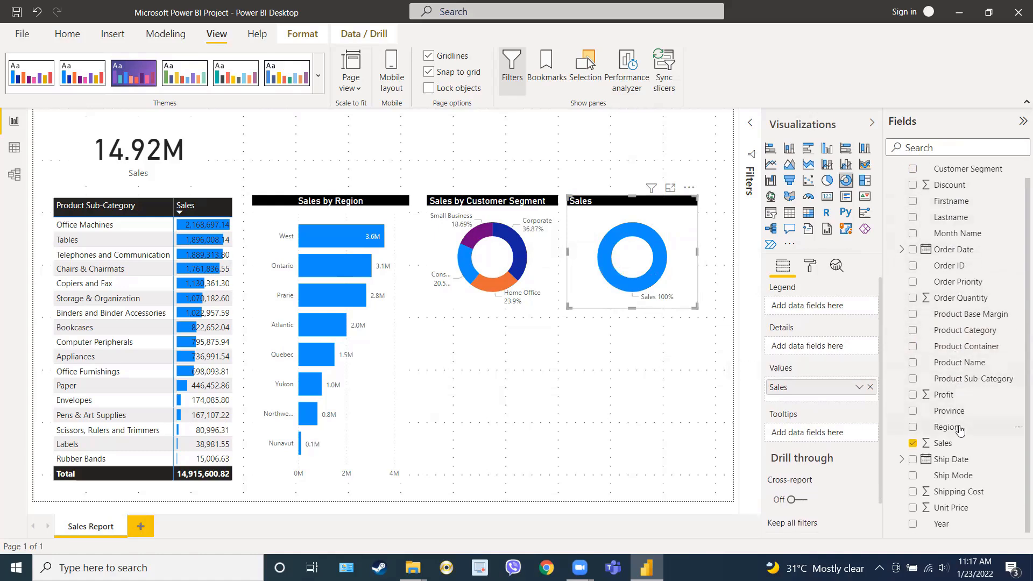
left_click_drag(958, 480, 821, 310)
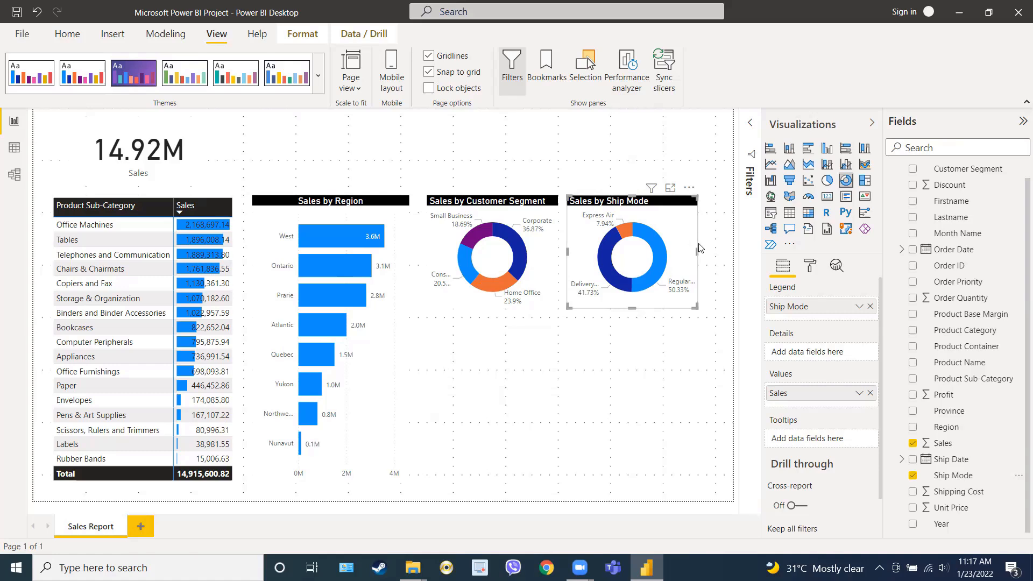
Widen the Ship Mode donut slightly and shift it right, and widen the Customer Segment donut to a matching width
left_click_drag(698, 251, 715, 252)
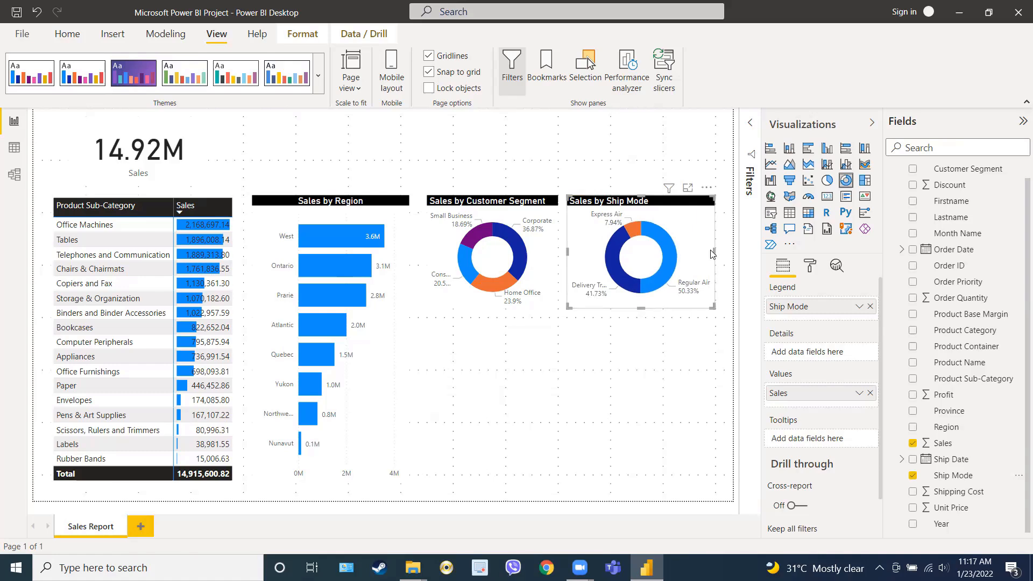
left_click_drag(712, 254, 707, 255)
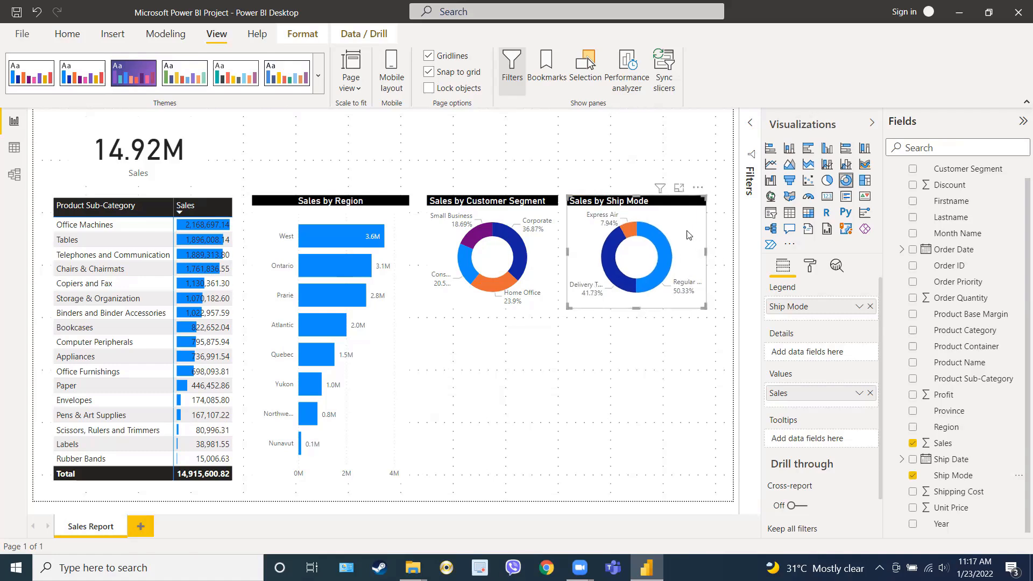
left_click_drag(588, 220, 597, 220)
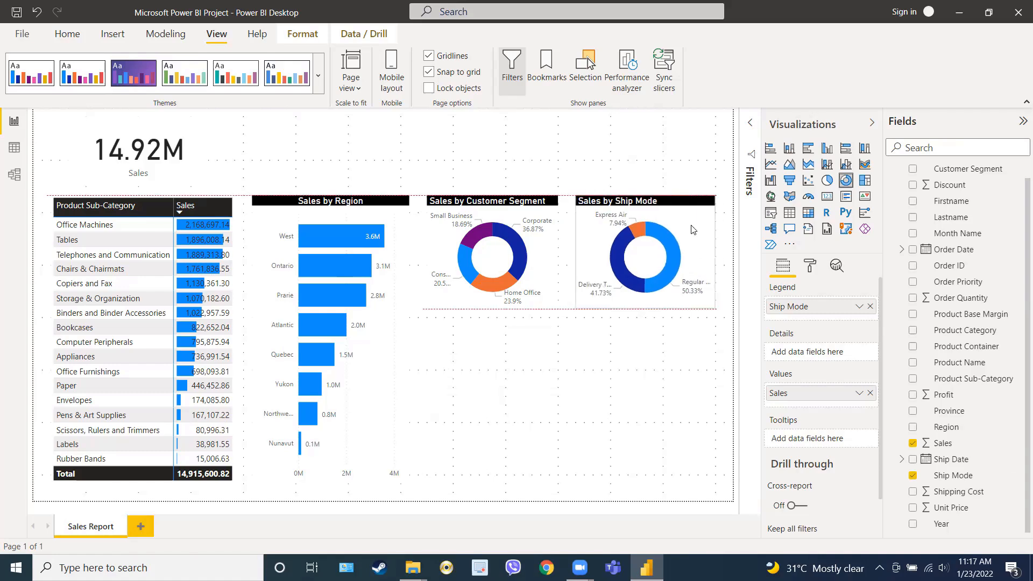
left_click(553, 218)
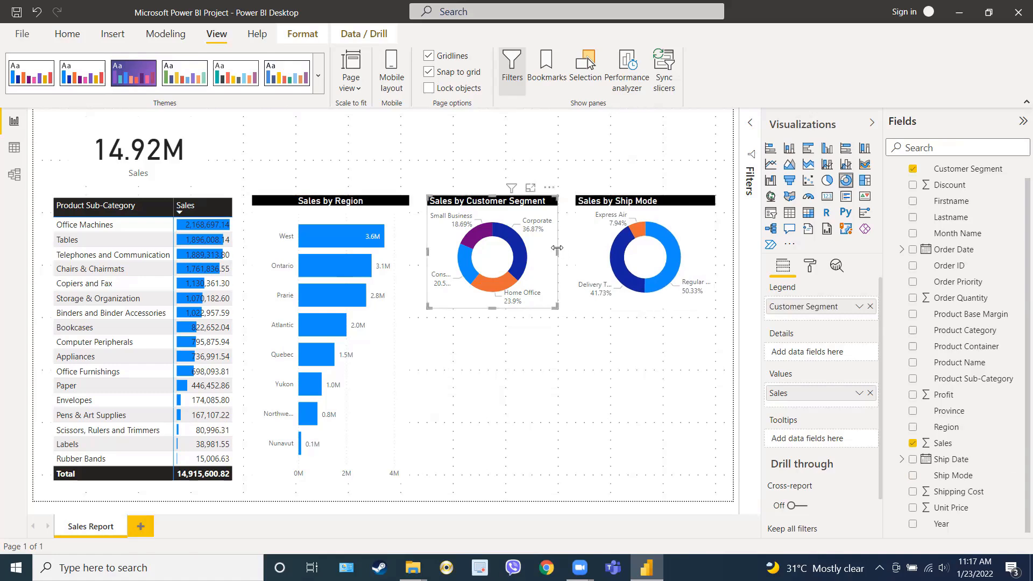
left_click_drag(563, 252, 566, 251)
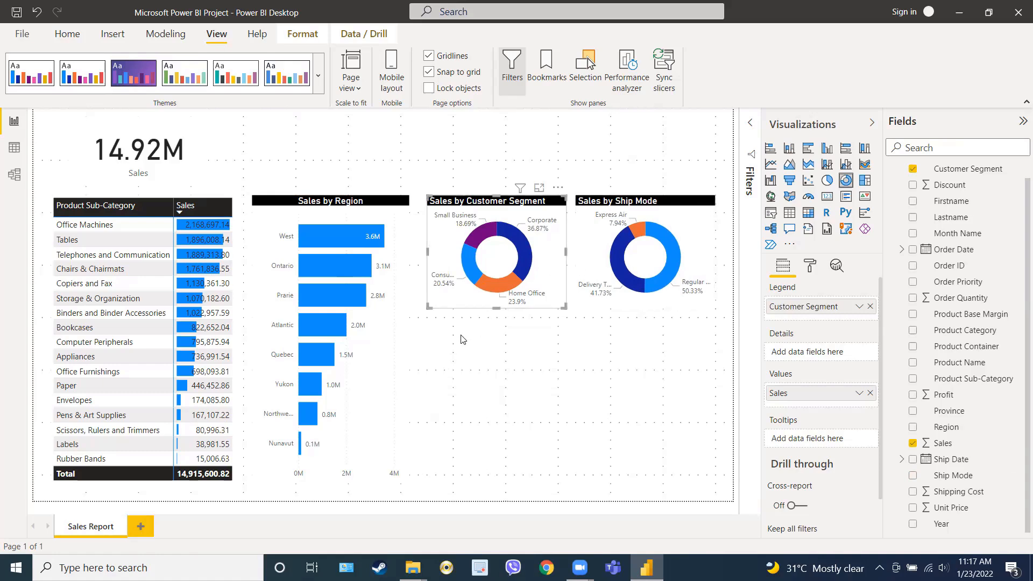
Insert a line chart below the two donut charts, sized to span the width of both
left_click(445, 350)
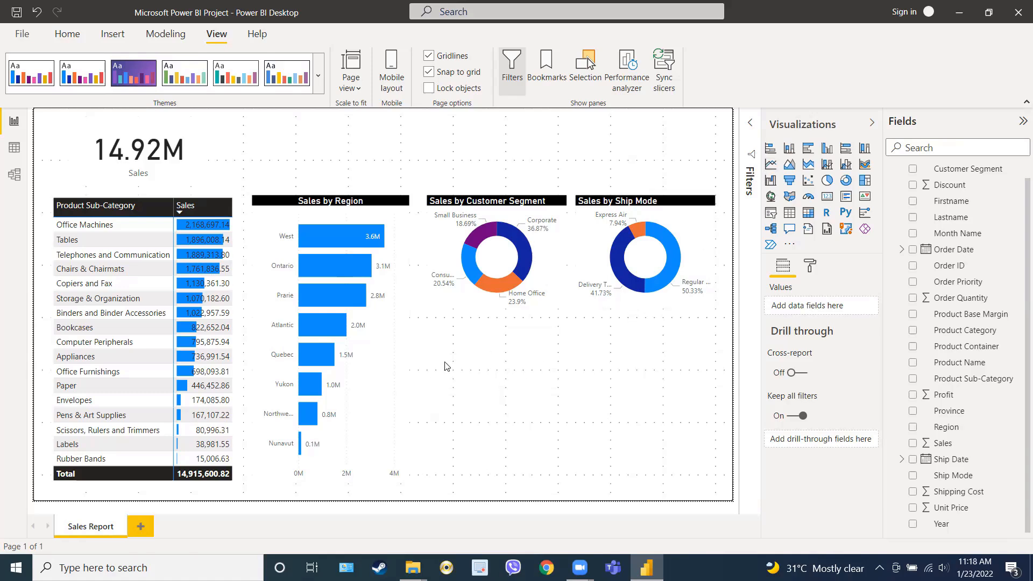
left_click(772, 165)
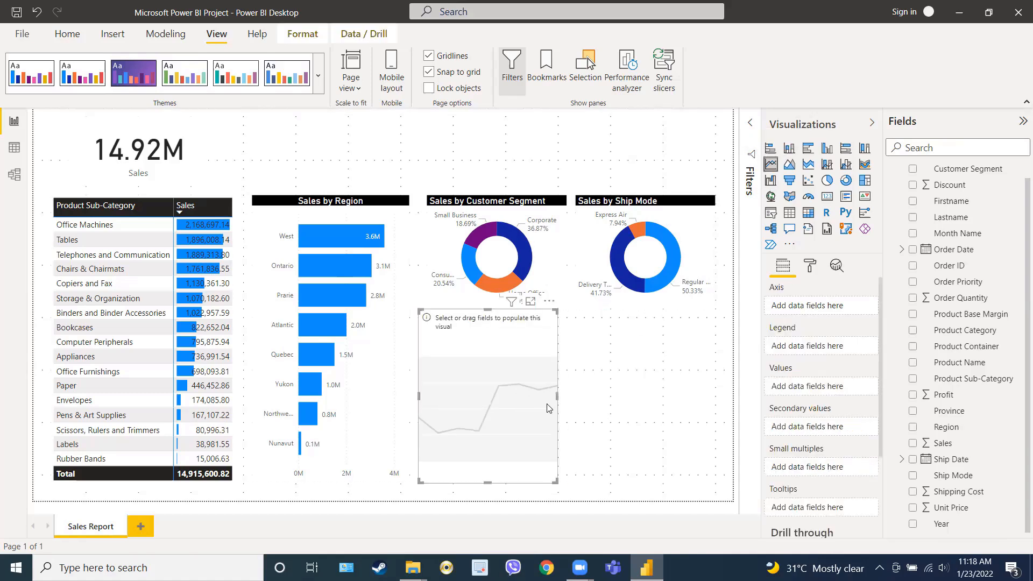
left_click_drag(558, 396, 715, 395)
left_click_drag(577, 311, 576, 319)
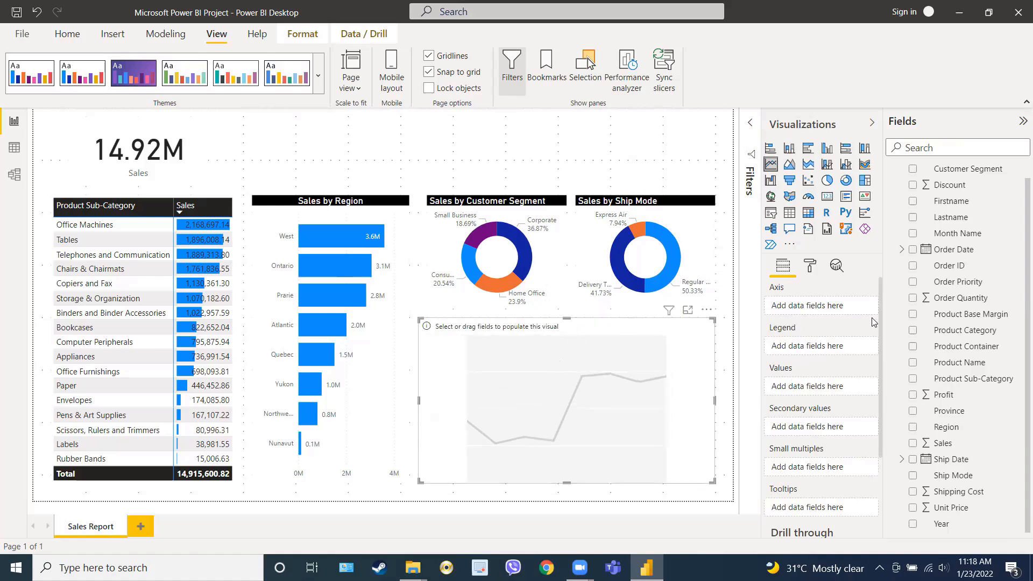
Put Order Date on the line chart's axis, keeping only its Year and Quarter levels
scroll(915, 313, "up", 1)
scroll(916, 323, "down", 1)
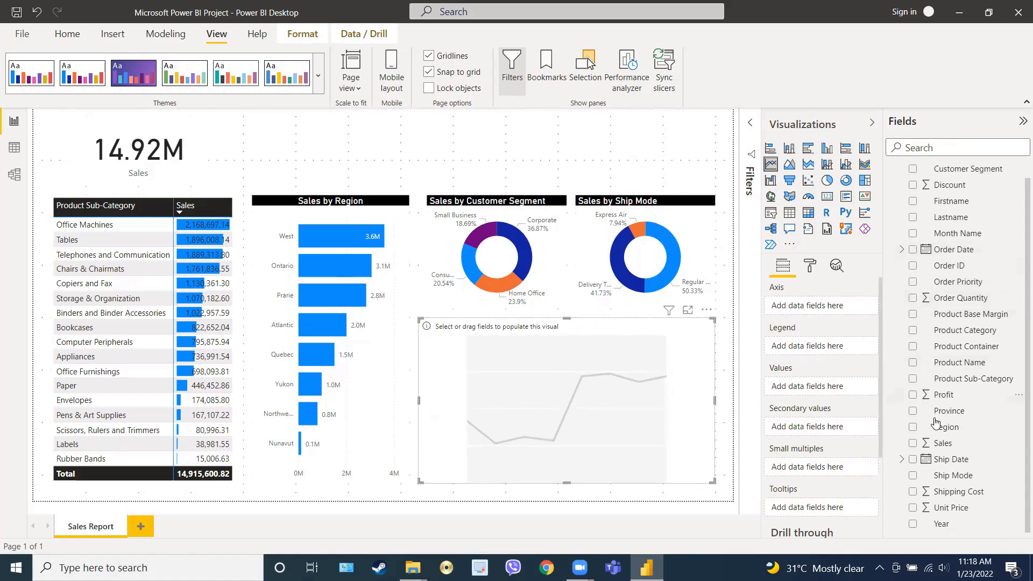
left_click(955, 253)
left_click_drag(954, 253, 806, 310)
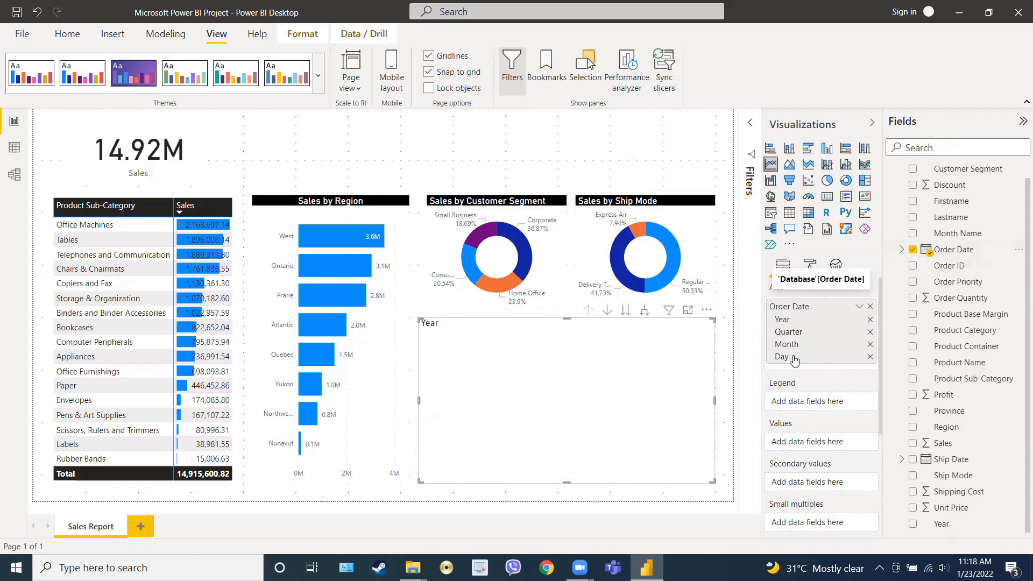
left_click(871, 345)
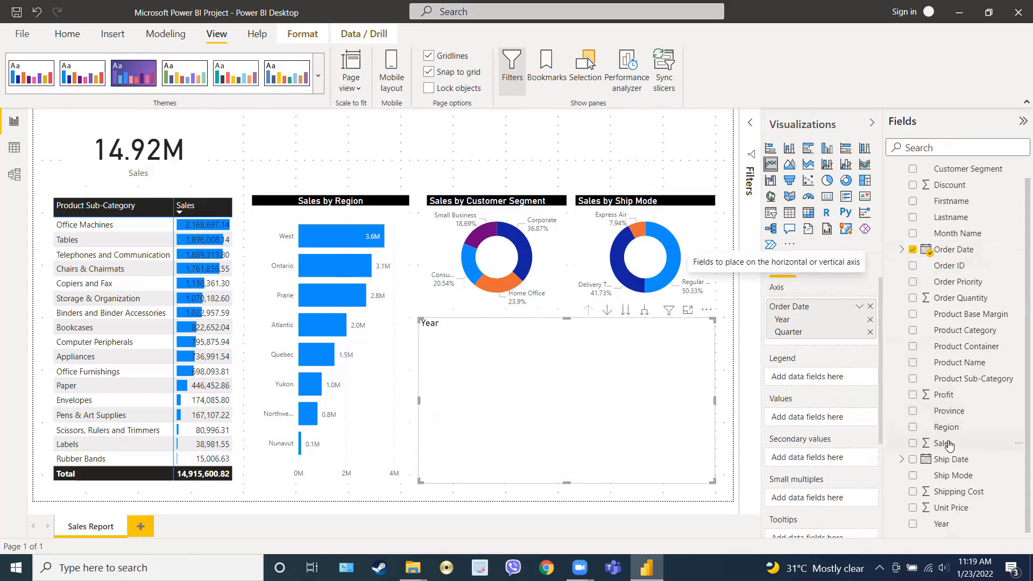
Add Sales as the line chart's values and expand the date hierarchy down to quarters
left_click_drag(947, 443, 815, 417)
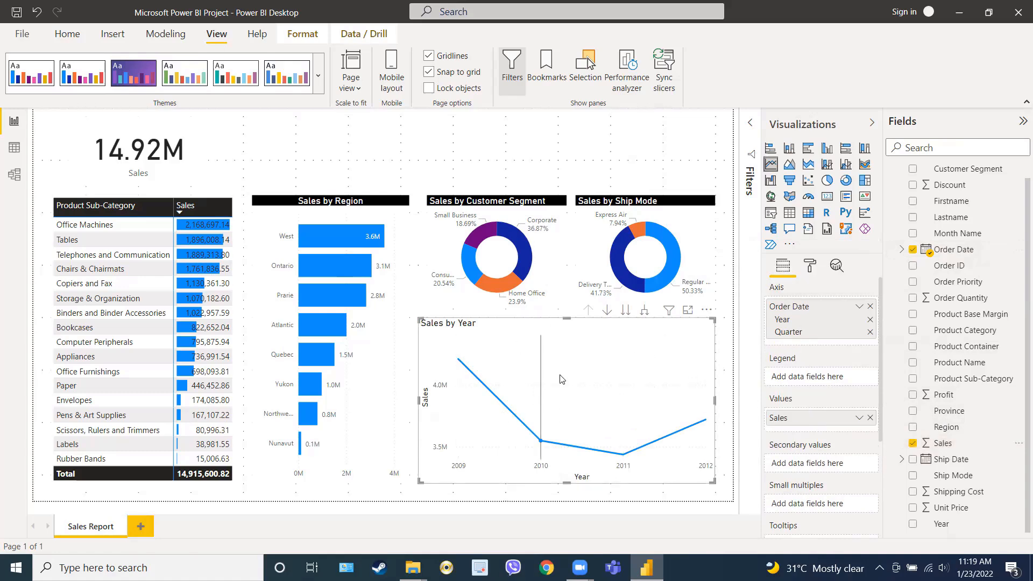
left_click(644, 312)
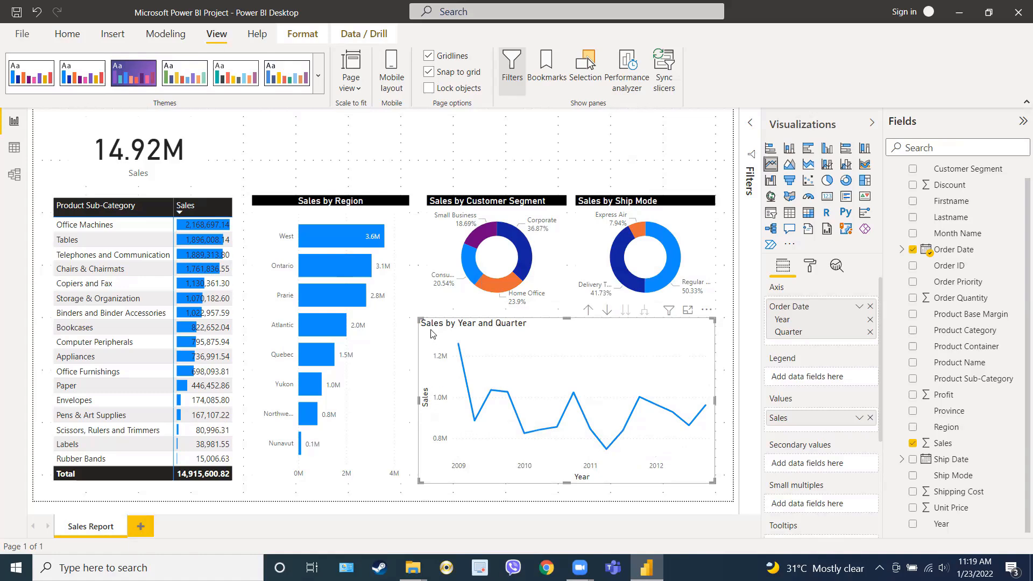
Format the line chart's title with a white font on a black background
left_click(810, 266)
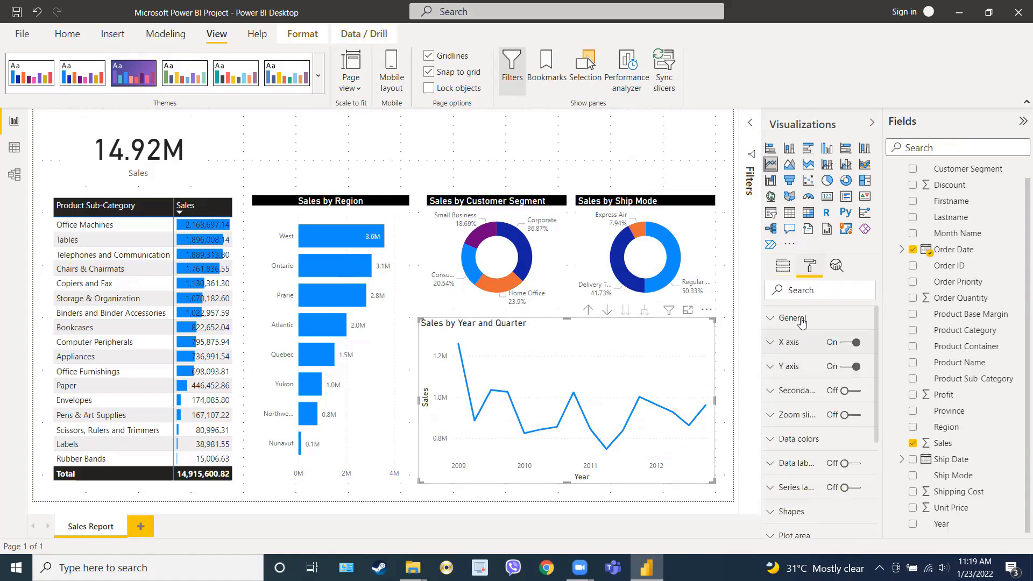
scroll(795, 474, "down", 2)
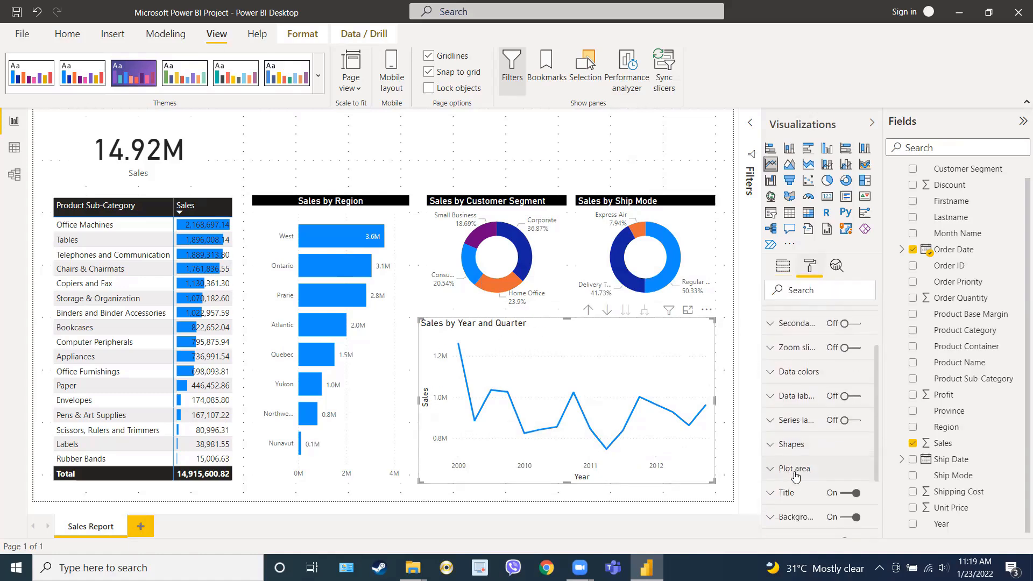
scroll(795, 458, "up", 2)
scroll(795, 457, "down", 5)
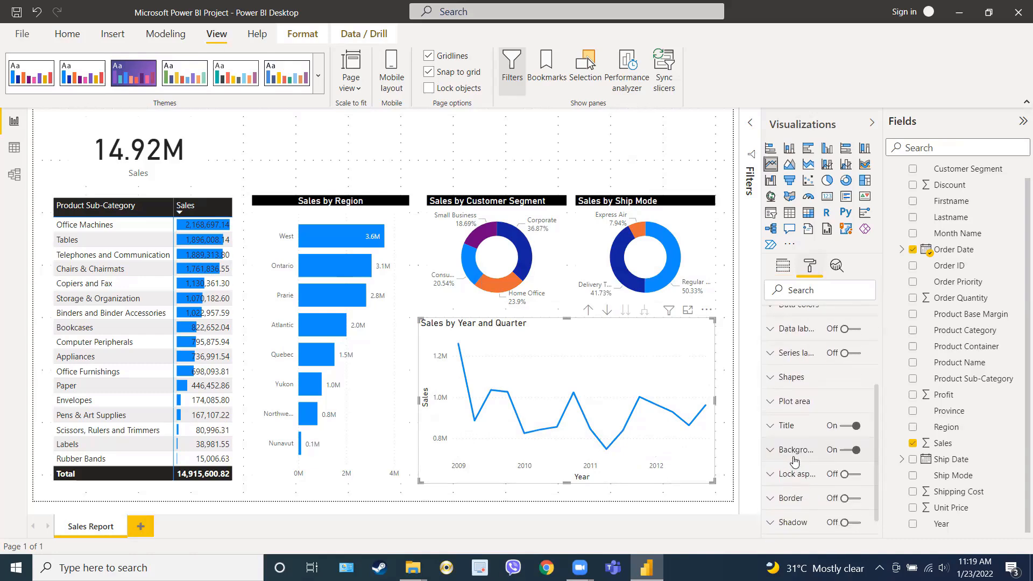
left_click(790, 397)
scroll(801, 434, "down", 4)
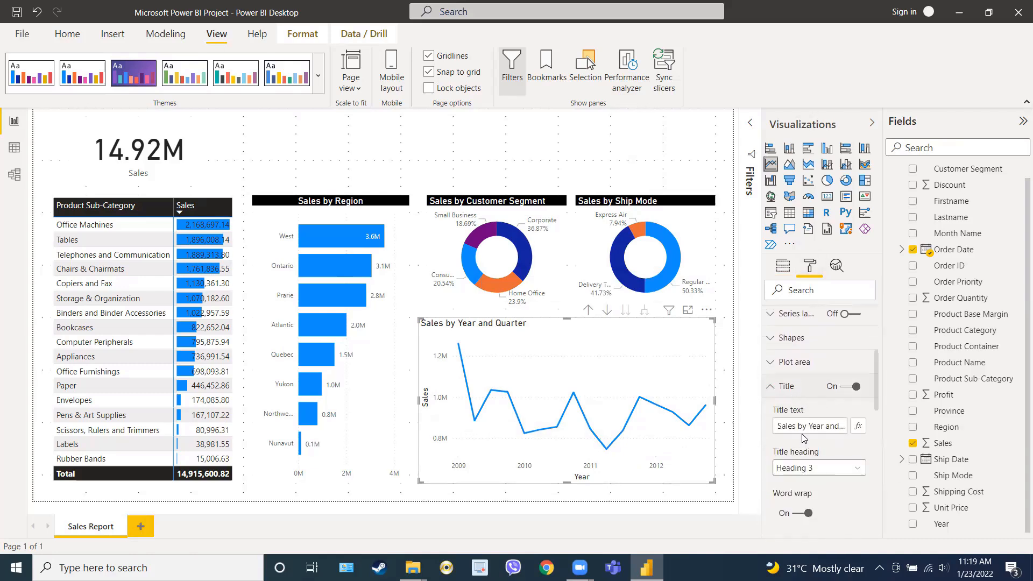
left_click(800, 424)
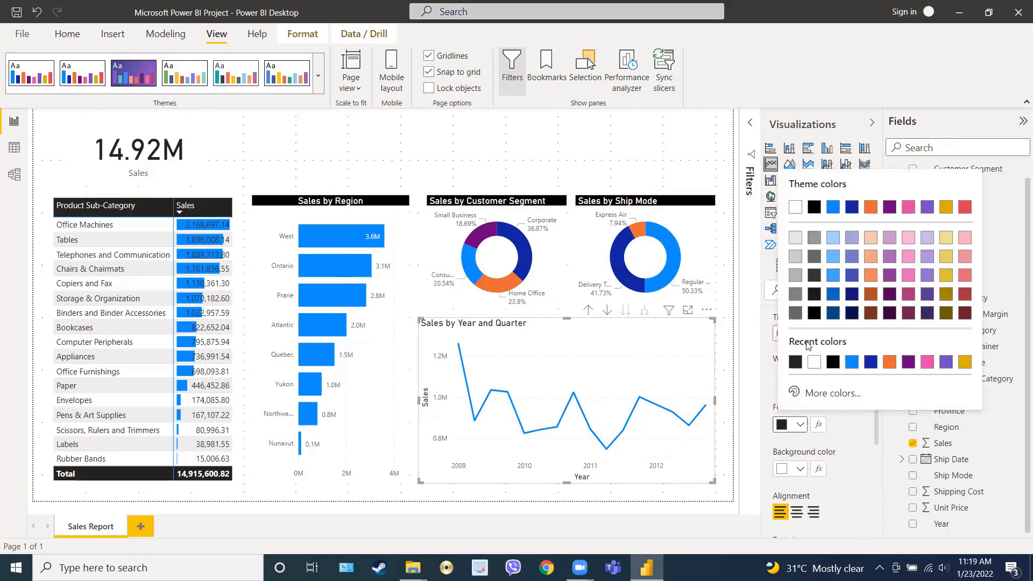
left_click(795, 208)
left_click(800, 472)
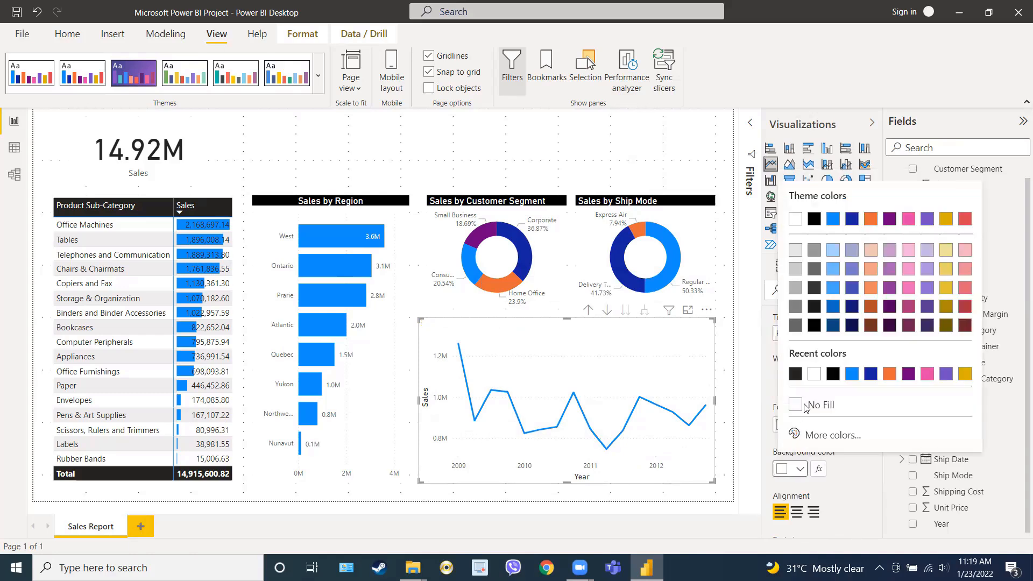
left_click(814, 222)
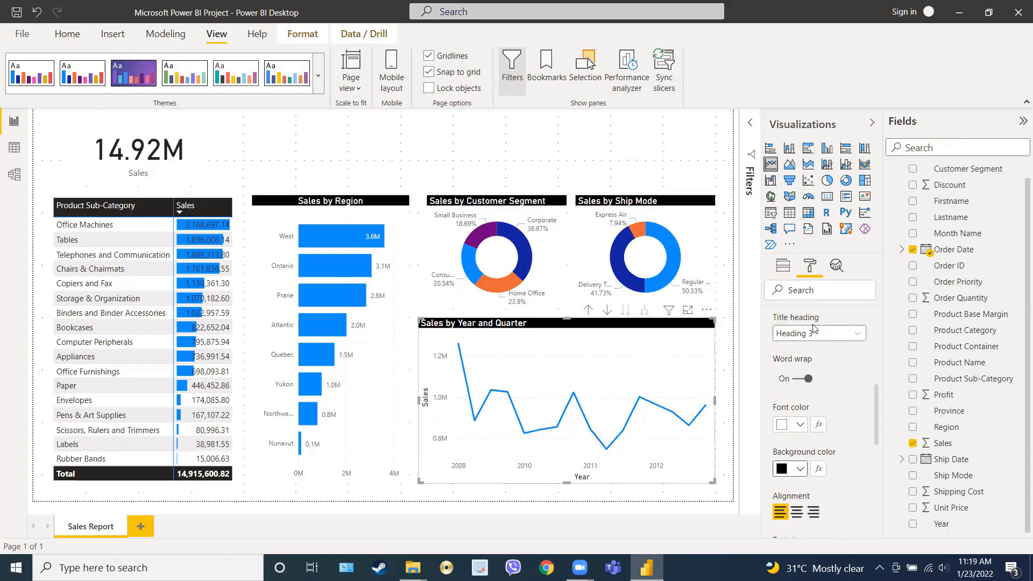
Turn off the X axis title of the line chart
left_click(783, 271)
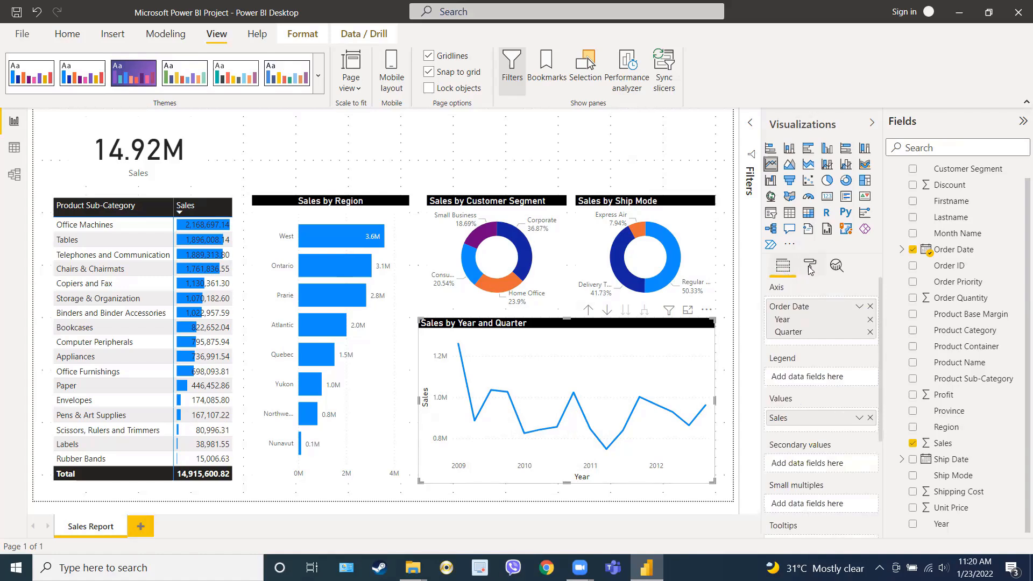
left_click(809, 269)
left_click(803, 347)
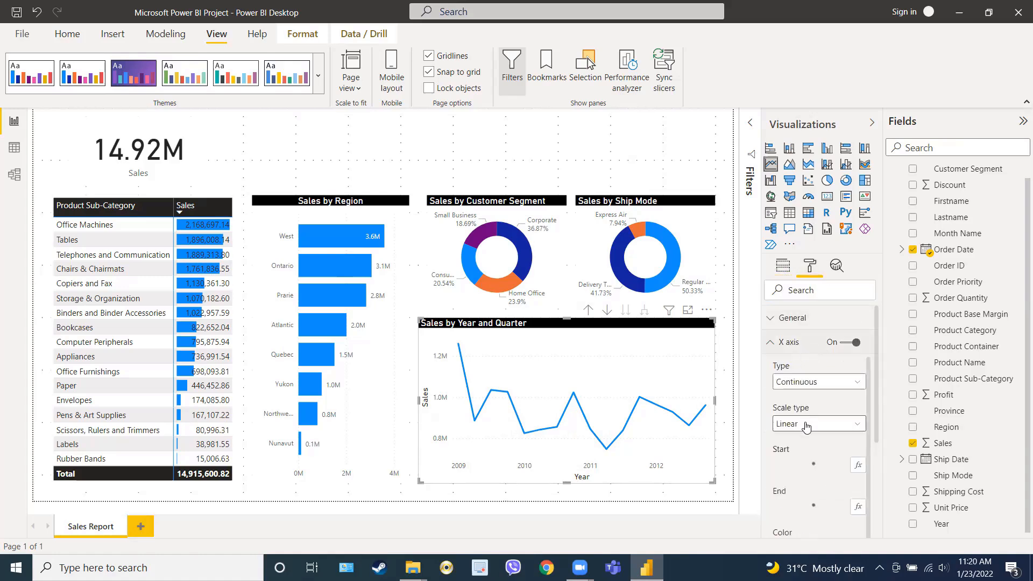
scroll(805, 430, "down", 5)
scroll(805, 452, "down", 3)
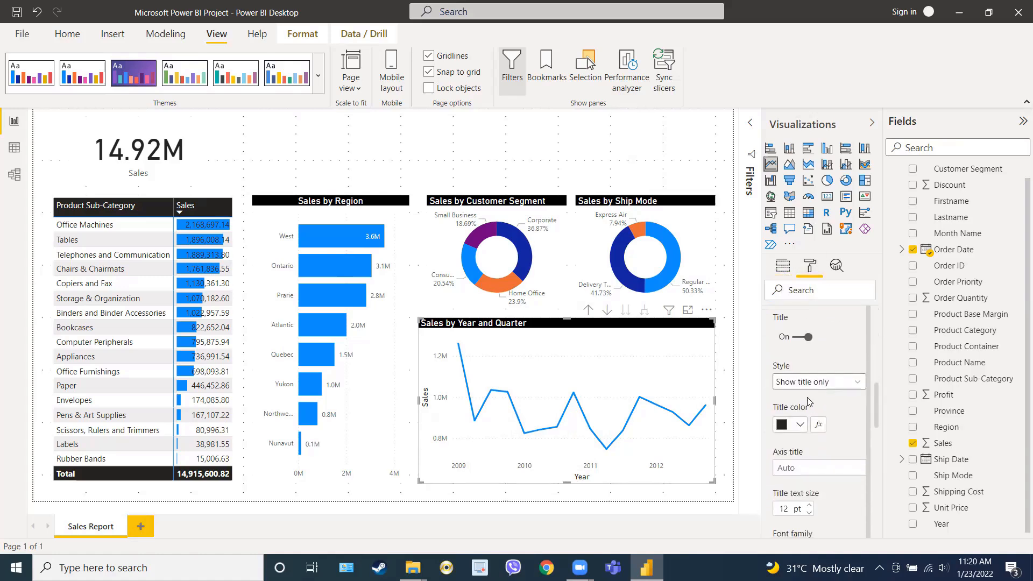
left_click(798, 338)
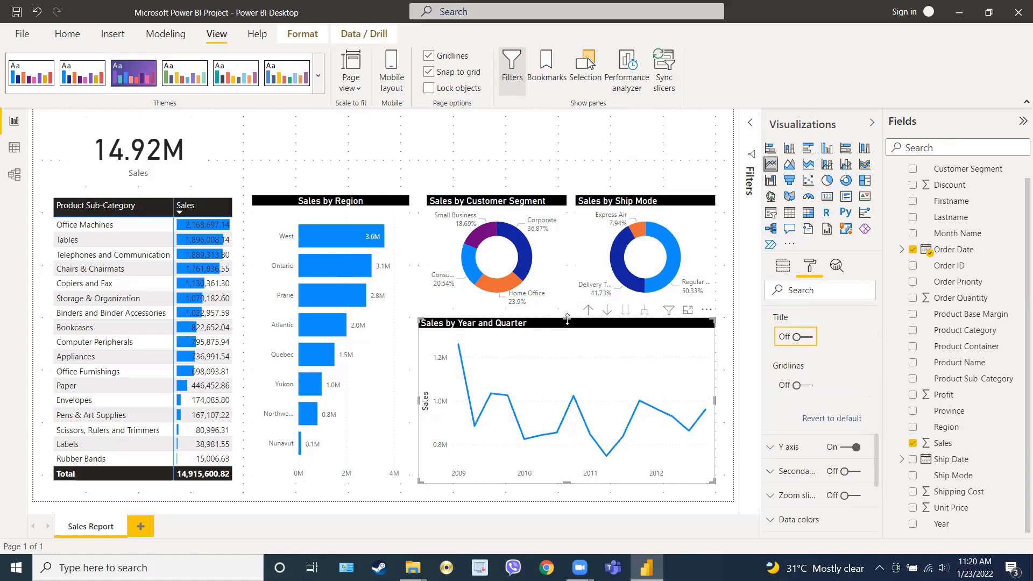
Shorten the line chart from its upper edge to leave a wider gap below the donut charts
left_click_drag(566, 319, 568, 333)
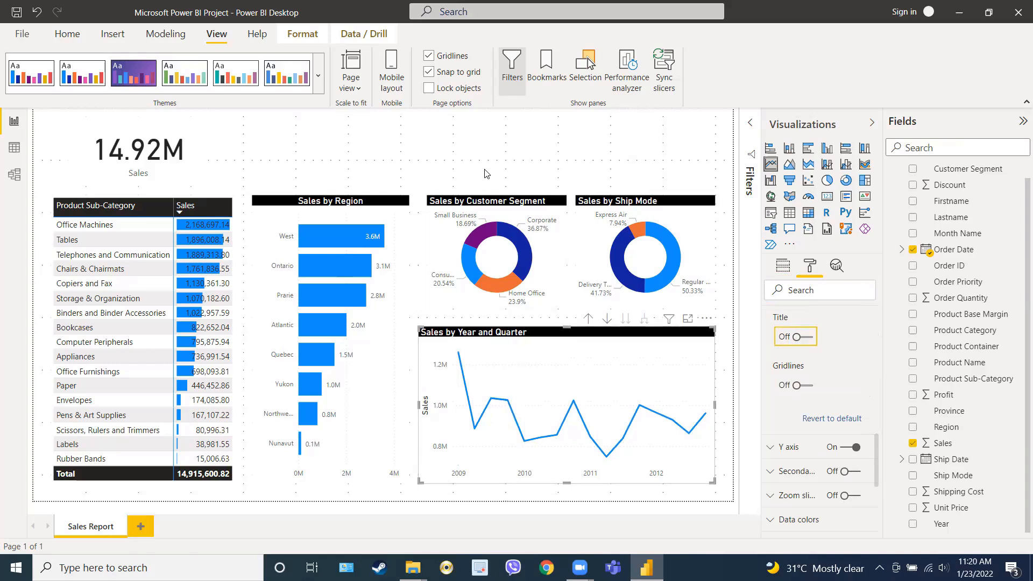
left_click(460, 160)
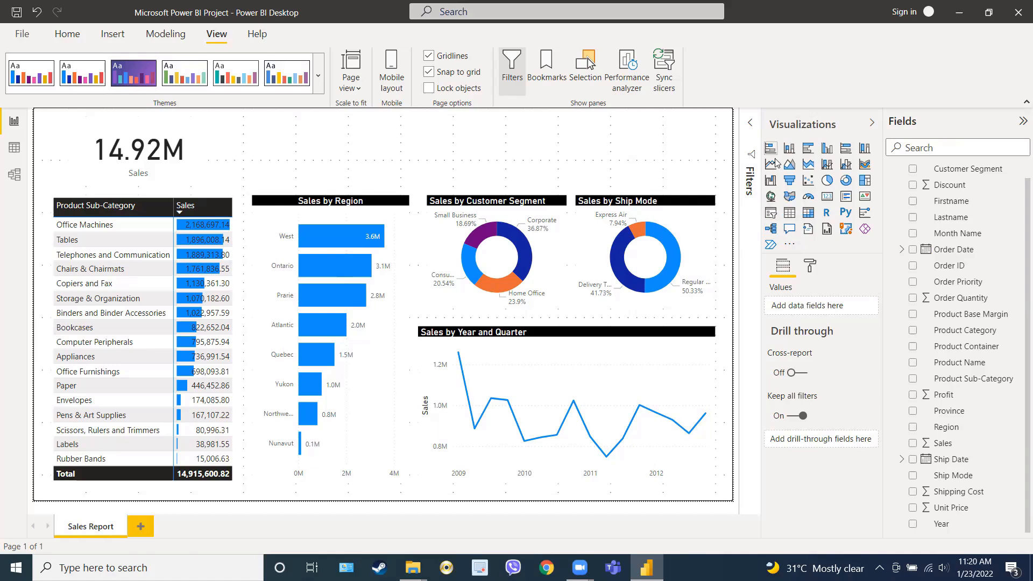
Add a slicer above the Sales by Region chart, reduce its height, and use Product Category as its field
left_click(772, 217)
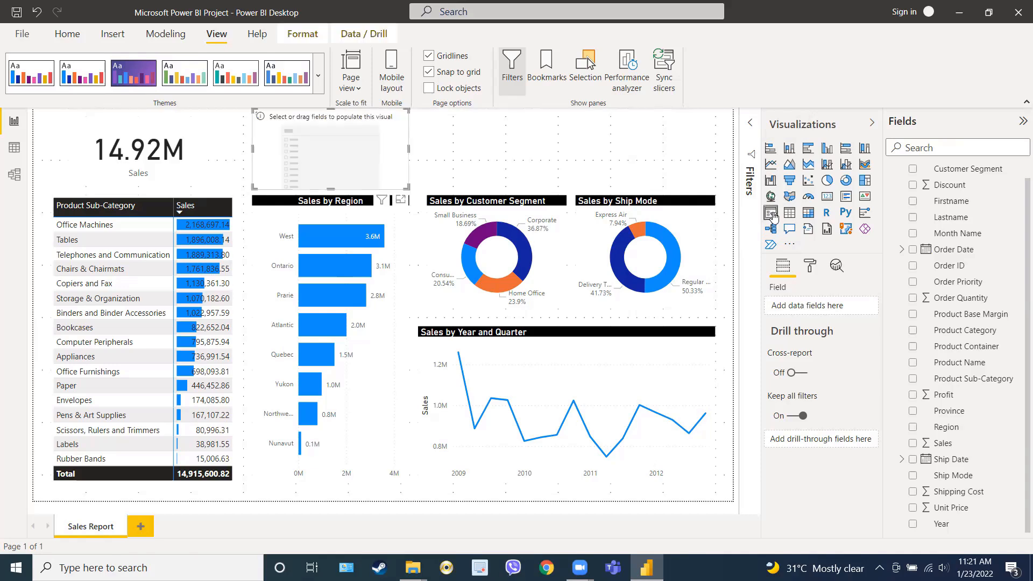
left_click_drag(327, 108, 328, 152)
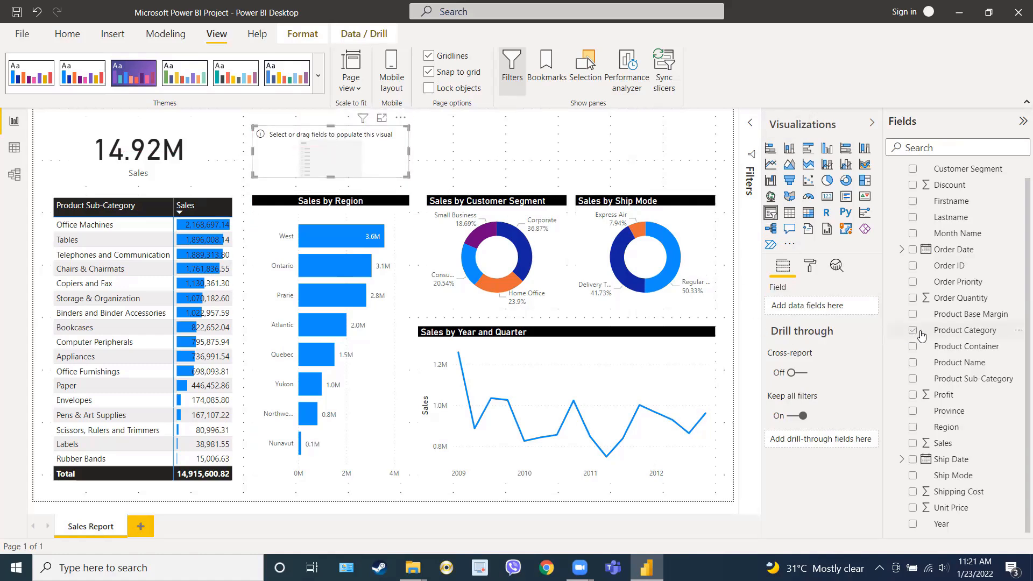
left_click_drag(951, 333, 833, 311)
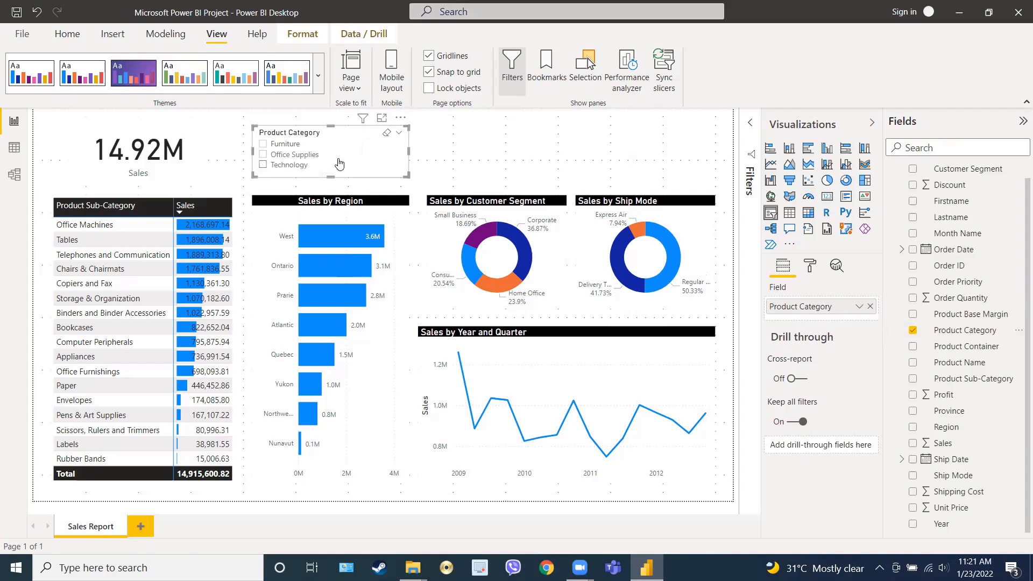
Test the Product Category slicer with Furniture, Office Supplies and Technology in turn, ending with the selection cleared
left_click(264, 145)
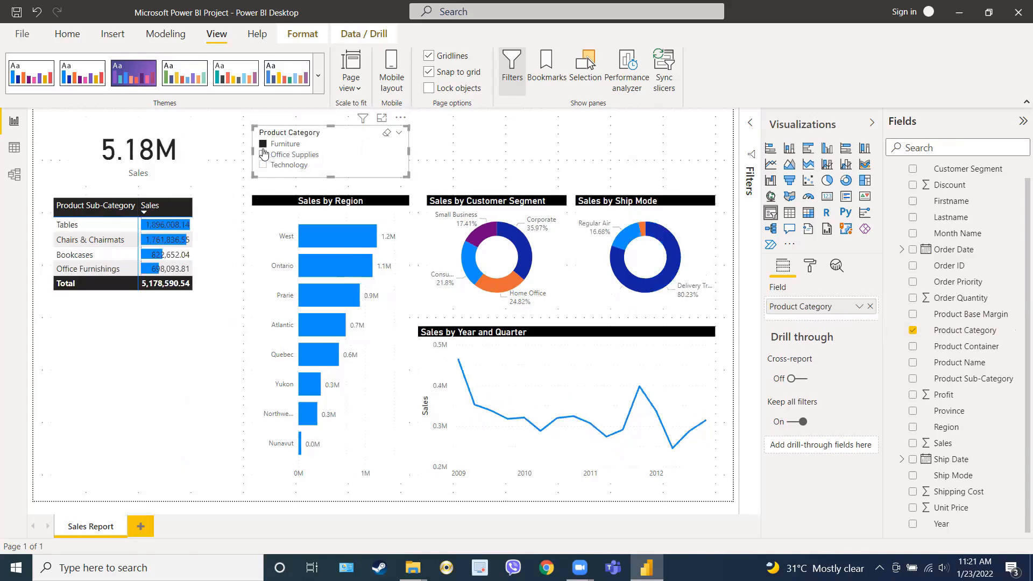
left_click(263, 155)
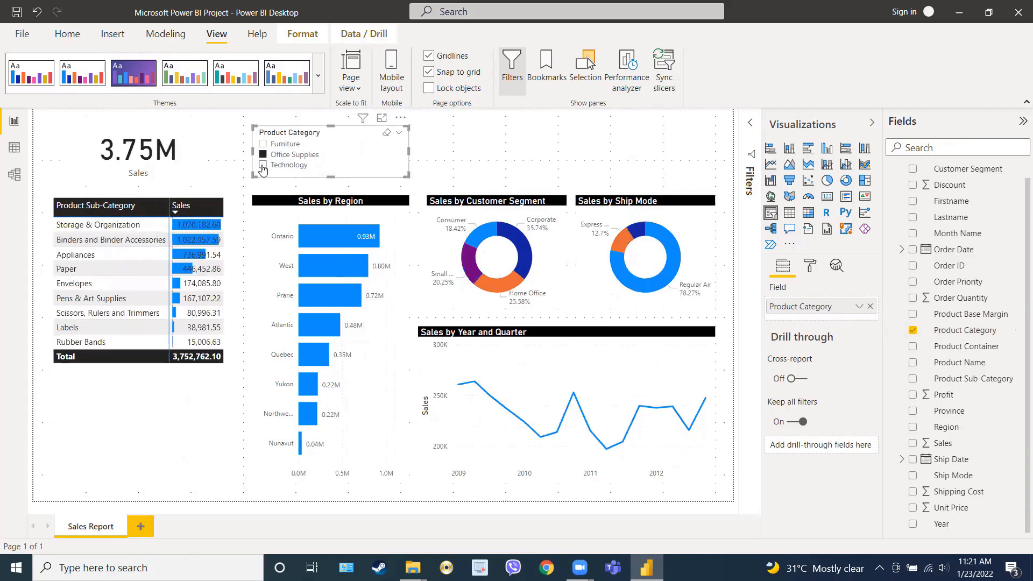
left_click(264, 165)
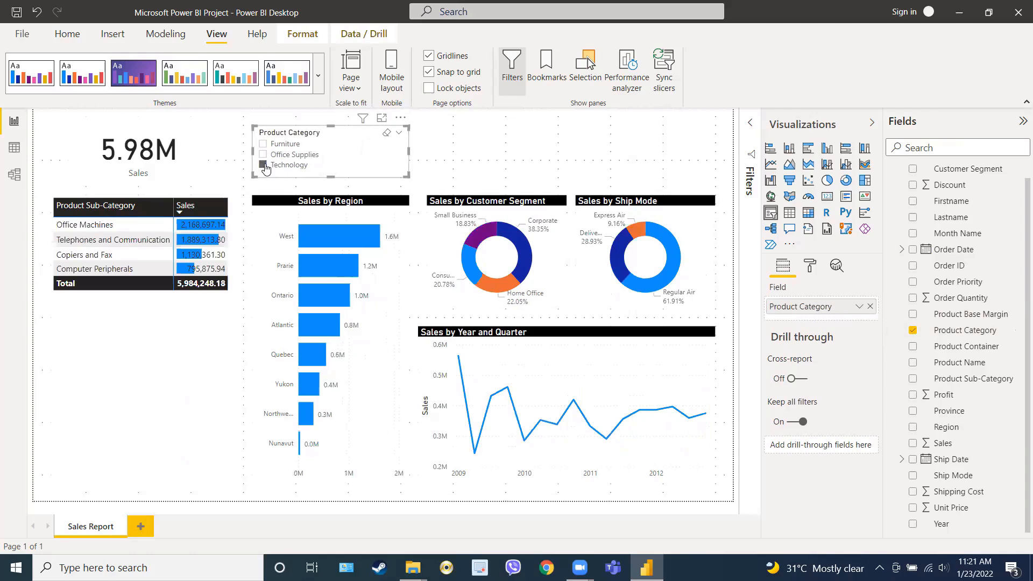
left_click(263, 146)
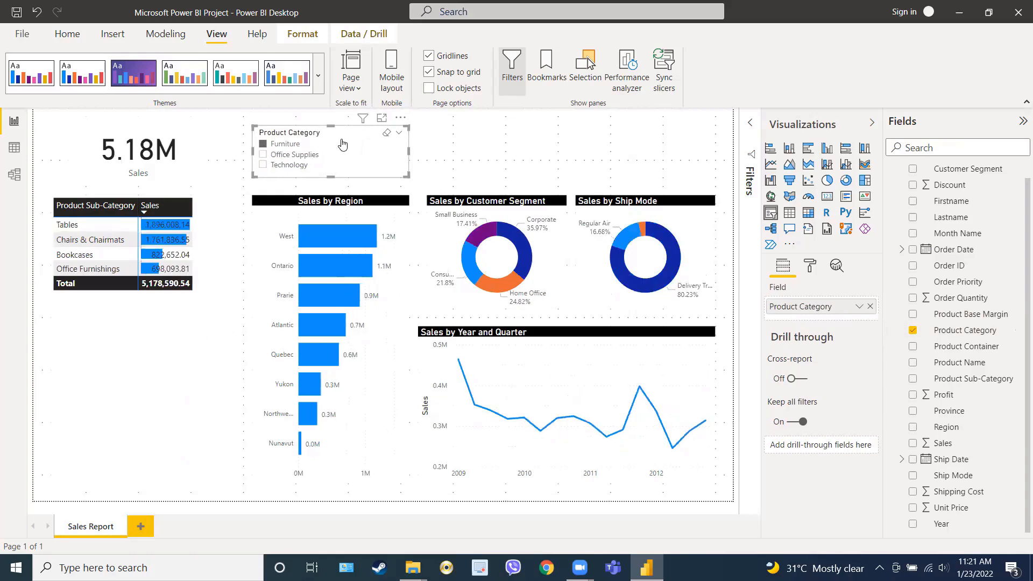
left_click(384, 135)
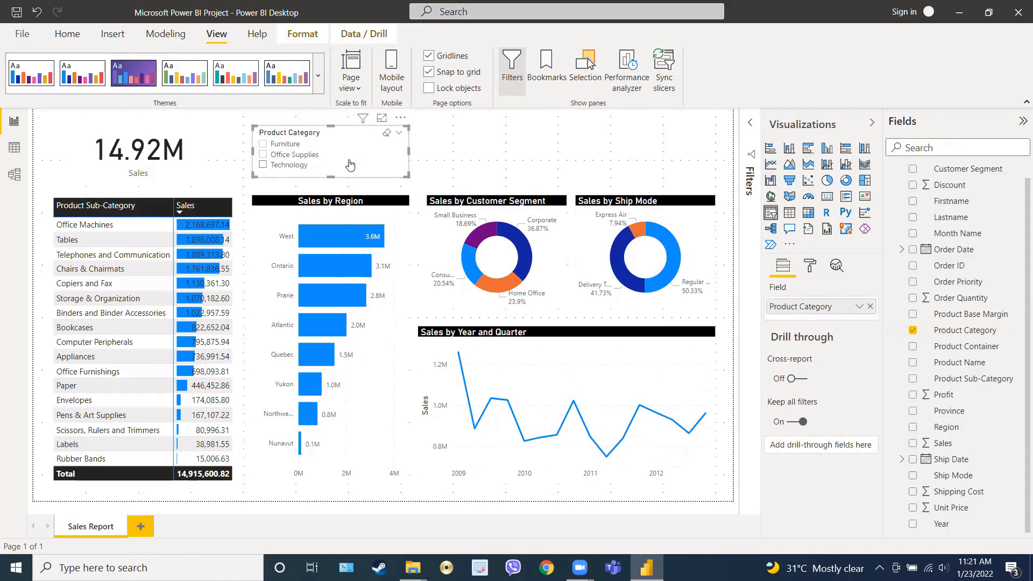
Set the Product Category slicer's orientation to Horizontal and resize it so all three categories fit in one shallow row
left_click(811, 267)
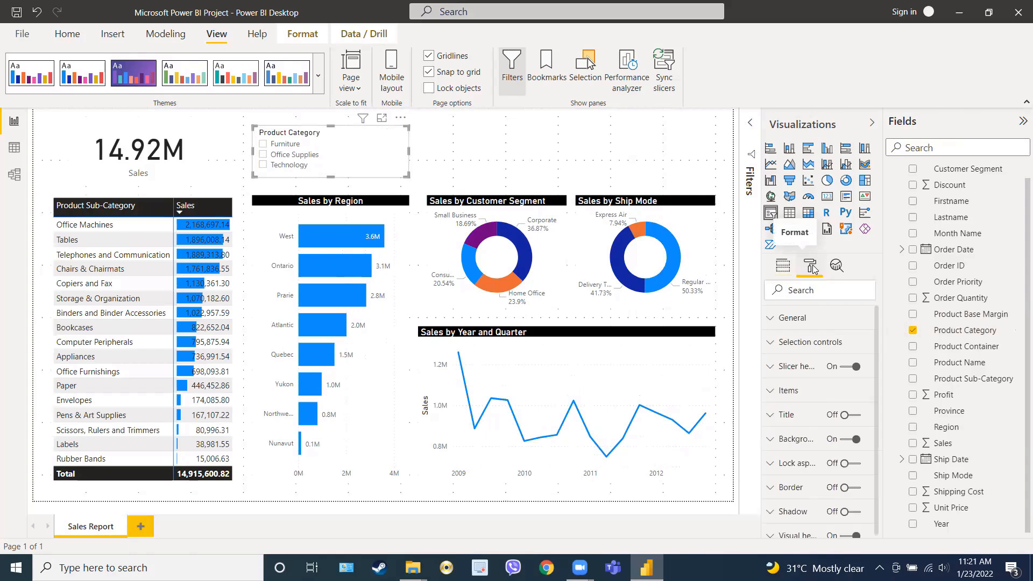
left_click(807, 323)
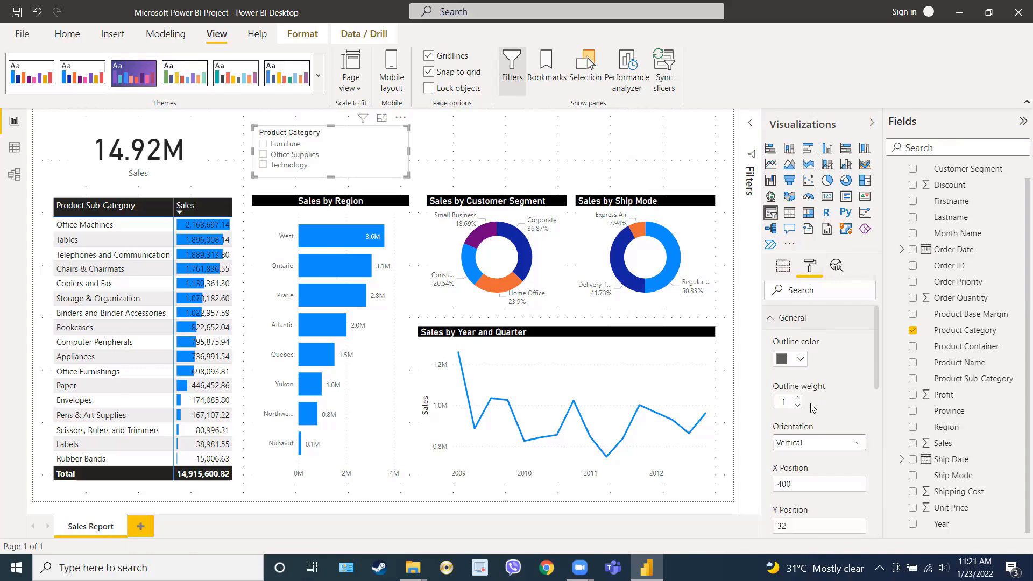
left_click(807, 446)
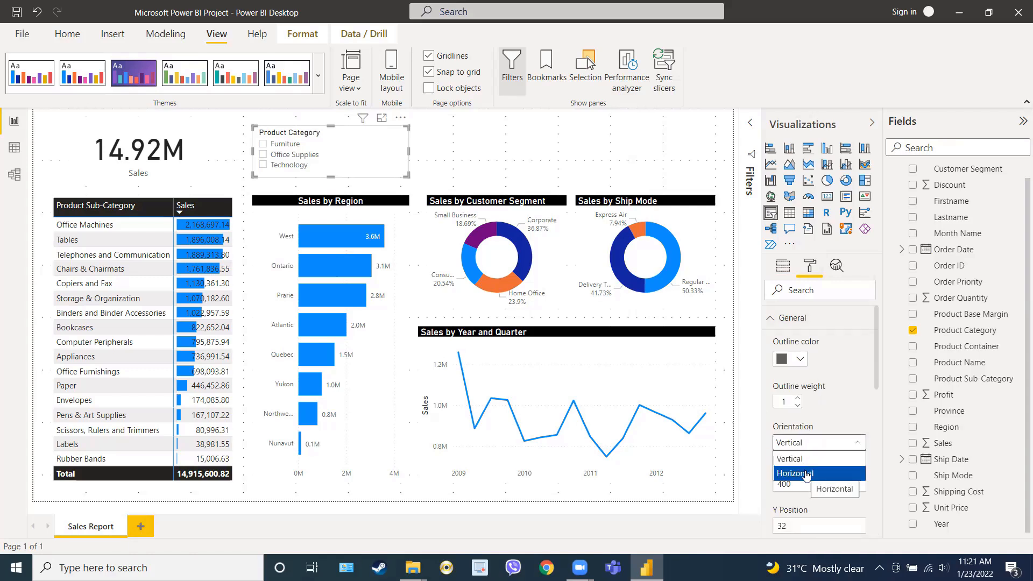
left_click(805, 474)
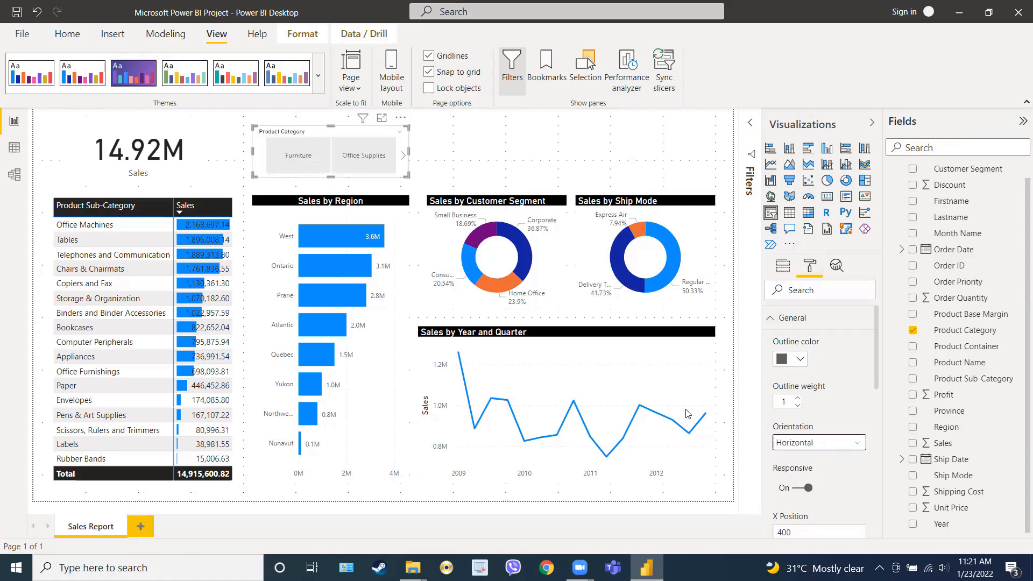
left_click_drag(409, 155, 466, 159)
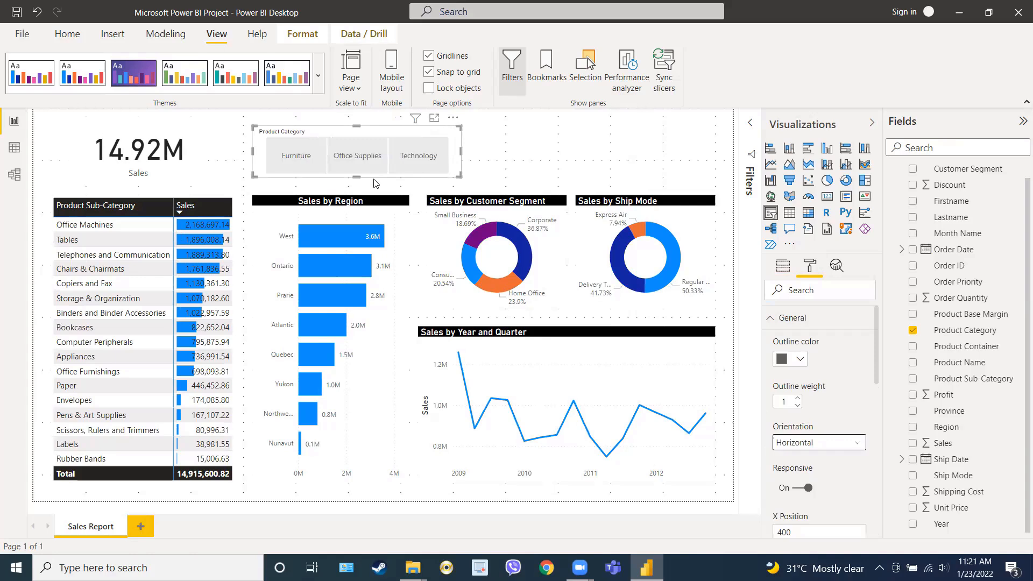
left_click_drag(356, 174, 384, 144)
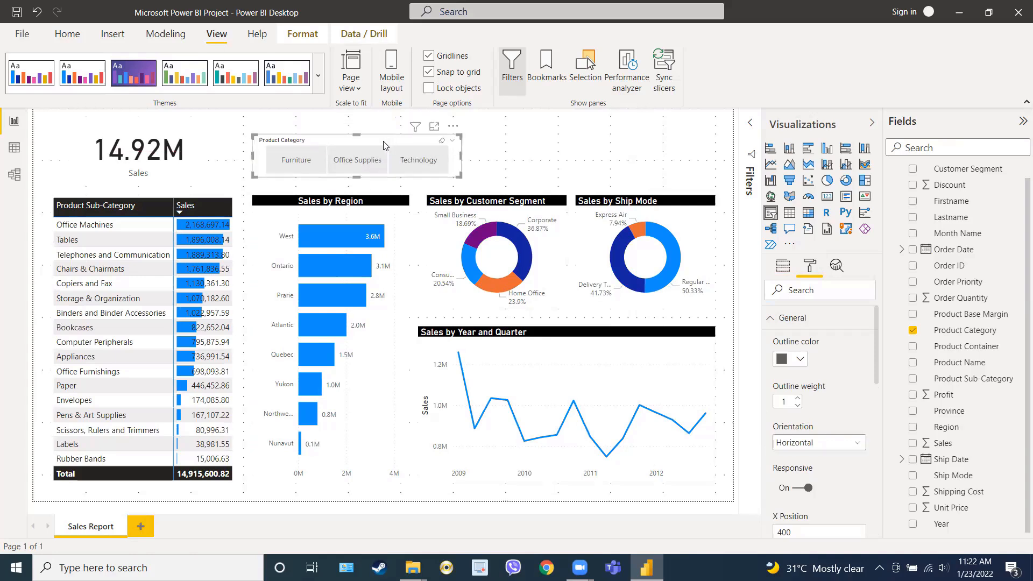
Filter the report by each tile of the horizontal Product Category slicer in turn, and clear the filter
left_click(305, 162)
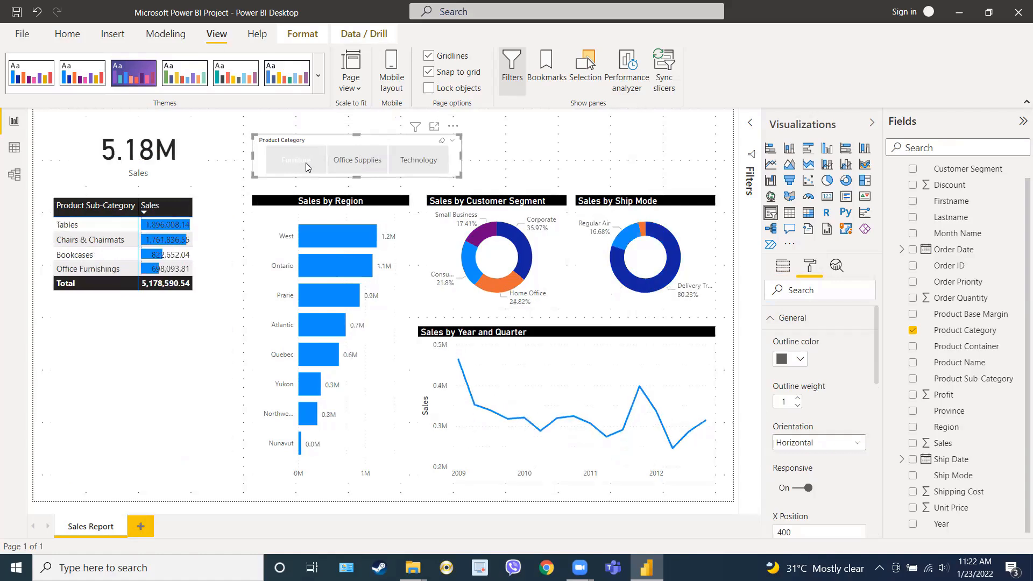
left_click(352, 161)
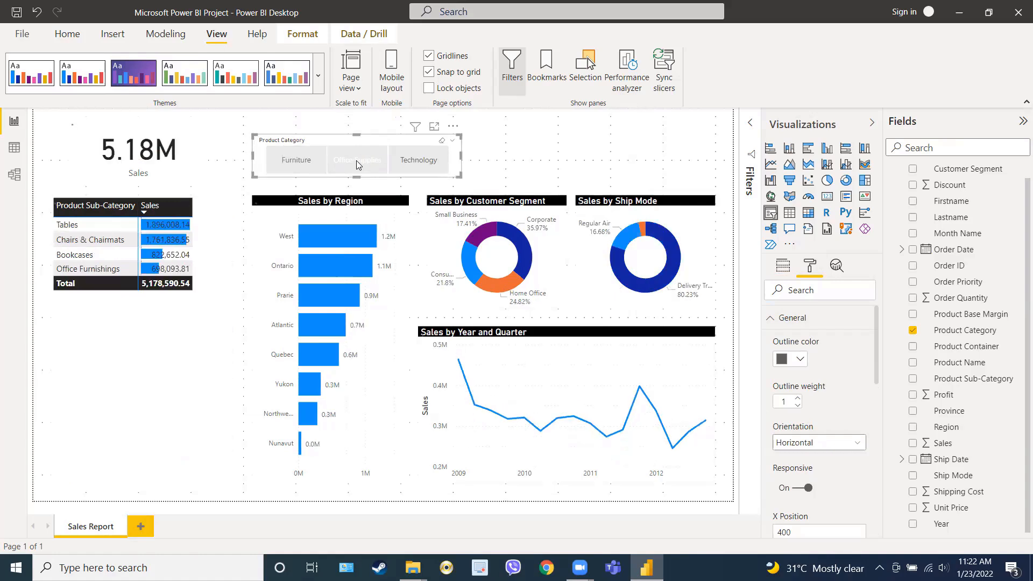
left_click(415, 162)
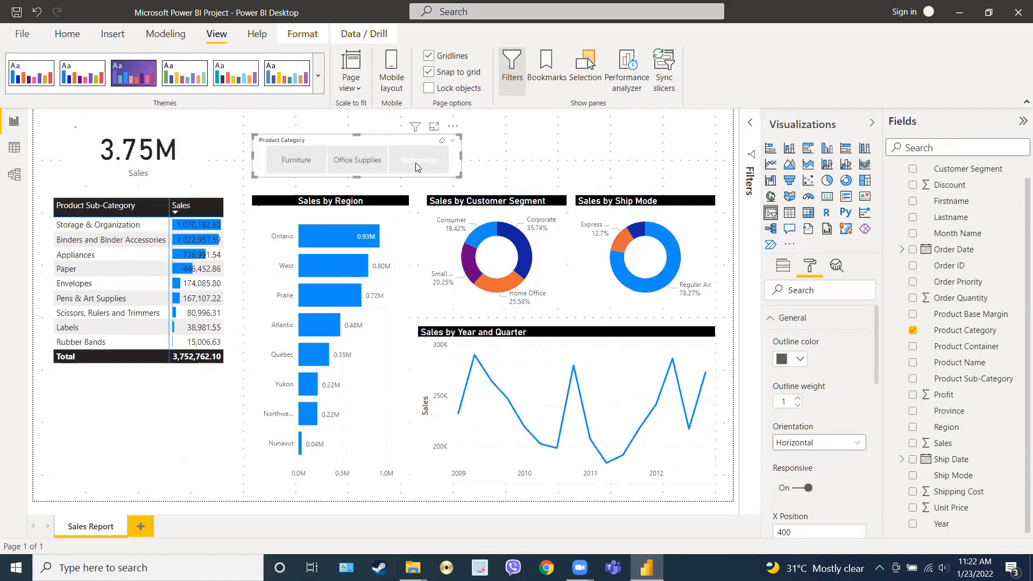
left_click(442, 142)
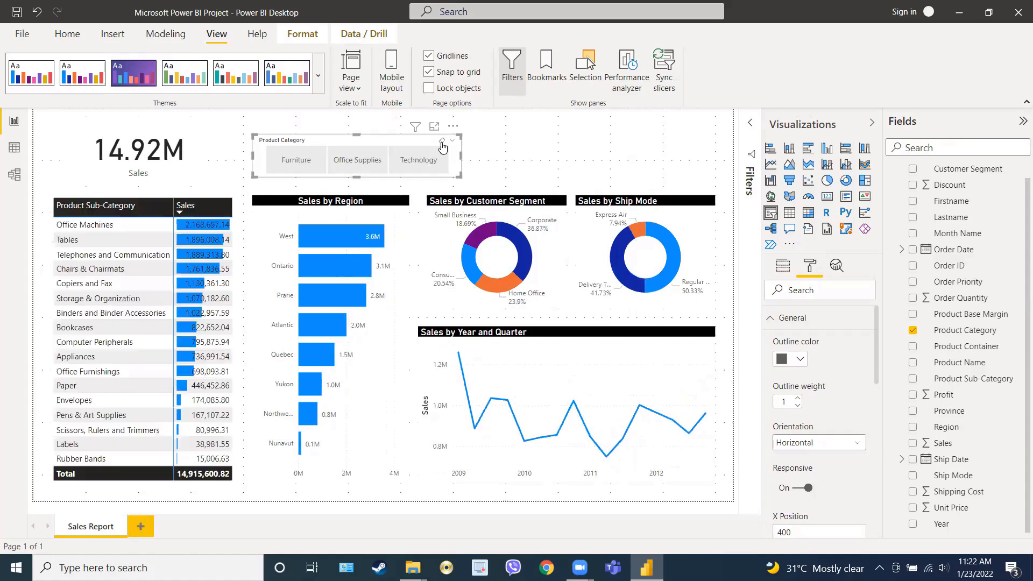
Add an Order Date slicer beside the Product Category slicer, sized to fill the space above the donut charts
left_click(498, 158)
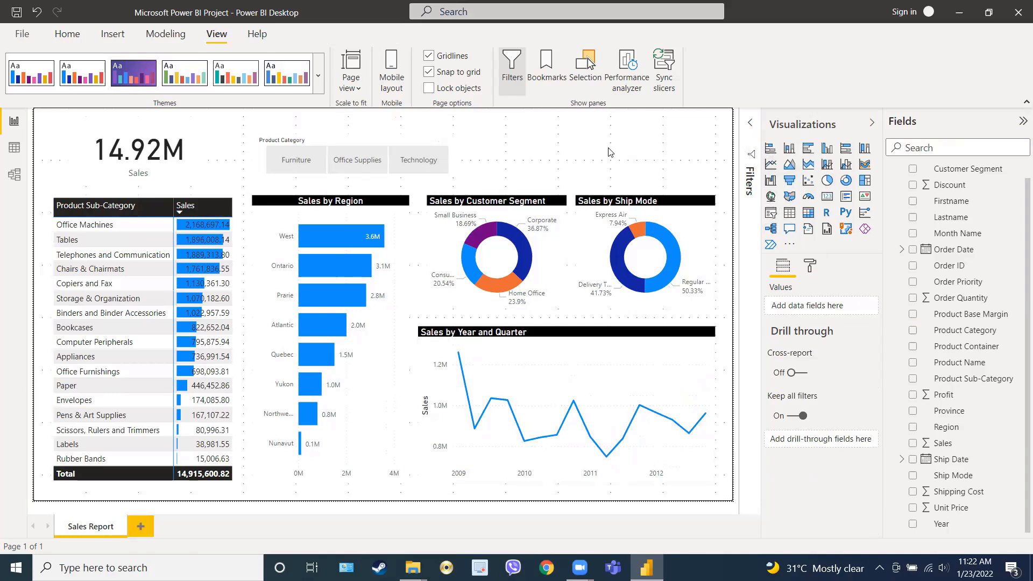
left_click(770, 215)
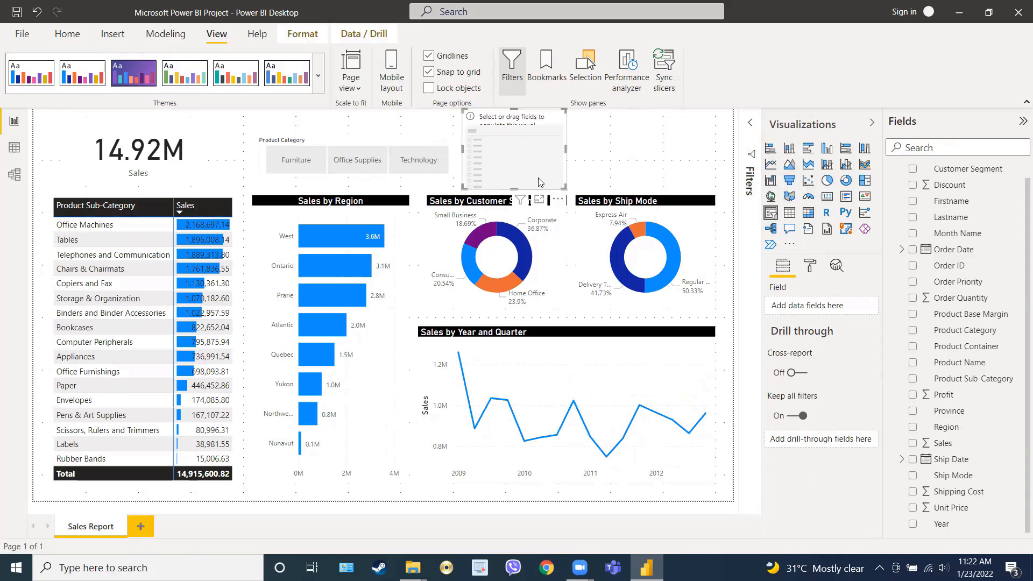
left_click_drag(516, 188, 516, 176)
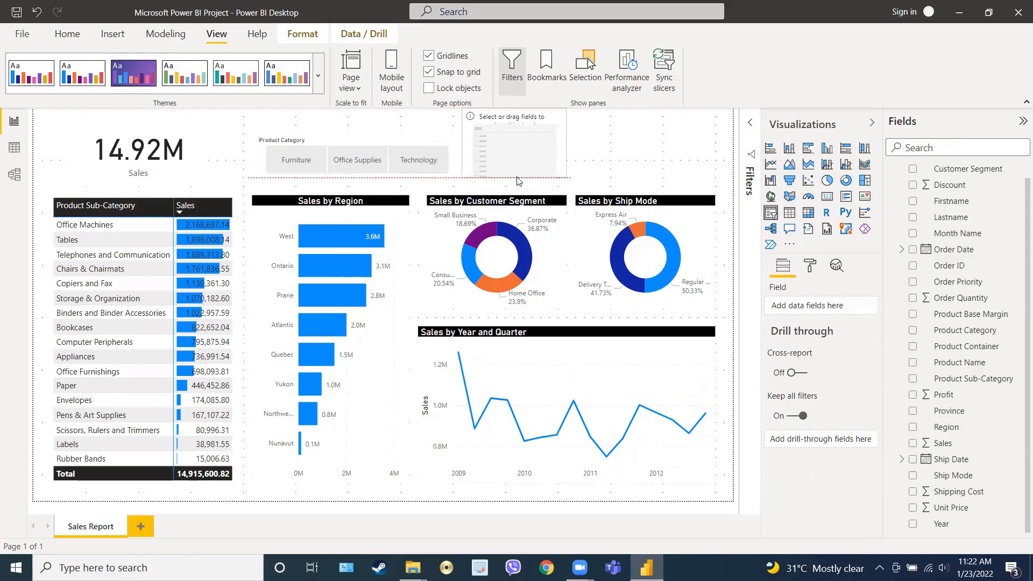
left_click_drag(514, 111, 514, 137)
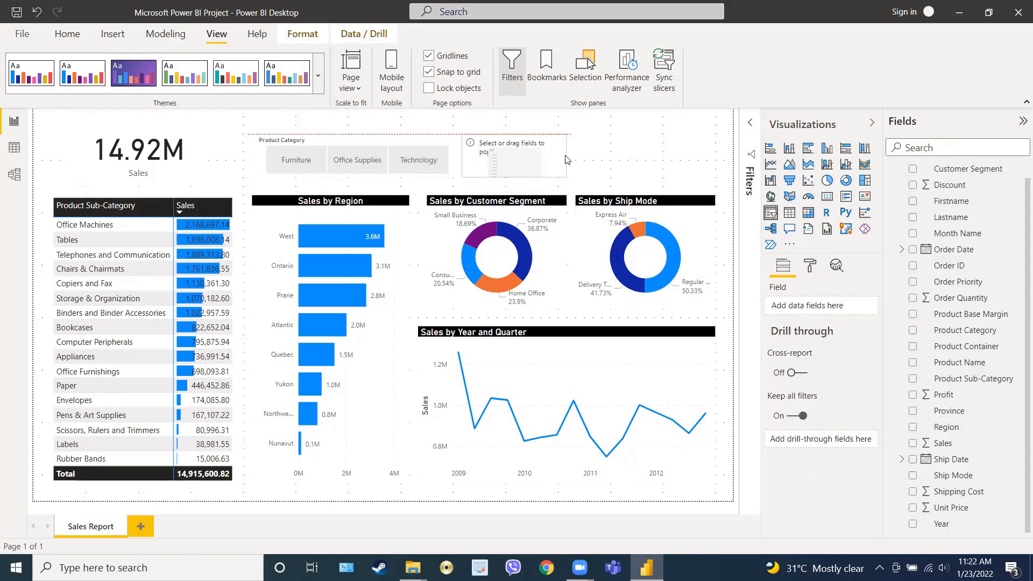
left_click_drag(565, 159, 716, 169)
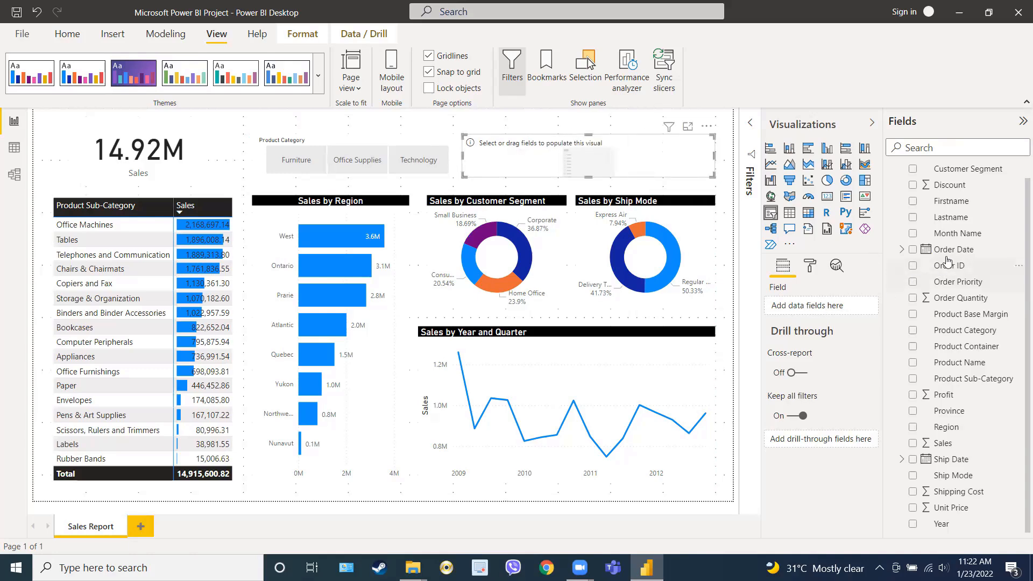
left_click_drag(951, 251, 831, 309)
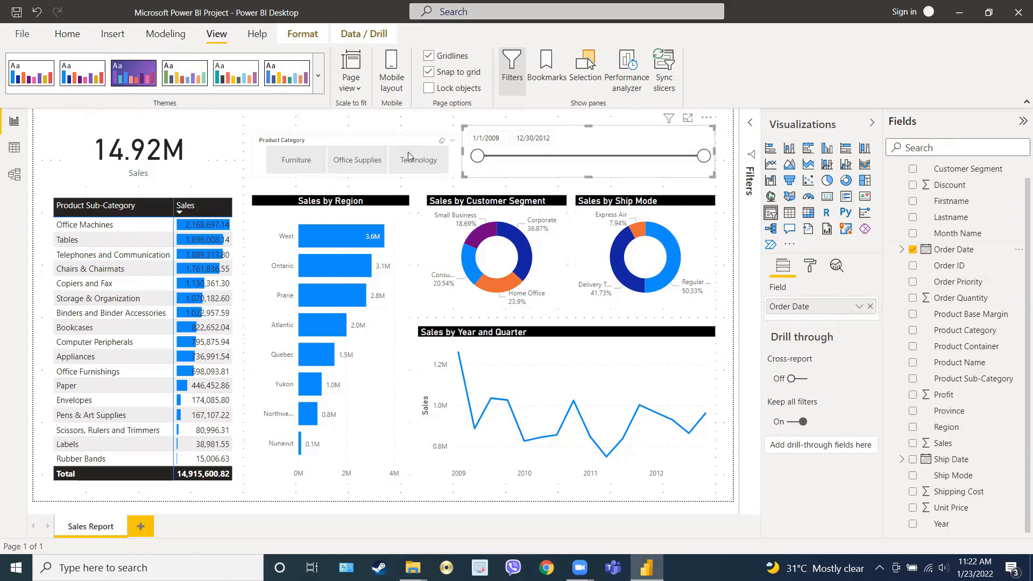
Match the Product Category slicer's height to the date slicer and narrow the date slicer to leave a gap between them
left_click(384, 141)
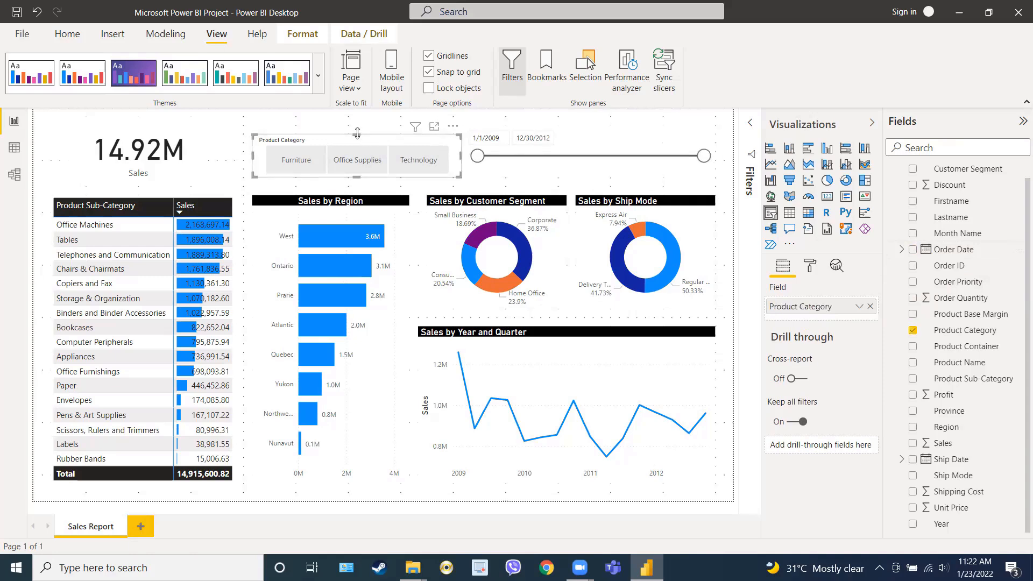
left_click_drag(357, 133, 358, 125)
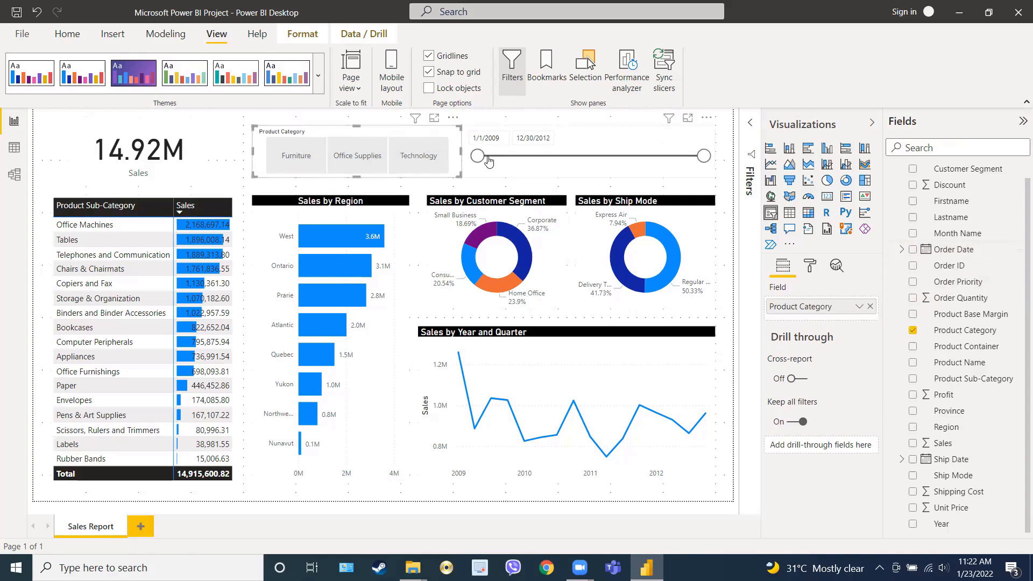
left_click(594, 141)
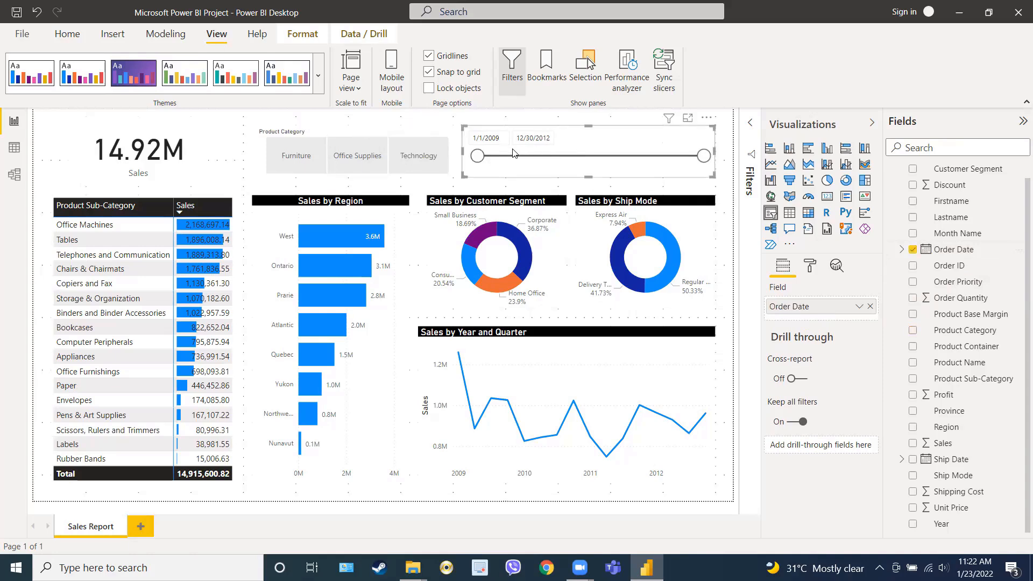
left_click_drag(463, 154, 472, 155)
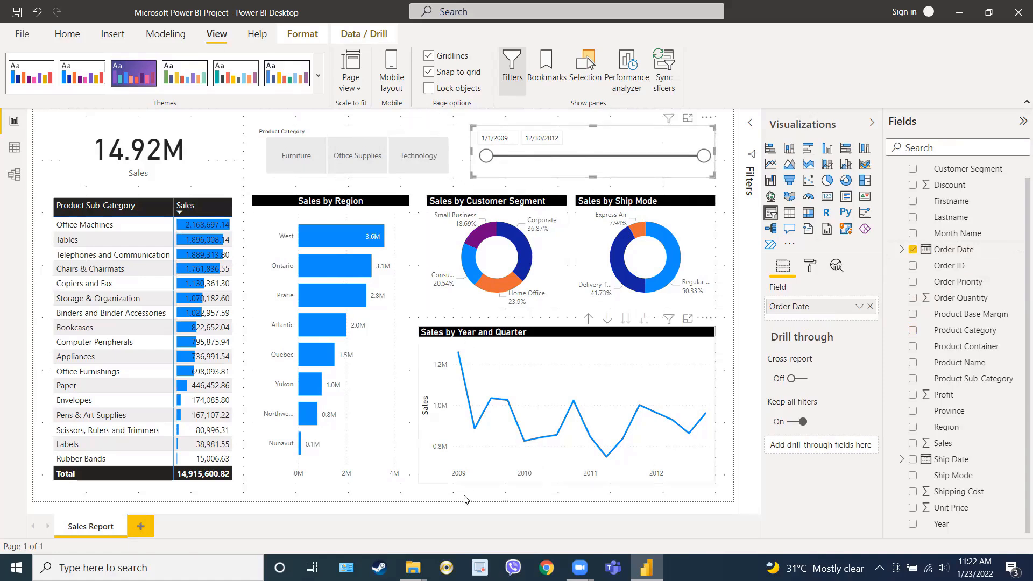
Test the Order Date slicer with the range 3/10/2010 to 8/27/2011, and restore the full range 1/1/2009 to 12/30/2012
left_click(243, 170)
left_click_drag(486, 156, 550, 156)
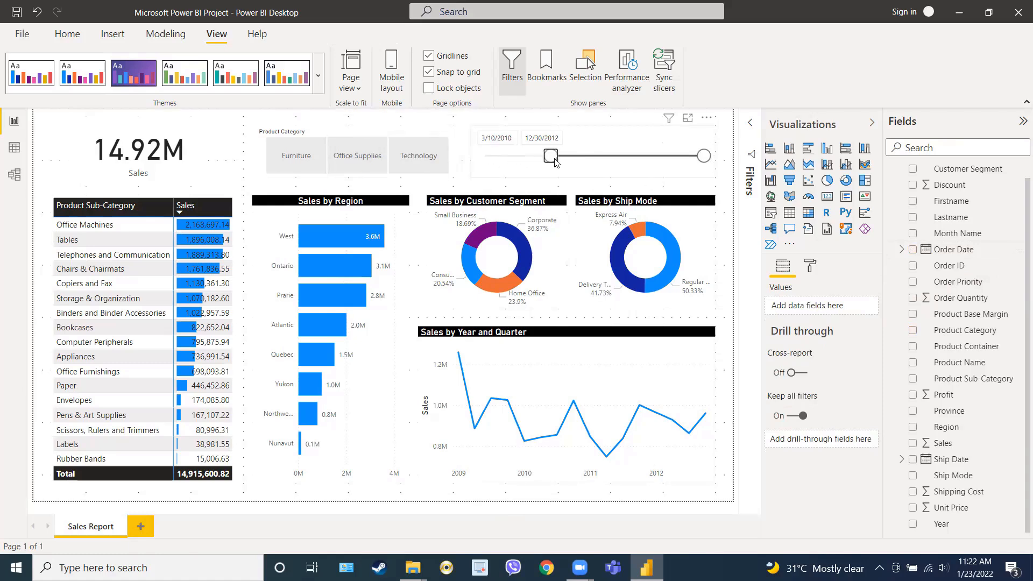
left_click_drag(705, 163, 621, 167)
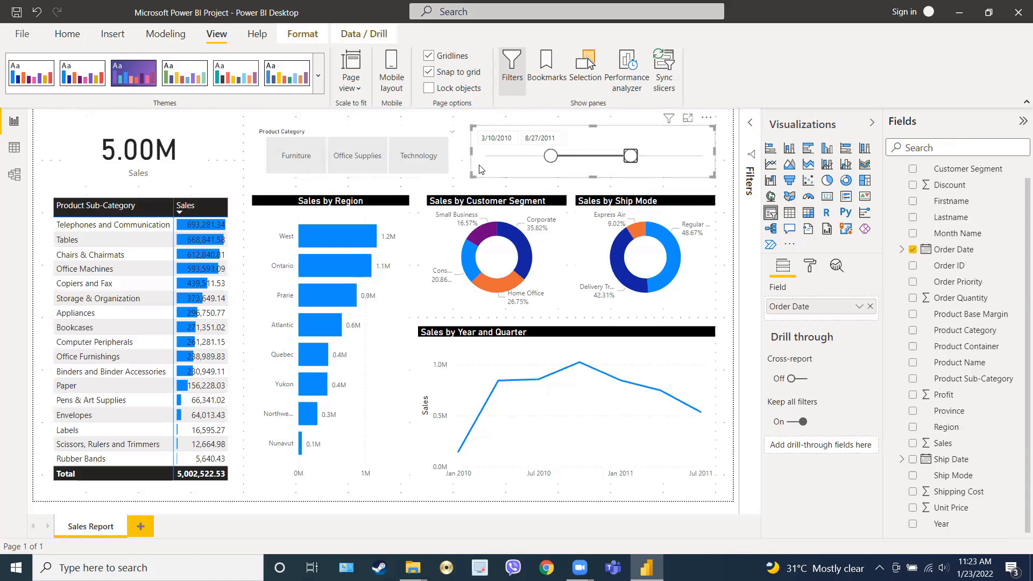
left_click_drag(550, 156, 484, 156)
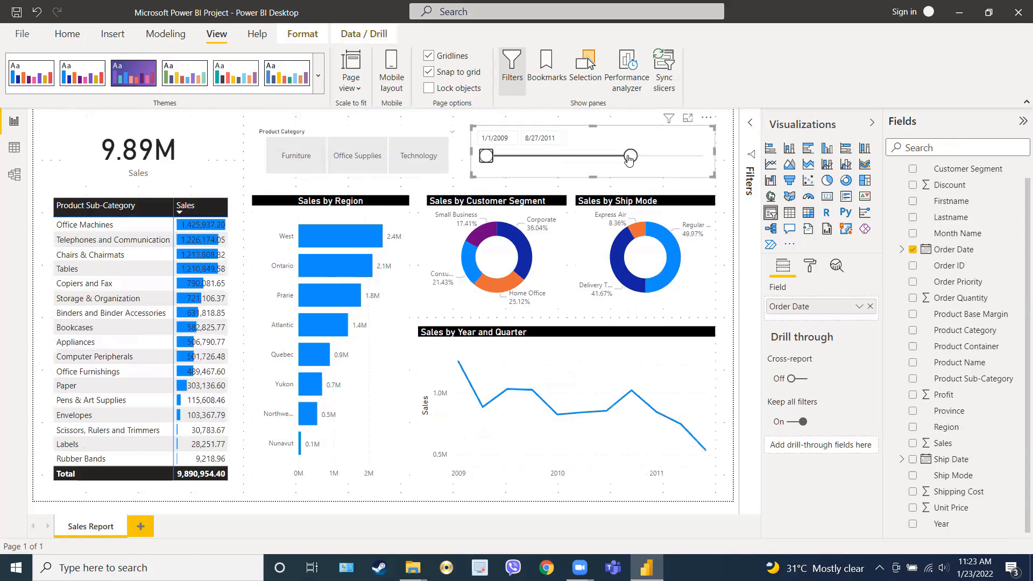
left_click_drag(630, 156, 704, 156)
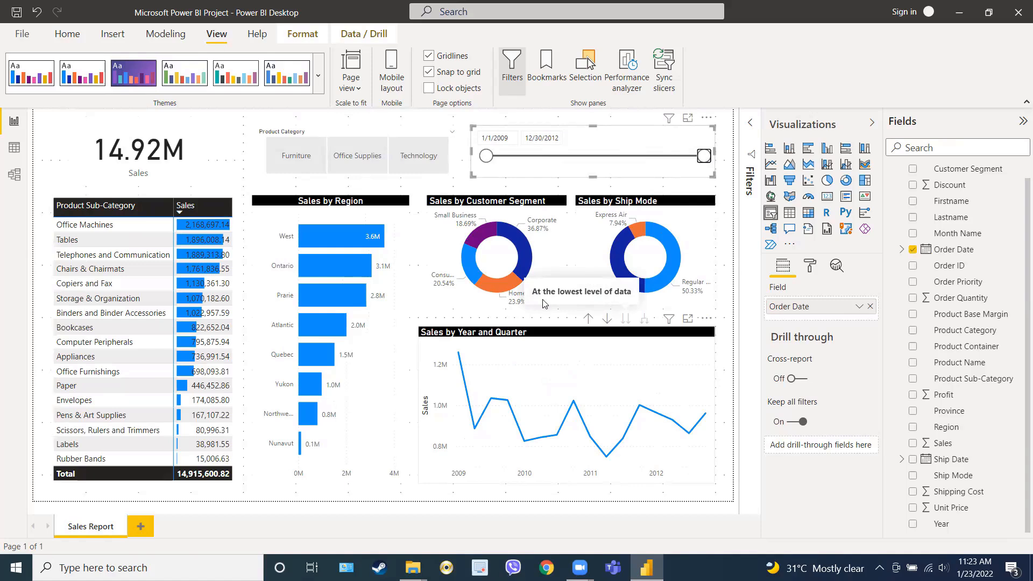
Turn off the gridlines on the report page
left_click(429, 56)
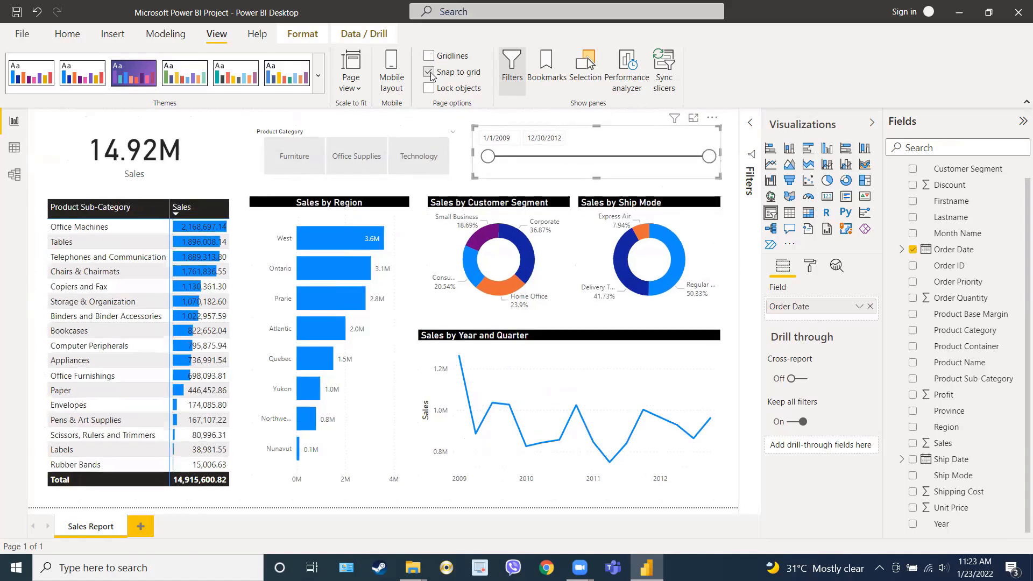
Turn off snapping to the grid for the report page
left_click(428, 73)
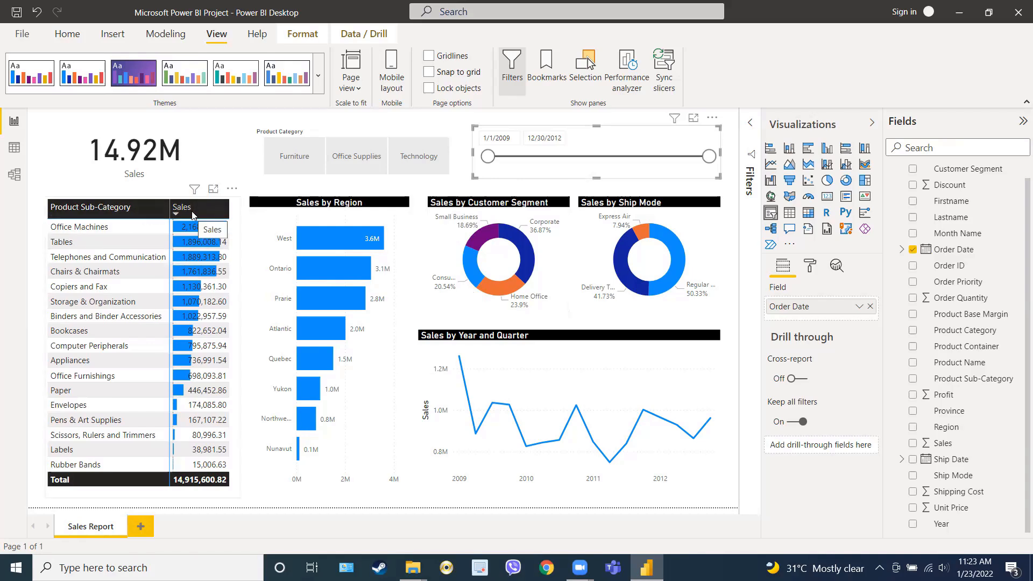
Test cross-filtering with each region bar from West to Nunavut and with the Corporate customer segment, clearing each chart's selection
mouse_move(318, 242)
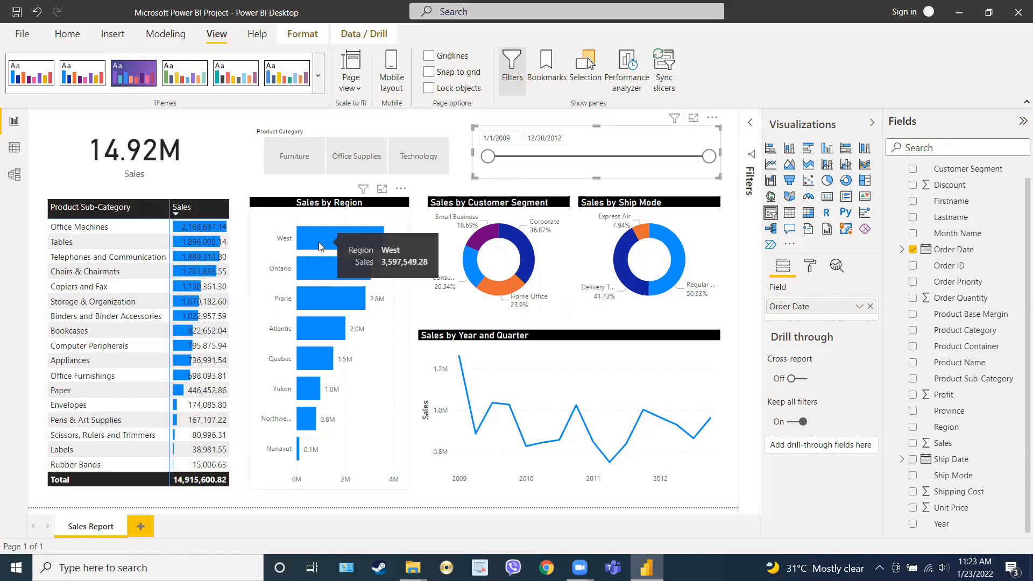
left_click(318, 242)
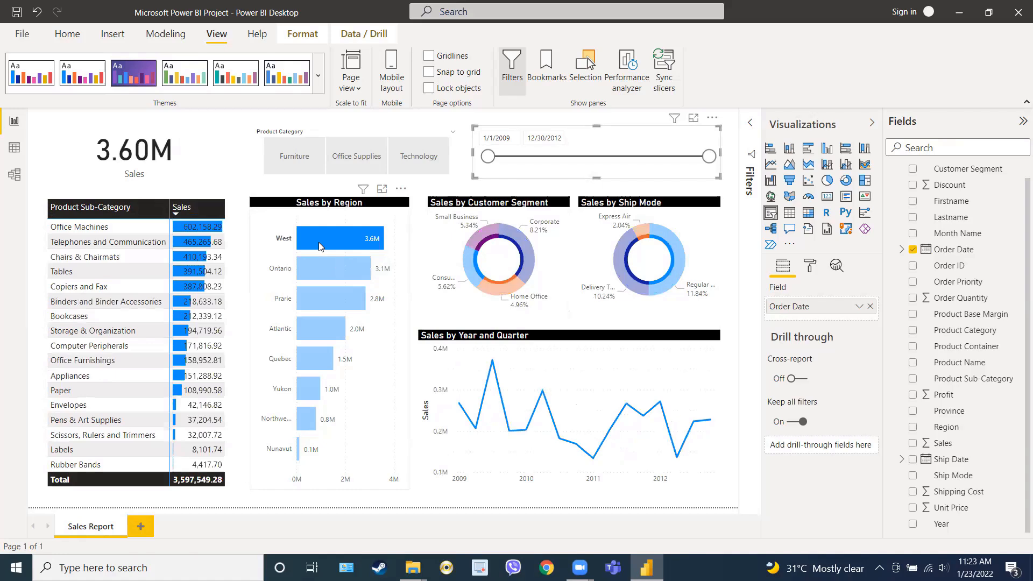
left_click(313, 272)
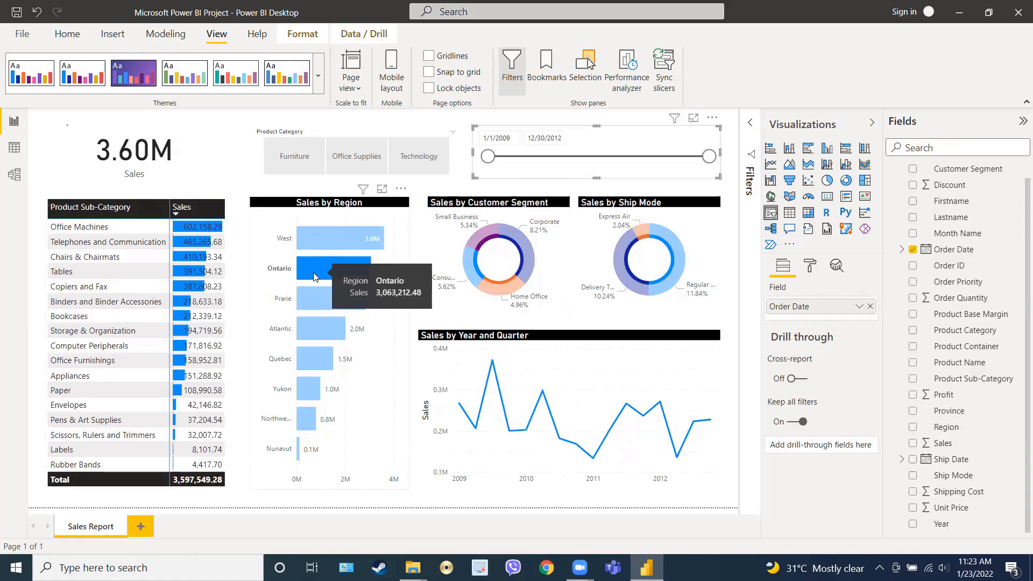
left_click(311, 294)
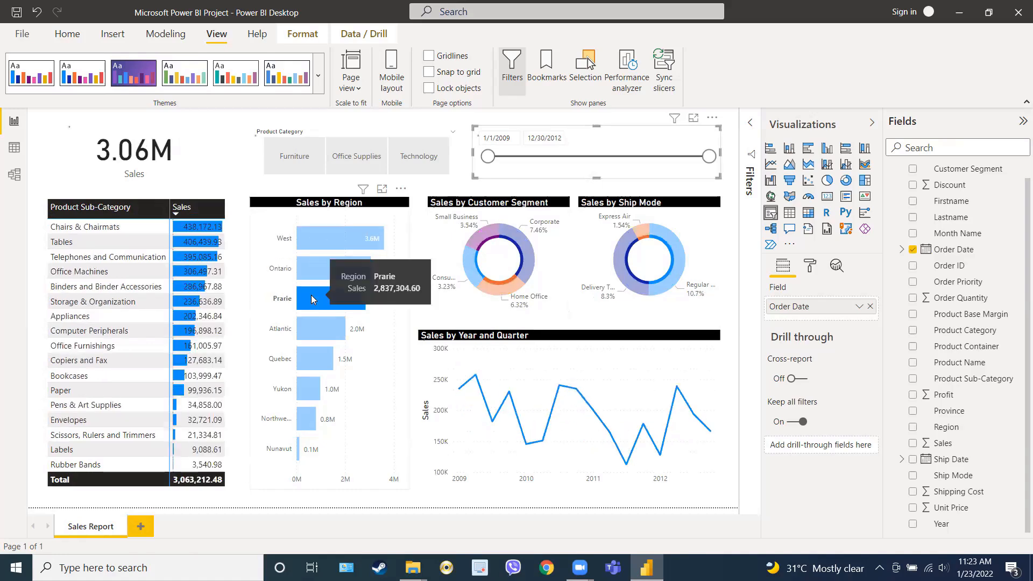
left_click(310, 328)
left_click(310, 359)
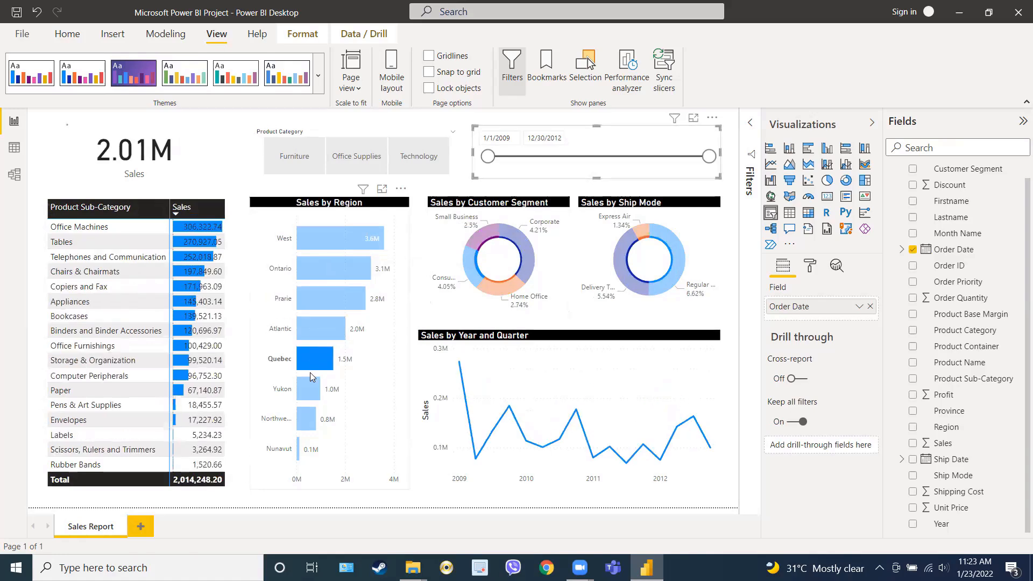
left_click(308, 386)
left_click(306, 418)
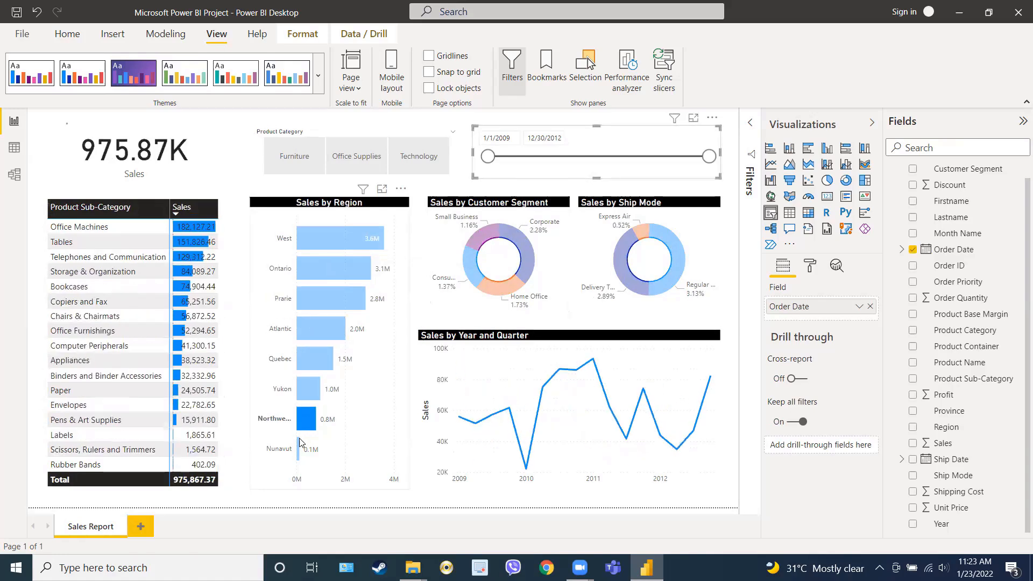
left_click(298, 450)
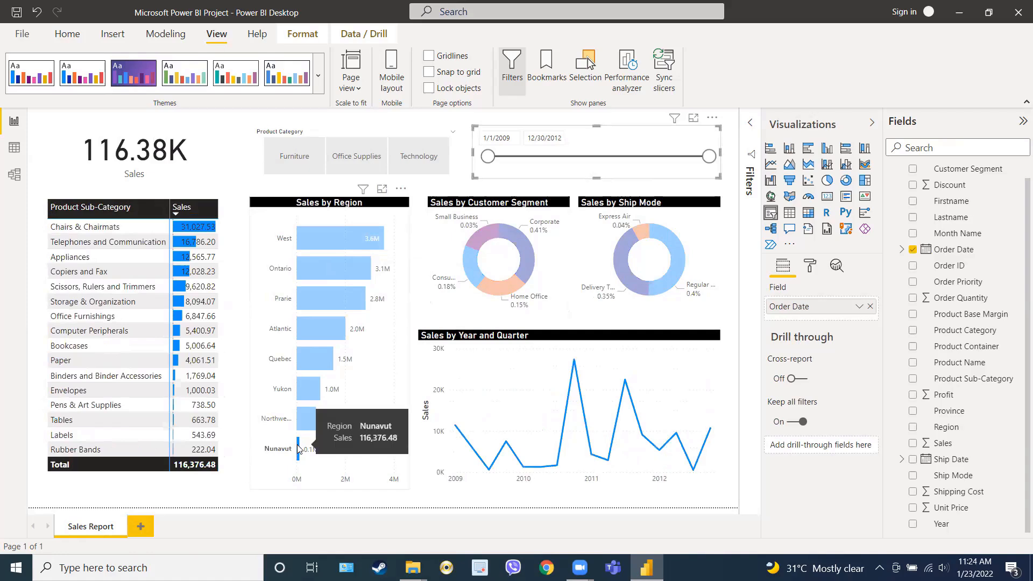
double_click(299, 450)
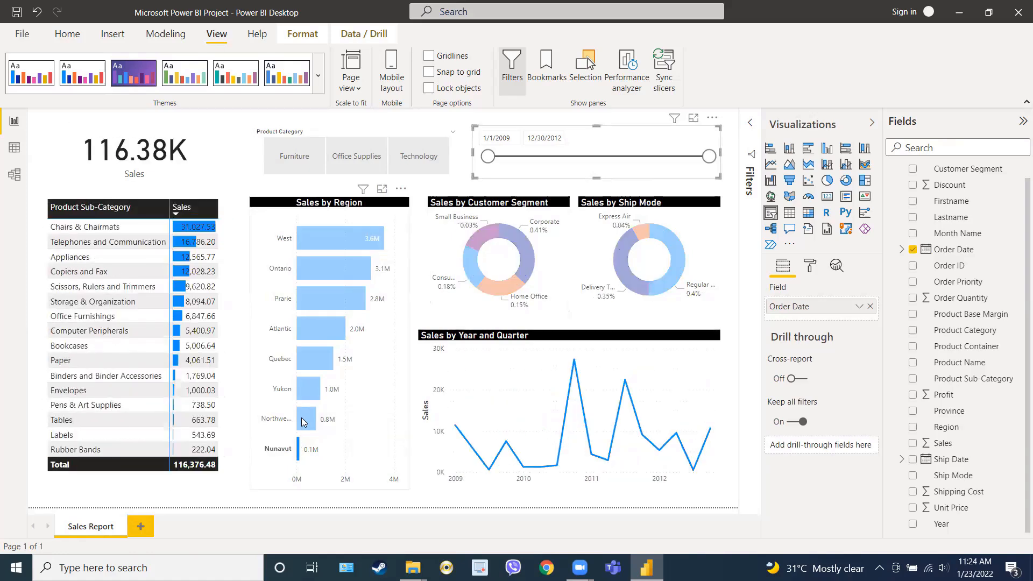
left_click(304, 423)
left_click(304, 423)
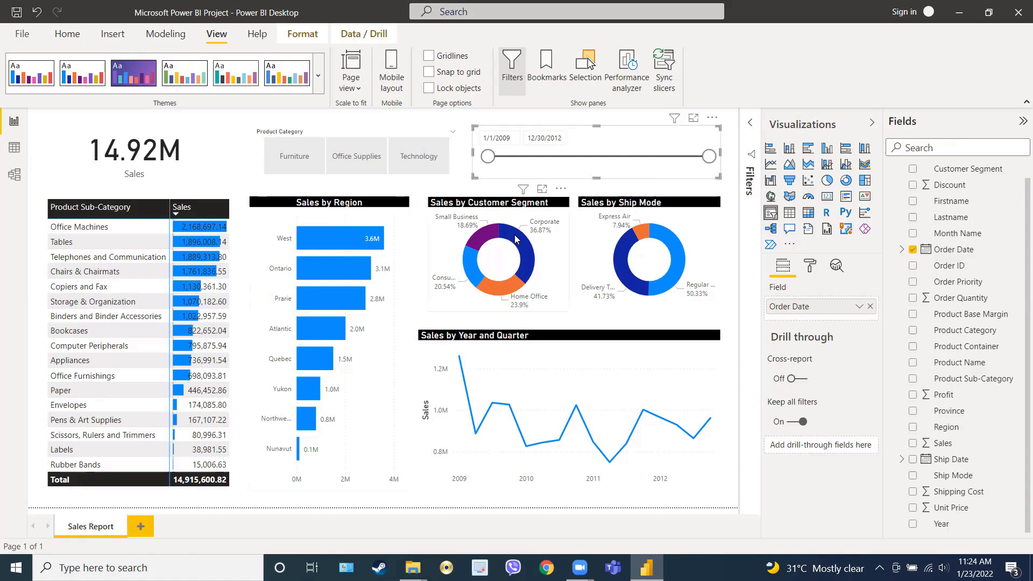
left_click(521, 249)
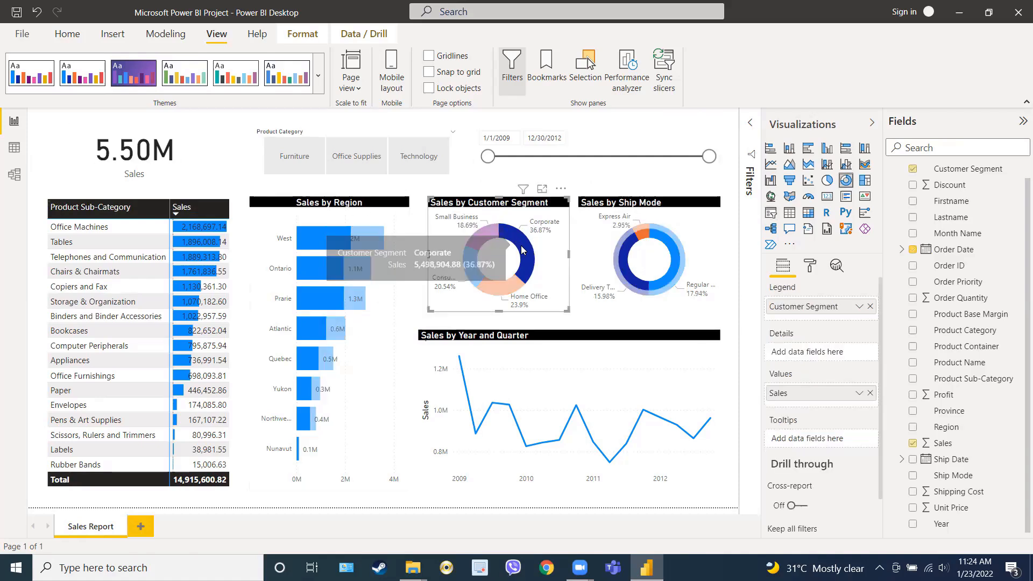
left_click(521, 249)
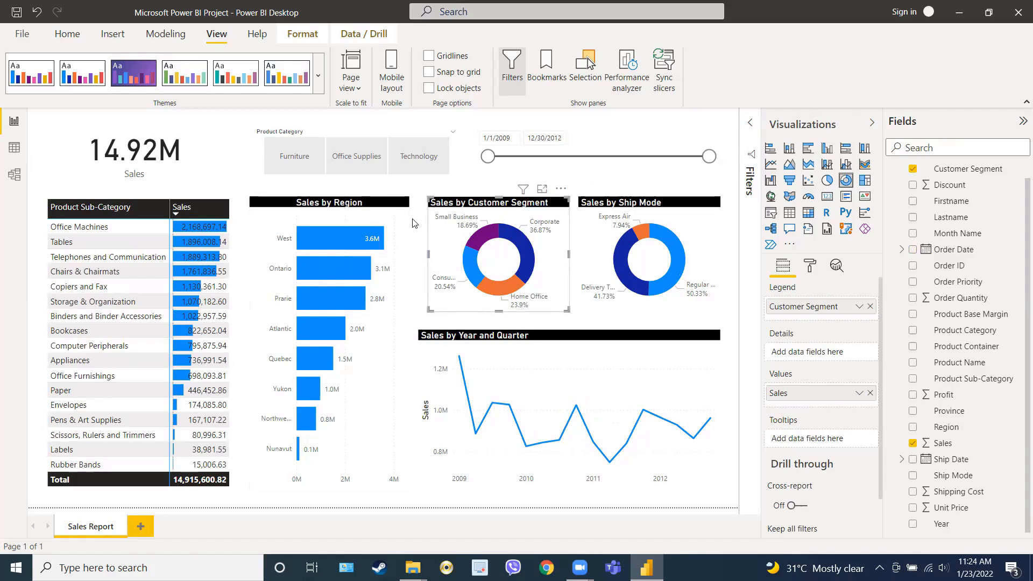
Save the report file
left_click(22, 34)
left_click(29, 102)
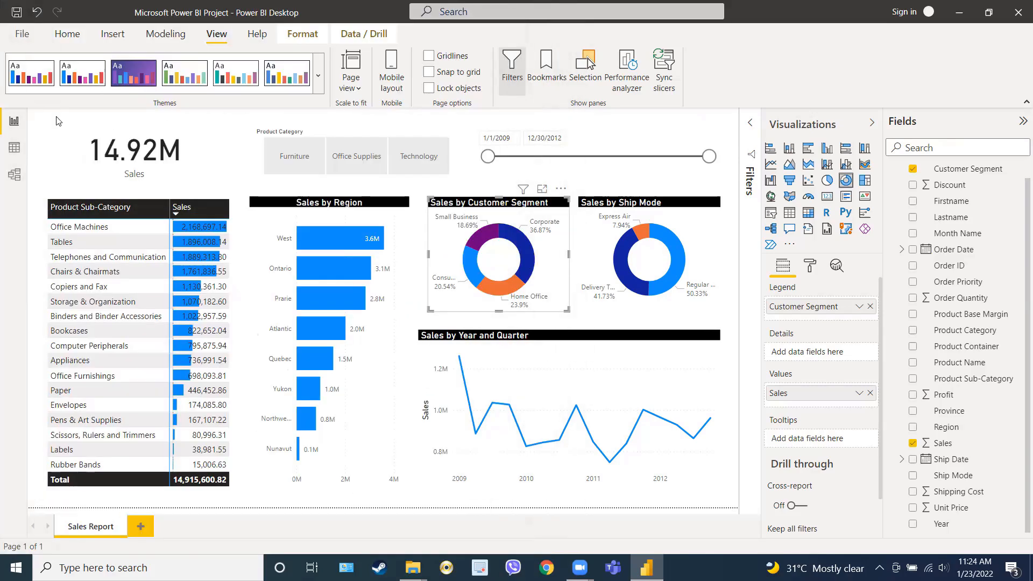